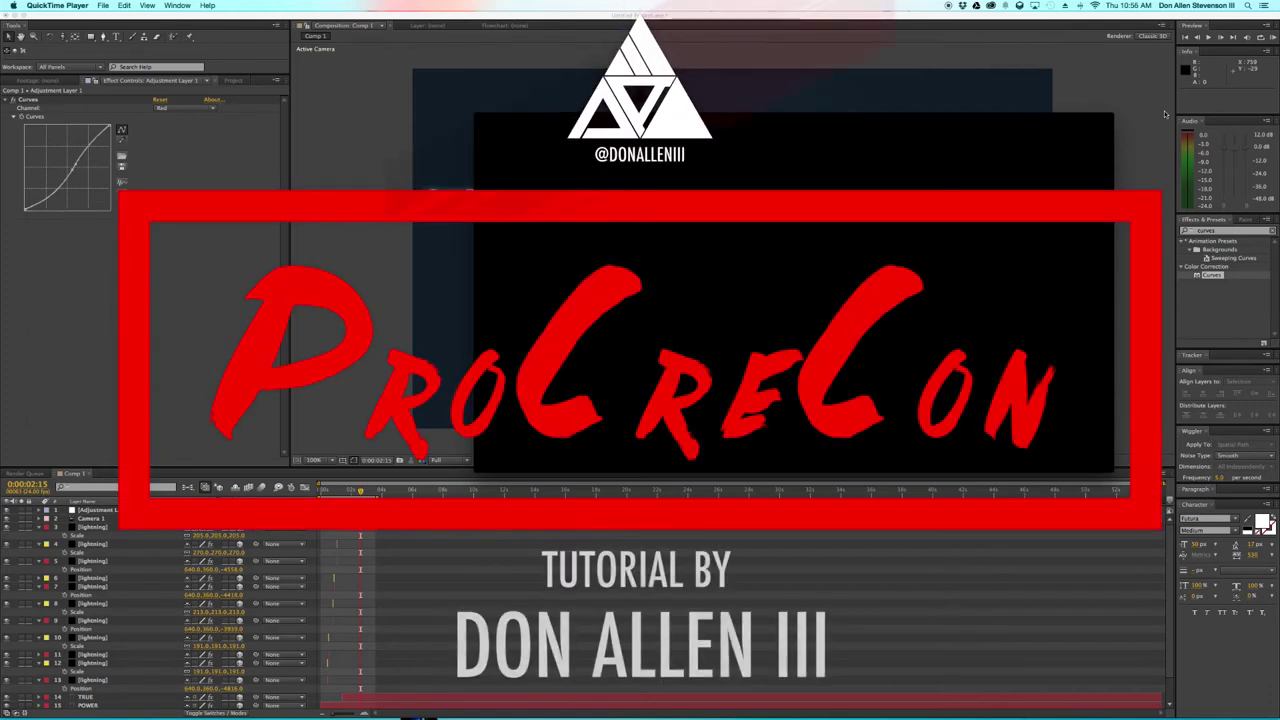
# - Play the TruePowerWithSound.mov reference video and pause it on the end logo
pyautogui.moveTo(766, 434)
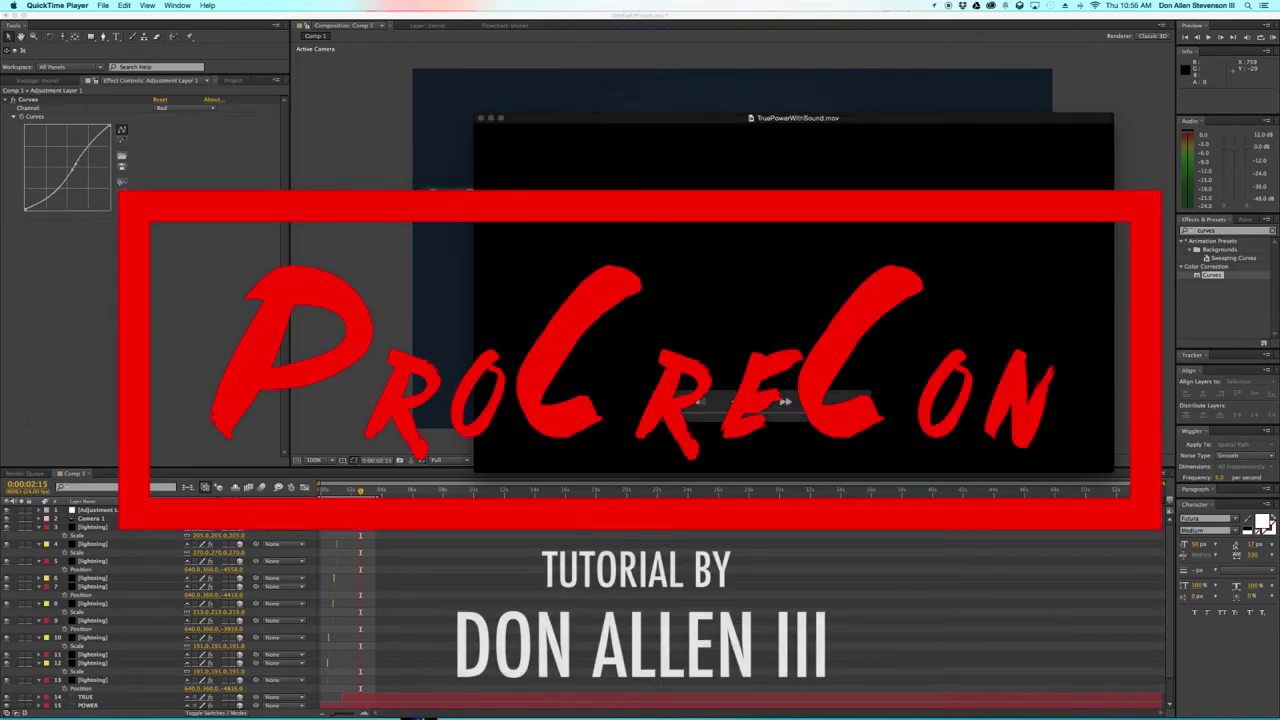
pyautogui.click(763, 401)
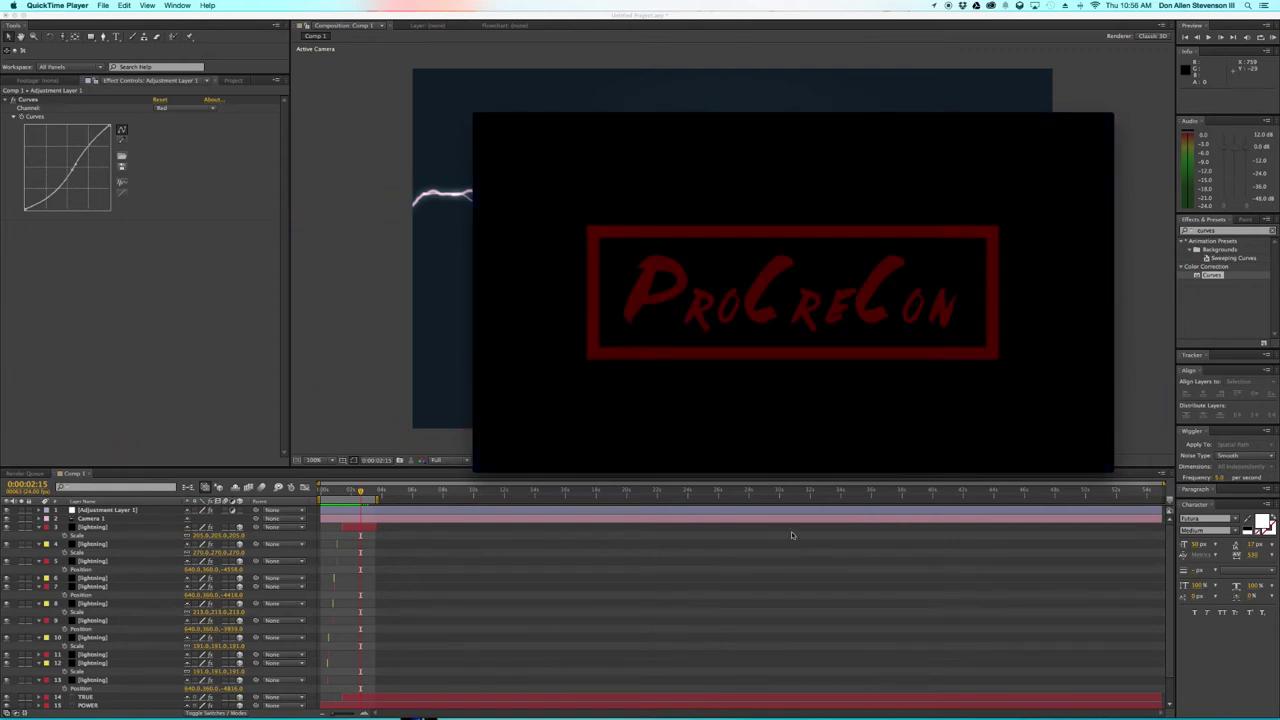
pyautogui.click(763, 404)
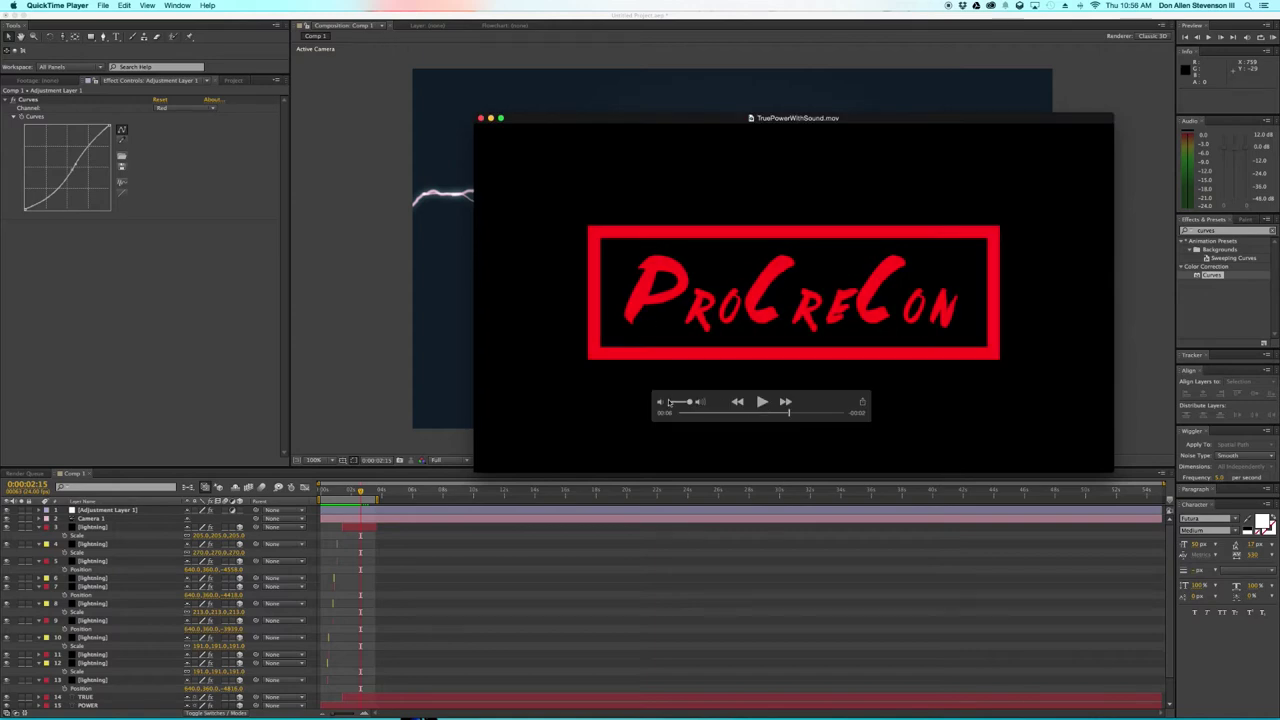
# - Switch to After Effects and scrub the finished Comp 1 from its start to the POWER title at 0:00:01:08
pyautogui.click(351, 388)
pyautogui.press('Home')
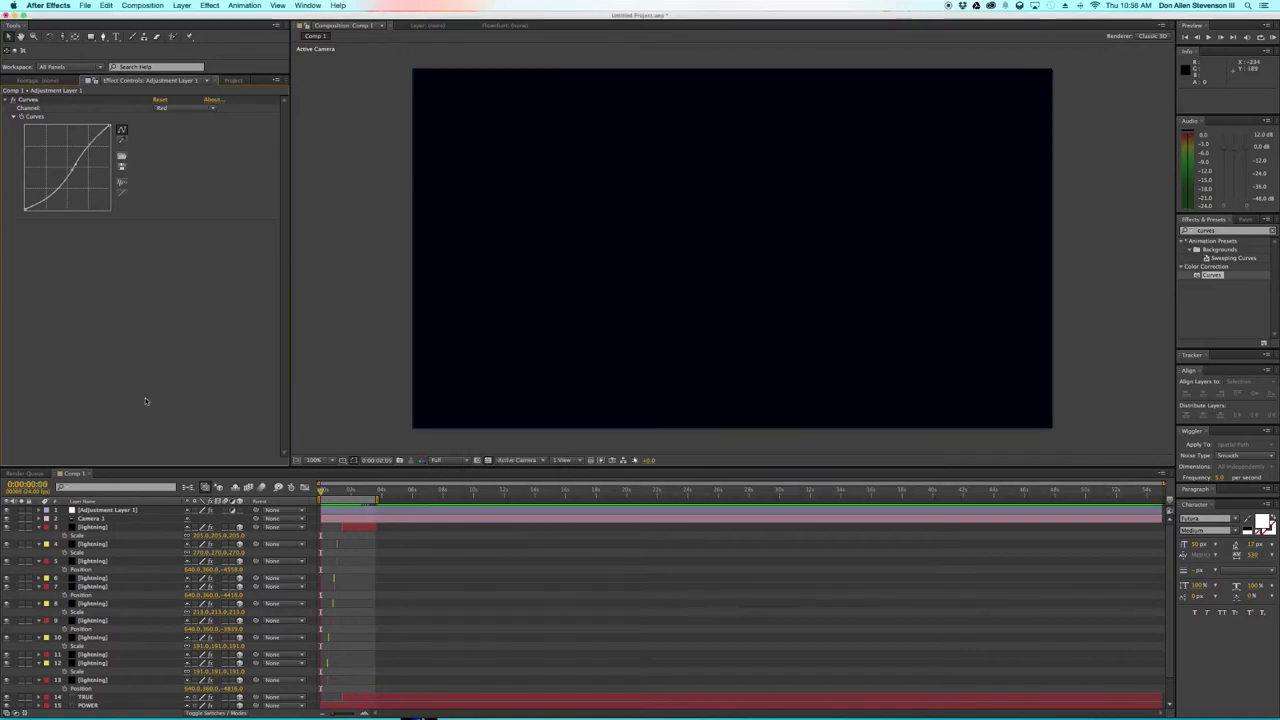
pyautogui.moveTo(321, 491)
pyautogui.mouseDown()
pyautogui.moveTo(352, 493)
pyautogui.moveTo(340, 491)
pyautogui.mouseUp()
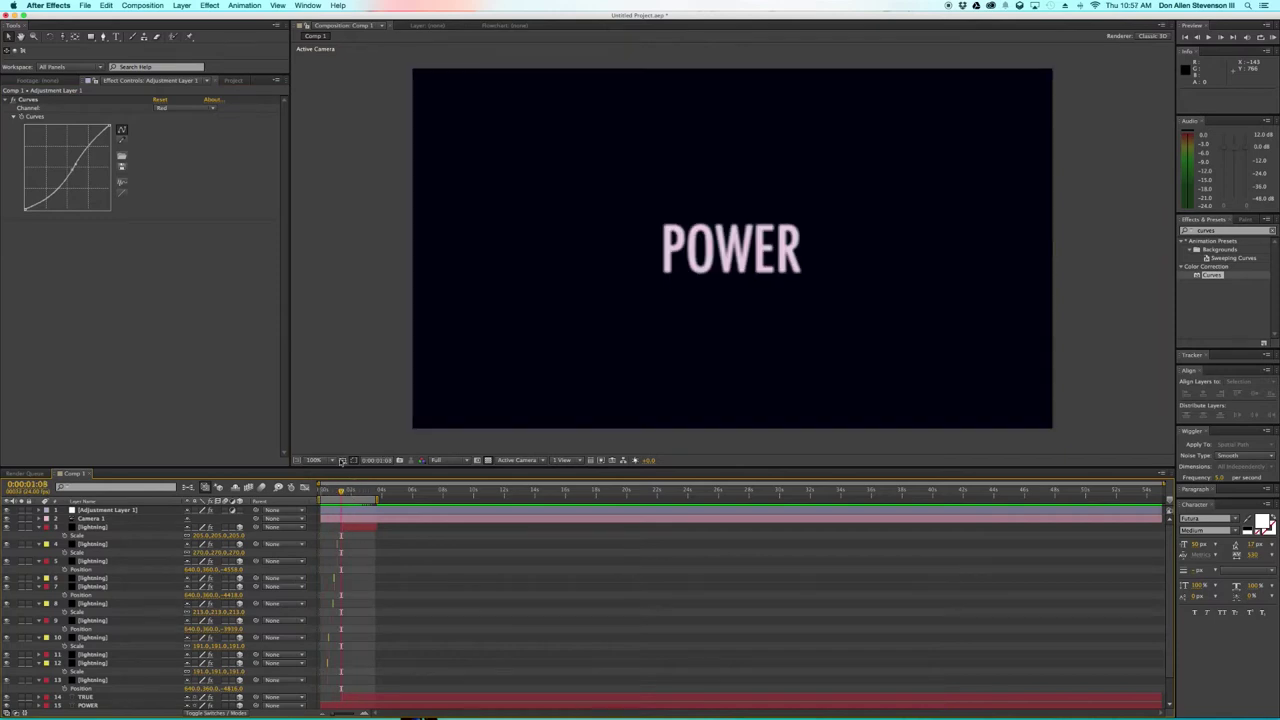
# - Create a new 1280 x 720 composition named Comp 2 at 24 frames per second with a 10-second duration
pyautogui.click(135, 7)
pyautogui.click(150, 17)
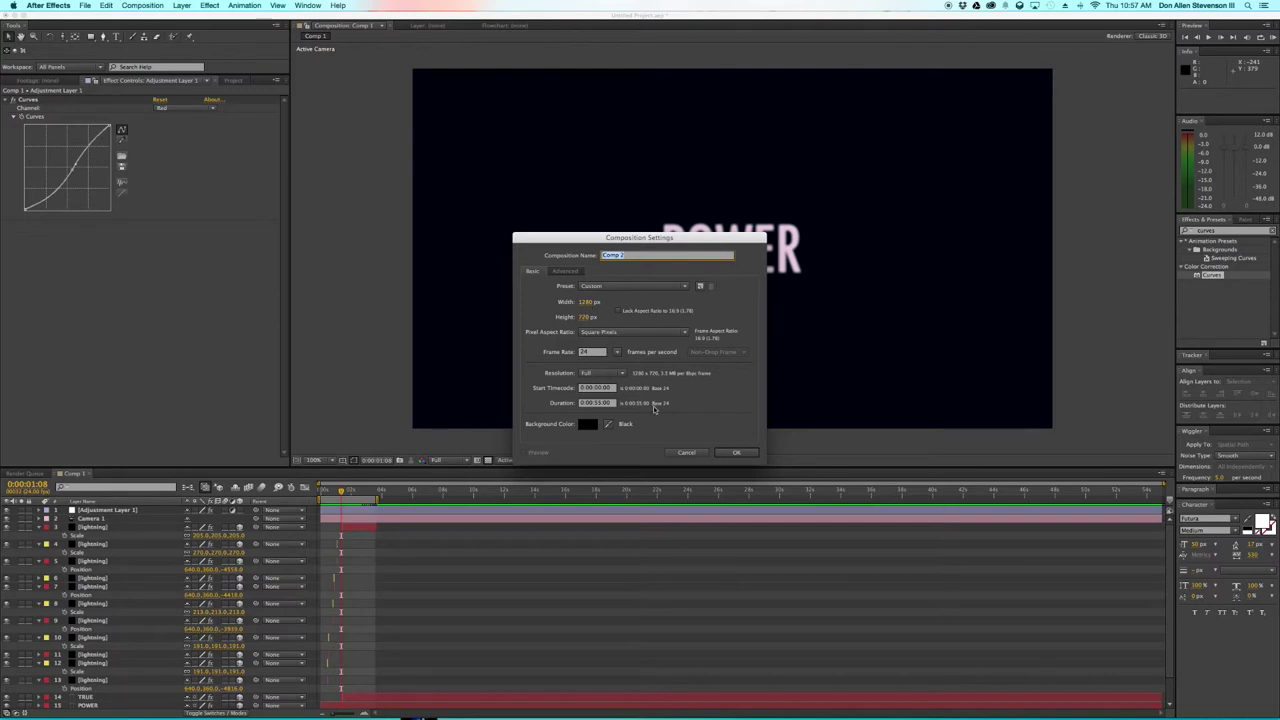
pyautogui.click(597, 403)
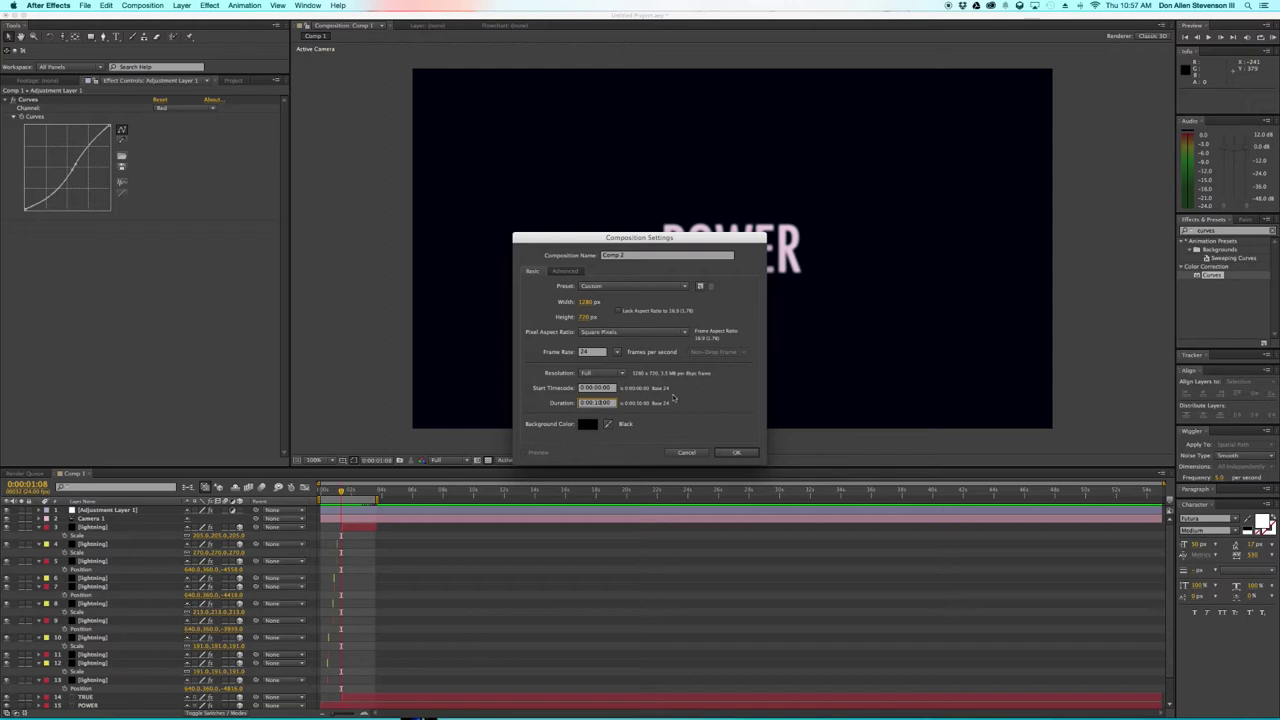
pyautogui.click(736, 453)
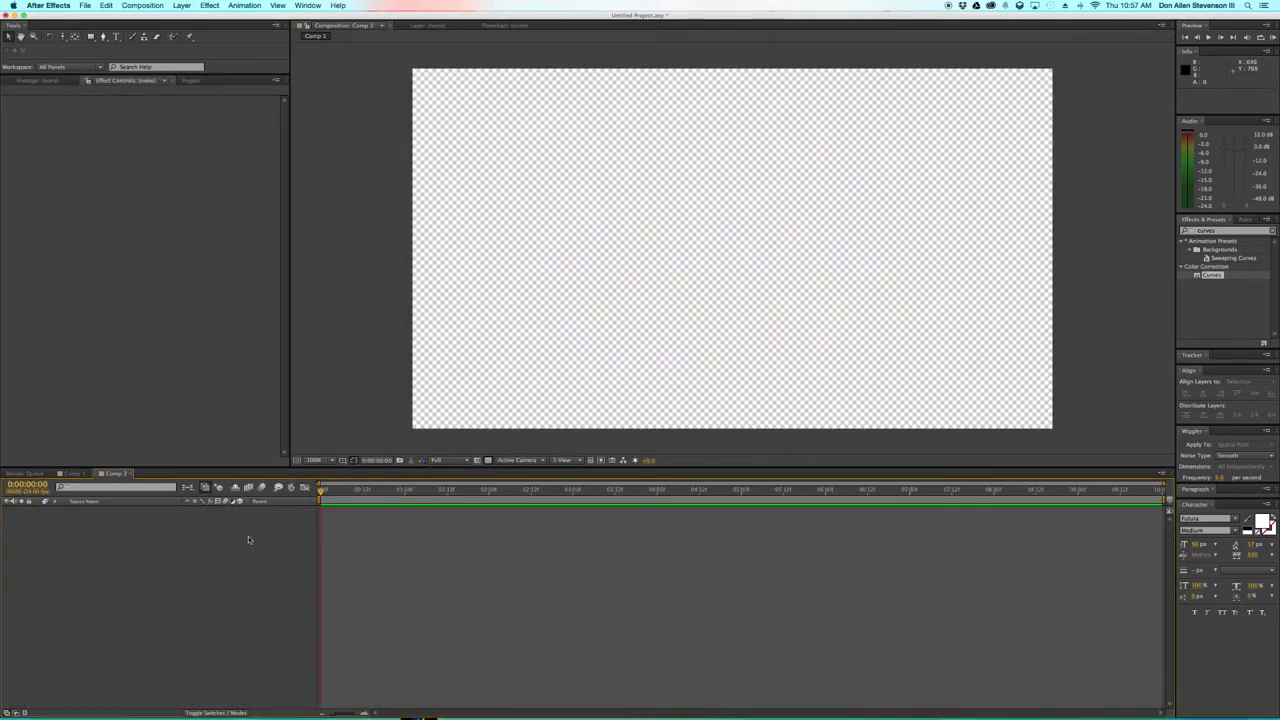
# - Switch to QuickTime Player, scrub the reference video to the POWER title, and return to After Effects
pyautogui.hotkey('ctrl', 'Up')
pyautogui.click(957, 335)
pyautogui.click(690, 416)
pyautogui.moveTo(690, 417)
pyautogui.mouseDown()
pyautogui.moveTo(678, 416)
pyautogui.moveTo(752, 415)
pyautogui.moveTo(690, 414)
pyautogui.mouseUp()
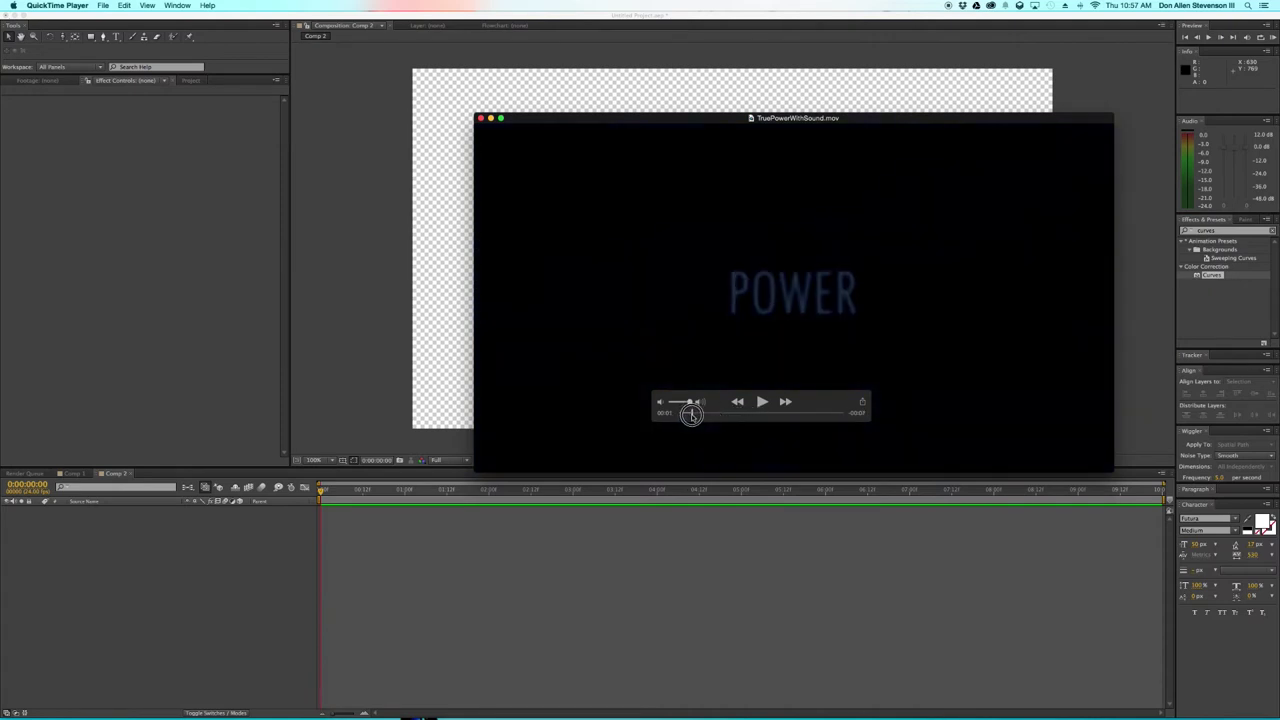
pyautogui.click(316, 537)
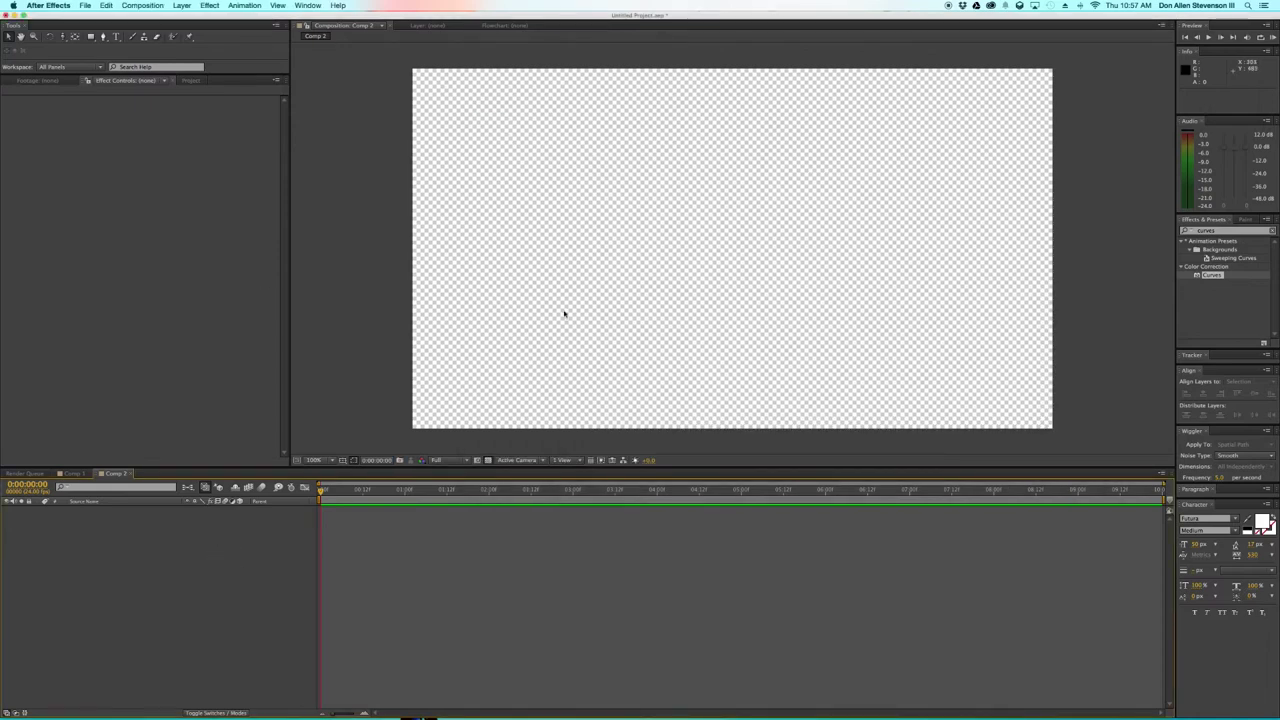
# - Add a black solid layer named BG, sized to match the composition
pyautogui.rightClick(256, 554)
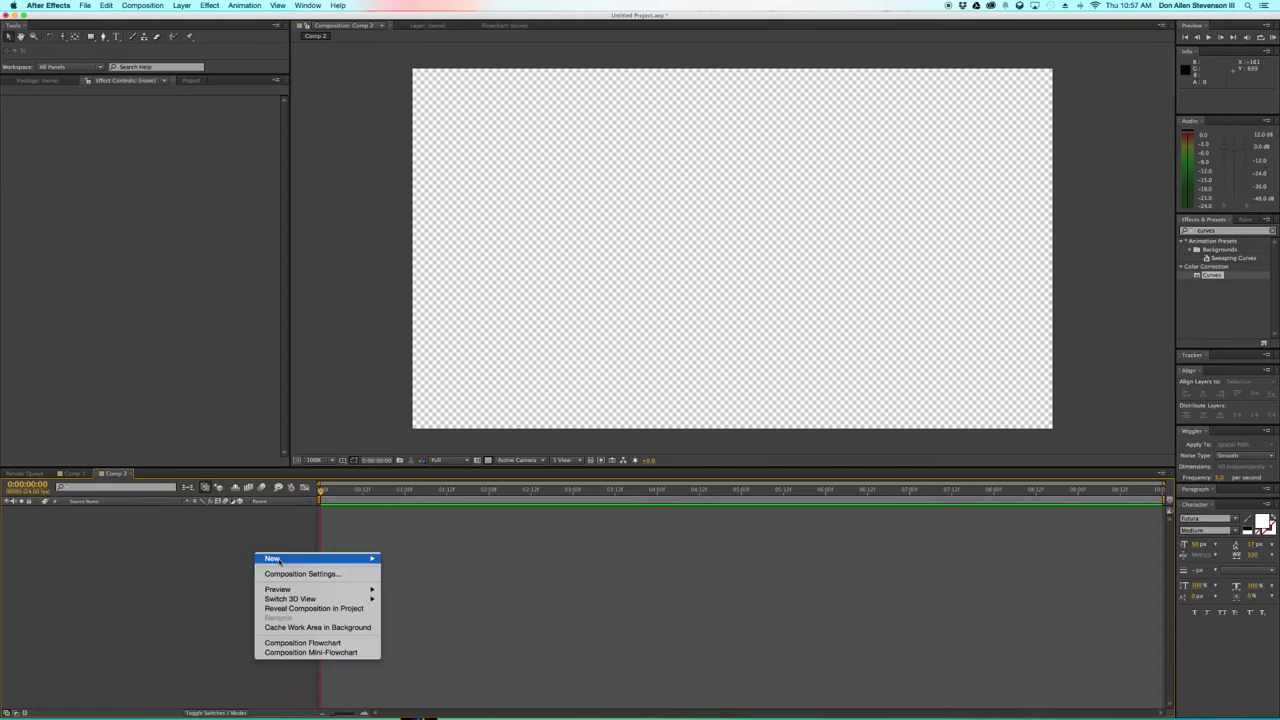
pyautogui.moveTo(285, 563)
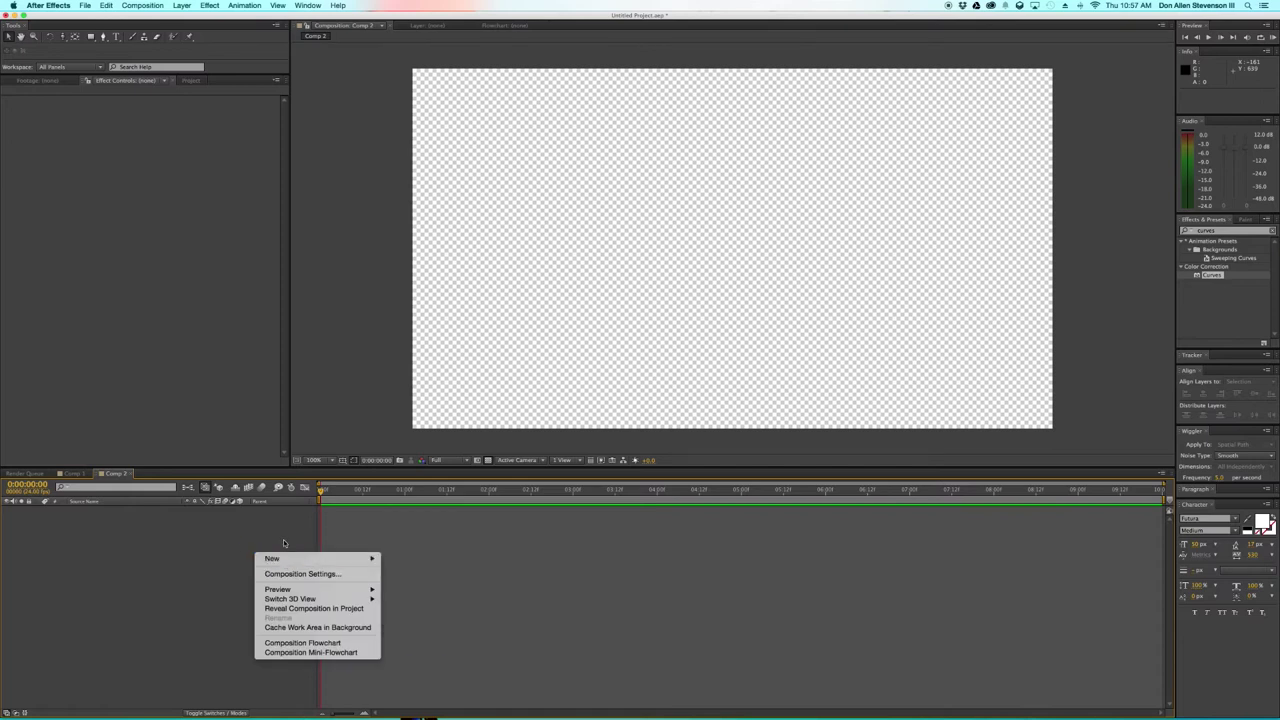
pyautogui.rightClick(284, 540)
pyautogui.moveTo(290, 546)
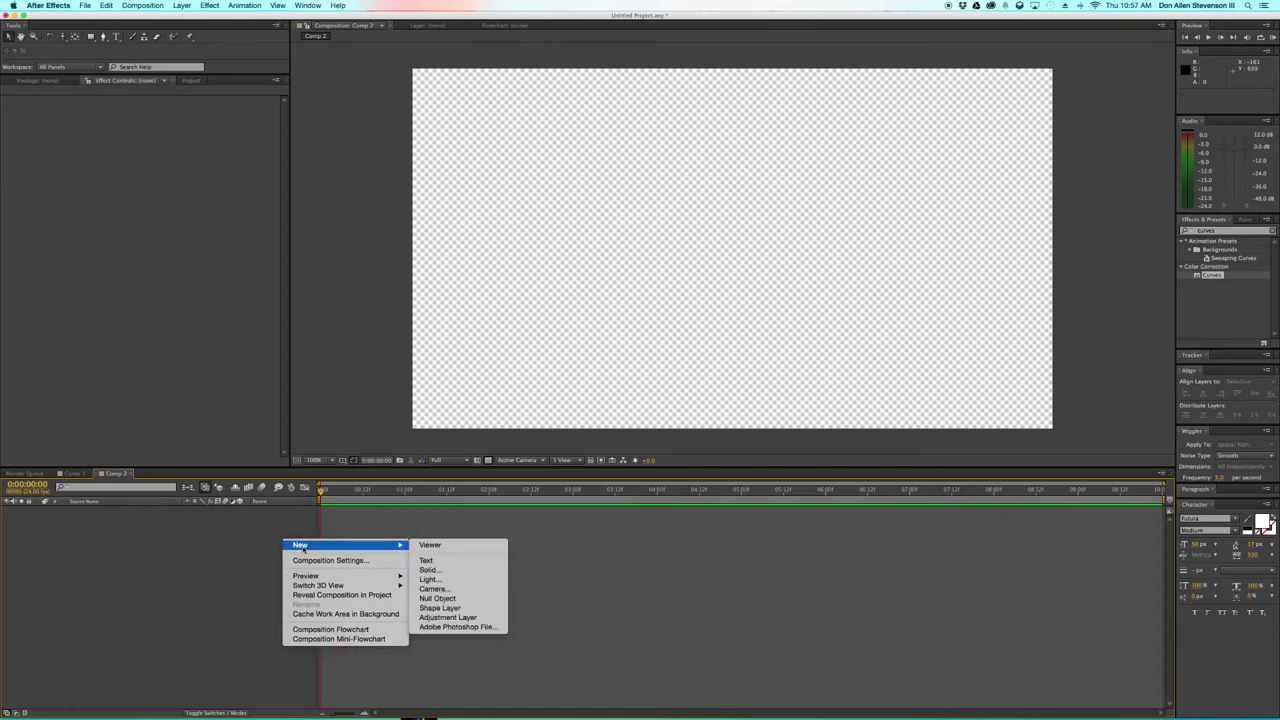
pyautogui.click(457, 570)
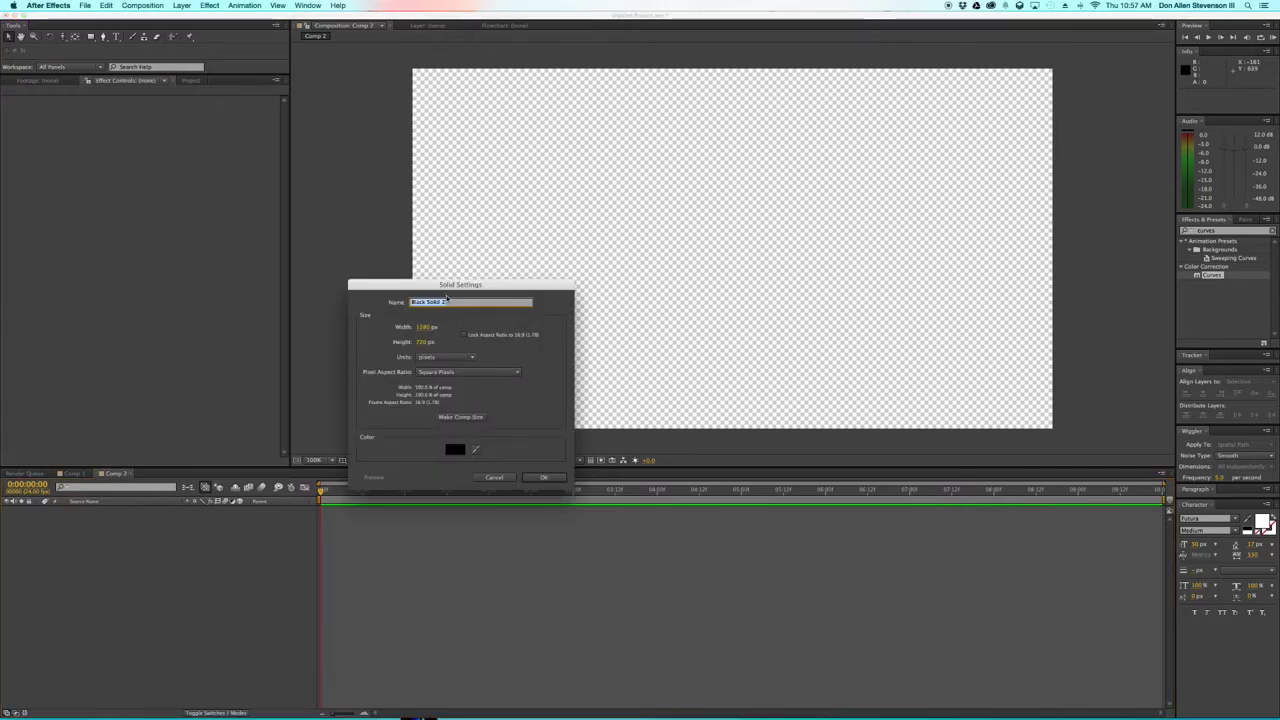
pyautogui.write('BG')
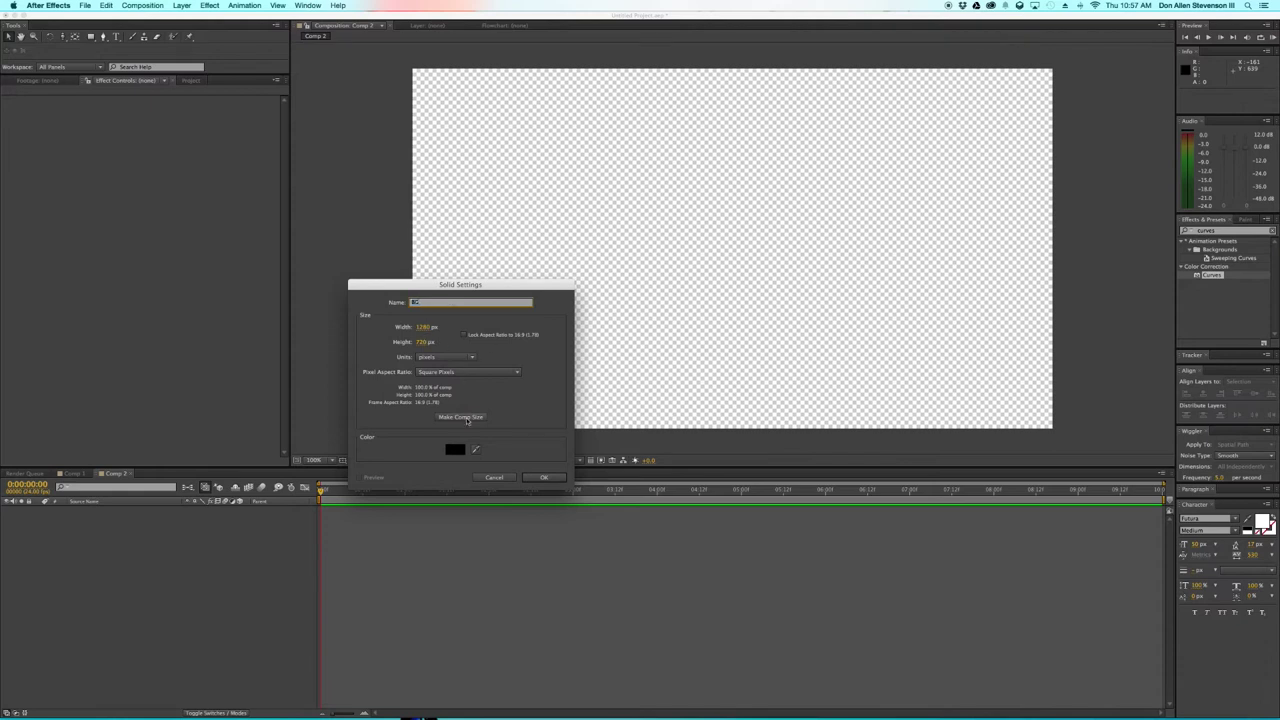
pyautogui.click(460, 416)
pyautogui.click(544, 478)
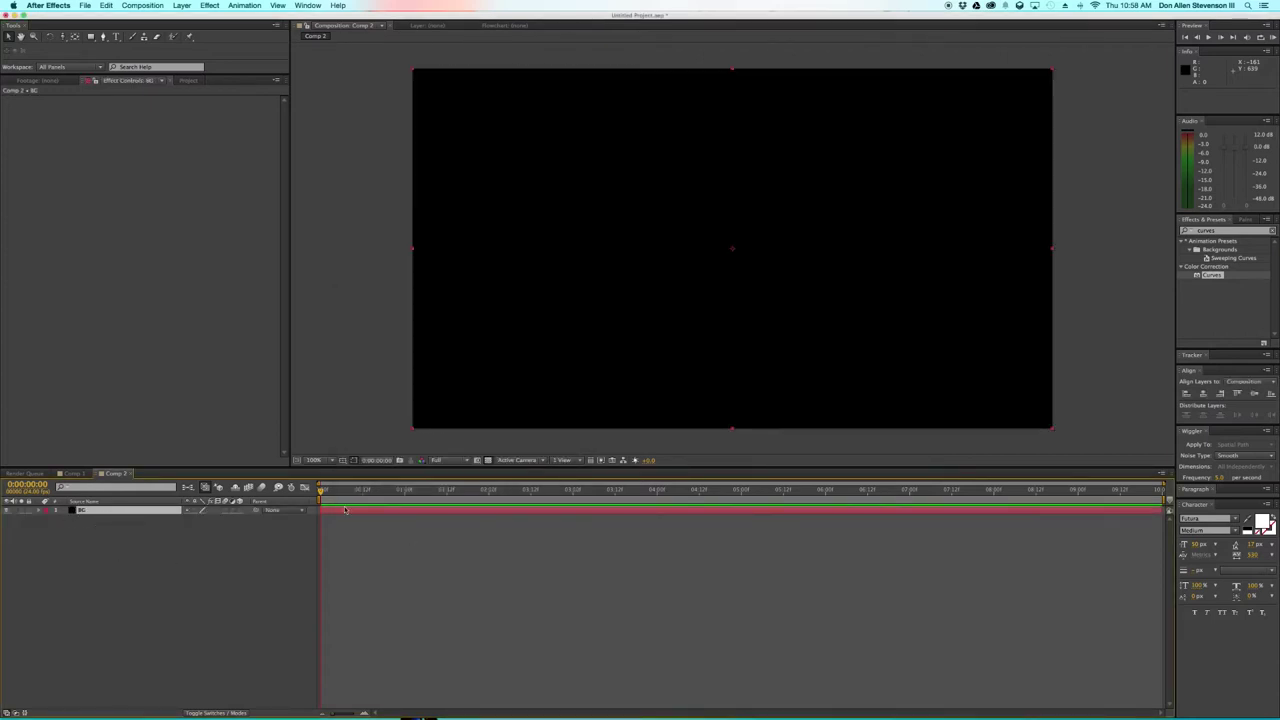
# - Add a text layer above the BG solid reading POWER
pyautogui.click(193, 542)
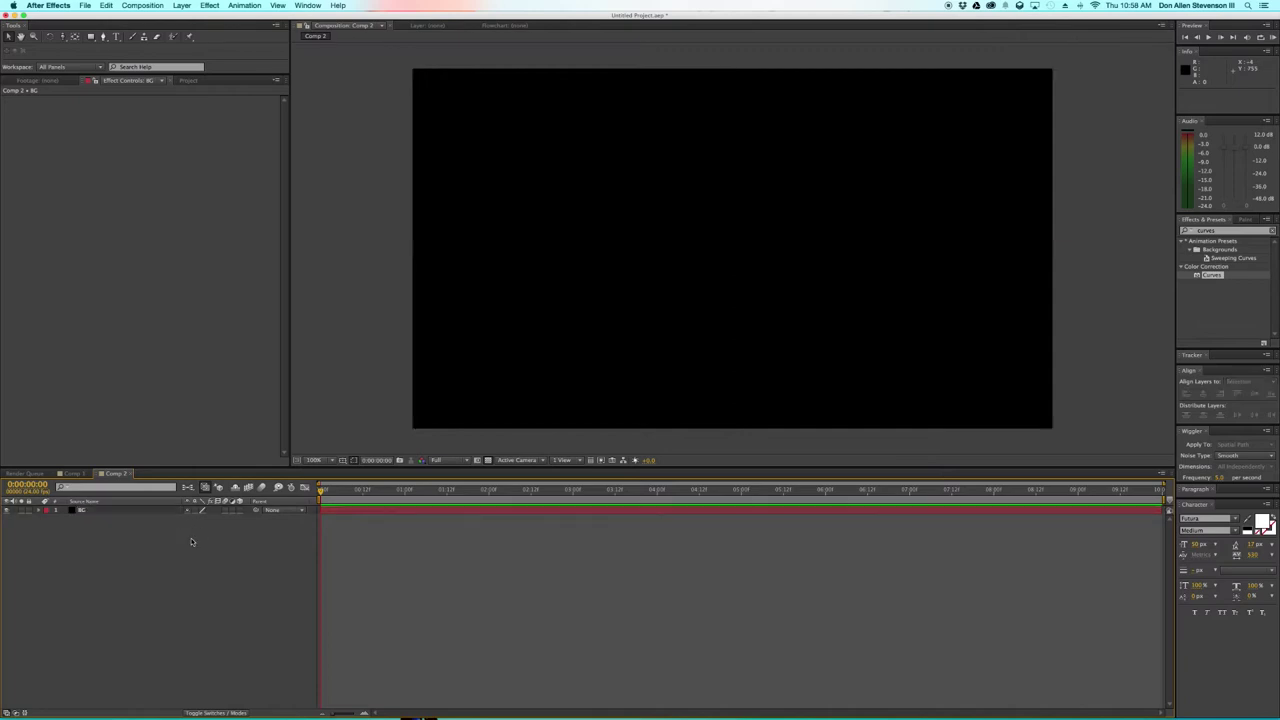
pyautogui.rightClick(197, 546)
pyautogui.moveTo(215, 553)
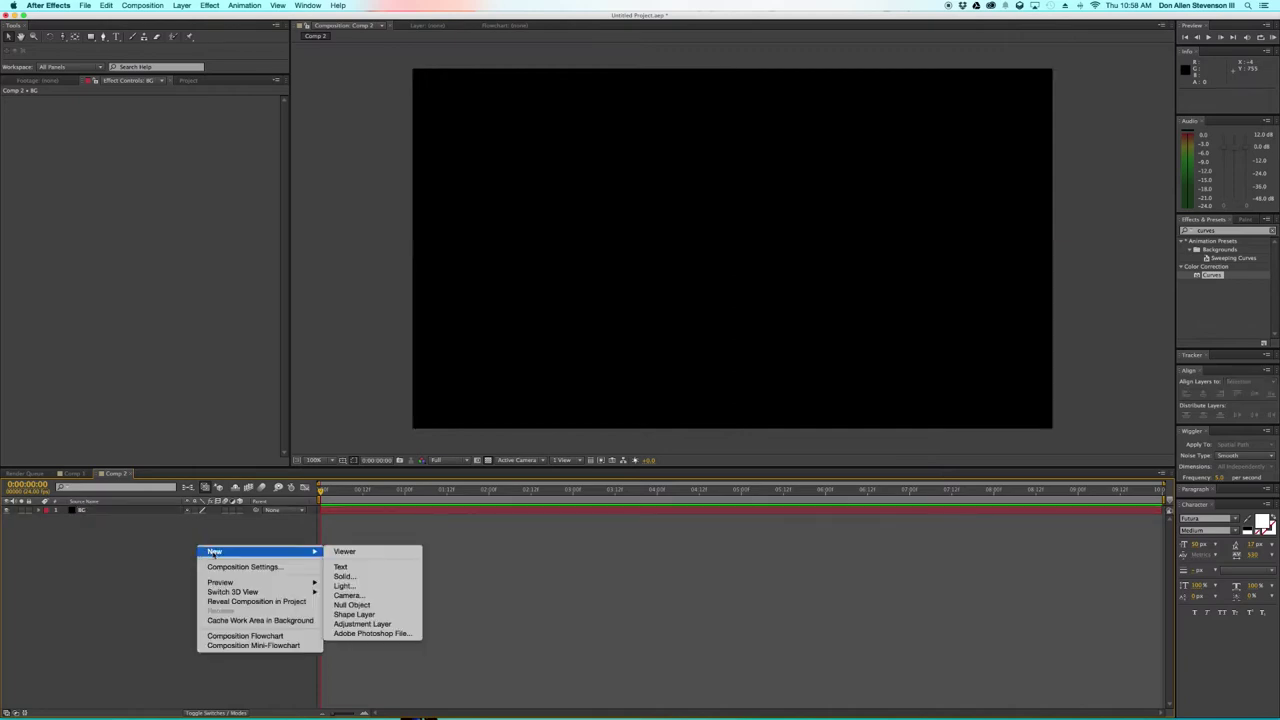
pyautogui.click(342, 566)
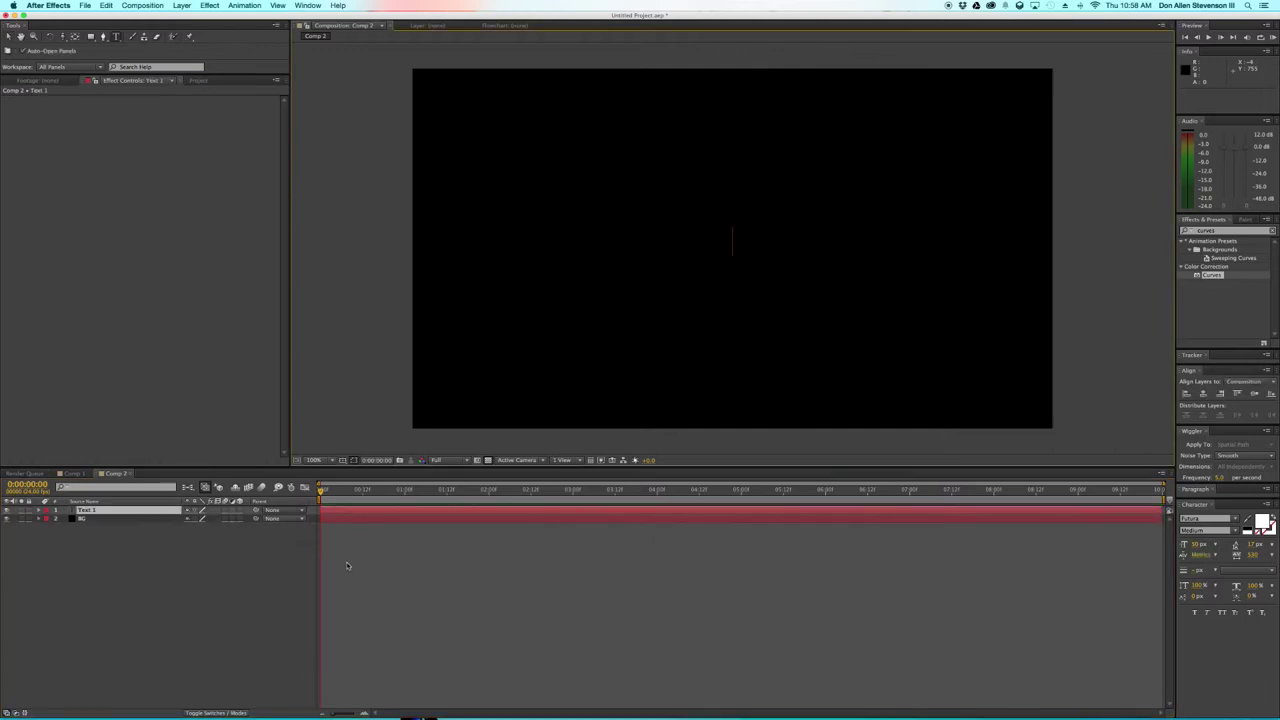
pyautogui.write('POWER')
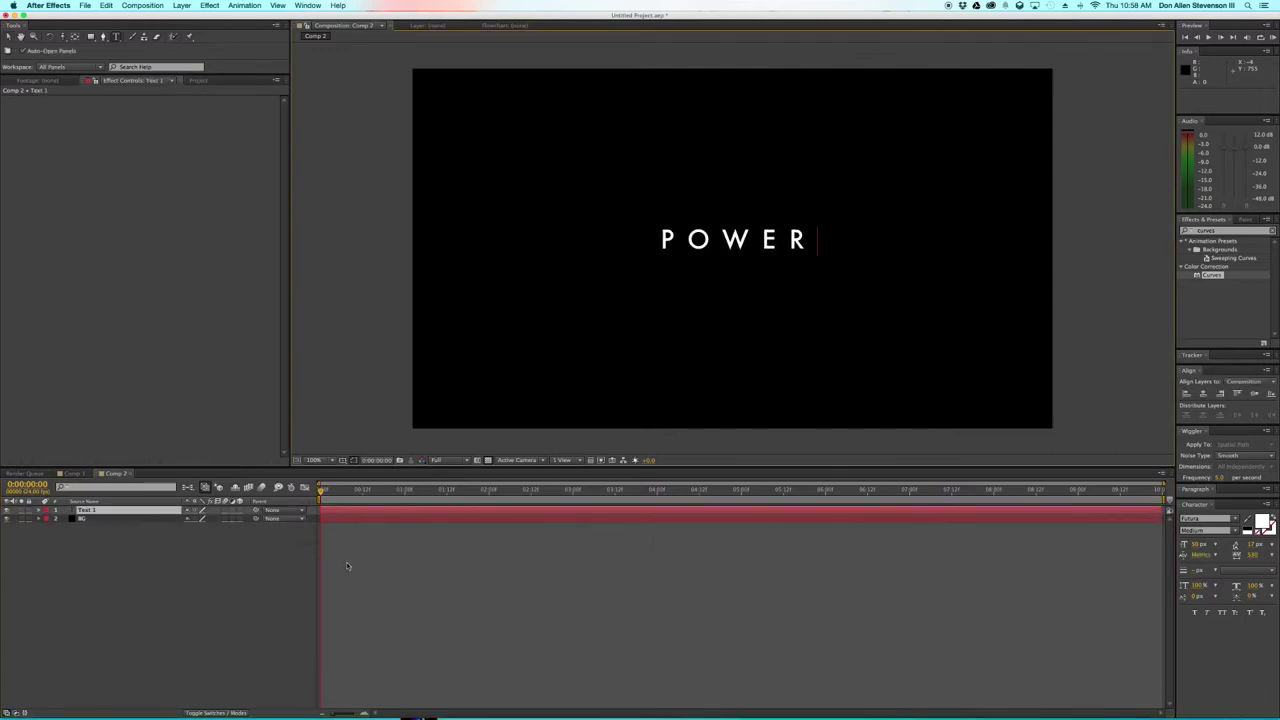
# - Format the POWER text in Futura Condensed Medium at 173 px with the tracking tightened to about -26
pyautogui.doubleClick(755, 245)
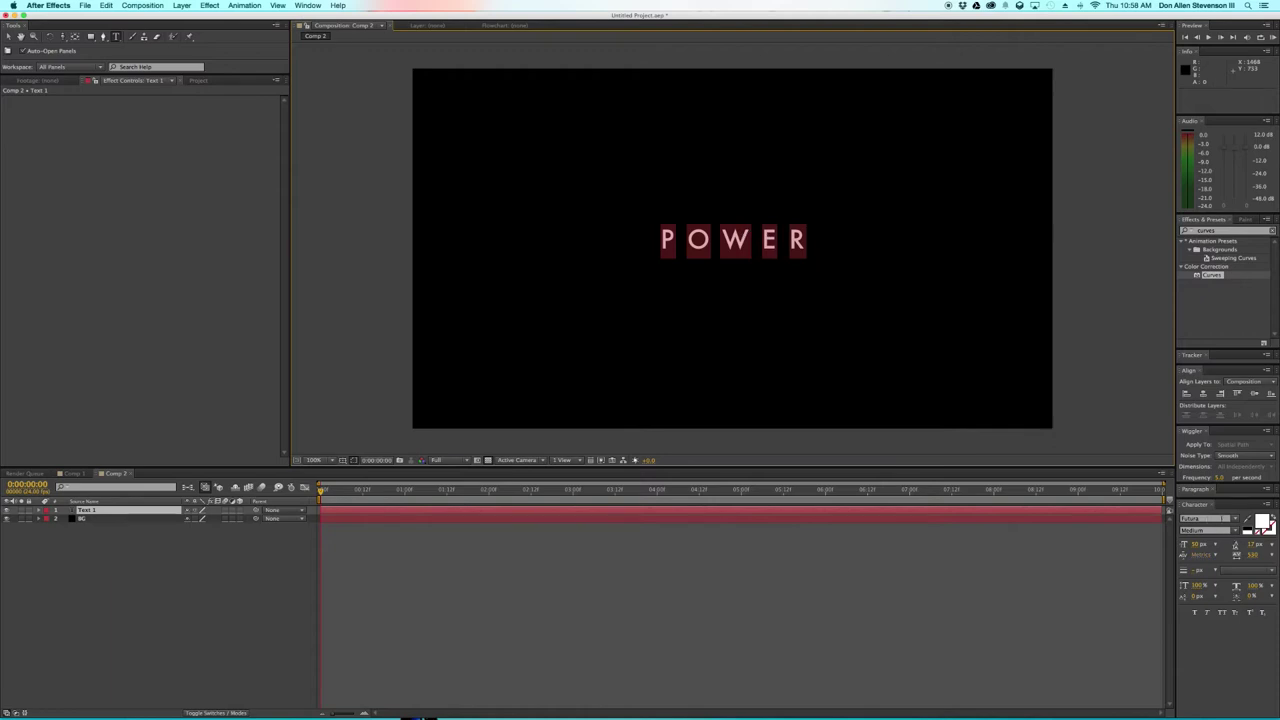
pyautogui.click(1222, 530)
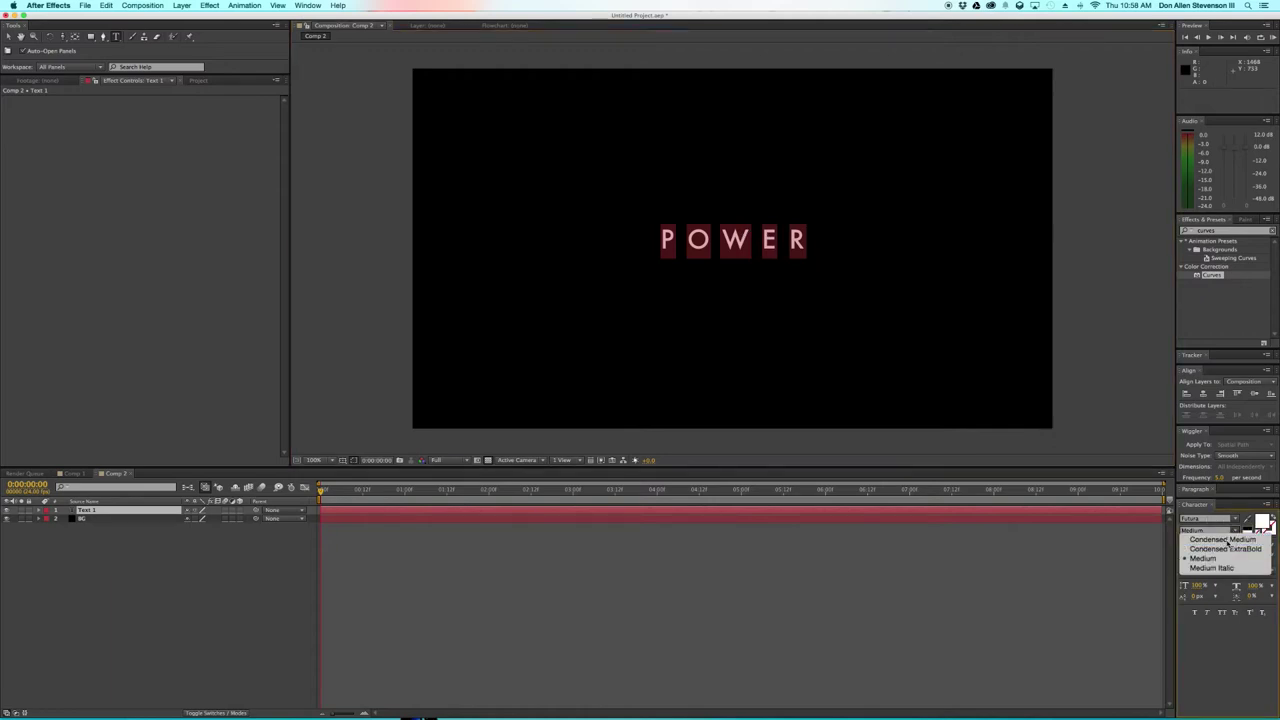
pyautogui.click(1228, 540)
pyautogui.moveTo(1256, 557); pyautogui.dragTo(1010, 583)
pyautogui.moveTo(1195, 544); pyautogui.dragTo(1256, 548)
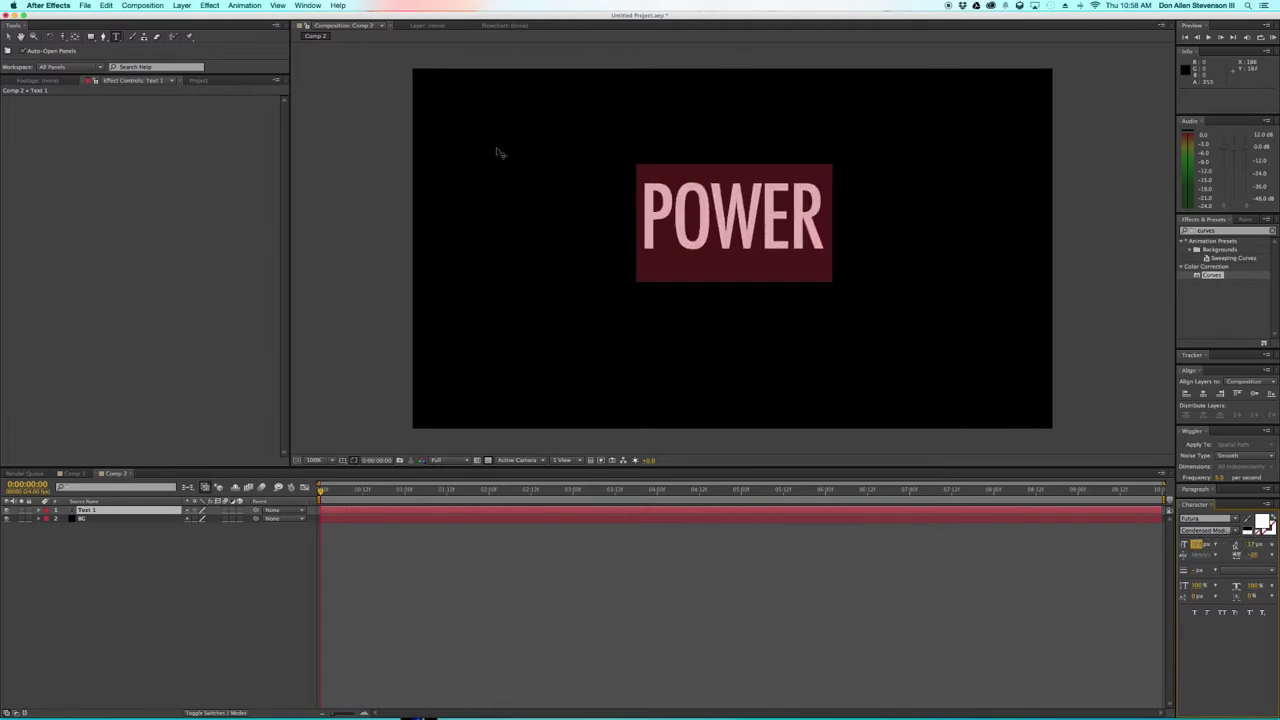
pyautogui.click(9, 36)
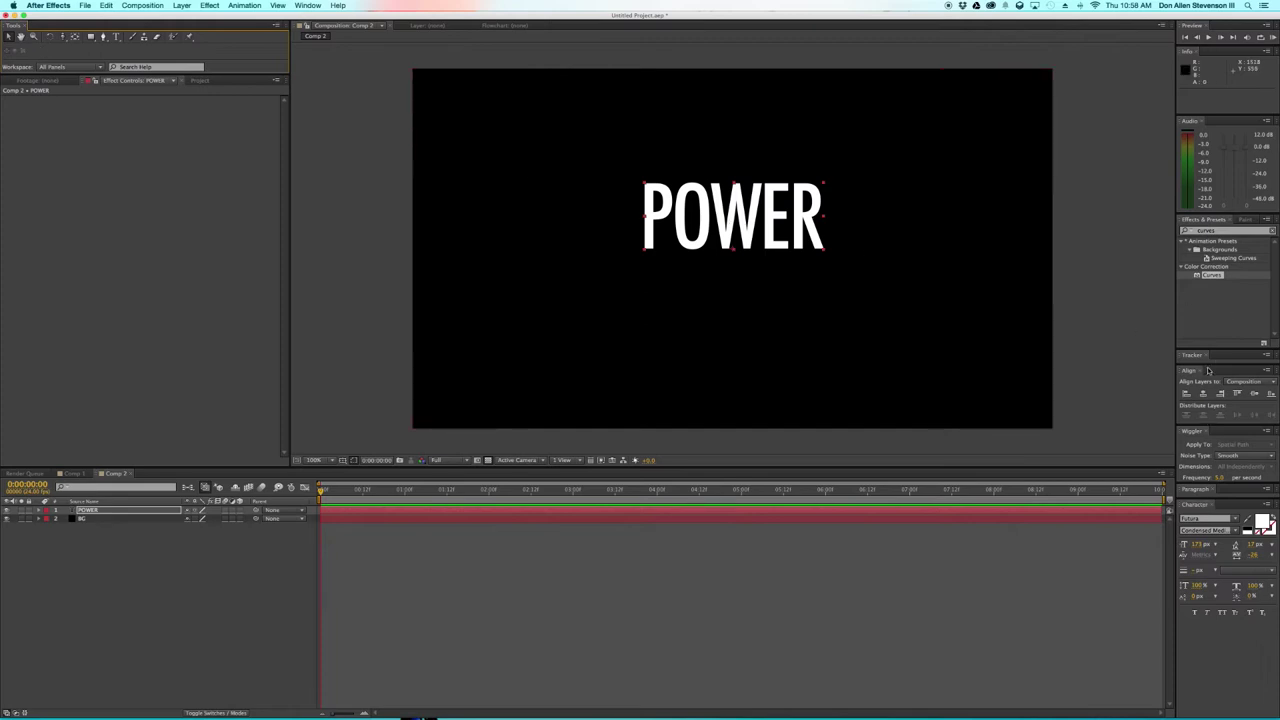
# - Center the POWER text layer horizontally and vertically in the composition using the Align commands
pyautogui.moveTo(1214, 358); pyautogui.dragTo(1218, 290)
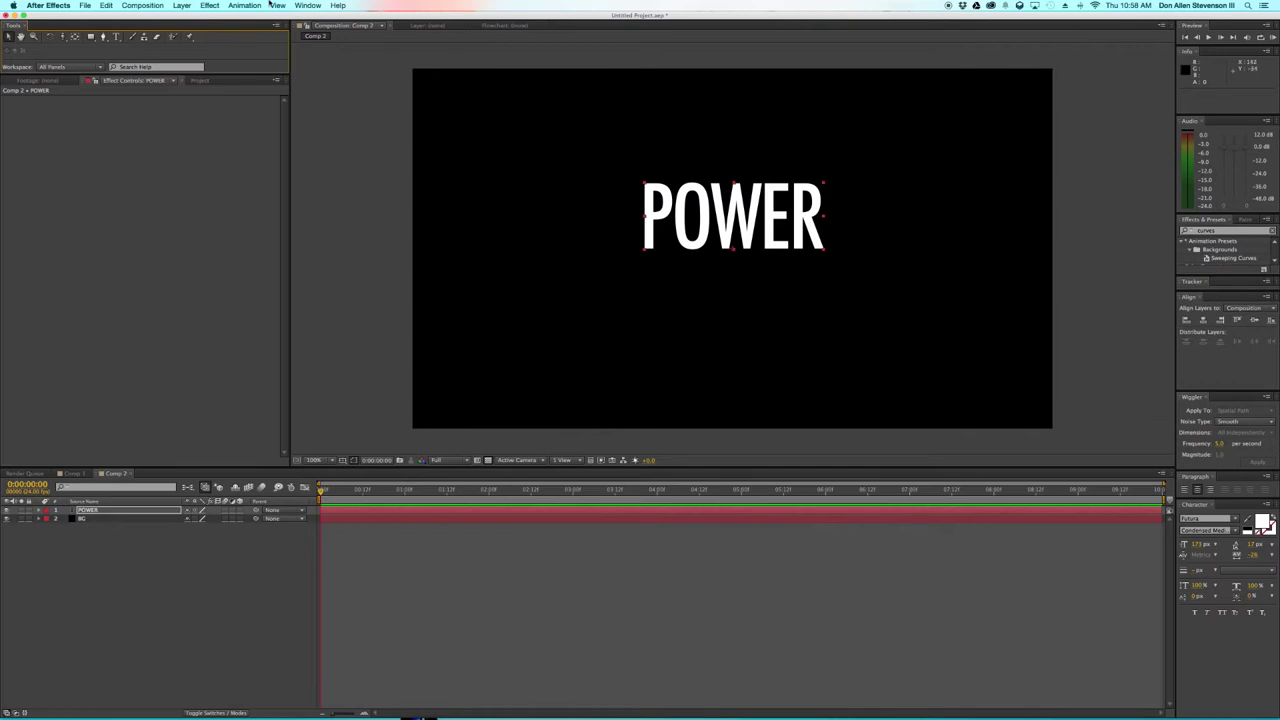
pyautogui.click(307, 5)
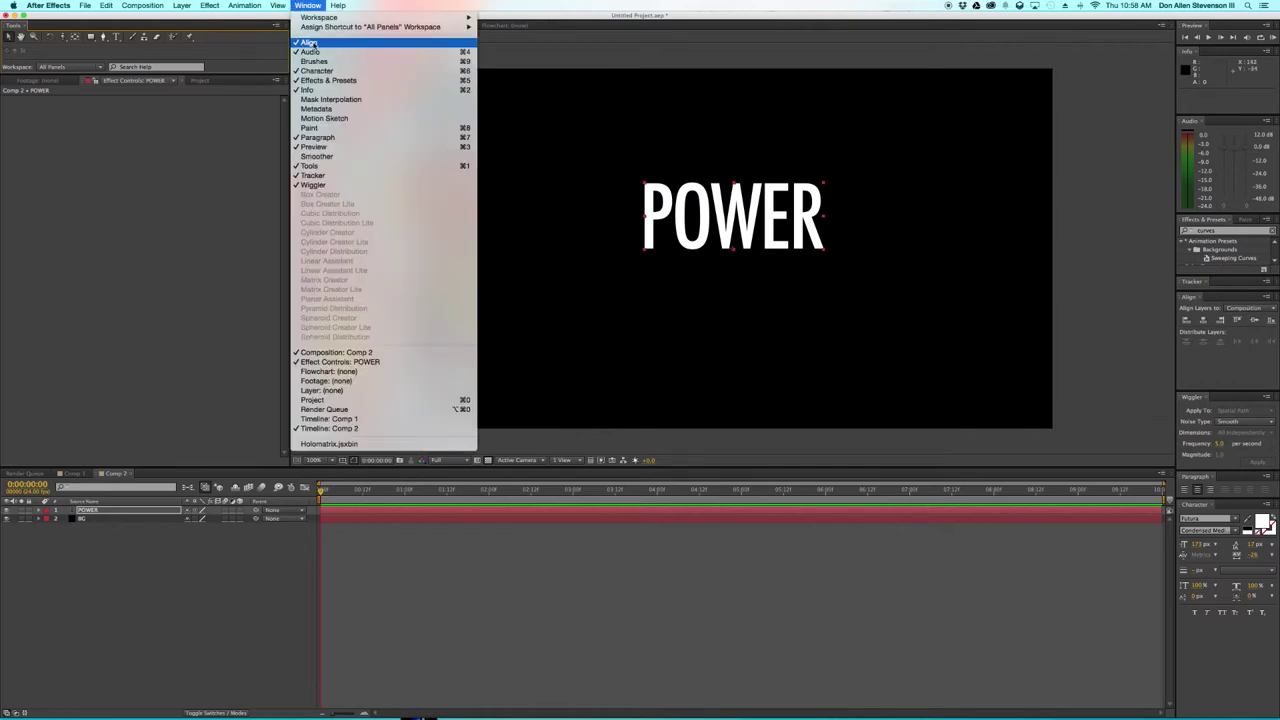
pyautogui.click(1245, 372)
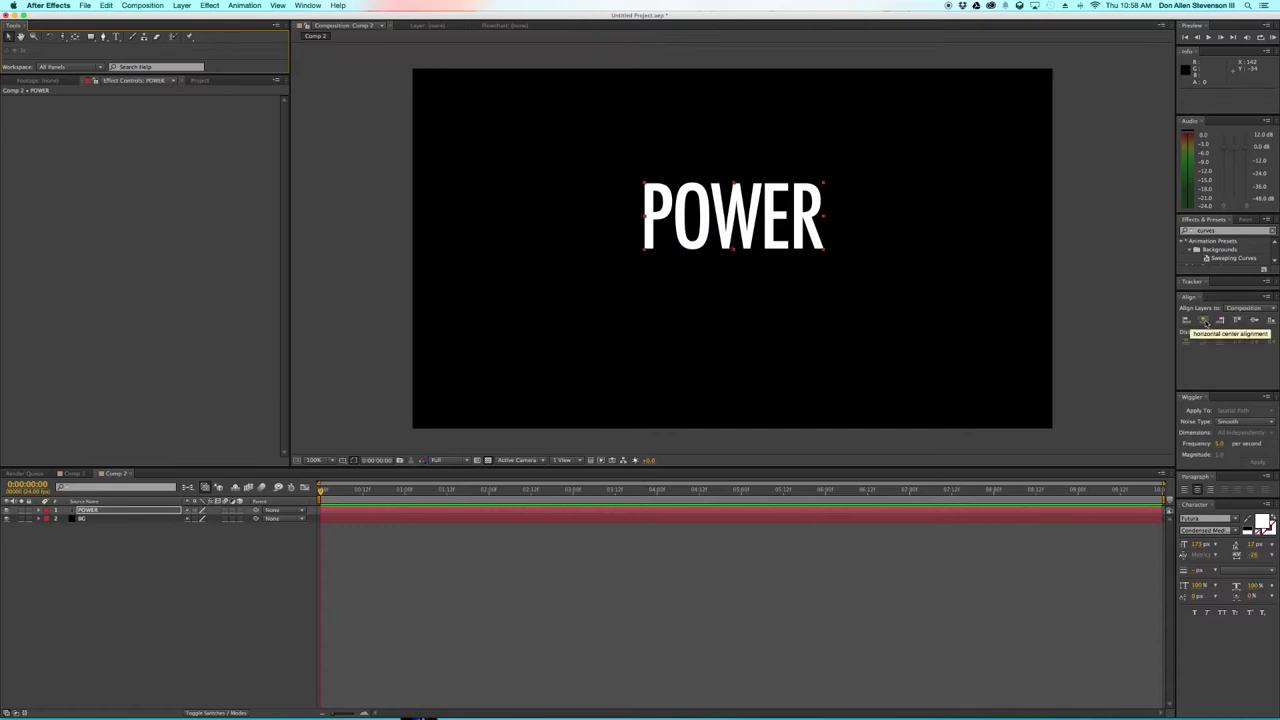
pyautogui.click(1206, 321)
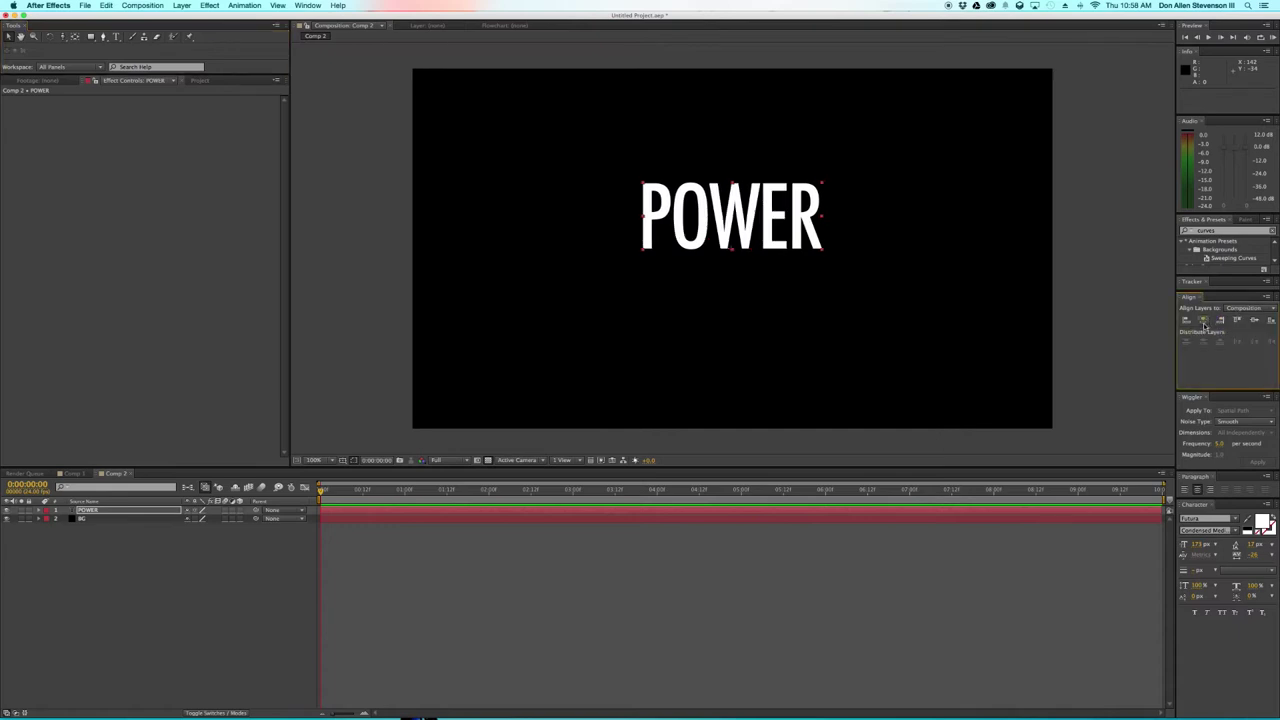
pyautogui.click(1255, 312)
pyautogui.click(1249, 317)
pyautogui.click(1254, 320)
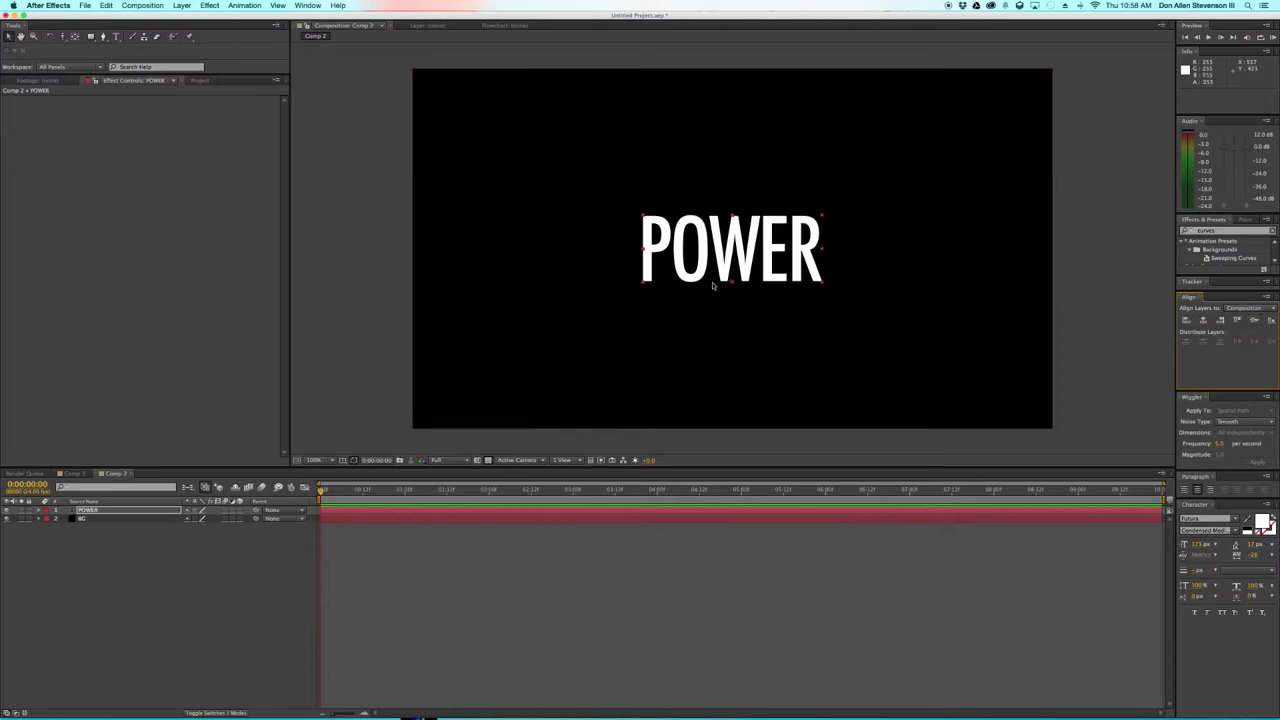
pyautogui.click(934, 226)
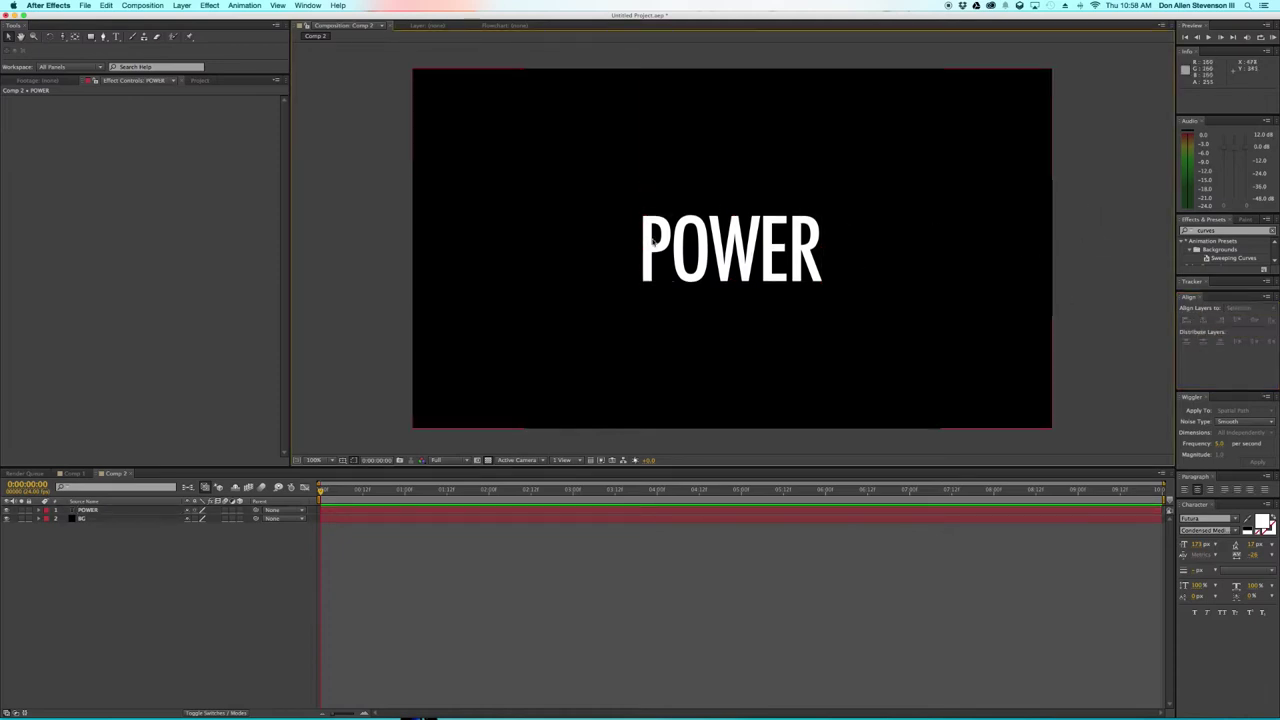
pyautogui.click(476, 551)
# - Add a Scale text animator to the POWER layer
pyautogui.click(414, 511)
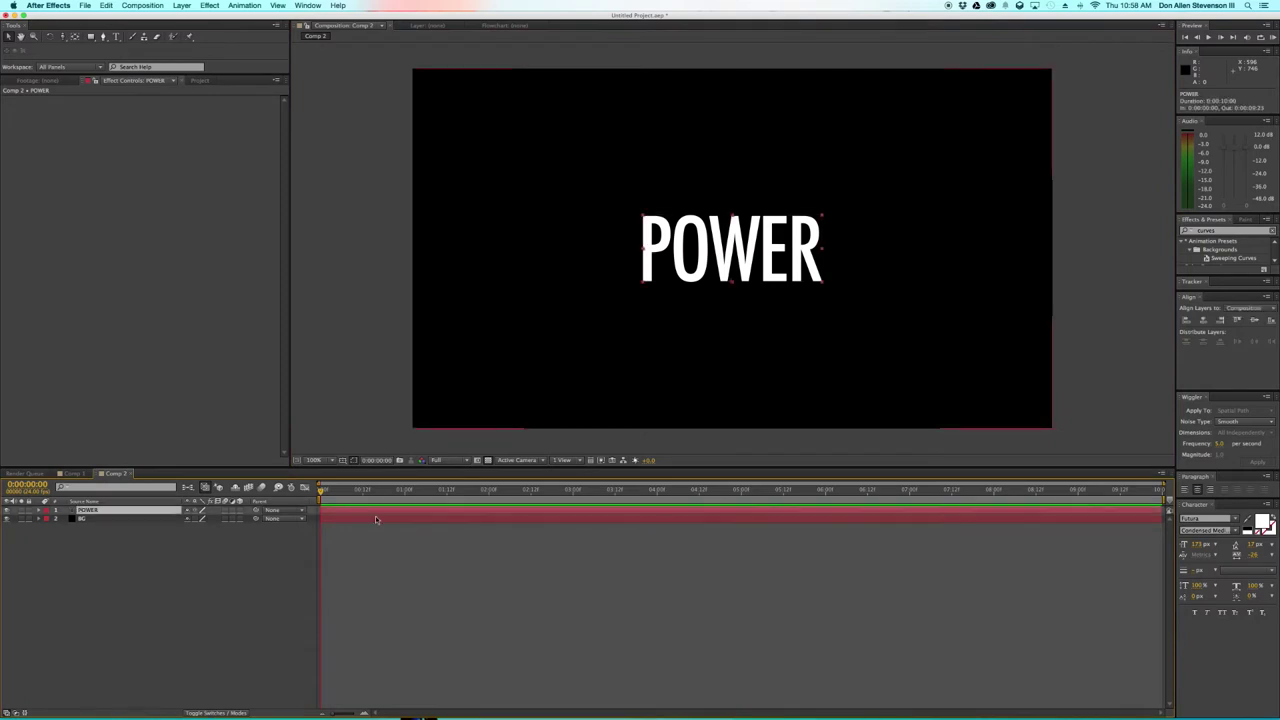
pyautogui.moveTo(321, 491)
pyautogui.mouseDown()
pyautogui.moveTo(295, 497)
pyautogui.moveTo(417, 509)
pyautogui.moveTo(312, 510)
pyautogui.mouseUp()
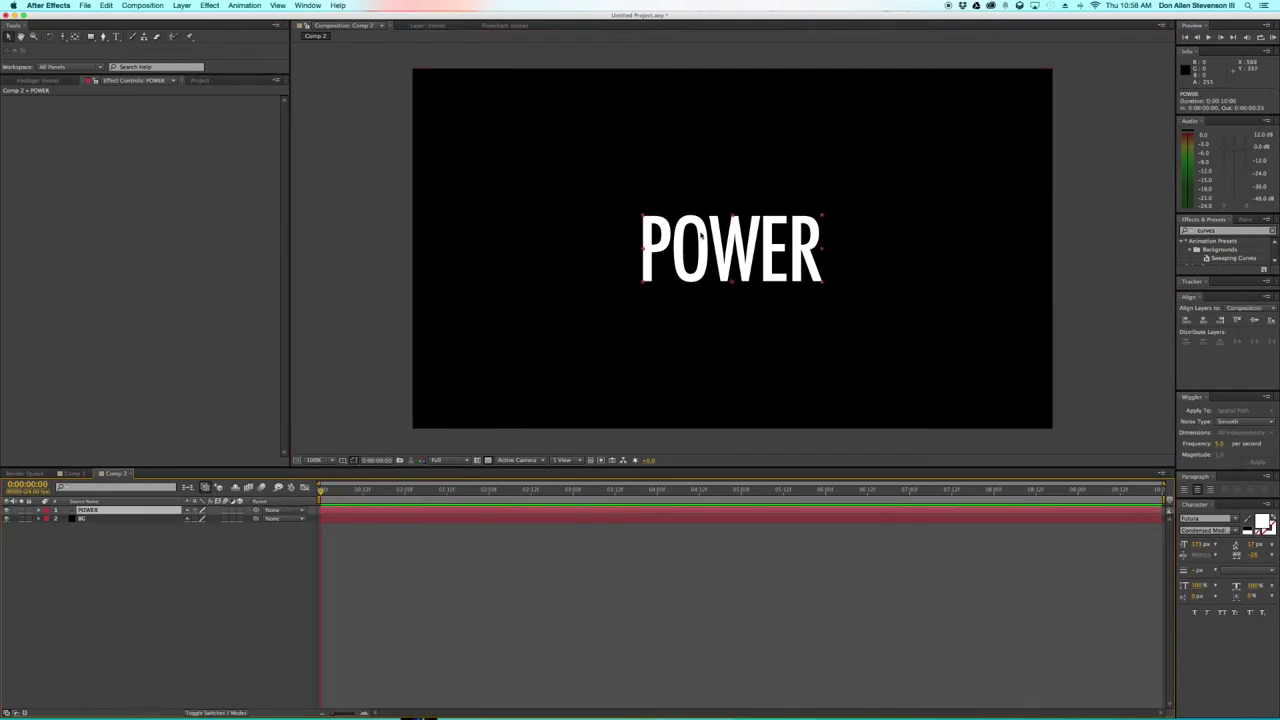
pyautogui.click(39, 511)
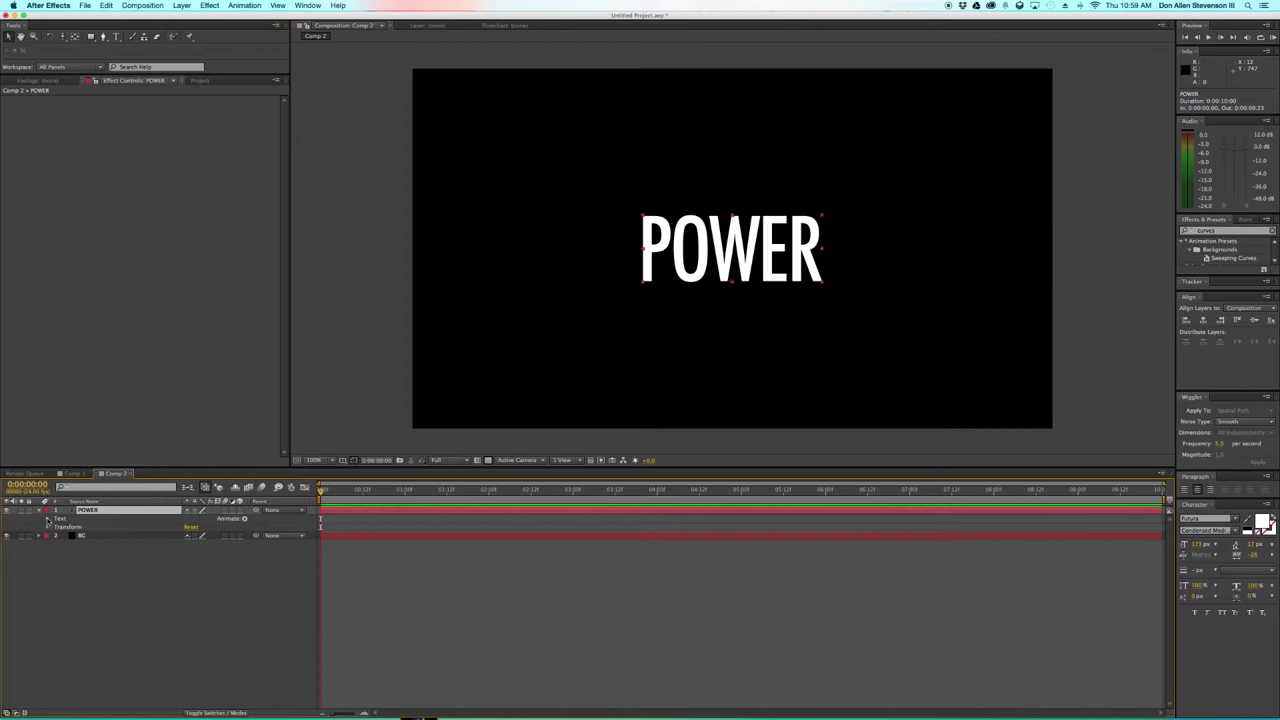
pyautogui.click(245, 519)
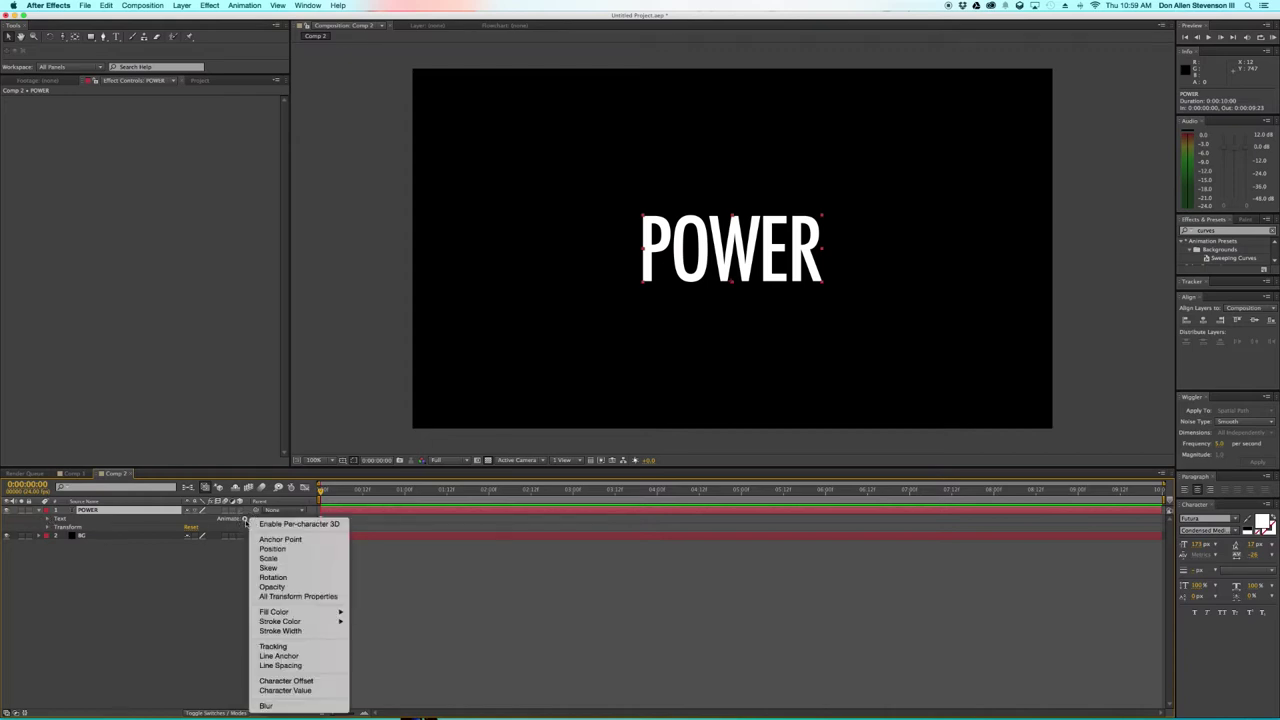
pyautogui.click(245, 519)
pyautogui.click(245, 519)
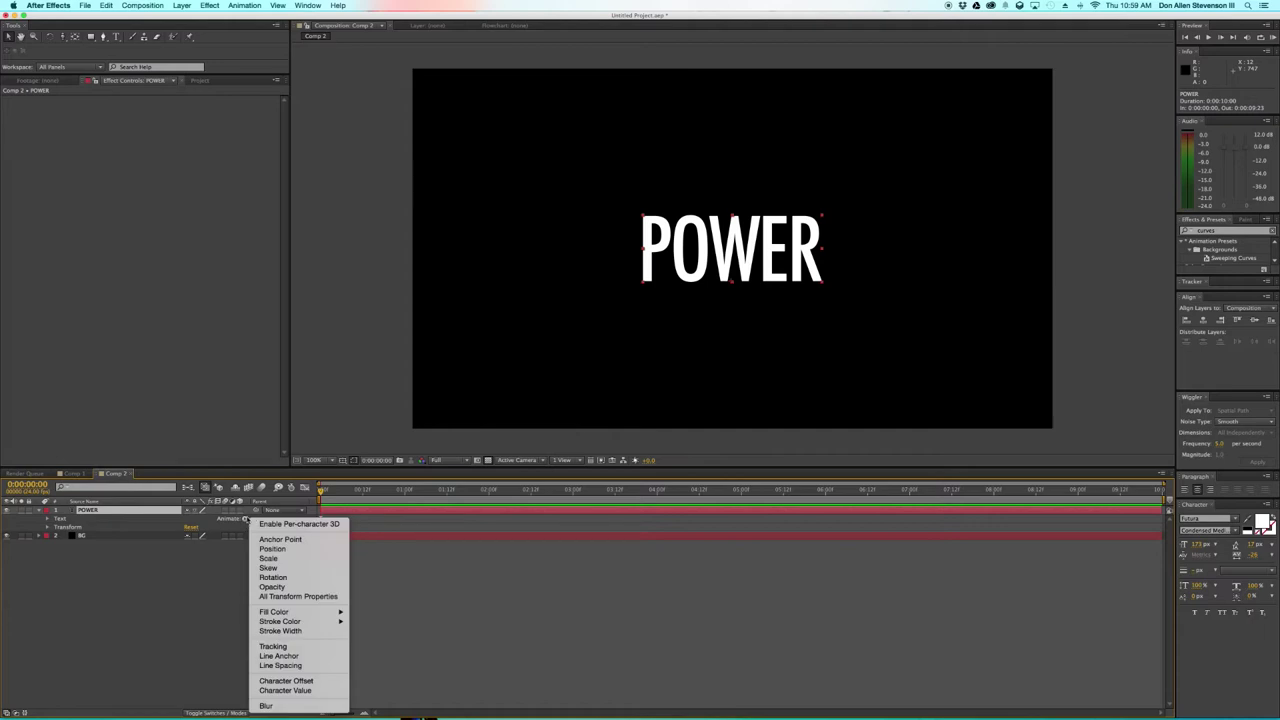
pyautogui.click(280, 561)
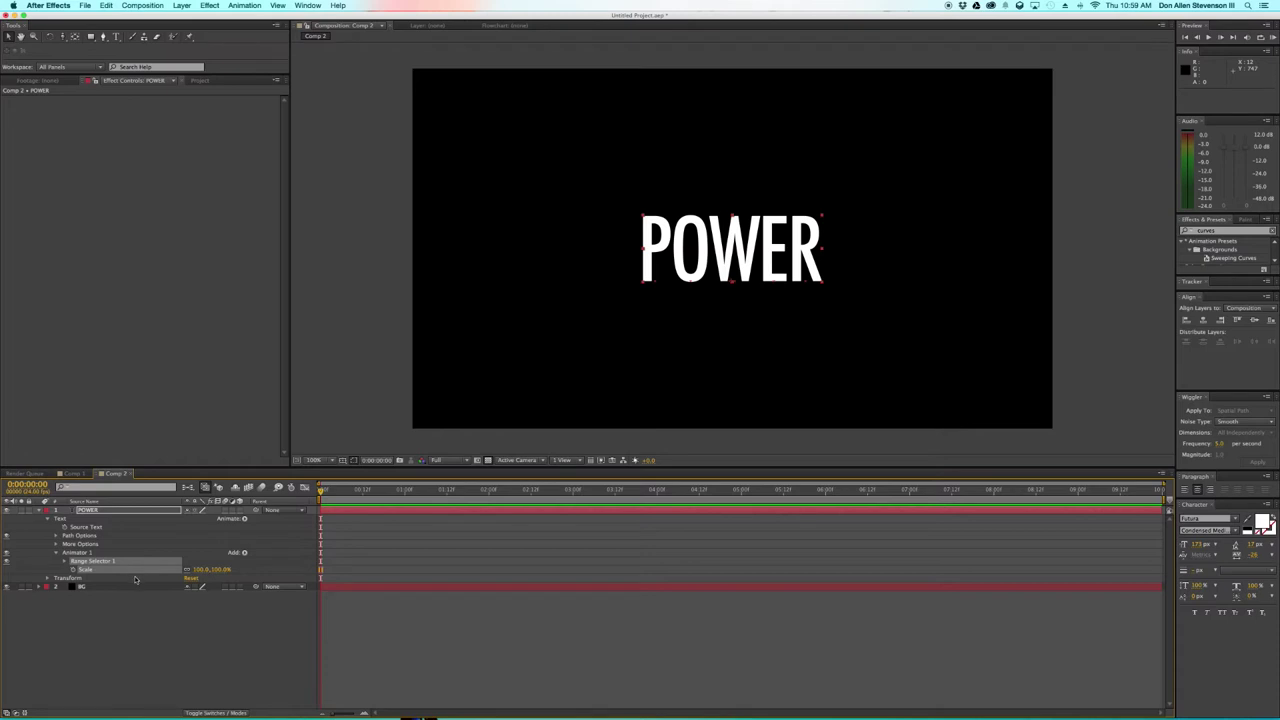
# - Keyframe the text animator's Scale from 0% at the first frame to 100% at frame 10
pyautogui.moveTo(335, 716); pyautogui.dragTo(358, 710)
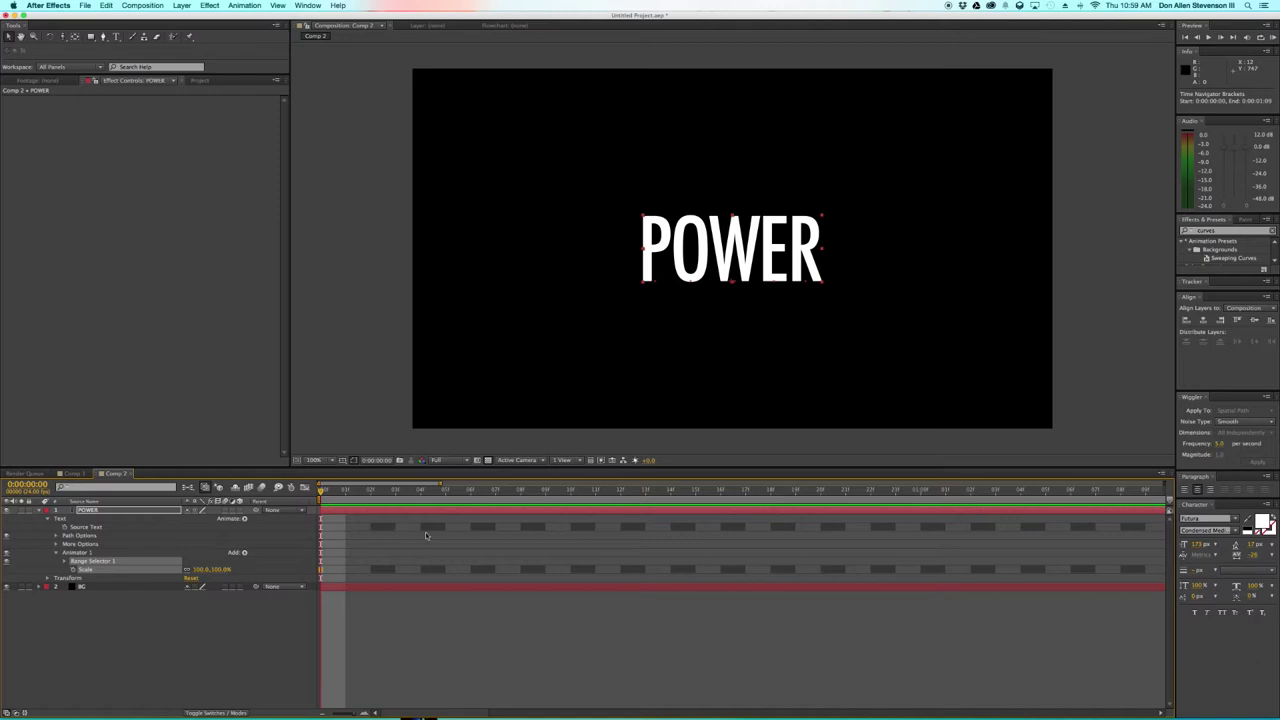
pyautogui.click(73, 570)
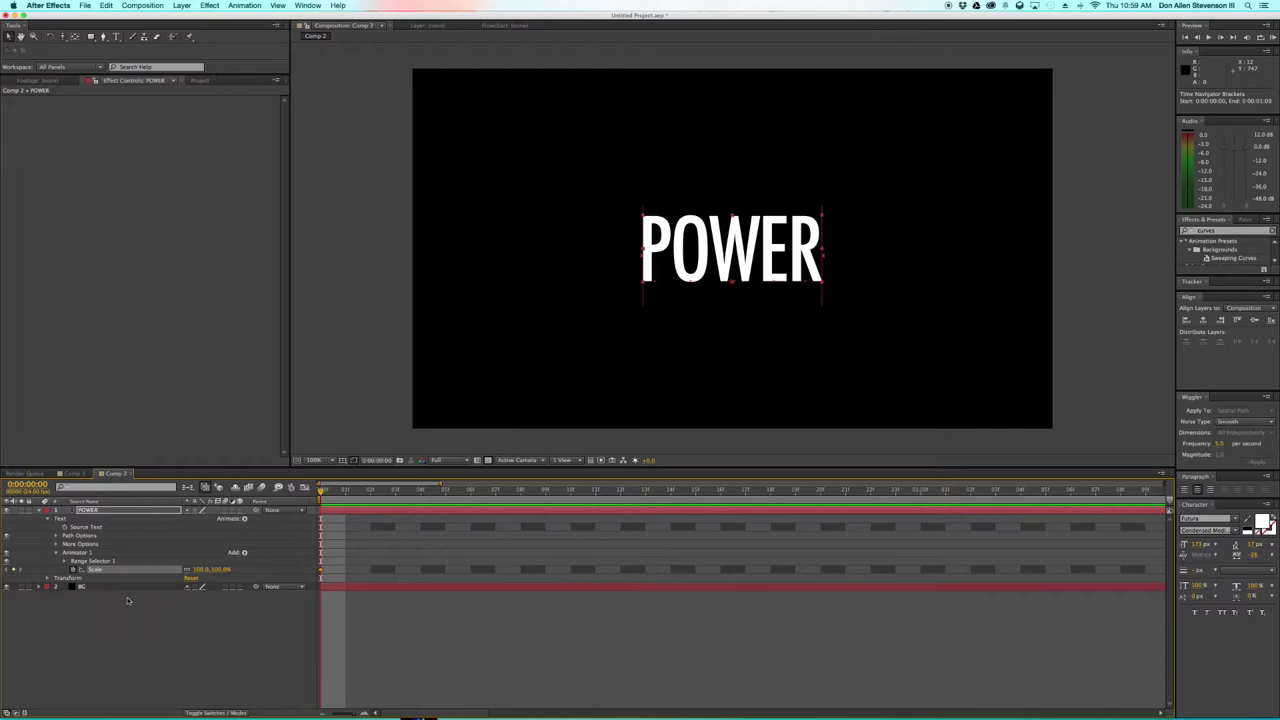
pyautogui.moveTo(322, 492); pyautogui.dragTo(570, 507)
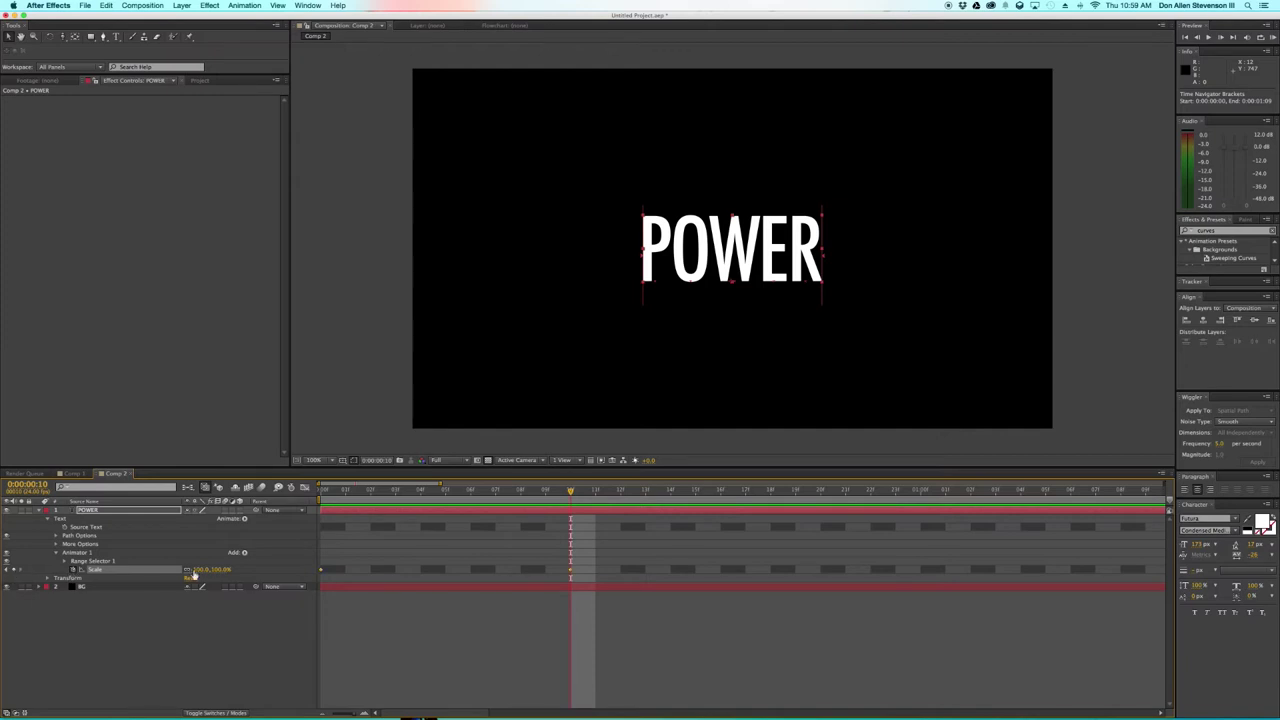
pyautogui.click(328, 497)
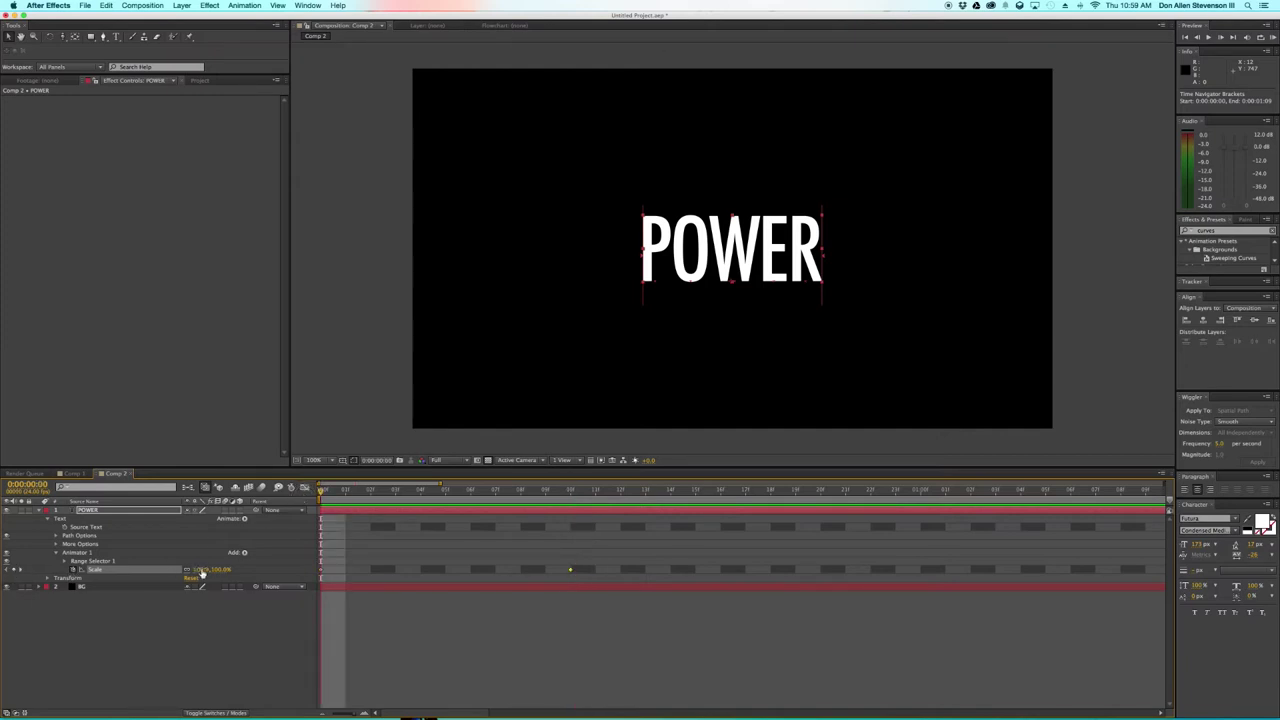
pyautogui.click(201, 569)
pyautogui.write('00.0')
pyautogui.click(322, 567)
pyautogui.moveTo(343, 497)
pyautogui.mouseDown()
pyautogui.moveTo(469, 500)
pyautogui.moveTo(322, 497)
pyautogui.mouseUp()
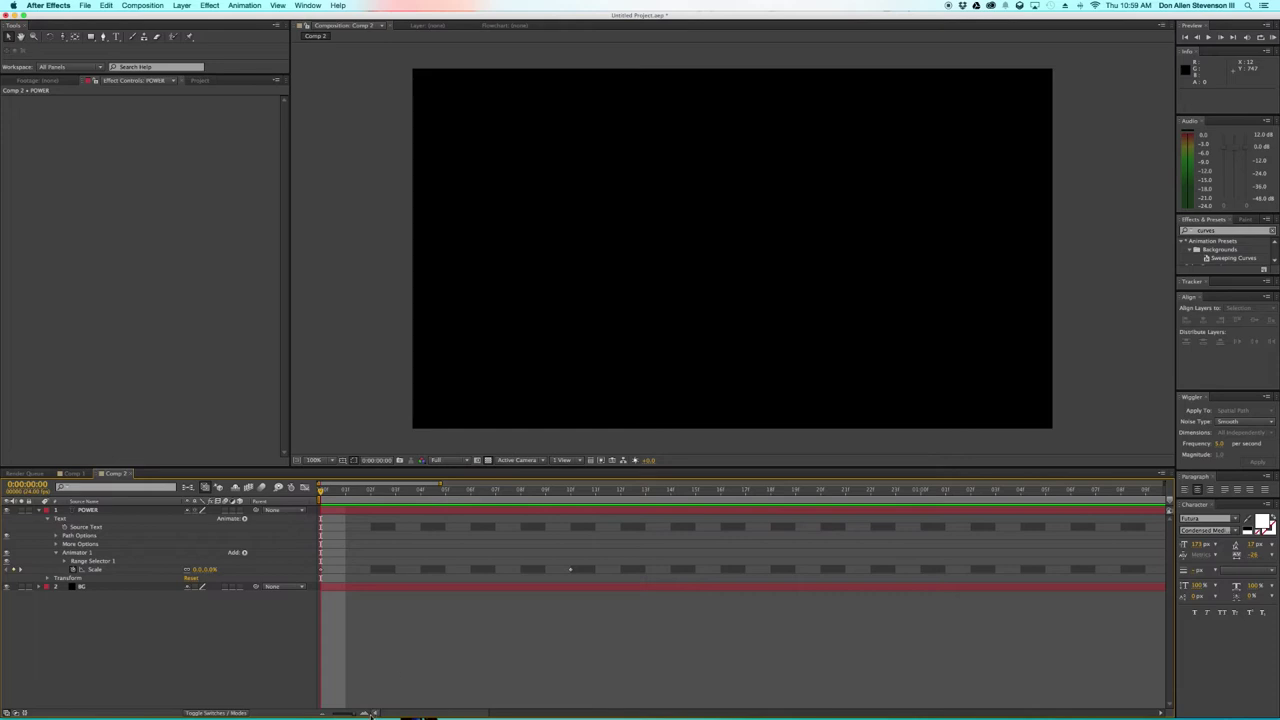
# - Preview the scale animation and shorten it by moving its ending Scale keyframe to frame 7
pyautogui.press('space')
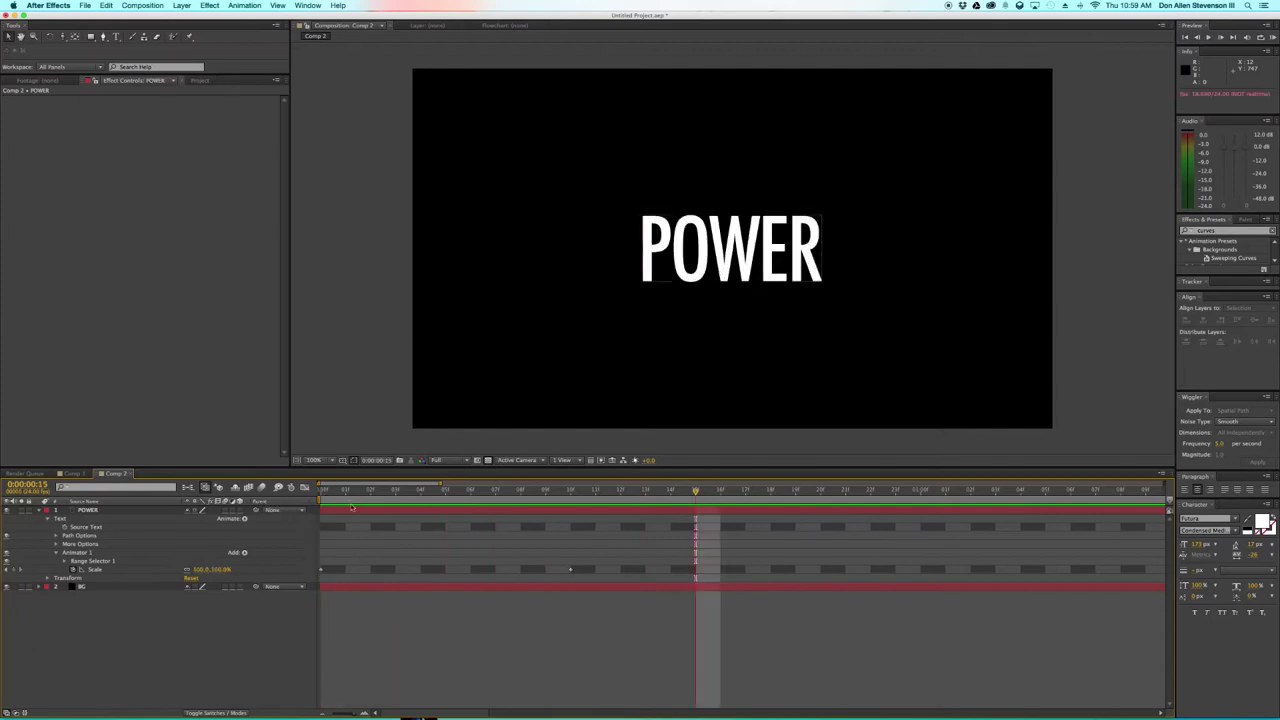
pyautogui.press('space')
pyautogui.moveTo(570, 569); pyautogui.dragTo(495, 573)
pyautogui.press('space')
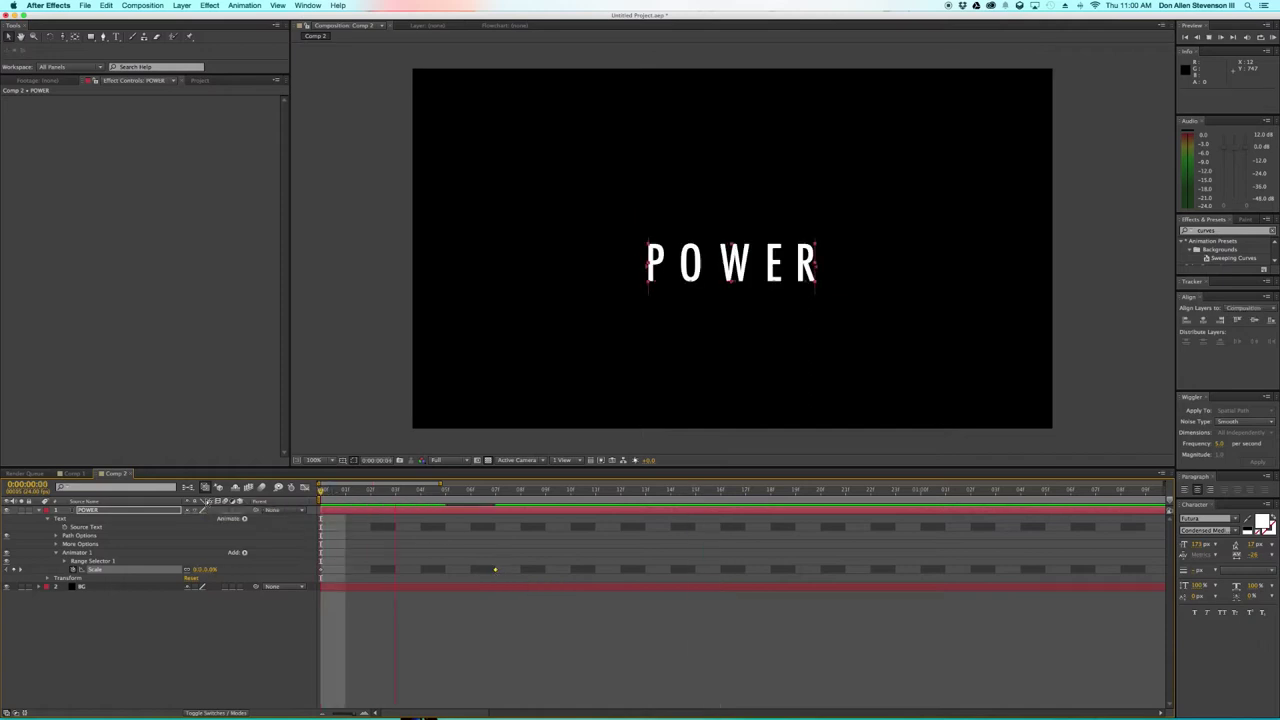
# - Trim the work area to end at frame 8 and preview the POWER scale-up within it
pyautogui.moveTo(350, 714); pyautogui.dragTo(323, 714)
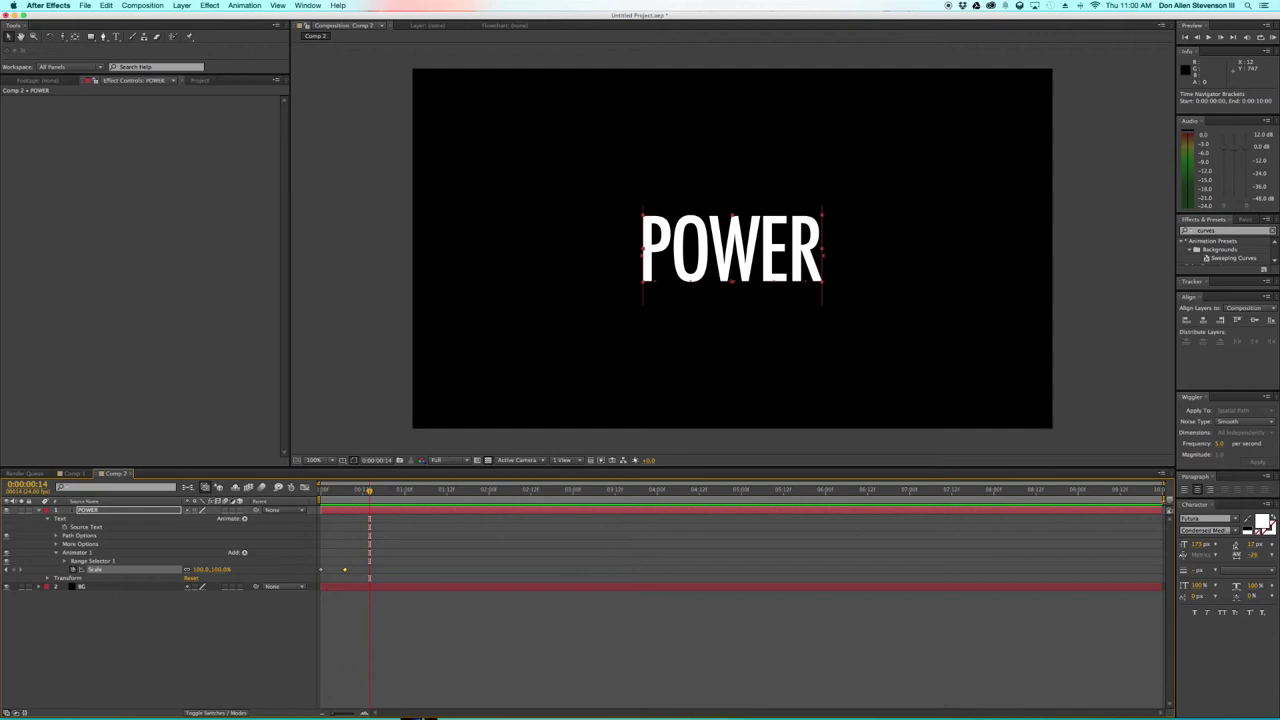
pyautogui.moveTo(1162, 499)
pyautogui.mouseDown()
pyautogui.moveTo(1086, 514)
pyautogui.moveTo(351, 541)
pyautogui.mouseUp()
pyautogui.moveTo(361, 487); pyautogui.dragTo(304, 497)
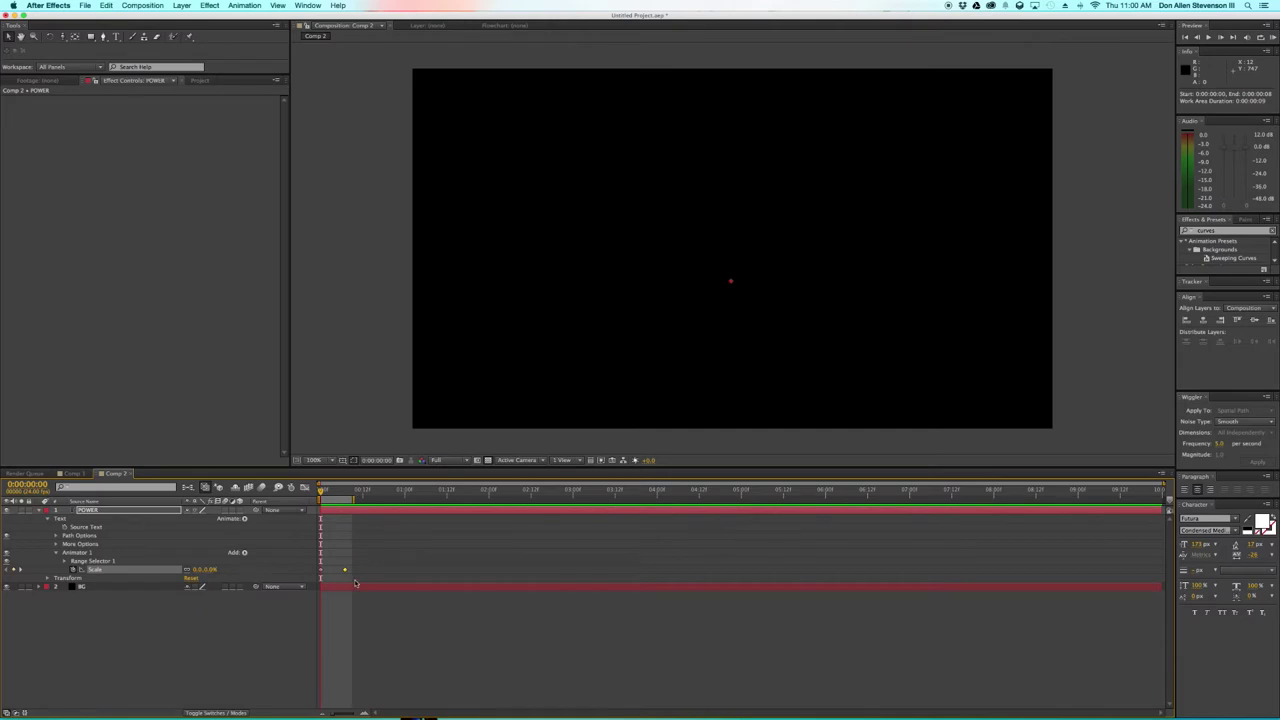
pyautogui.moveTo(341, 712); pyautogui.dragTo(356, 710)
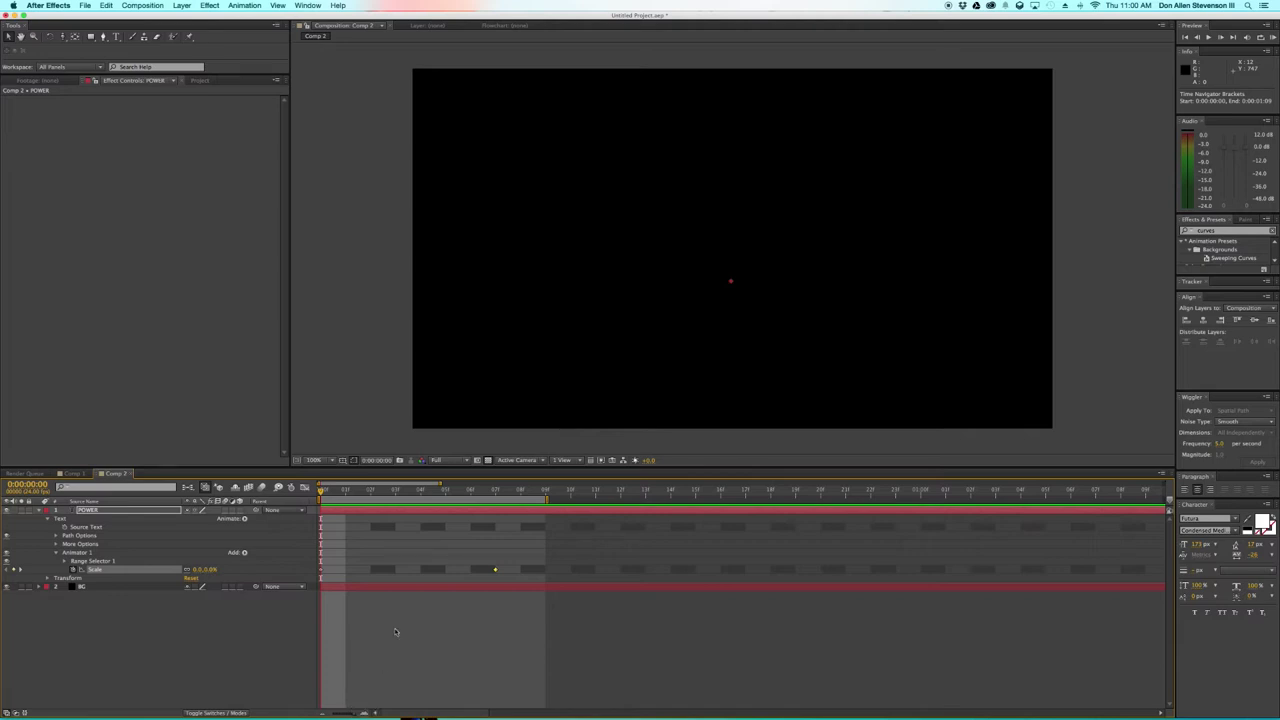
pyautogui.press('KP_0')
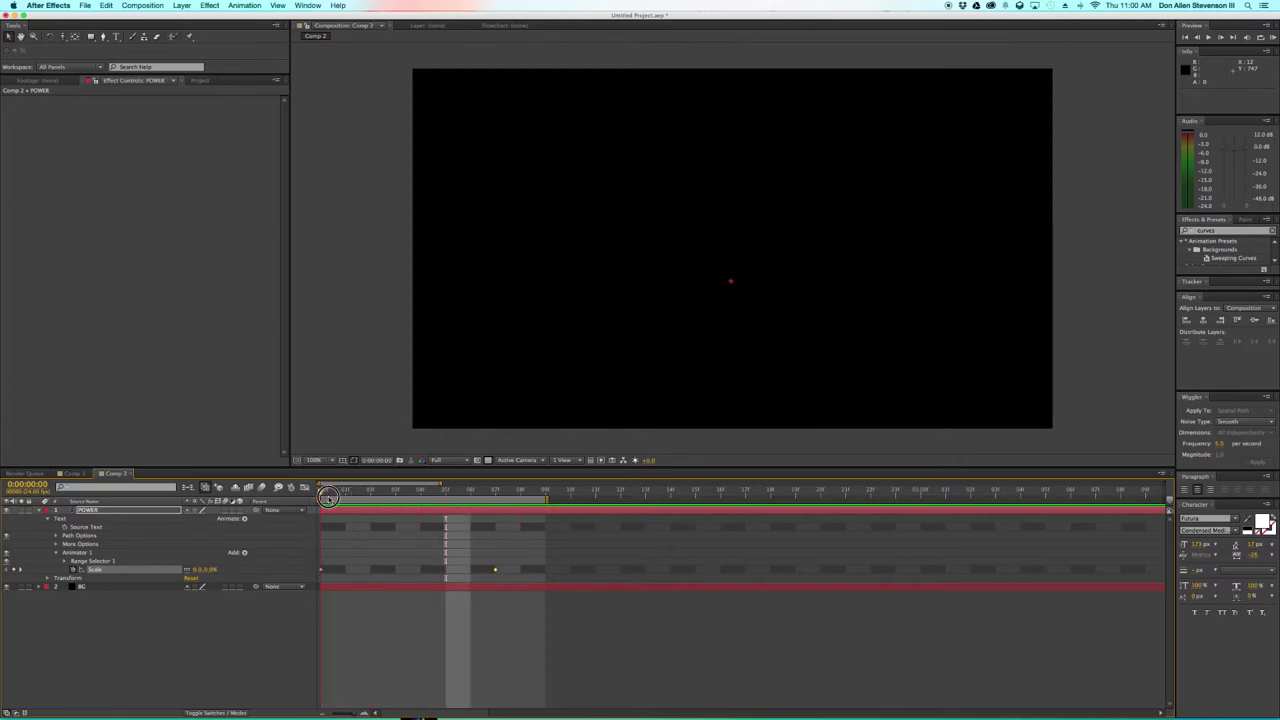
pyautogui.moveTo(408, 510); pyautogui.dragTo(420, 508)
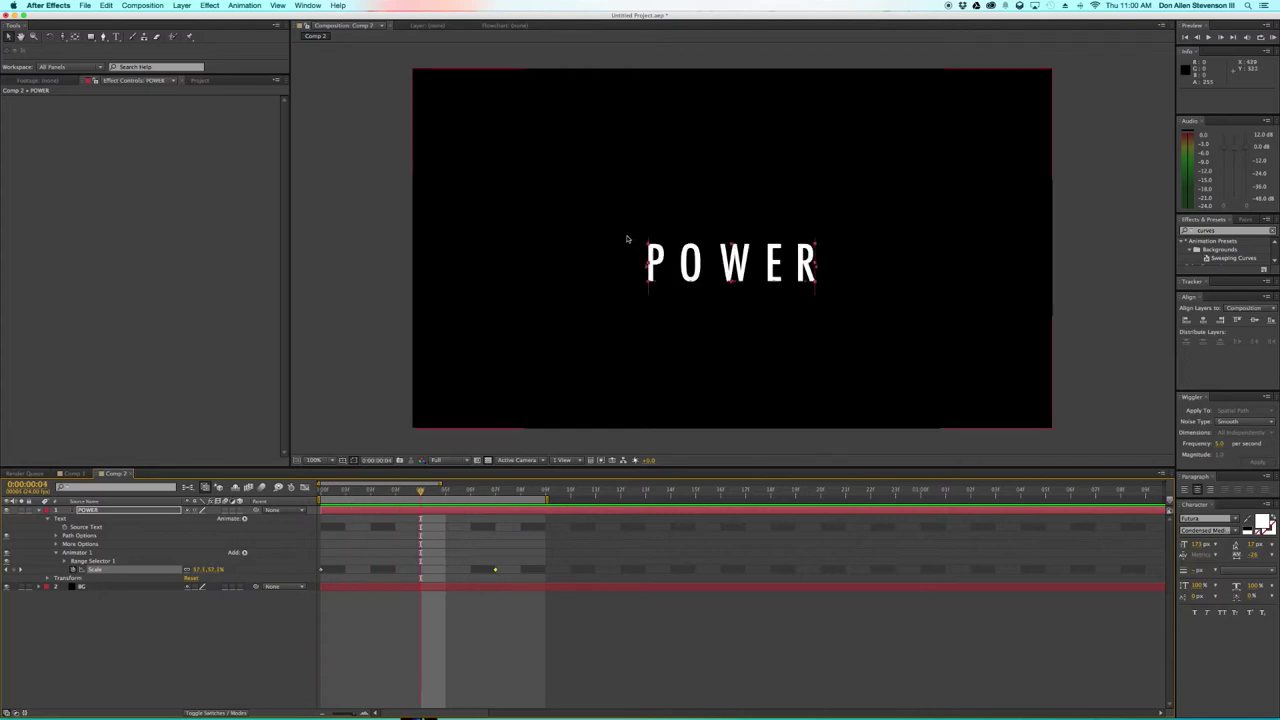
pyautogui.moveTo(318, 497); pyautogui.dragTo(487, 512)
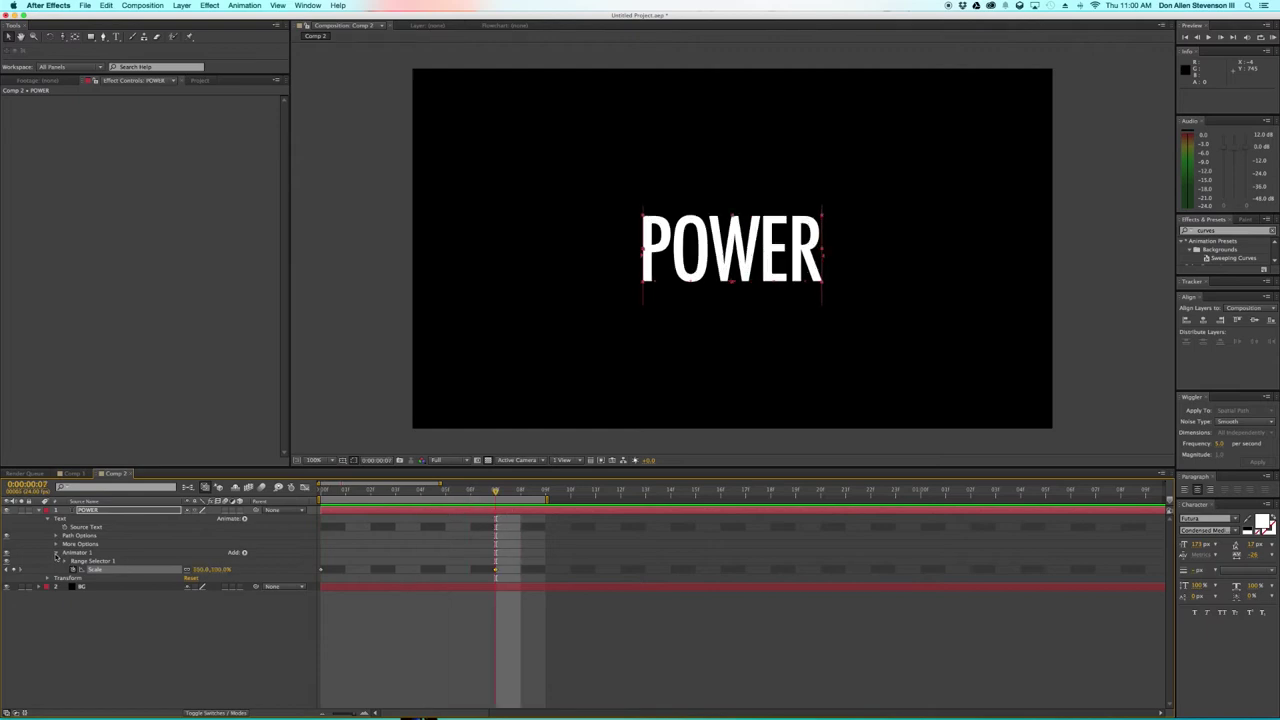
pyautogui.click(55, 552)
pyautogui.click(56, 553)
pyautogui.click(244, 553)
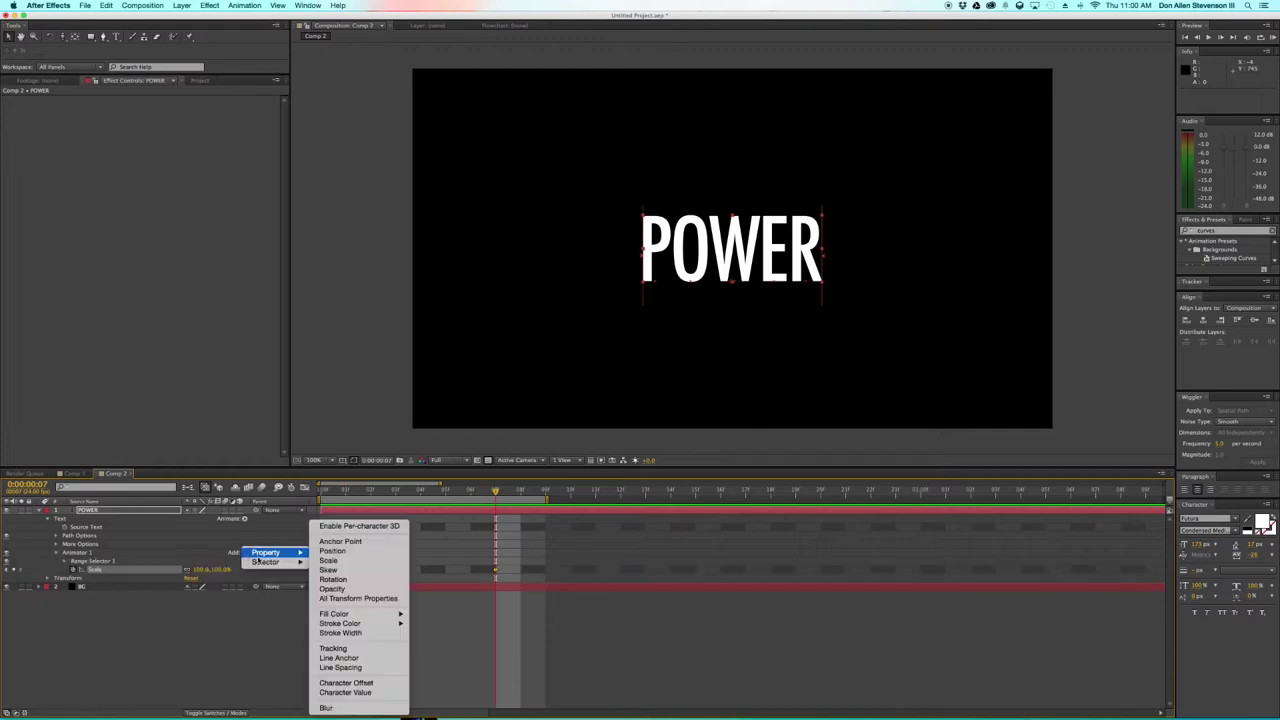
pyautogui.moveTo(285, 552)
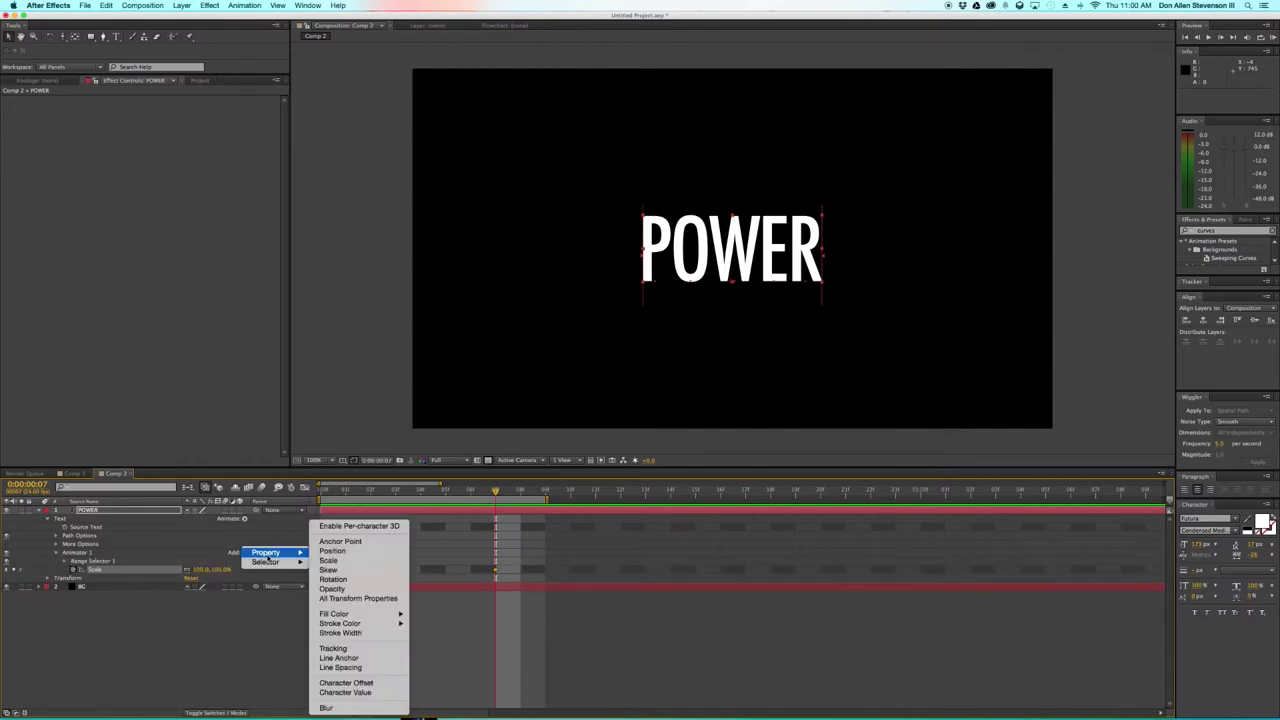
pyautogui.click(328, 561)
pyautogui.click(213, 554)
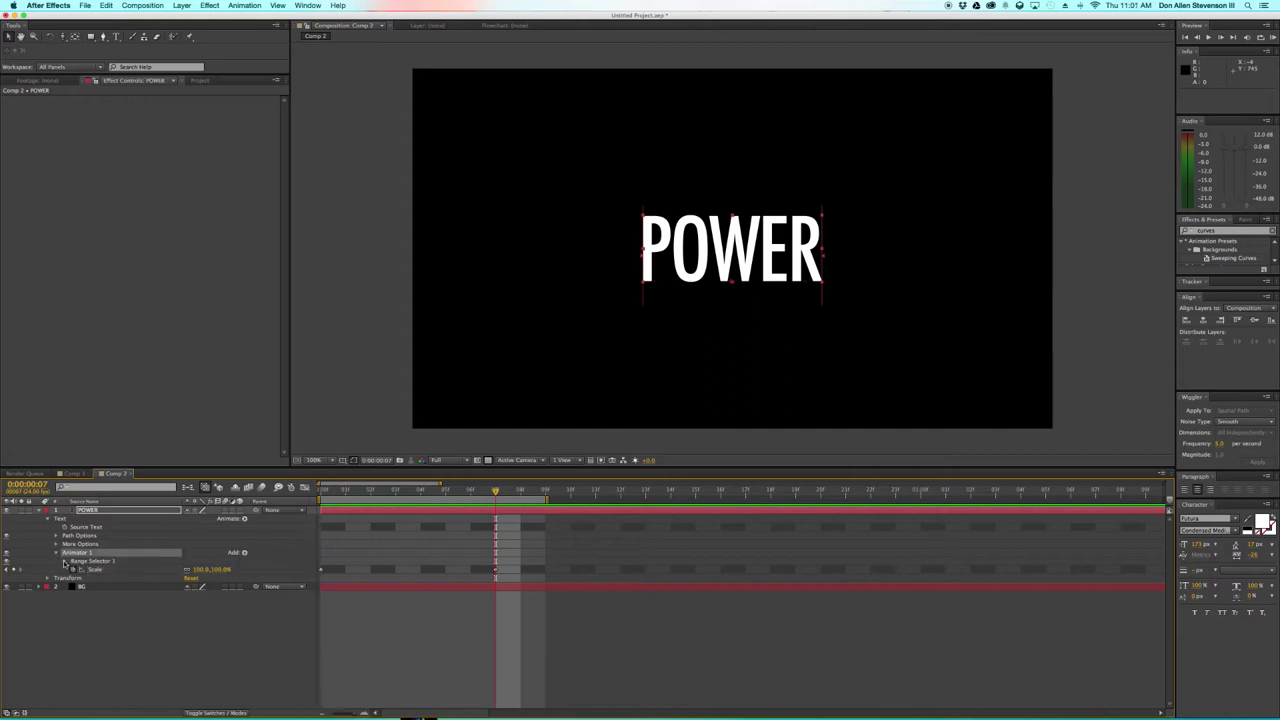
# - Add keyframes for Range Selector 1's Start property at the first frame and at frame 7
pyautogui.click(65, 561)
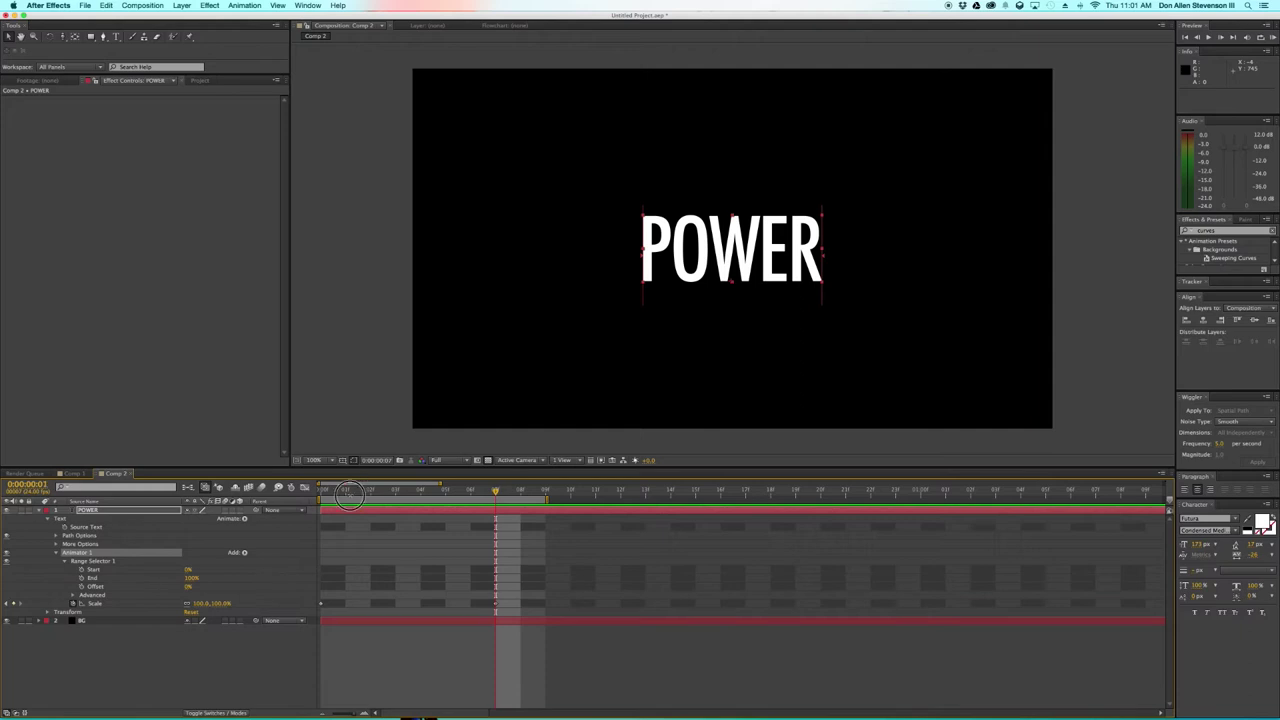
pyautogui.press('Home')
pyautogui.click(81, 569)
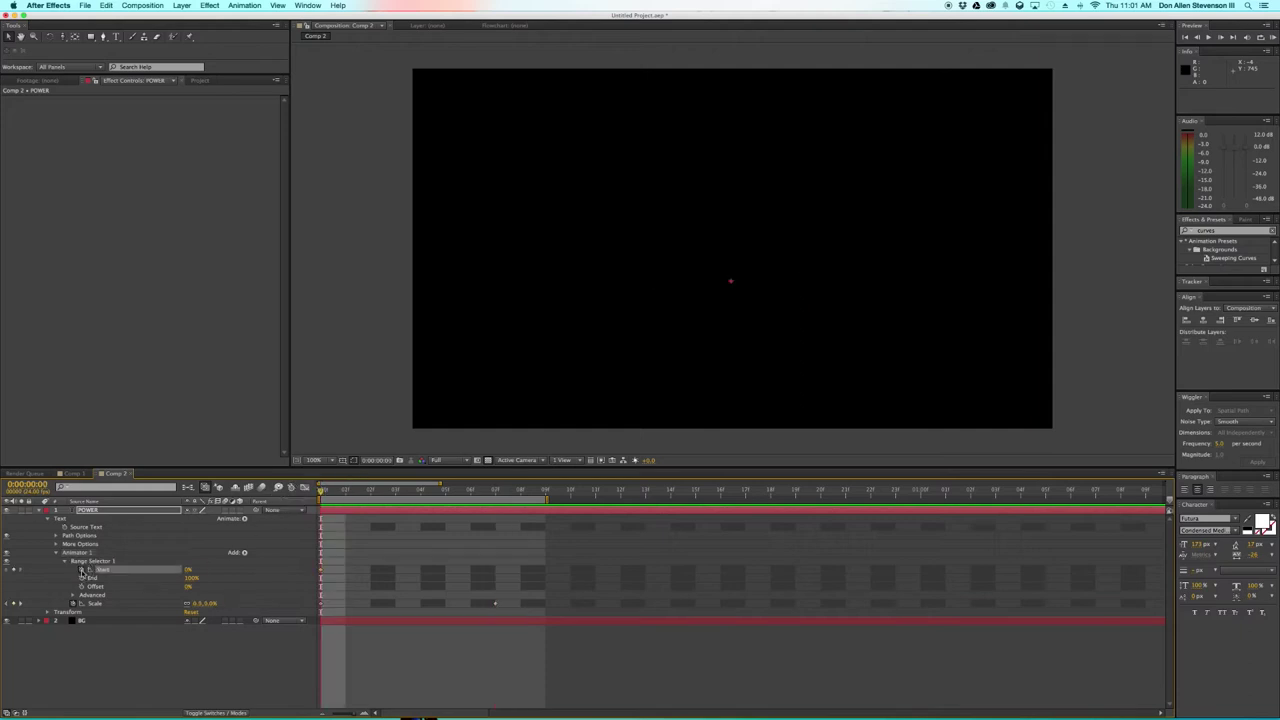
pyautogui.moveTo(321, 494); pyautogui.dragTo(496, 505)
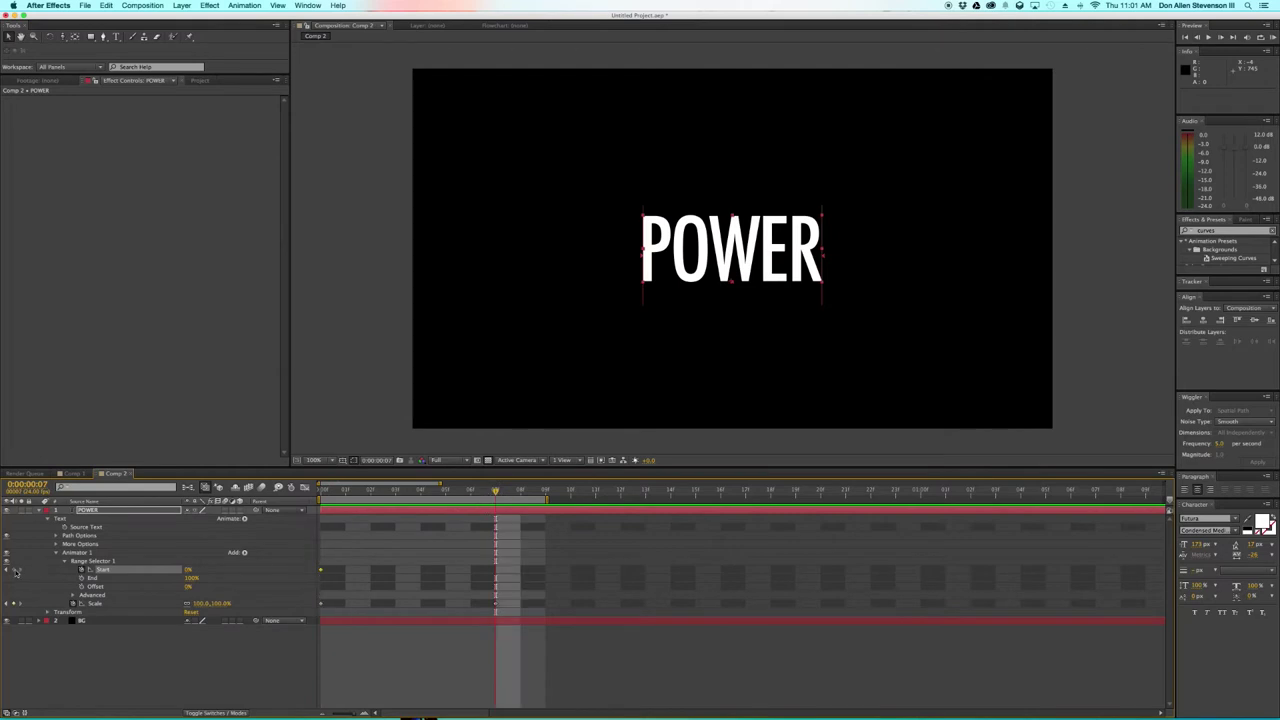
pyautogui.click(14, 570)
# - Set the range selector's Start to about 1% at the first frame and 100% at frame 7, and preview the letter-by-letter reveal
pyautogui.press('Home')
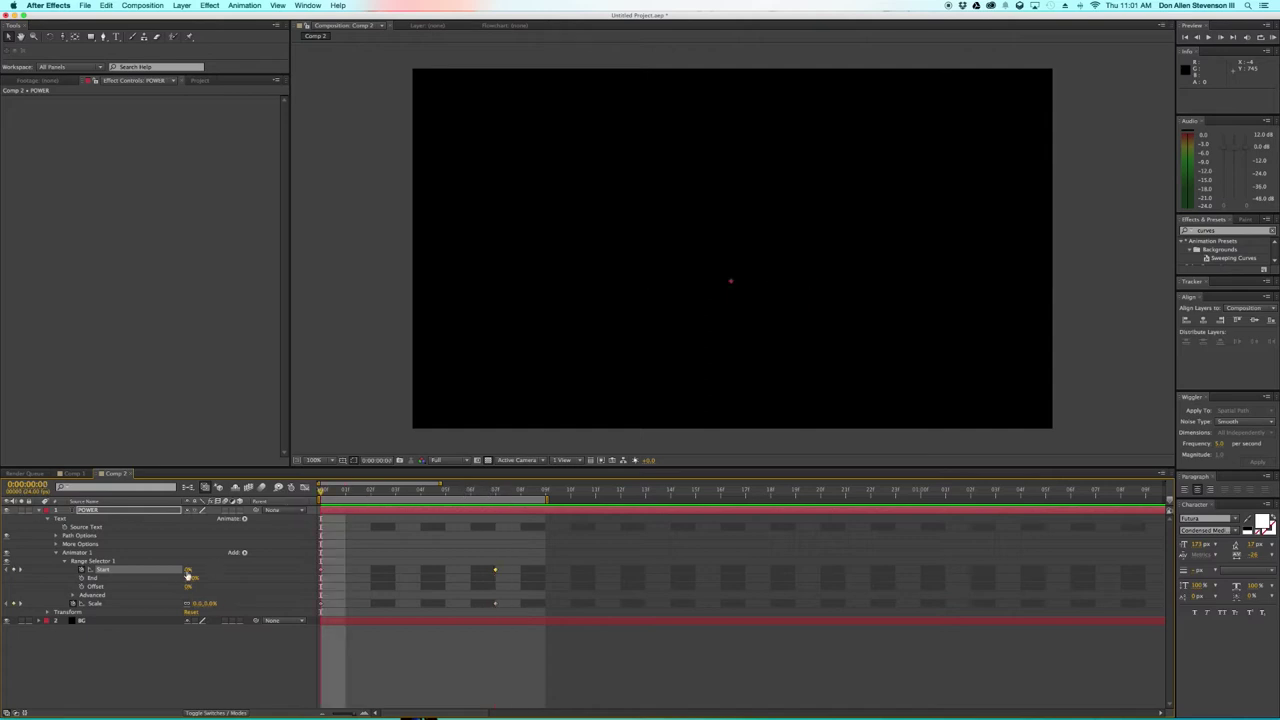
pyautogui.moveTo(187, 575); pyautogui.dragTo(137, 583)
pyautogui.click(496, 493)
pyautogui.moveTo(188, 576); pyautogui.dragTo(297, 576)
pyautogui.moveTo(496, 493); pyautogui.dragTo(305, 512)
pyautogui.press('space')
pyautogui.moveTo(340, 490); pyautogui.dragTo(272, 509)
pyautogui.click(415, 543)
pyautogui.press('space')
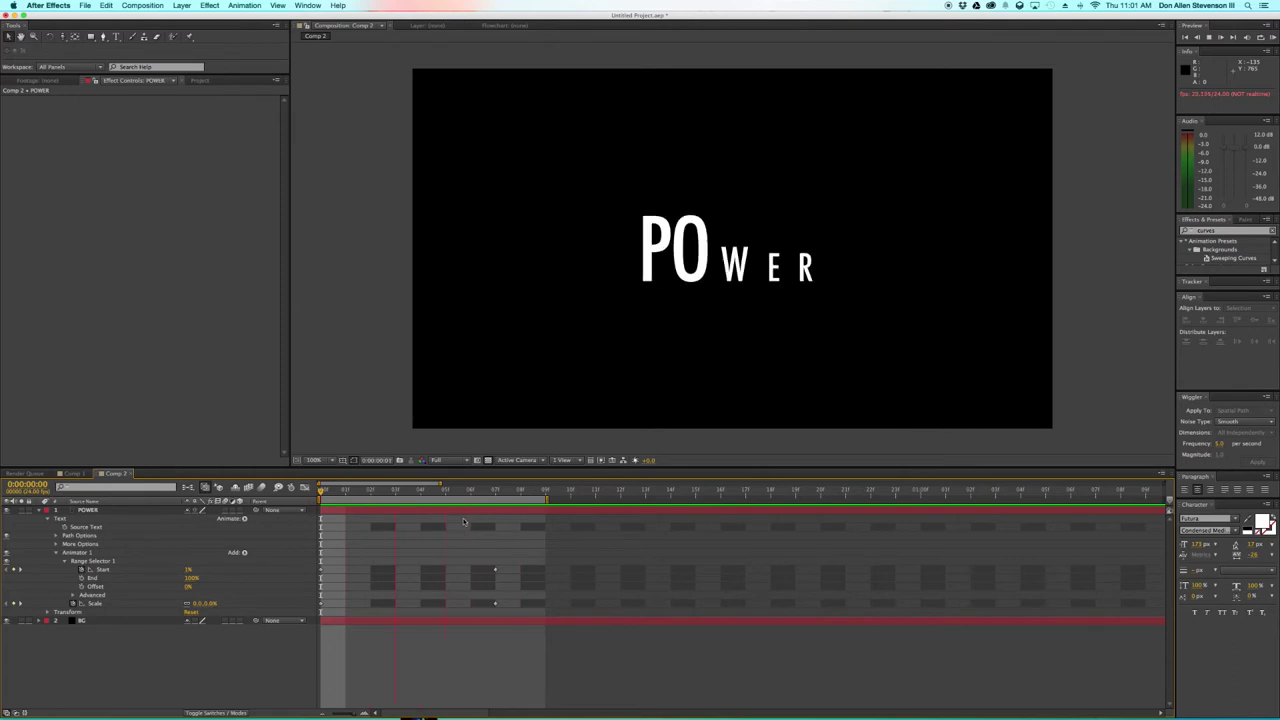
# - Move the ending Start and Scale keyframes to frame 8, extend the work area to frame 12 and preview the animation
pyautogui.moveTo(523, 606); pyautogui.dragTo(521, 570)
pyautogui.moveTo(545, 497); pyautogui.dragTo(645, 497)
pyautogui.press('space')
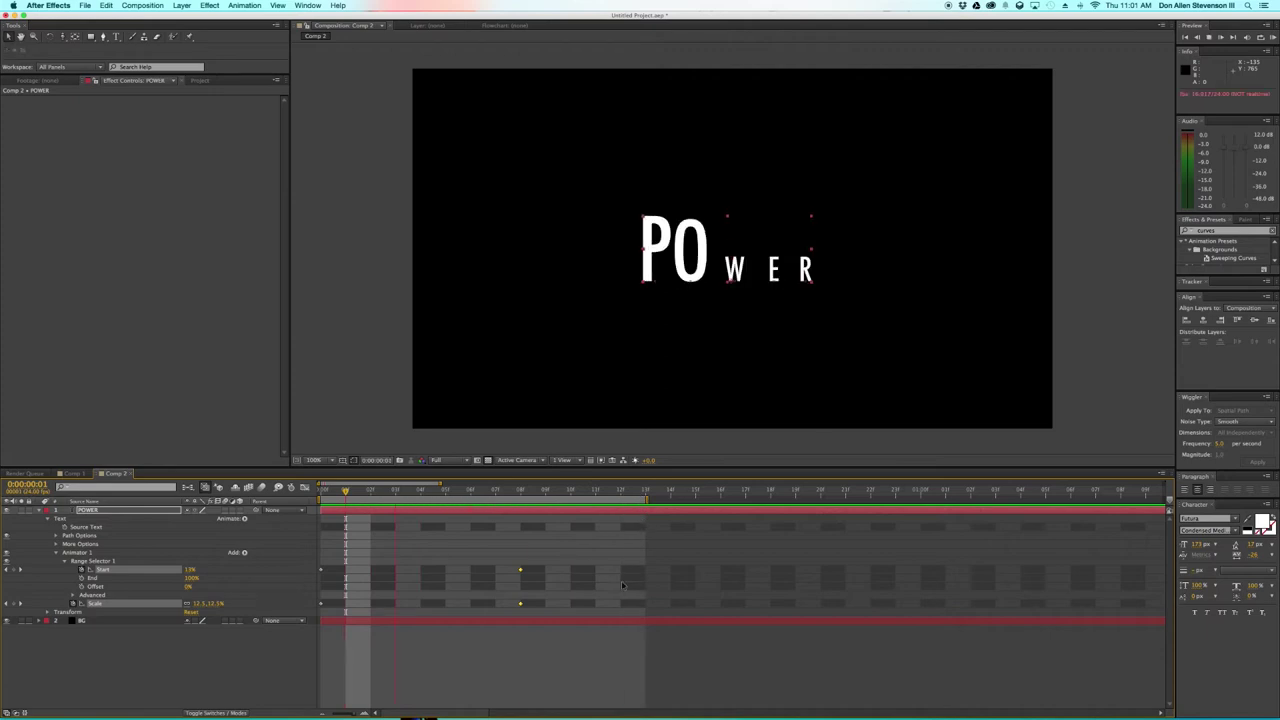
pyautogui.click(594, 697)
pyautogui.press('space')
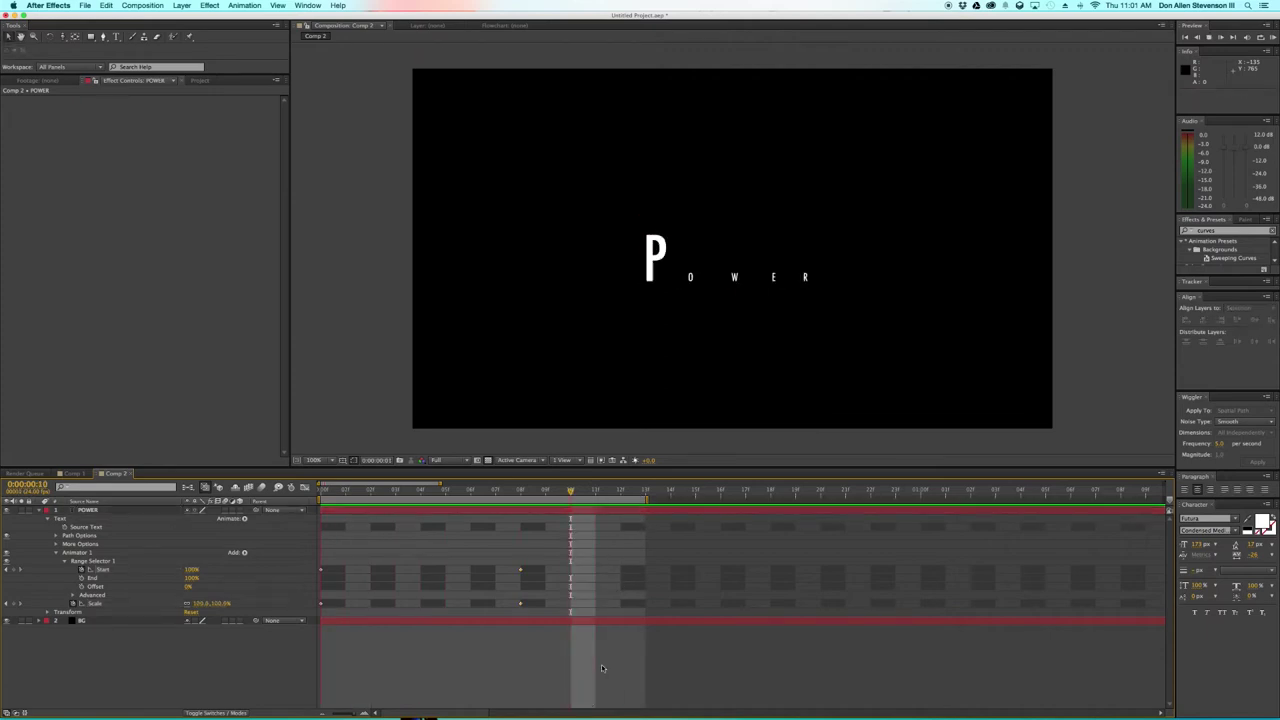
pyautogui.press('space')
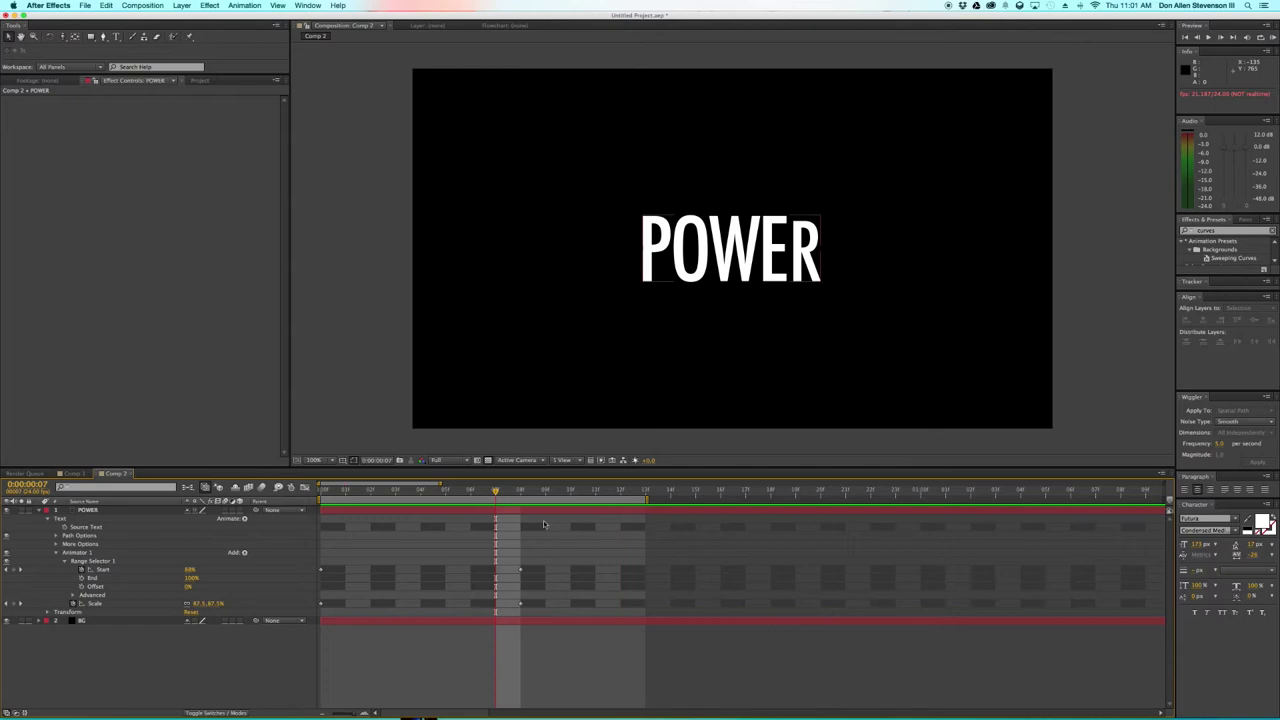
# - Add a Scale keyframe above 100% at frame 6 to give the letters an overshoot, and preview the result
pyautogui.moveTo(498, 489); pyautogui.dragTo(525, 532)
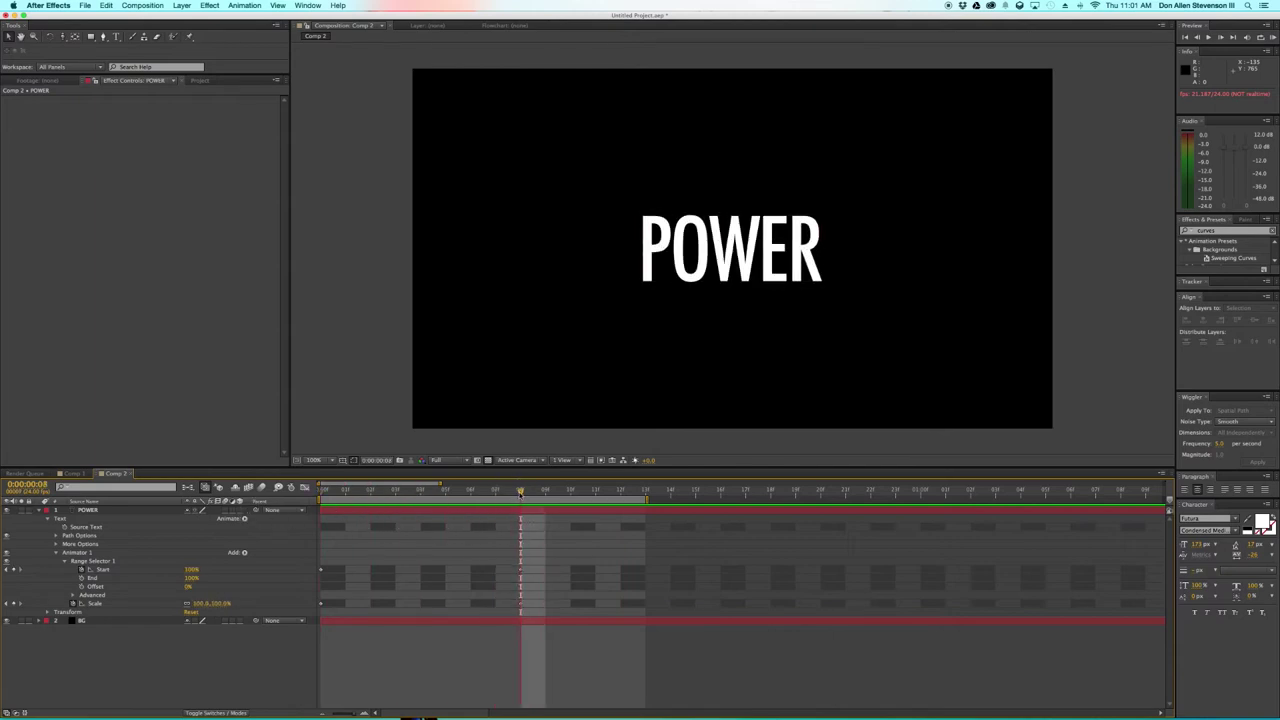
pyautogui.moveTo(505, 490); pyautogui.dragTo(471, 490)
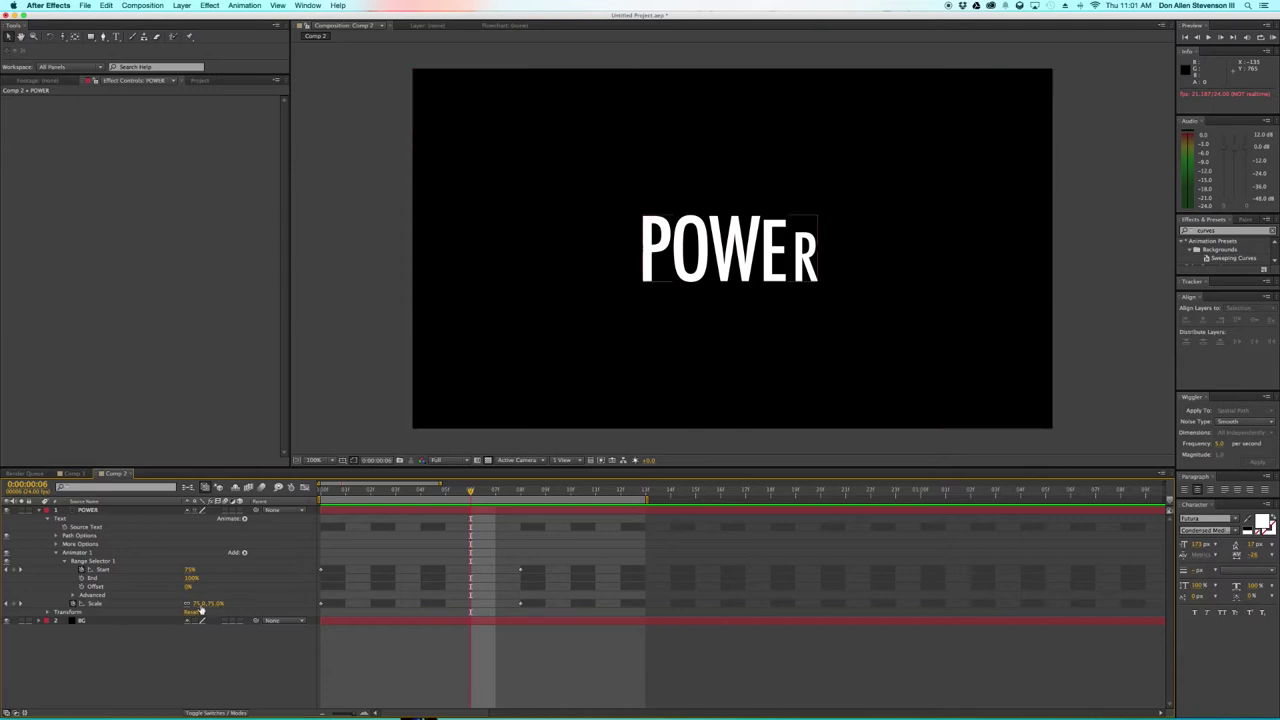
pyautogui.moveTo(199, 606); pyautogui.dragTo(222, 608)
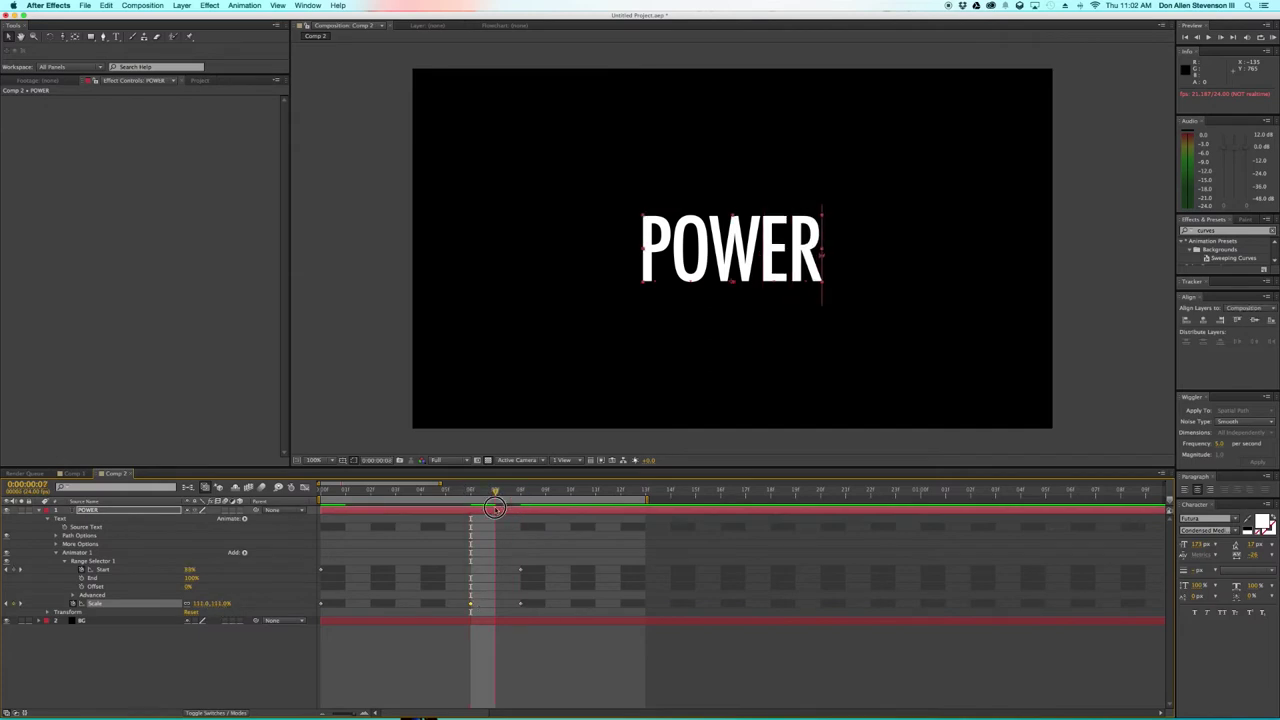
pyautogui.press('Home')
pyautogui.press('space')
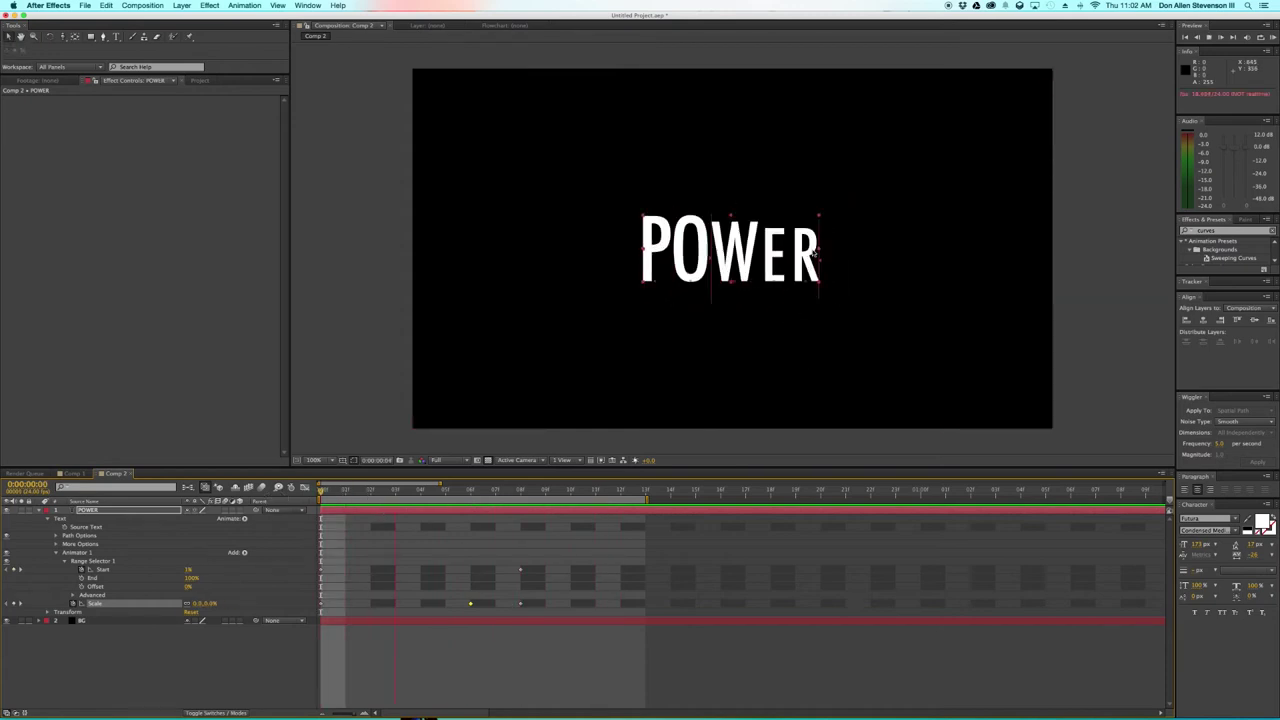
pyautogui.press('space')
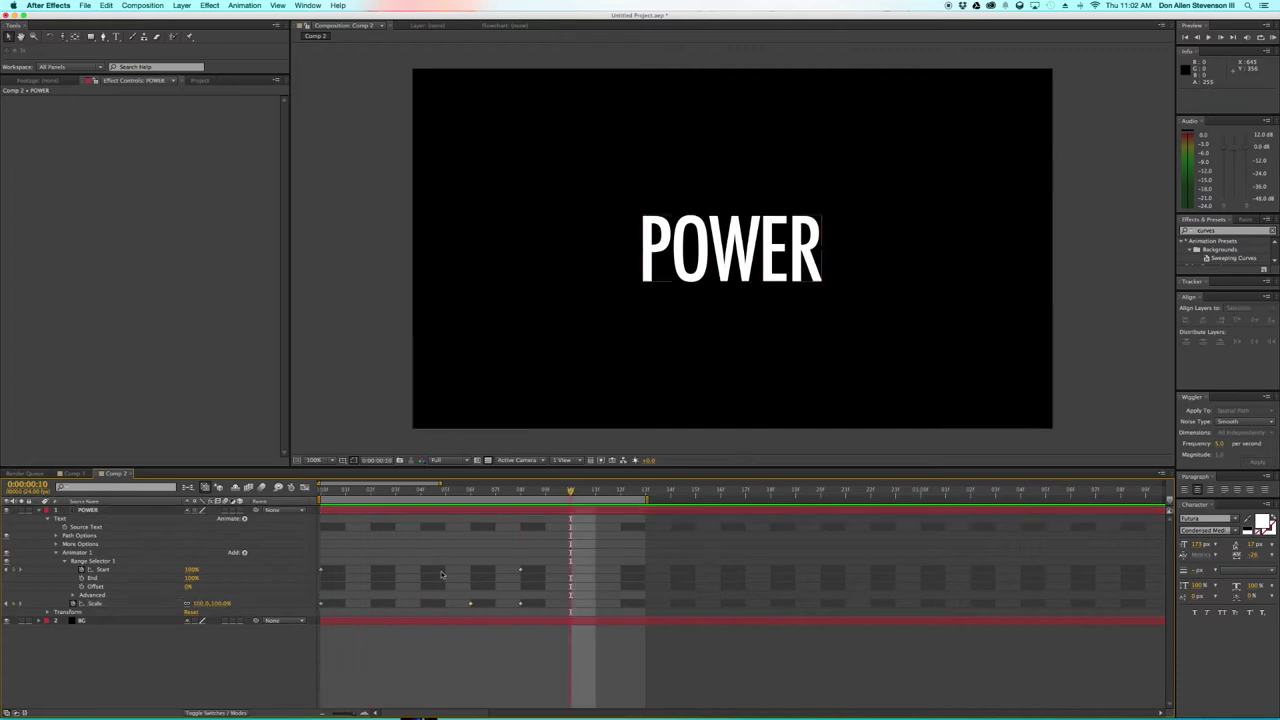
# - Preview the letter-by-letter scale animation from the first frame and scrub through to frame 8
pyautogui.moveTo(342, 495); pyautogui.dragTo(545, 495)
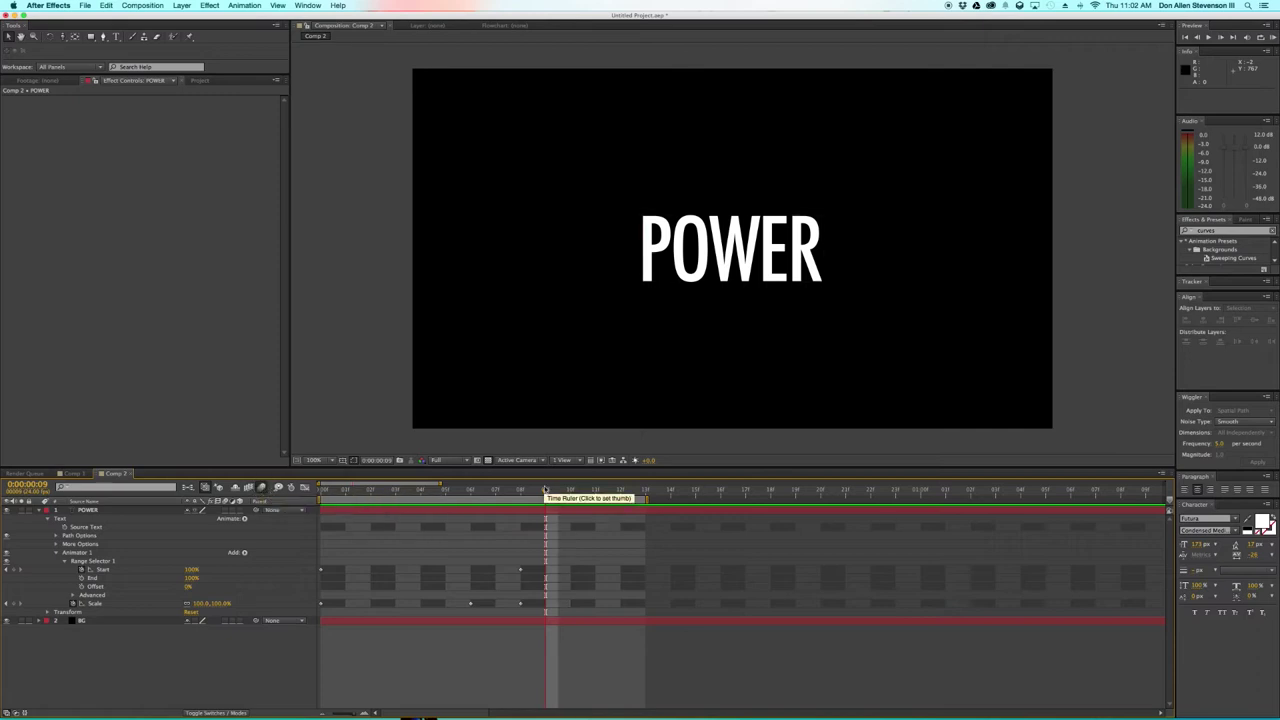
pyautogui.press('Home')
pyautogui.press('space')
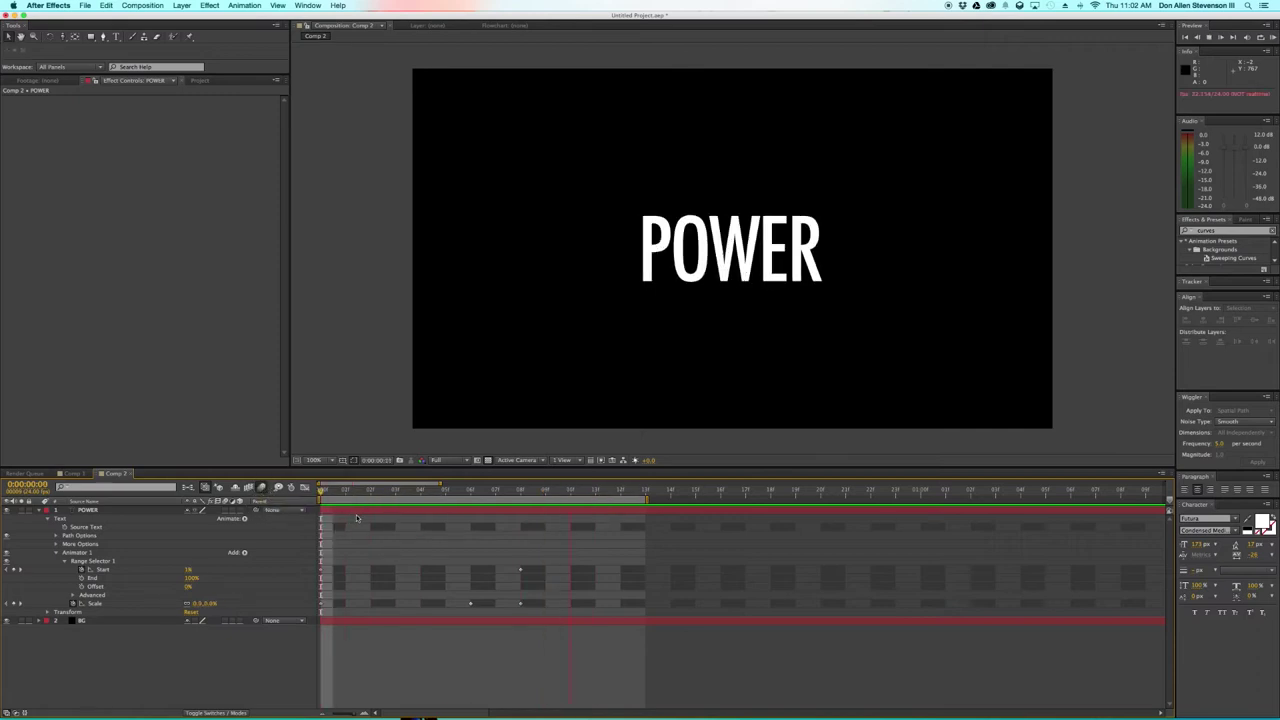
pyautogui.moveTo(344, 495); pyautogui.dragTo(533, 493)
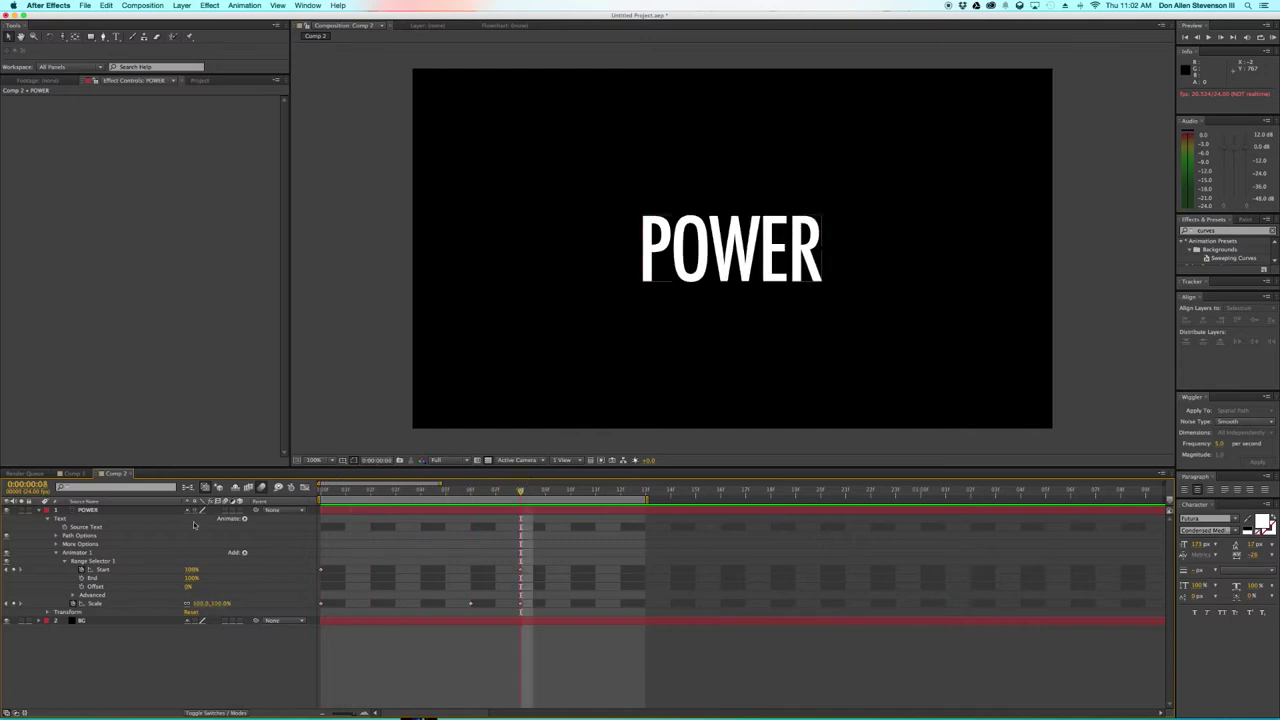
# - Enable motion blur on the POWER layer and preview the animation from the first frame
pyautogui.click(90, 511)
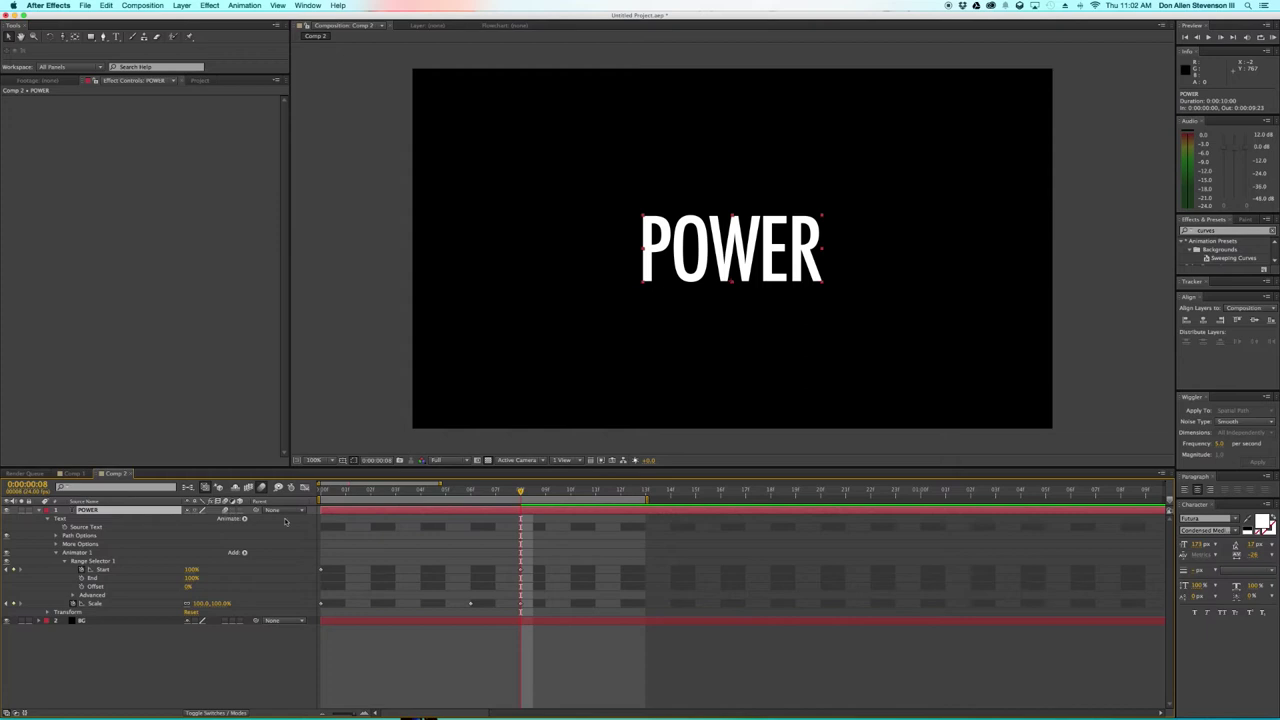
pyautogui.moveTo(484, 491); pyautogui.dragTo(287, 517)
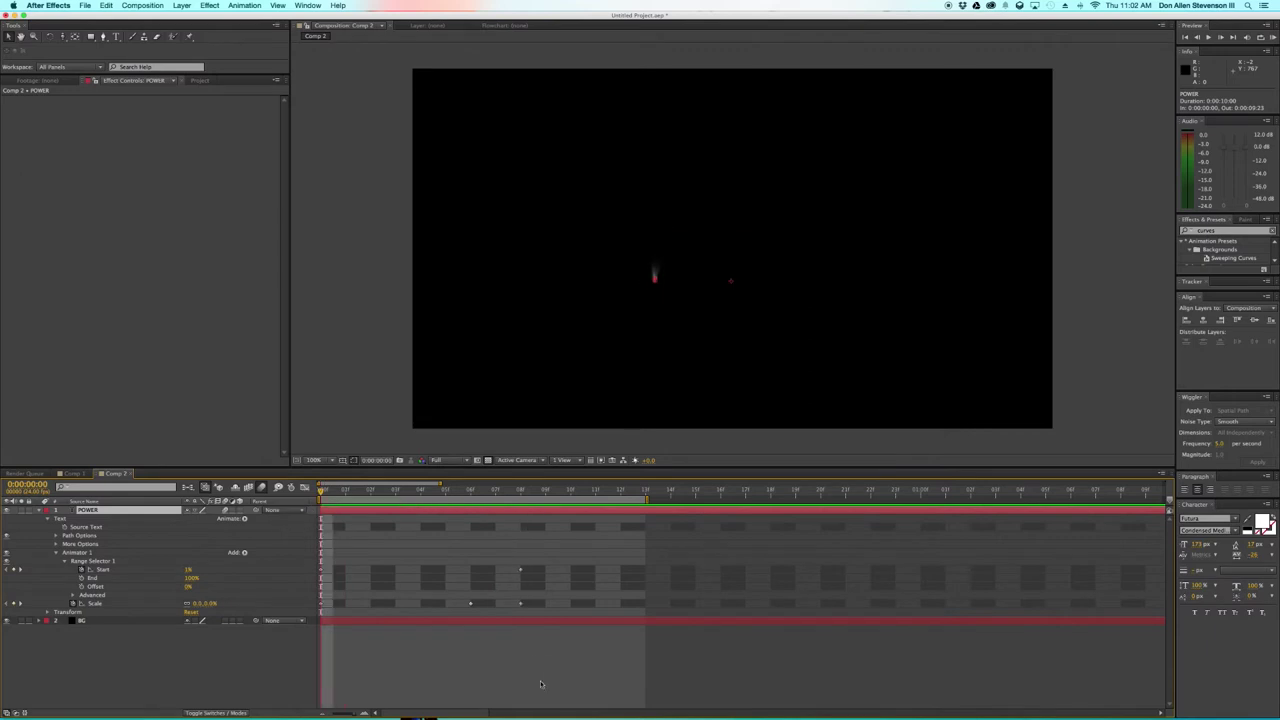
pyautogui.click(542, 686)
pyautogui.press('space')
pyautogui.press('space')
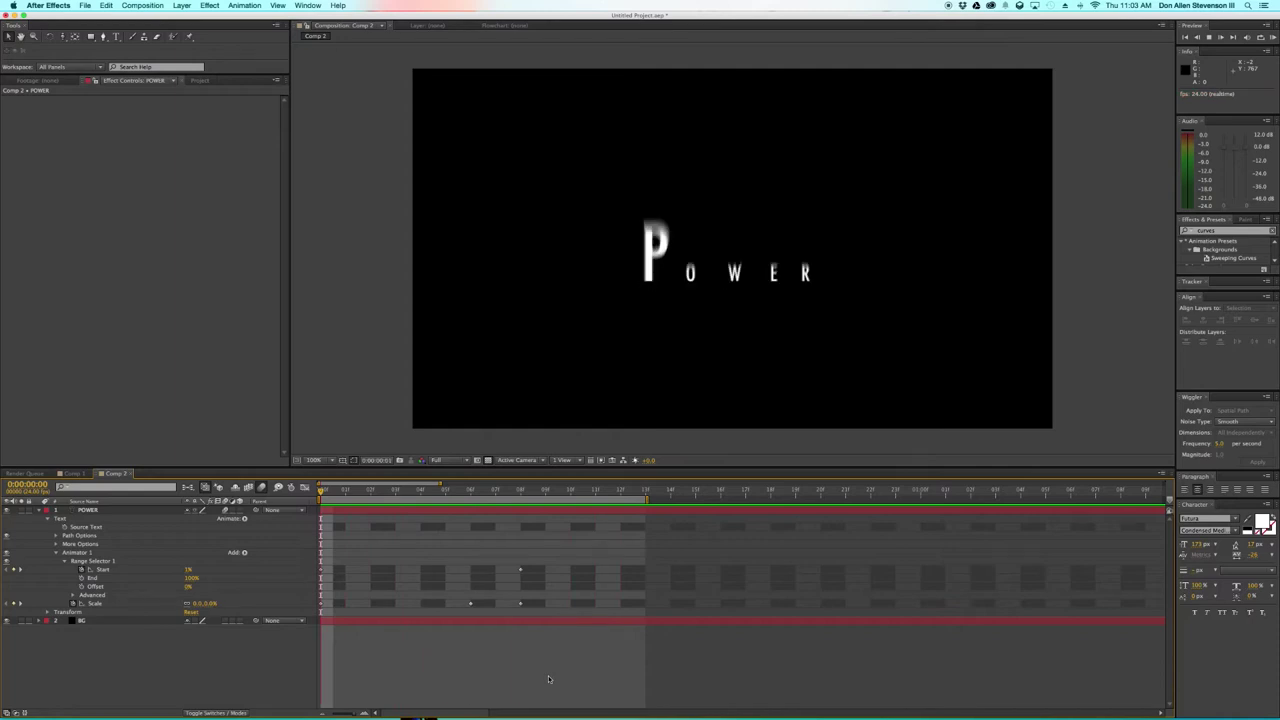
pyautogui.press('space')
# - Switch to QuickTime Player to examine the start of TruePowerWithSound.mov, and return to After Effects to compare frame 6
pyautogui.moveTo(360, 492); pyautogui.dragTo(456, 521)
pyautogui.press('F2')
pyautogui.press('F3')
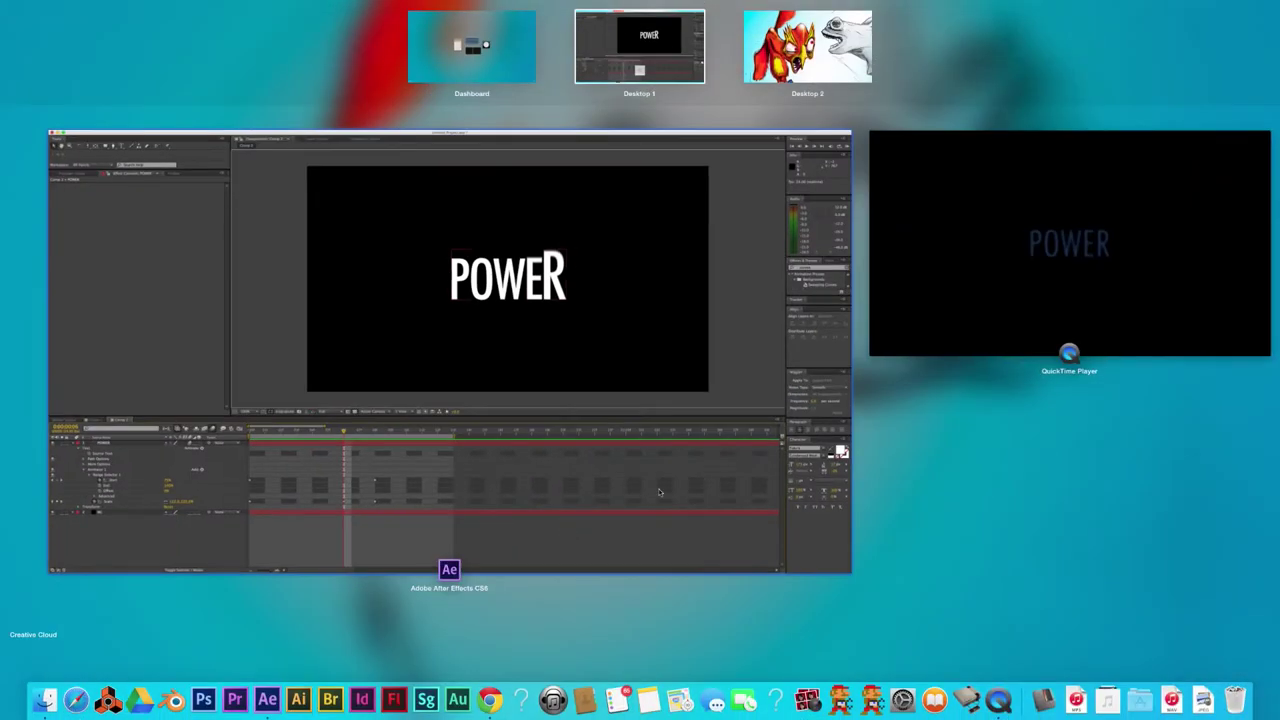
pyautogui.click(1037, 271)
pyautogui.moveTo(686, 410)
pyautogui.moveTo(688, 413)
pyautogui.mouseDown()
pyautogui.moveTo(669, 413)
pyautogui.moveTo(684, 414)
pyautogui.mouseUp()
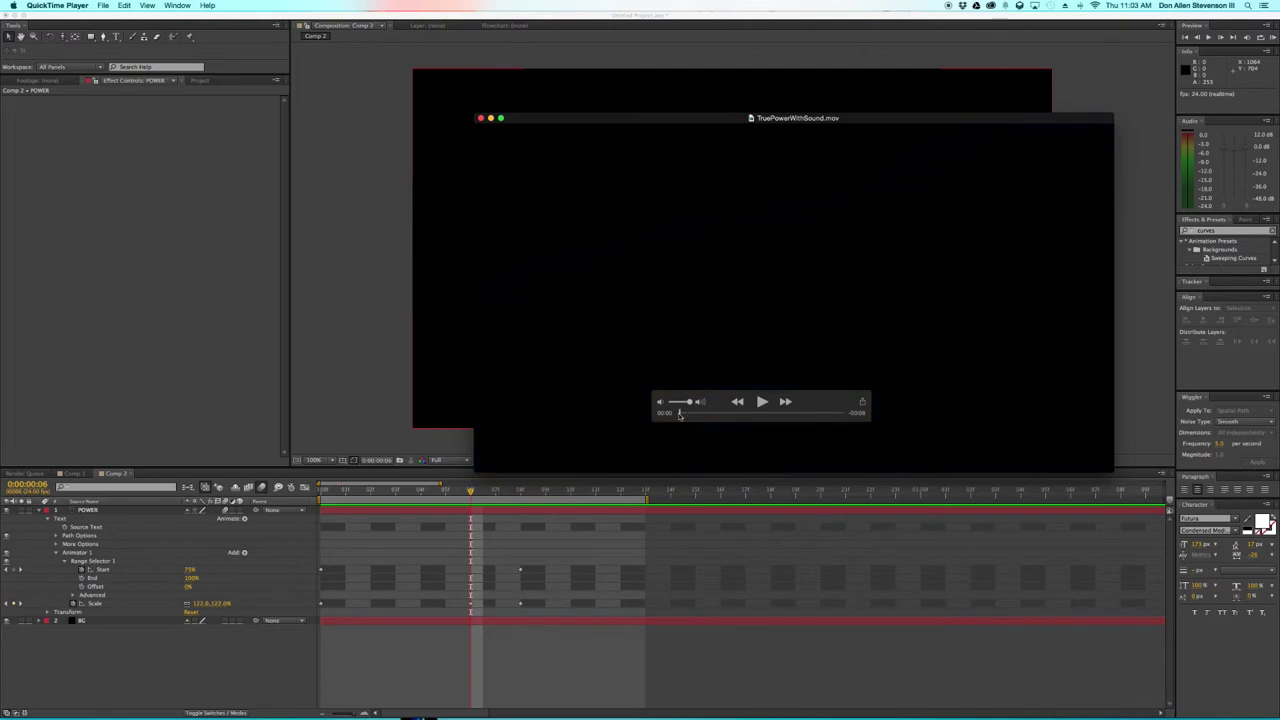
pyautogui.click(278, 368)
pyautogui.moveTo(451, 494); pyautogui.dragTo(470, 514)
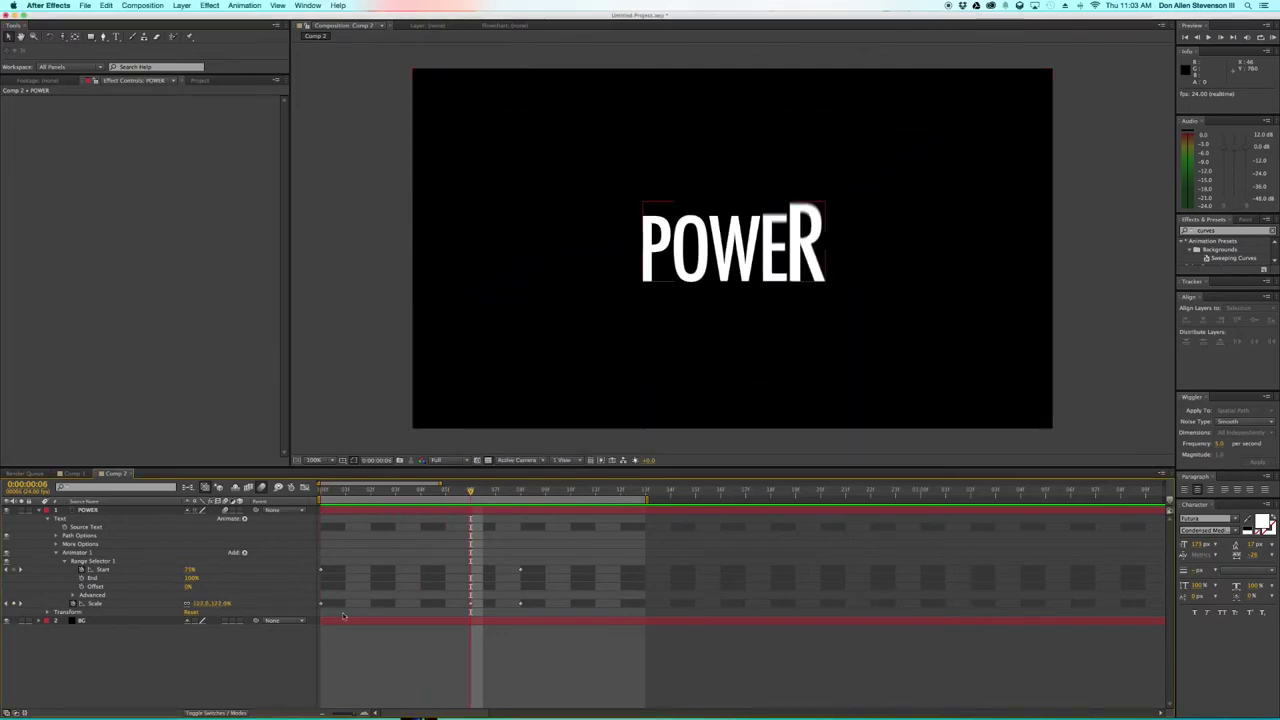
# - Add an RGB Fill Color property to Animator 1 of the POWER text
pyautogui.click(111, 555)
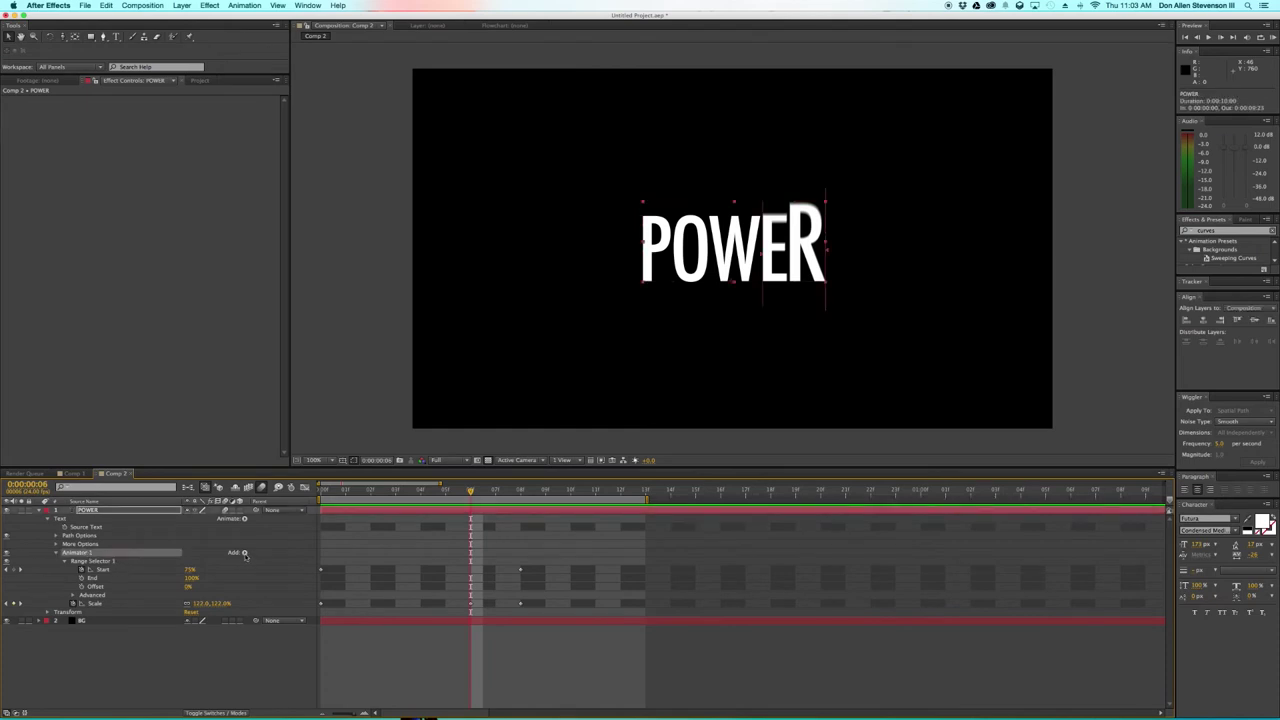
pyautogui.click(244, 553)
pyautogui.moveTo(248, 554)
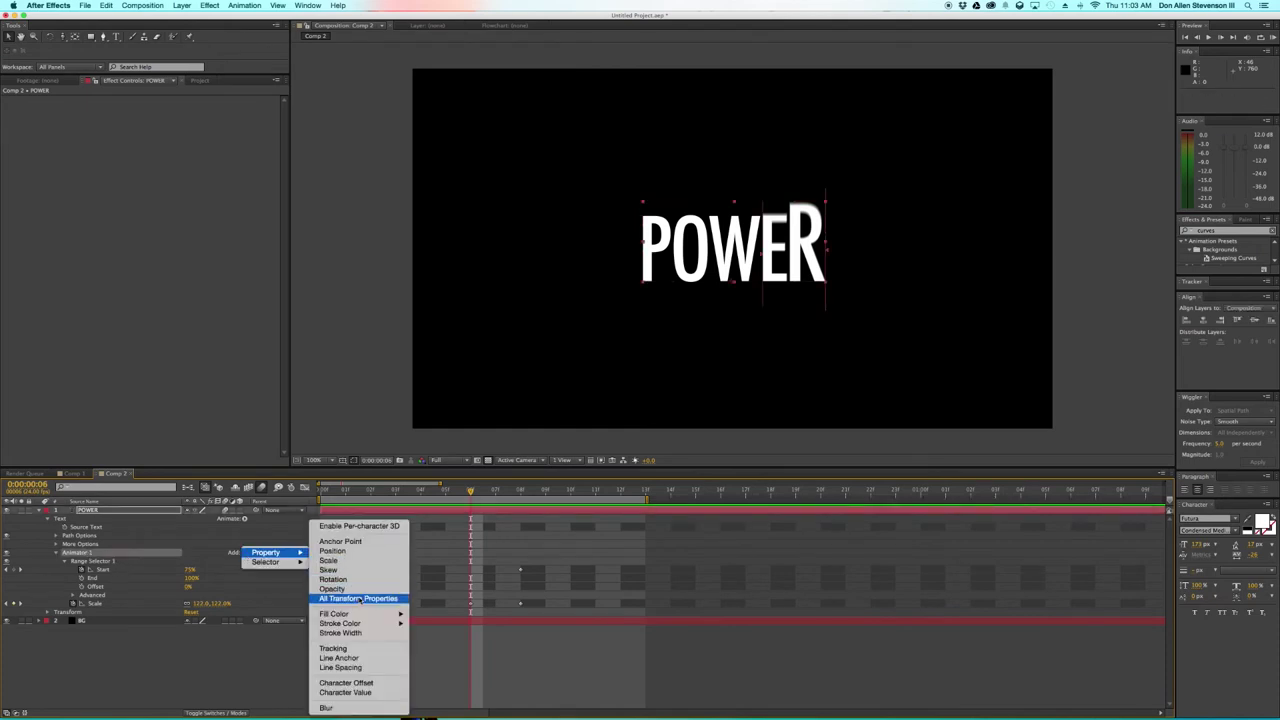
pyautogui.moveTo(355, 614)
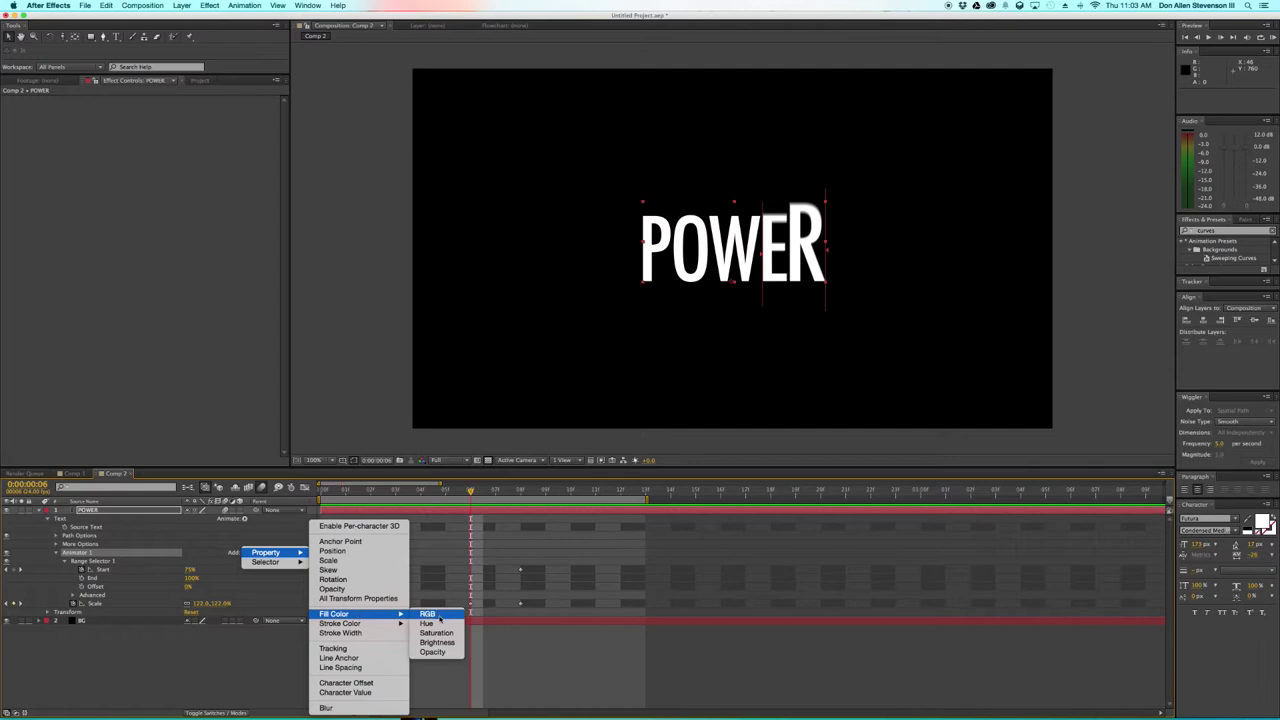
pyautogui.click(439, 616)
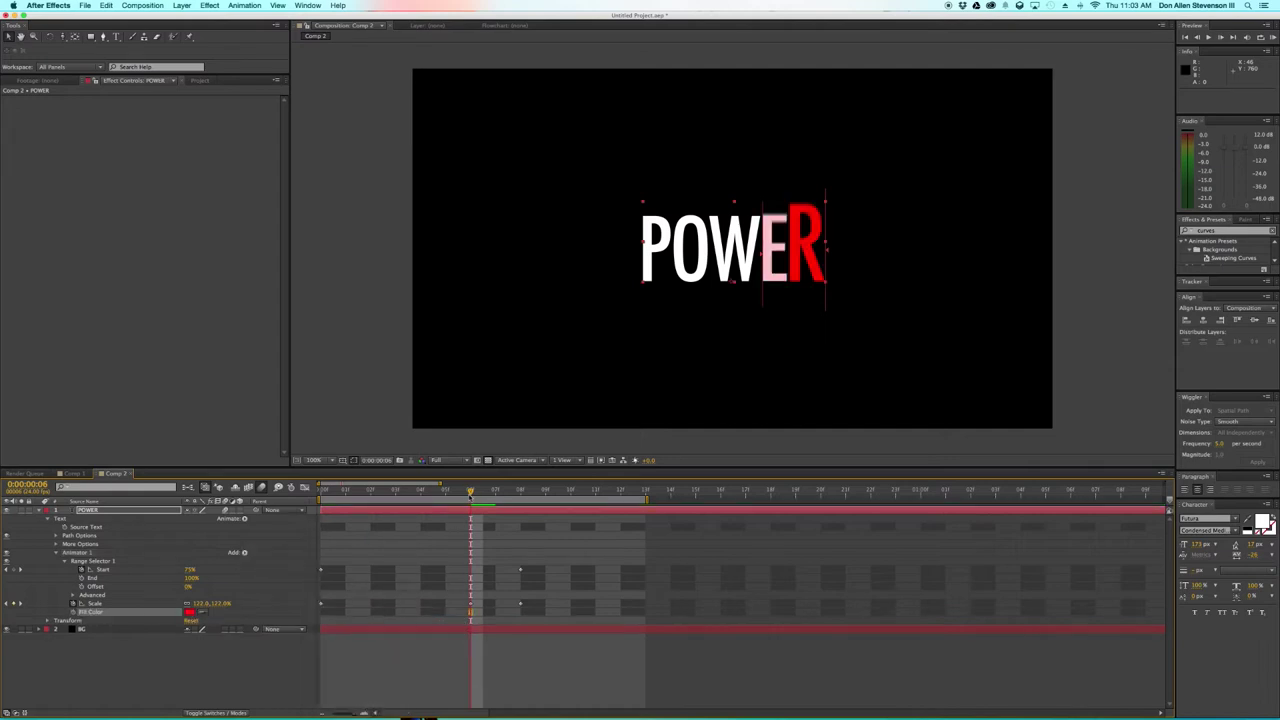
# - Change the animator's Fill Color to dark gray and check how it affects the letters
pyautogui.press('space')
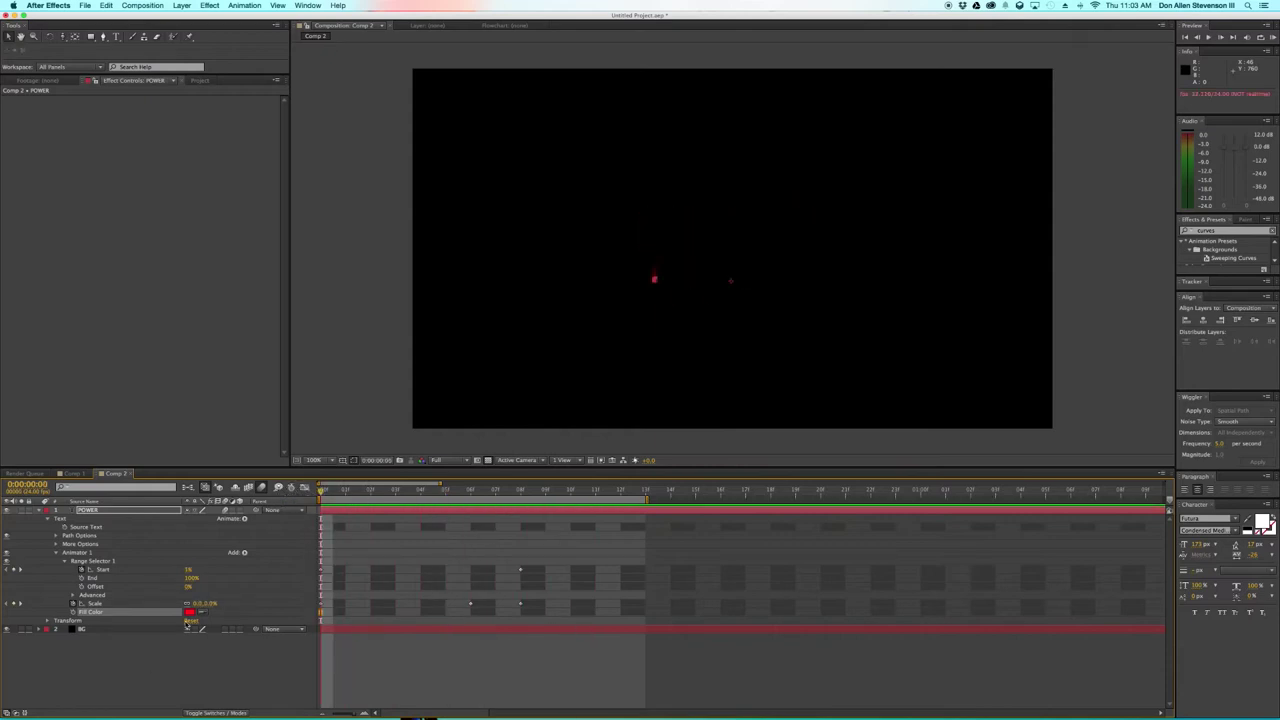
pyautogui.click(190, 612)
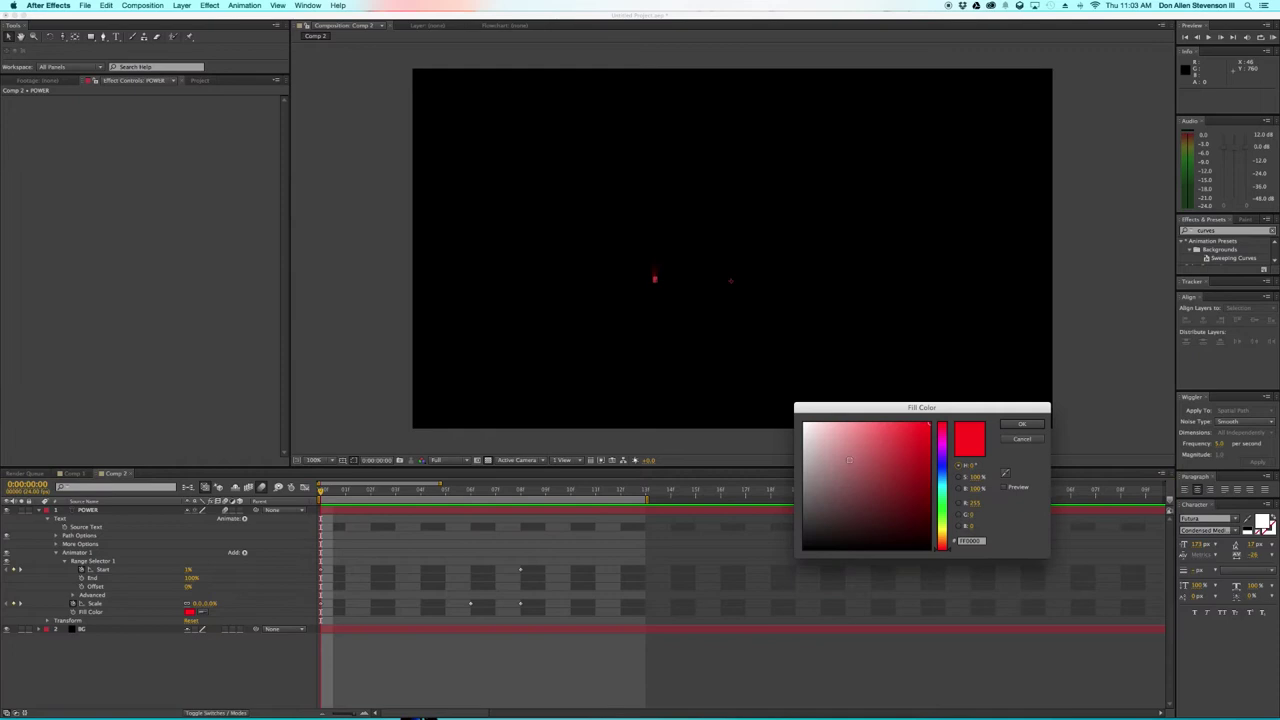
pyautogui.press('Return')
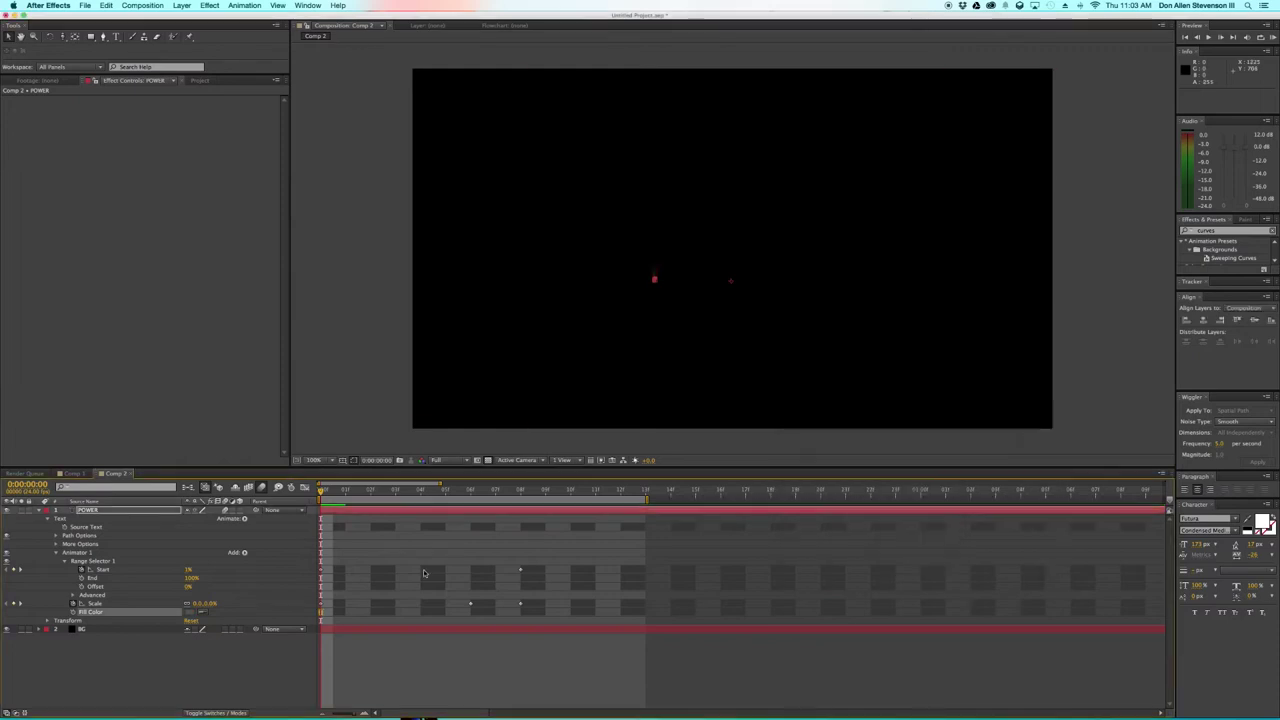
pyautogui.press('space')
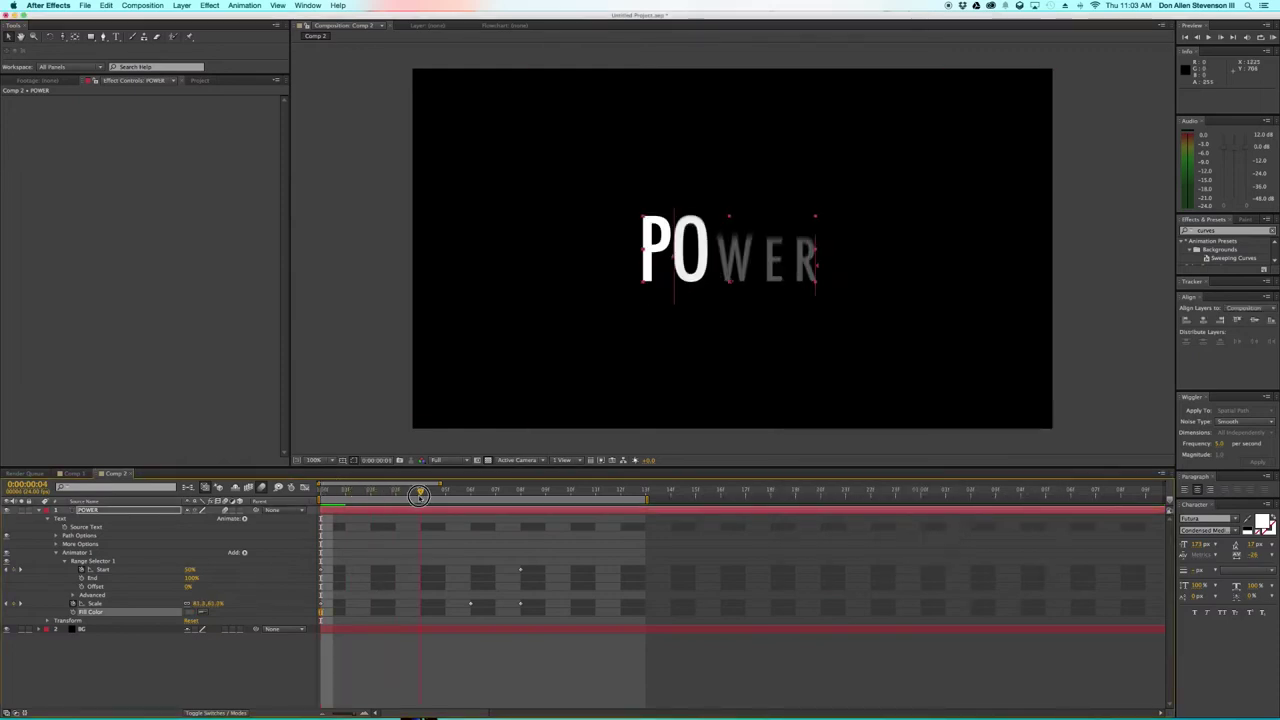
pyautogui.click(72, 612)
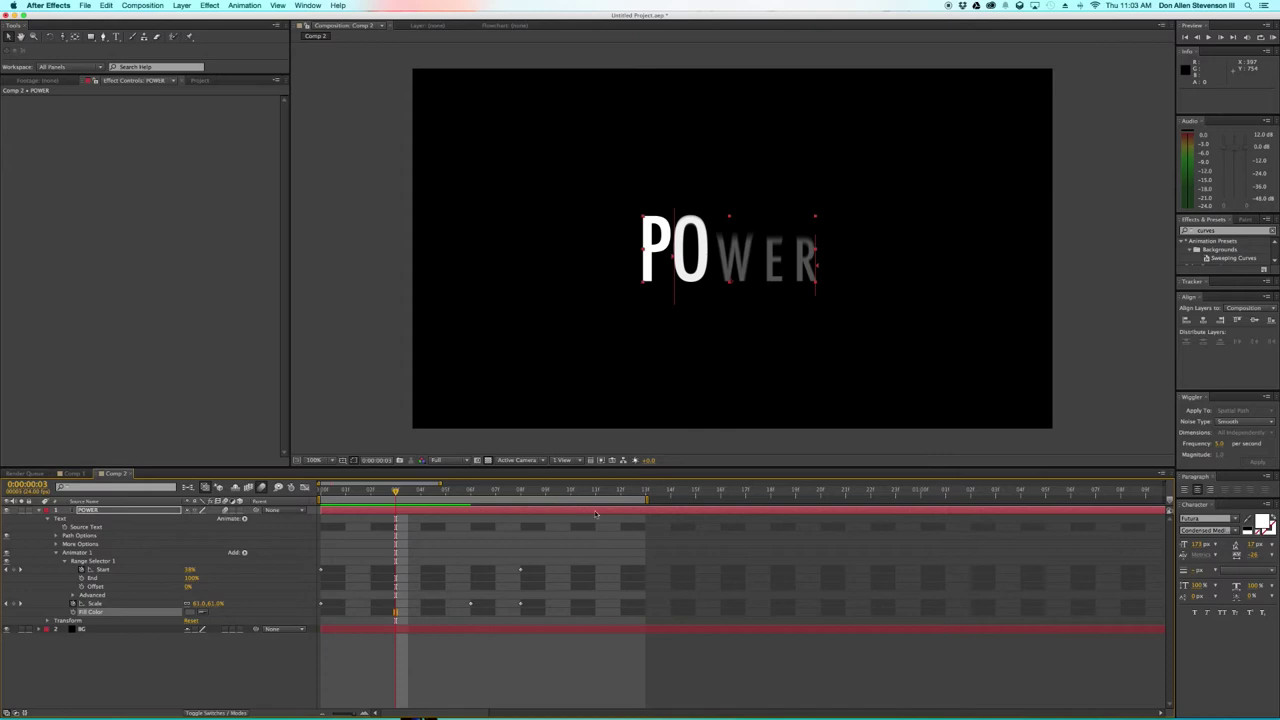
# - Check the text at frame 10 and delete the Fill Color property from Animator 1
pyautogui.moveTo(542, 492); pyautogui.dragTo(571, 492)
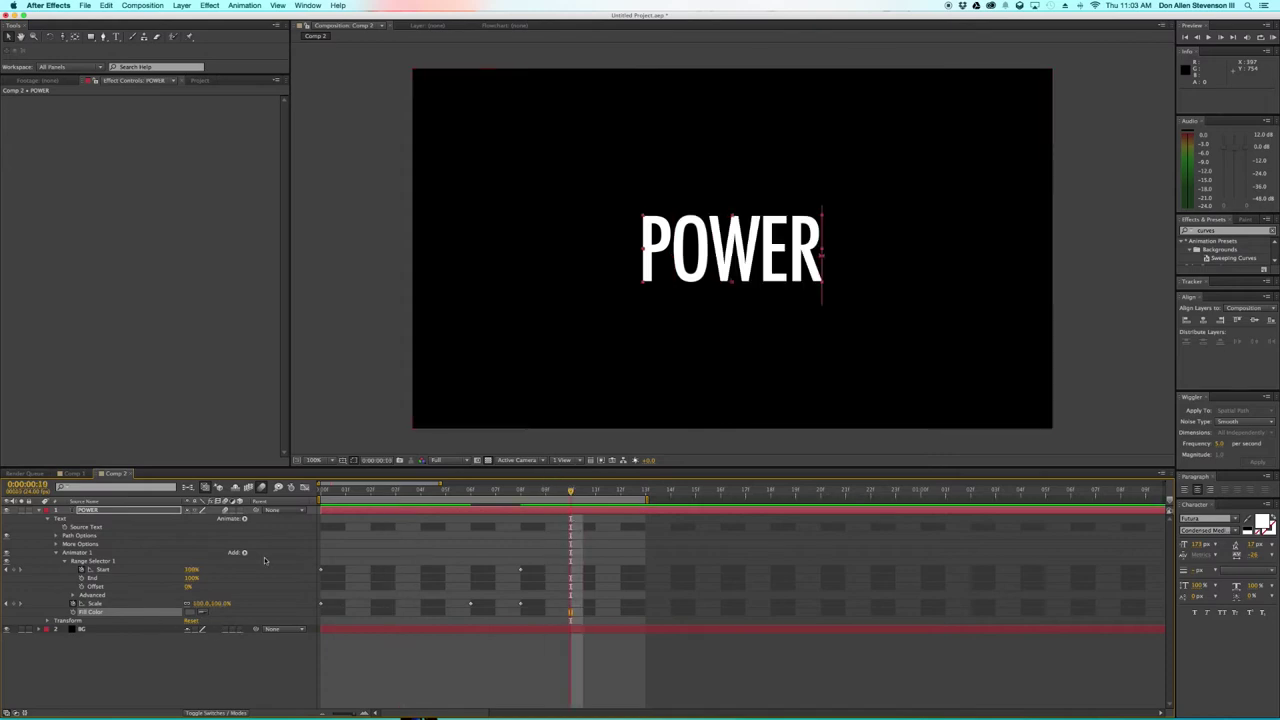
pyautogui.click(137, 614)
pyautogui.press('Delete')
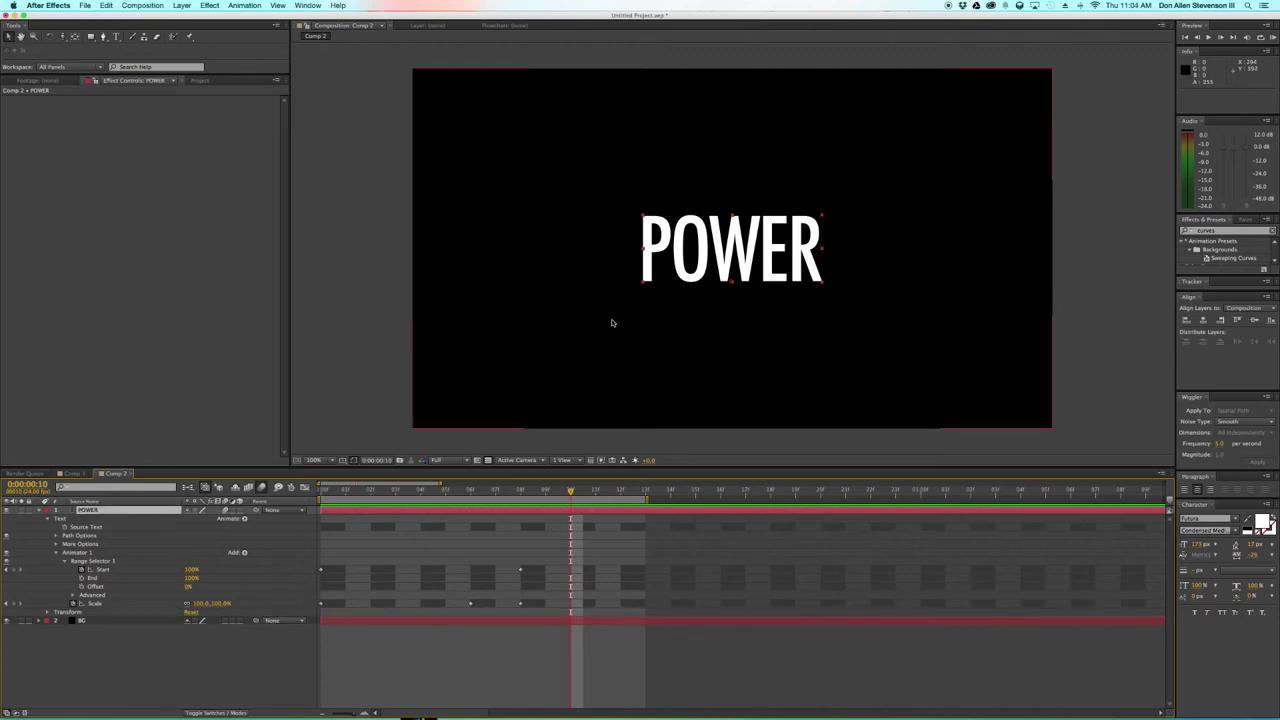
# - Change the text color of the whole word POWER to dark gray 4A4A4A
pyautogui.doubleClick(714, 268)
pyautogui.click(1262, 522)
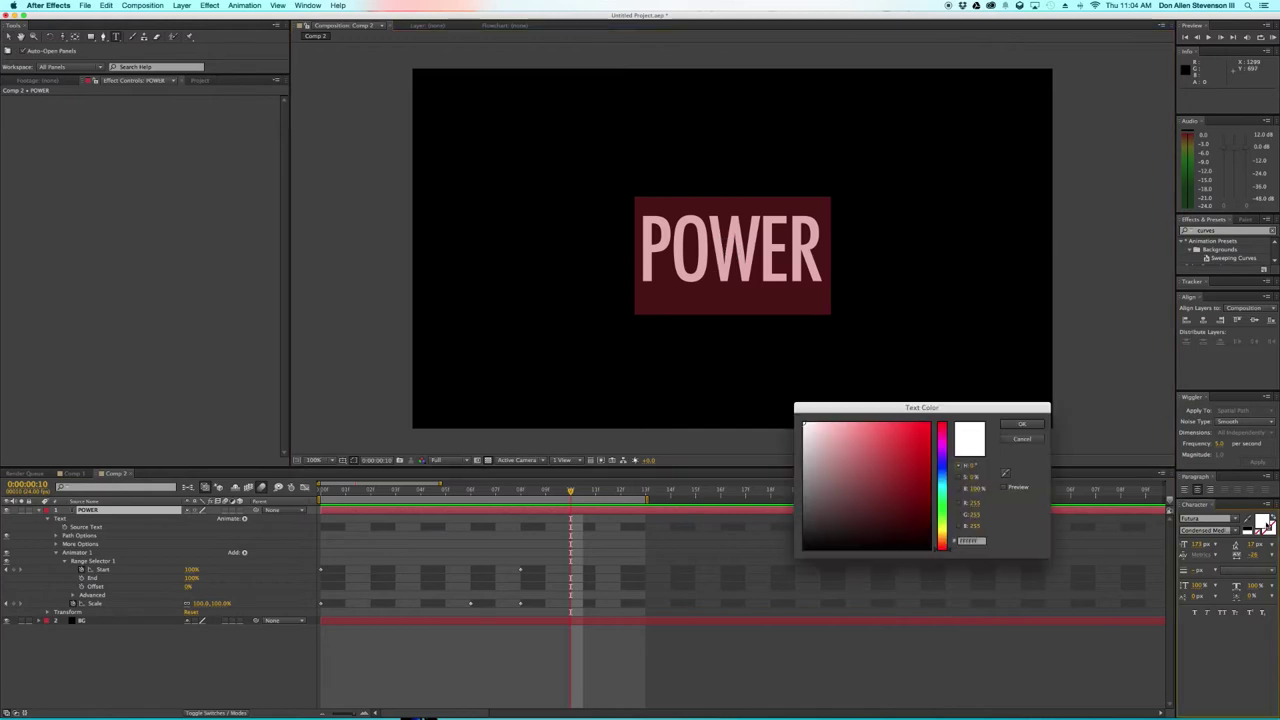
pyautogui.click(1024, 426)
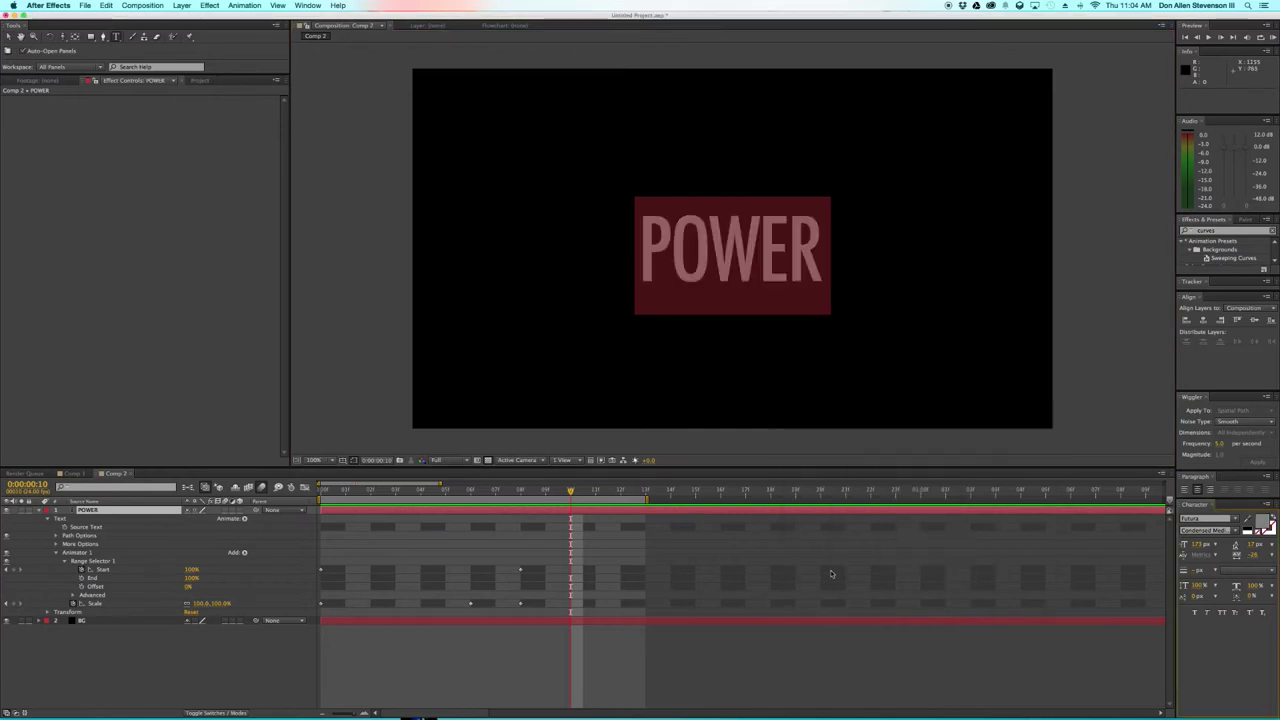
pyautogui.click(1259, 523)
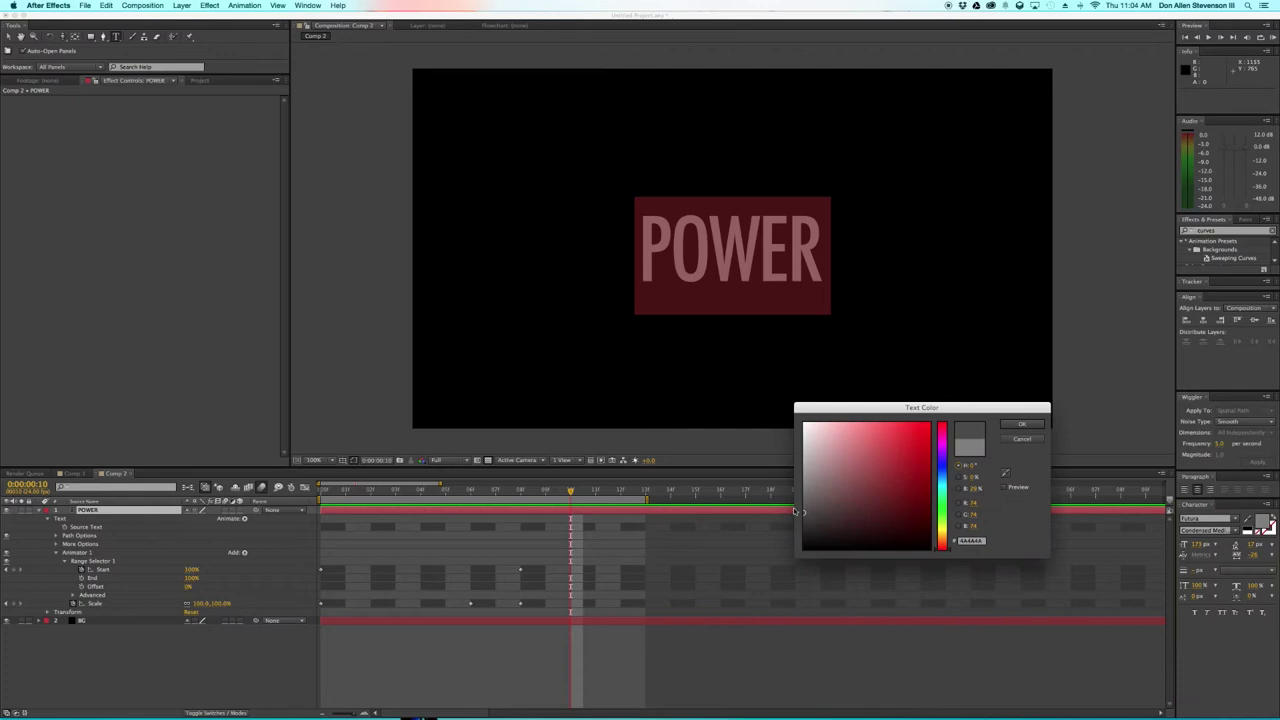
pyautogui.click(1036, 424)
# - Preview the gray text animation and extend the work area end to 0:00:01:04
pyautogui.click(836, 619)
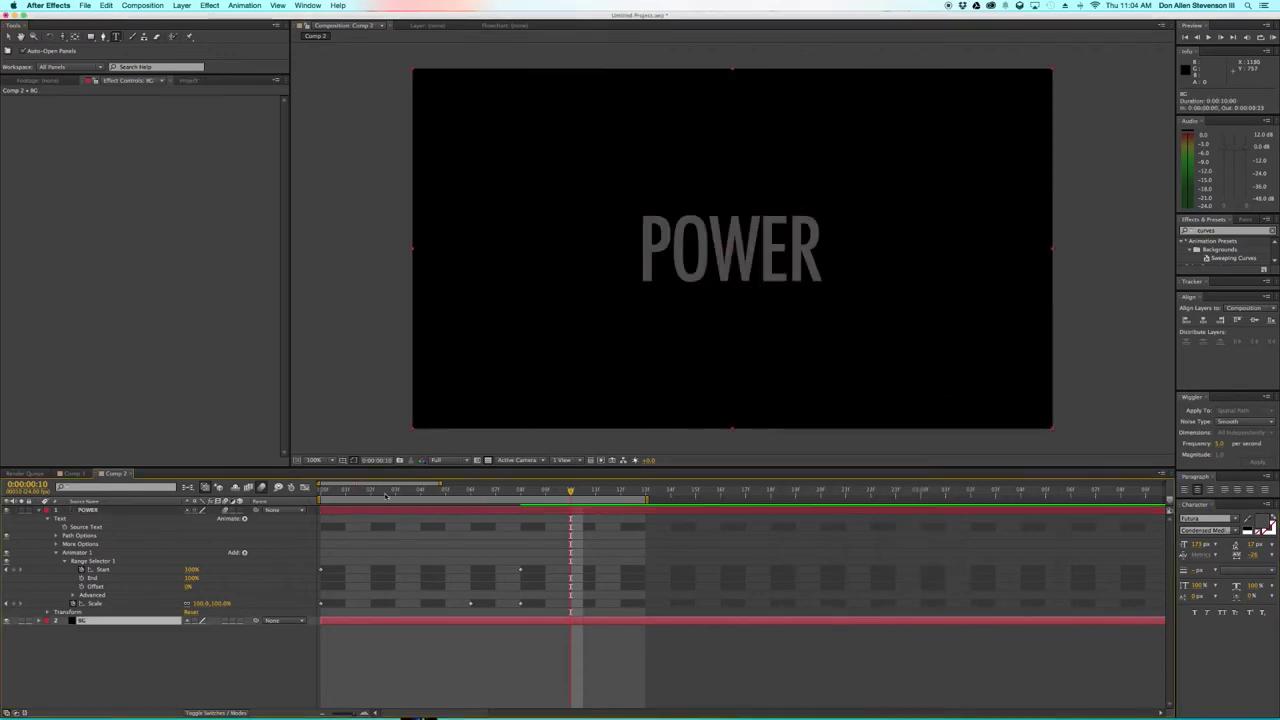
pyautogui.press('space')
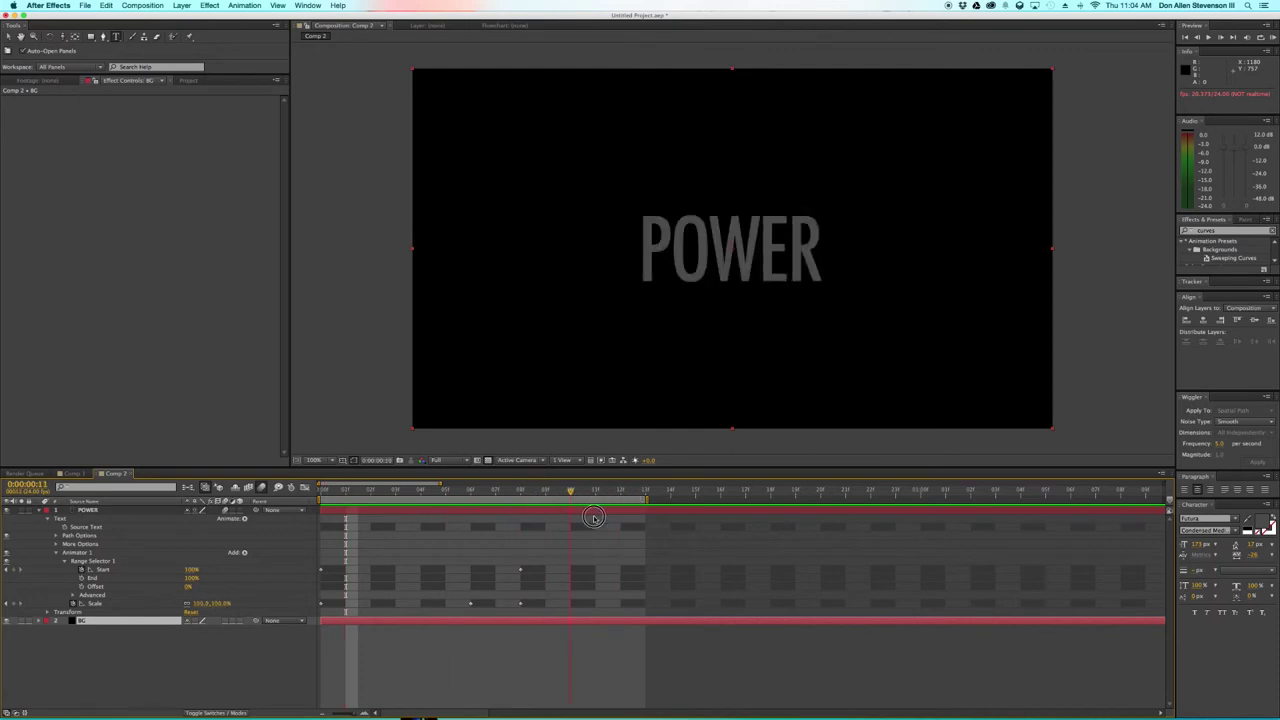
pyautogui.moveTo(614, 518); pyautogui.dragTo(1046, 499)
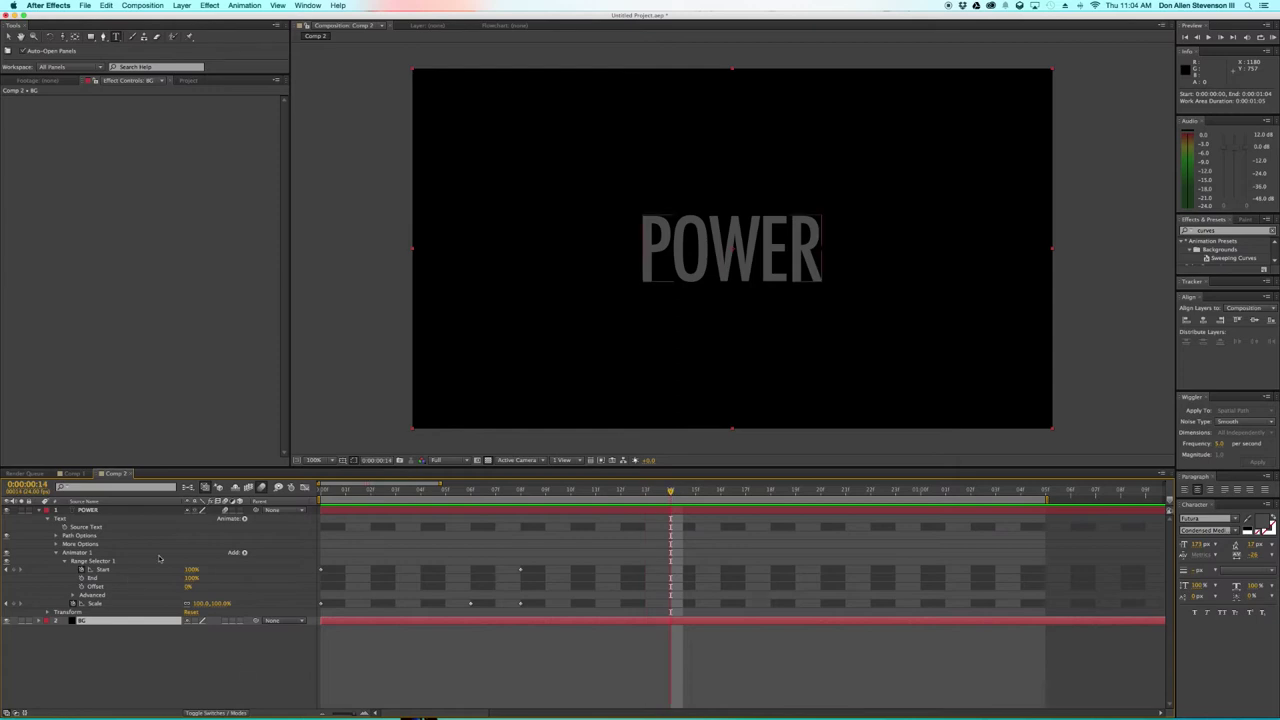
# - Collapse the POWER layer, search the effects for "tint" and apply the Tint effect to the text
pyautogui.click(88, 510)
pyautogui.click(39, 510)
pyautogui.press('super+shift+a')
pyautogui.click(105, 512)
pyautogui.click(1224, 231)
pyautogui.moveTo(1208, 273); pyautogui.dragTo(1208, 368)
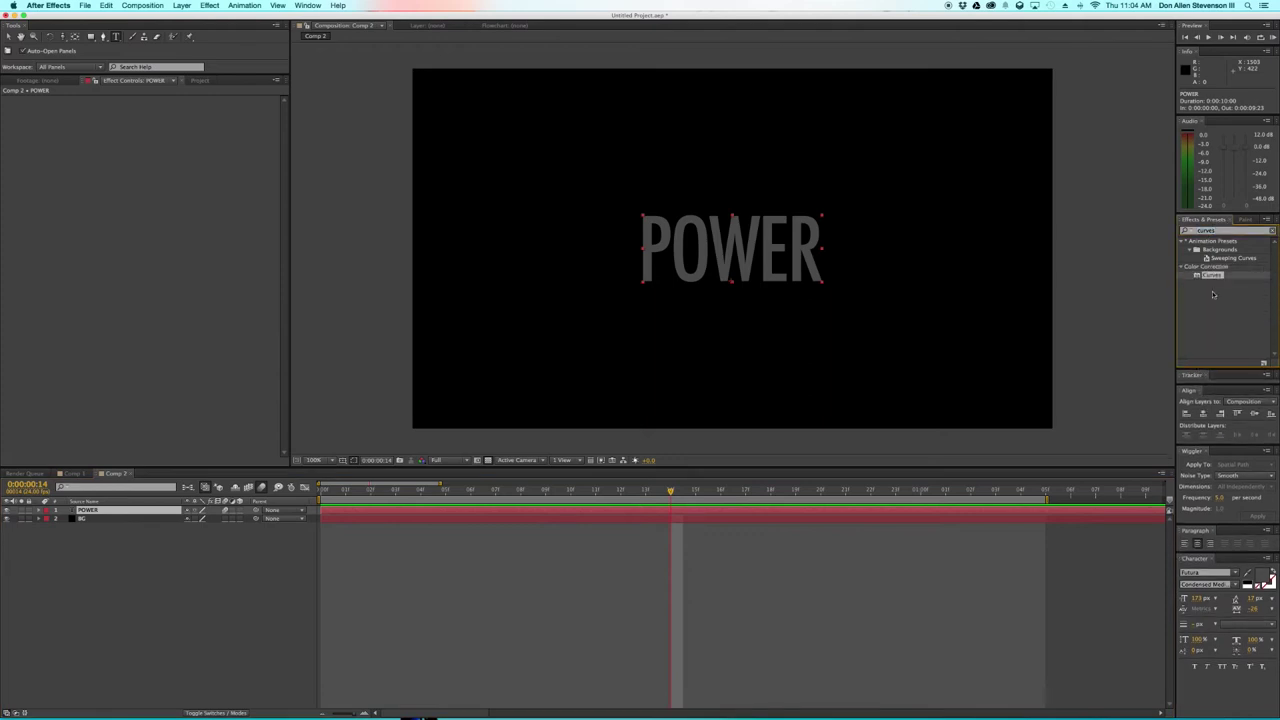
pyautogui.write('tint')
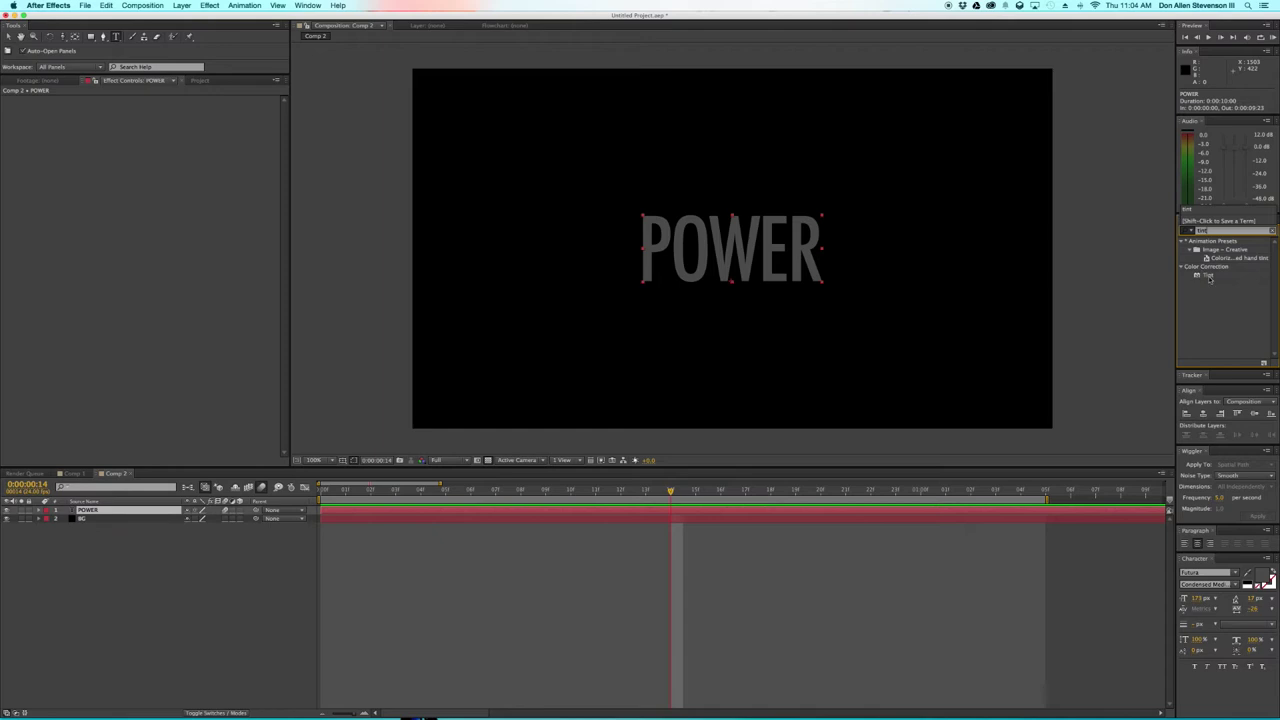
pyautogui.moveTo(1209, 279); pyautogui.dragTo(764, 252)
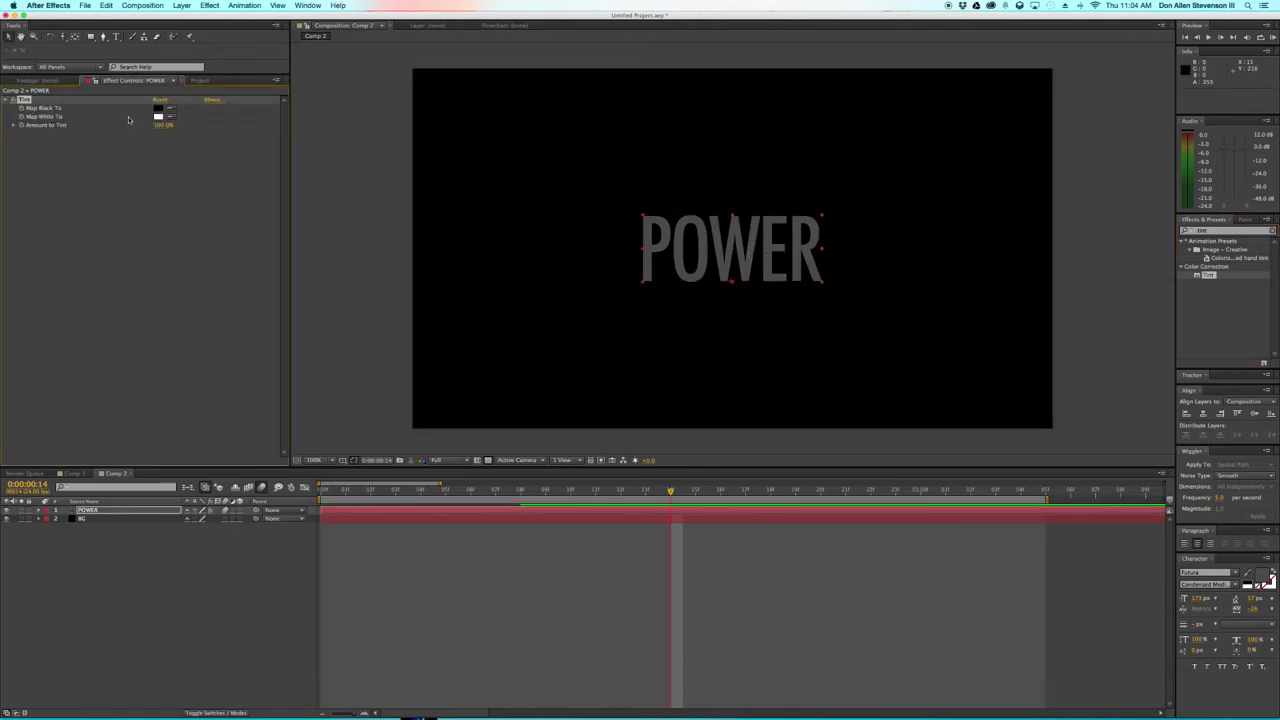
# - Sample the gray text color for the Tint effect's Map Black To and keep Map White To at white
pyautogui.click(171, 108)
pyautogui.click(661, 228)
pyautogui.click(159, 117)
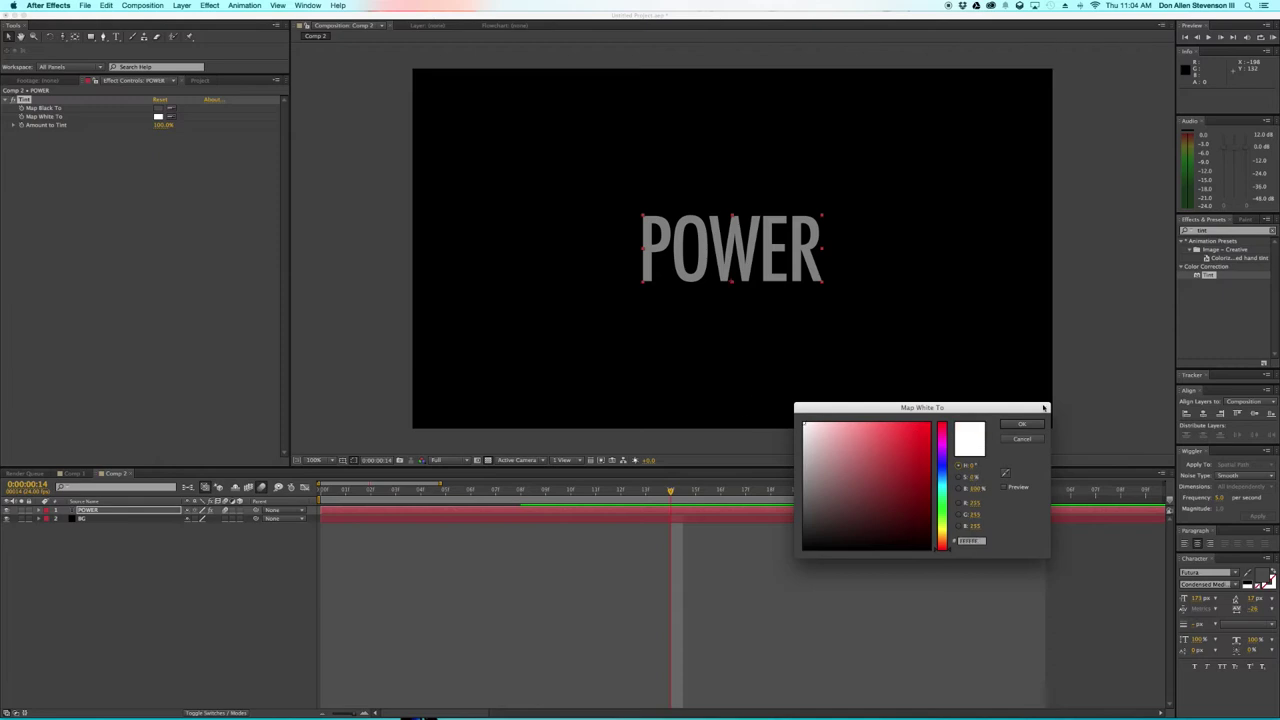
pyautogui.click(1021, 425)
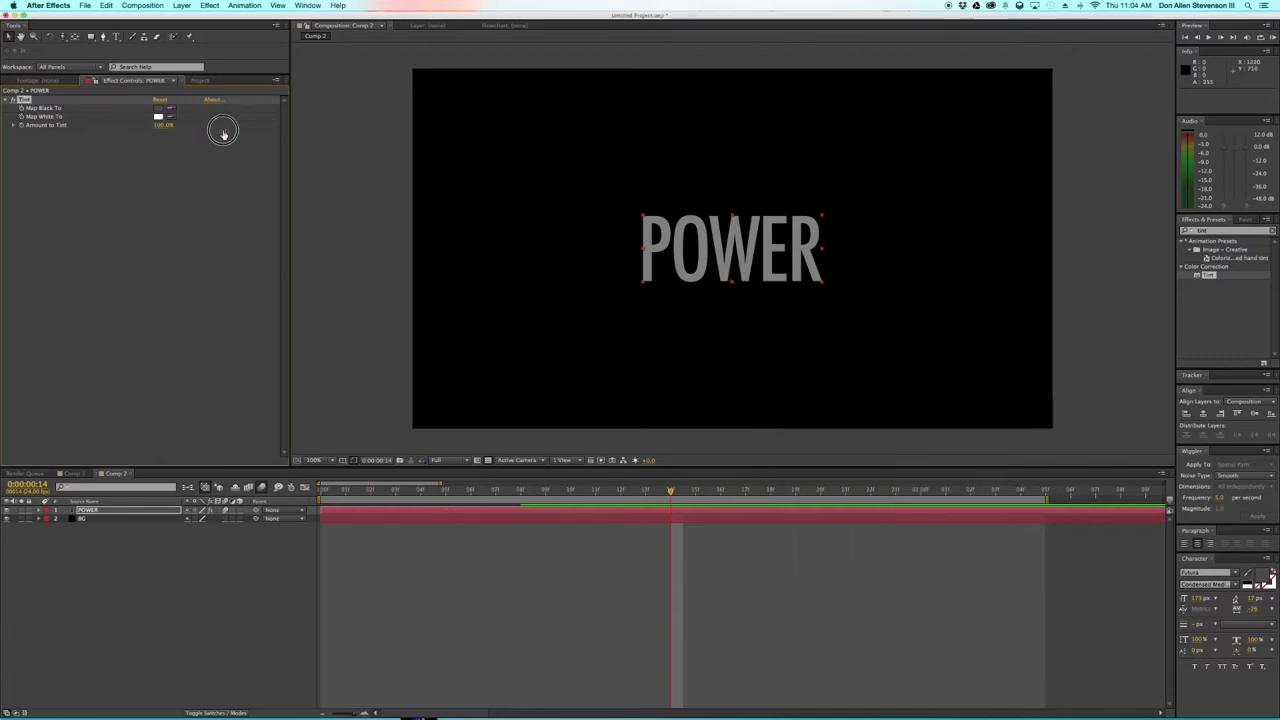
# - Set the Tint effect's Map Black To to white, test the Amount to Tint, and preview the animation
pyautogui.click(160, 108)
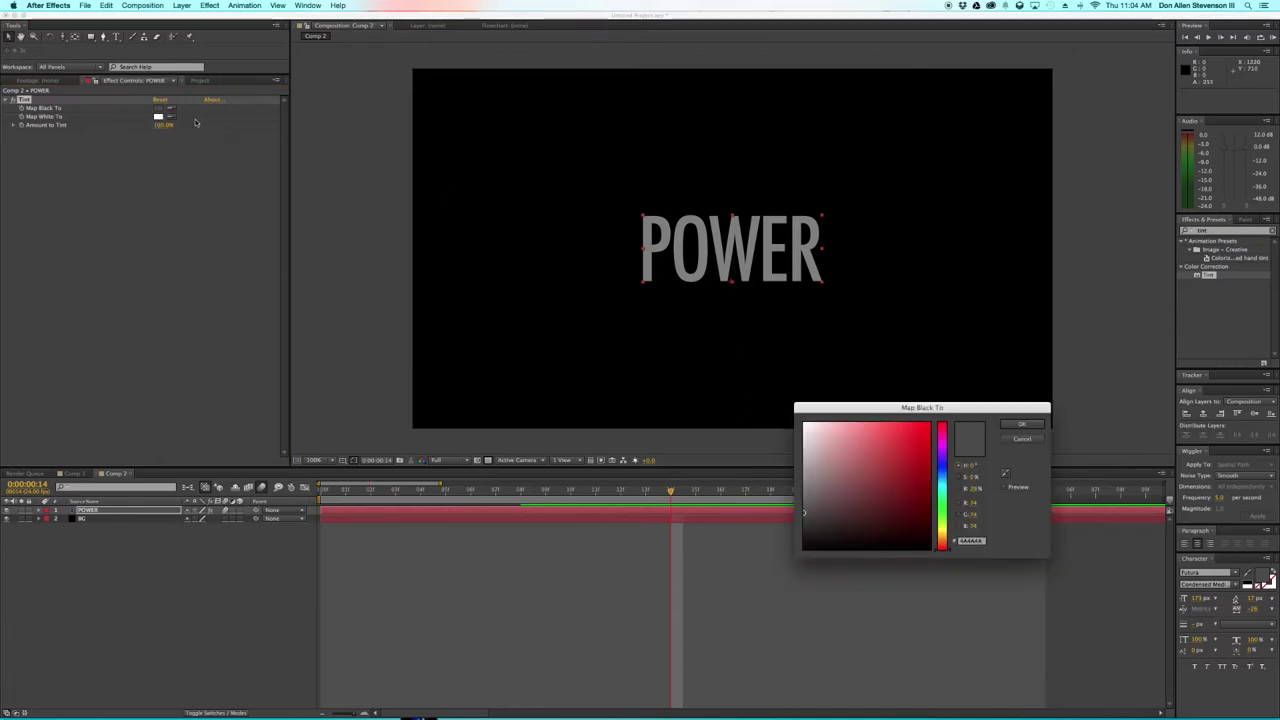
pyautogui.click(1019, 424)
pyautogui.moveTo(159, 128); pyautogui.dragTo(300, 130)
pyautogui.moveTo(666, 491); pyautogui.dragTo(264, 502)
pyautogui.press('0')
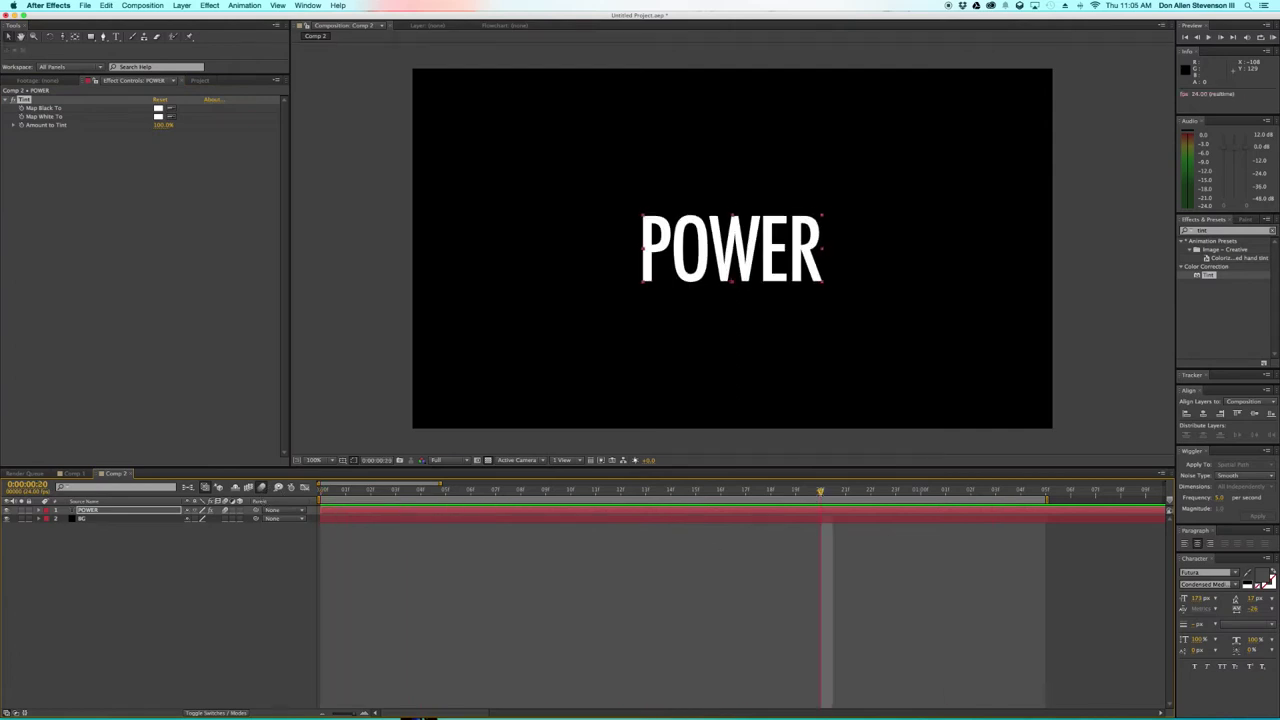
# - Keyframe the Tint effect's Amount to Tint at 0% at frame 20 and expand the POWER layer
pyautogui.click(842, 498)
pyautogui.moveTo(162, 126); pyautogui.dragTo(14, 133)
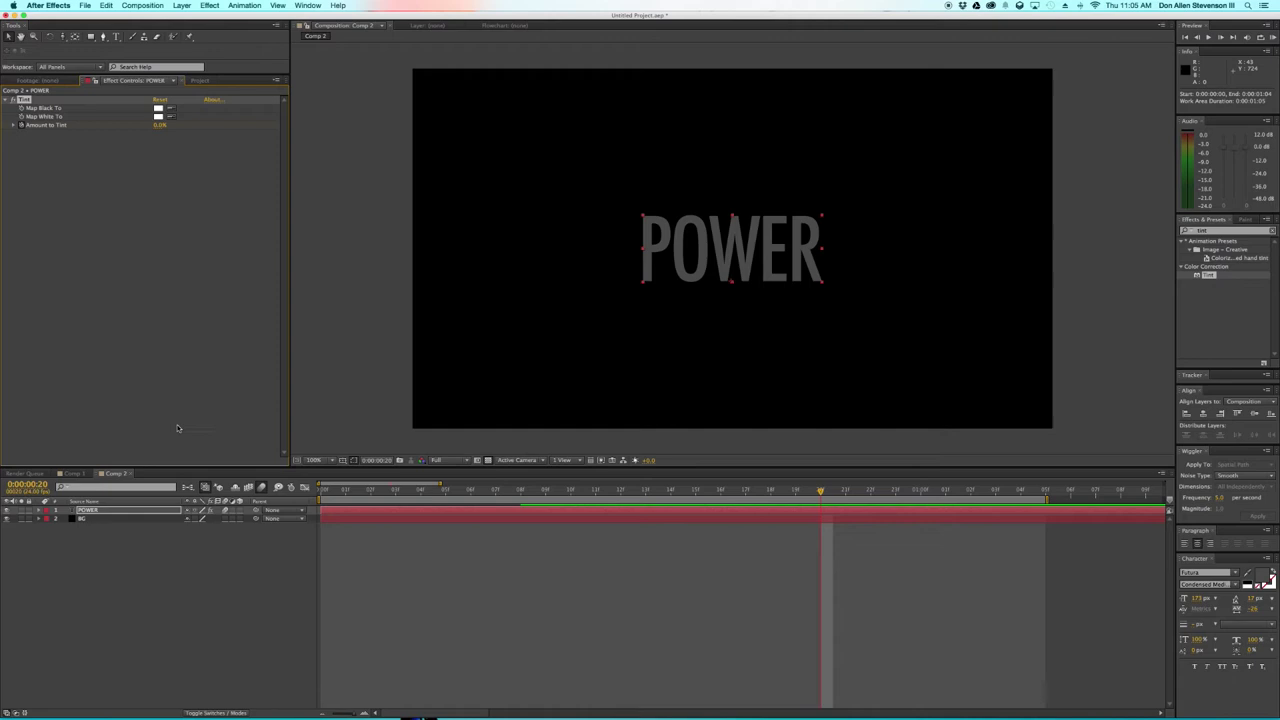
pyautogui.click(40, 511)
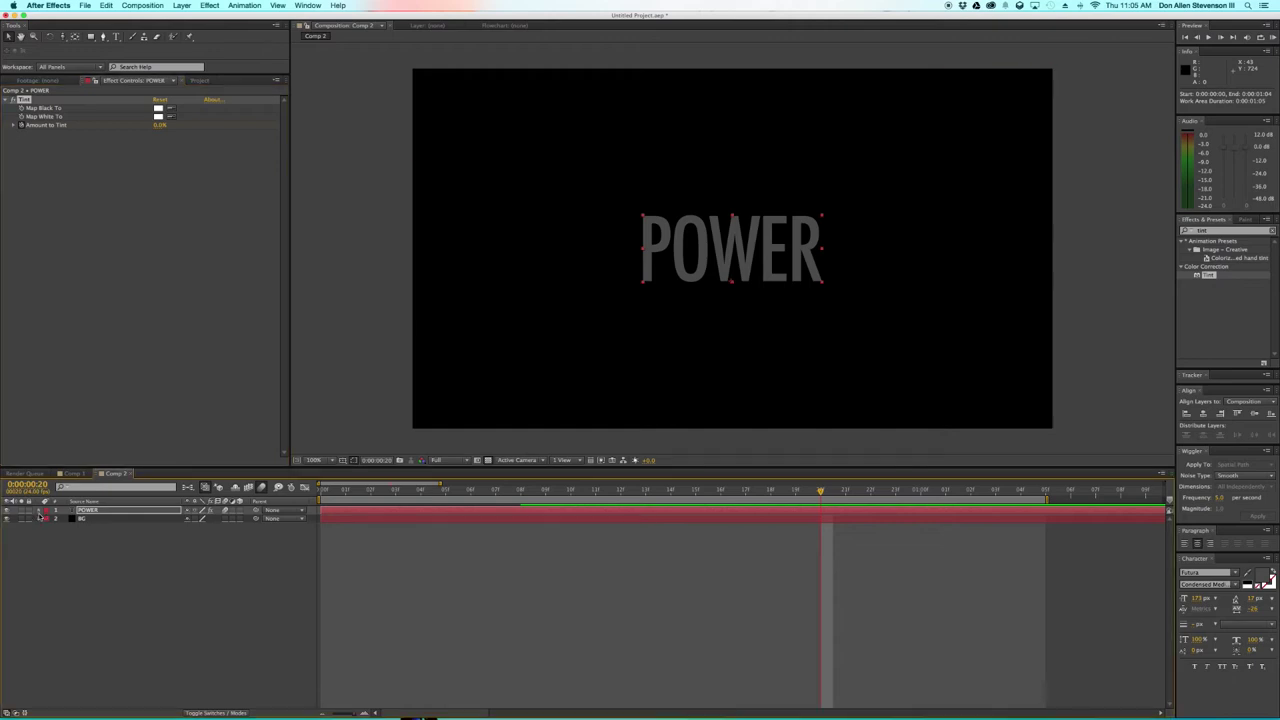
# - Reveal the POWER layer's Tint properties and keyframe Amount to Tint at 100% at frame 21 and 0% at frame 22
pyautogui.click(48, 520)
pyautogui.click(46, 528)
pyautogui.click(56, 536)
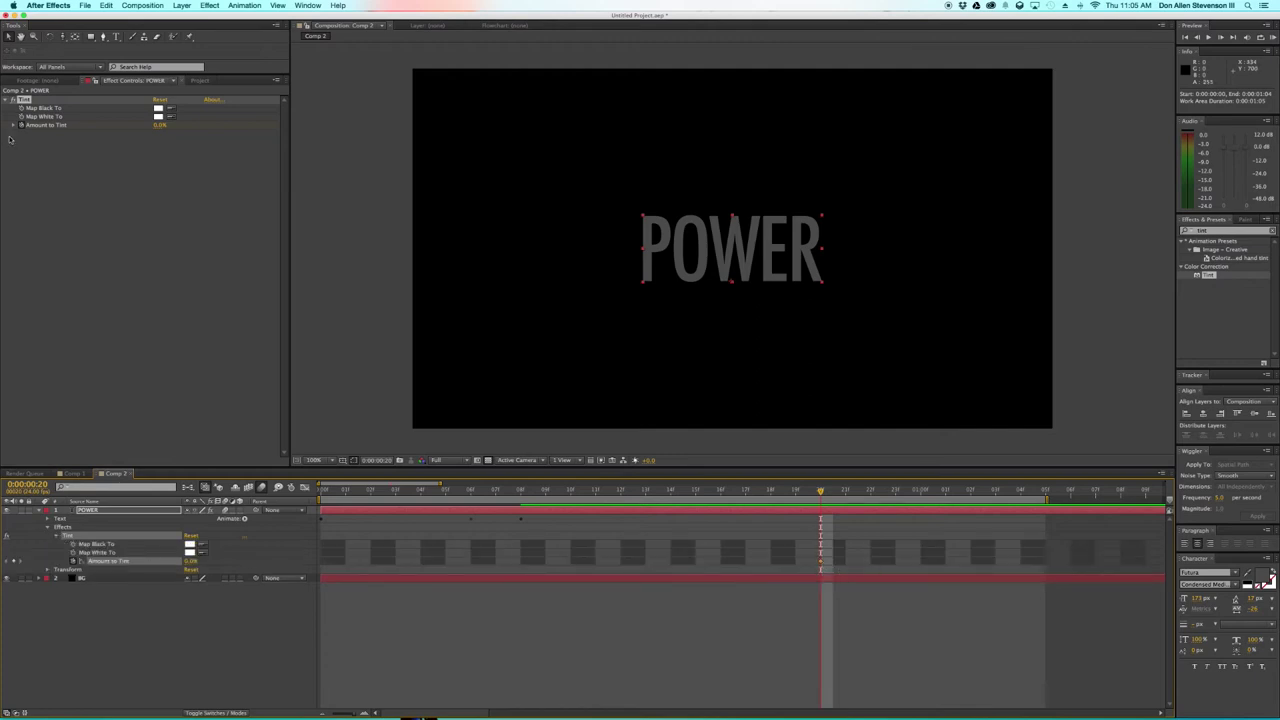
pyautogui.moveTo(819, 492); pyautogui.dragTo(845, 514)
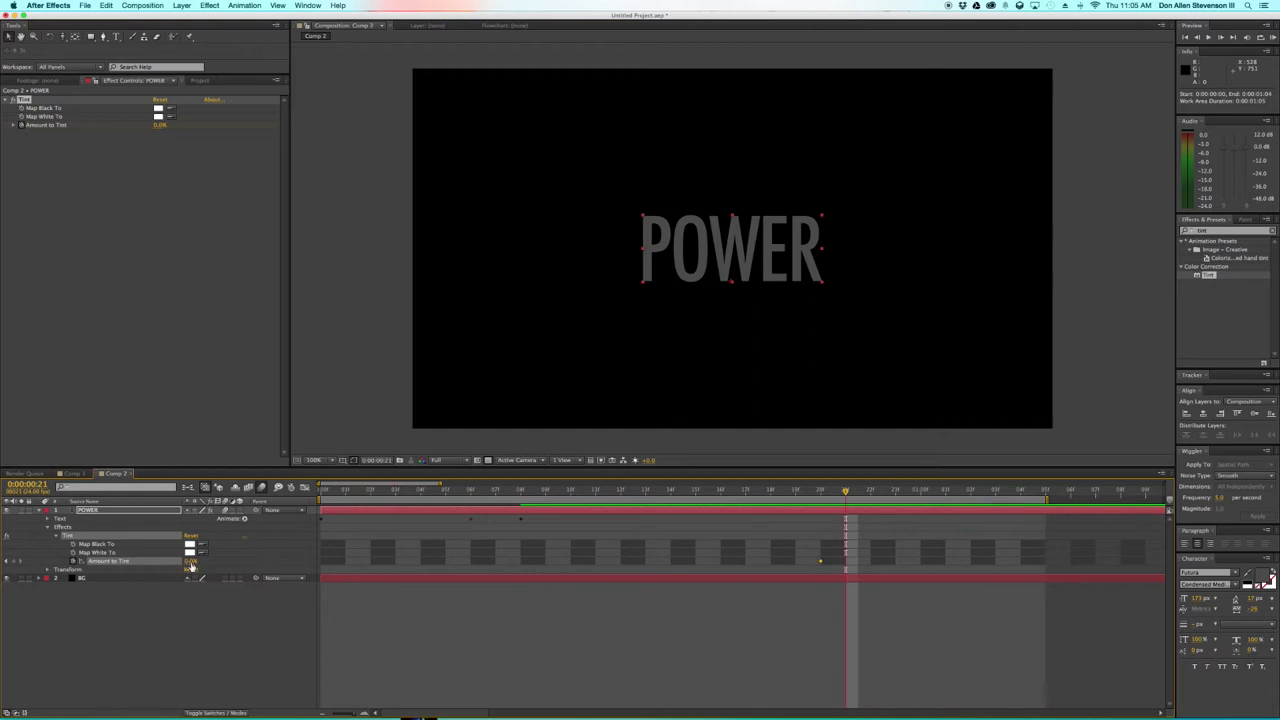
pyautogui.moveTo(190, 562); pyautogui.dragTo(261, 567)
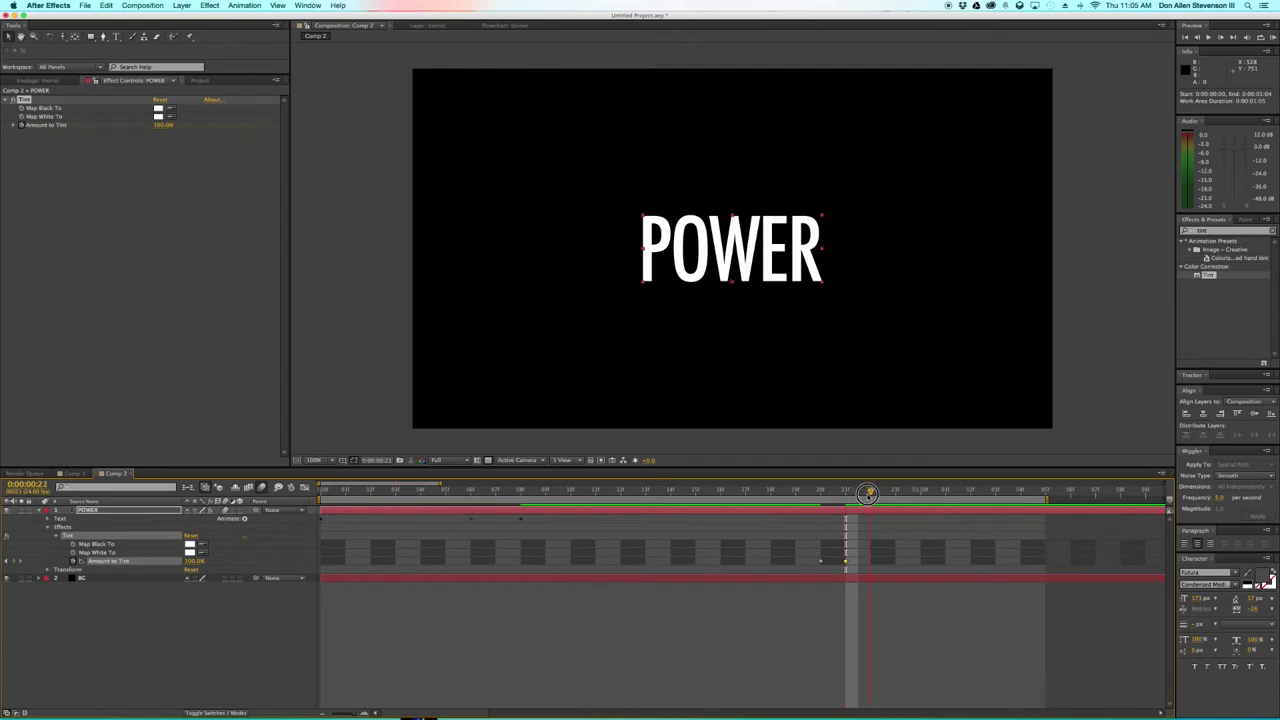
pyautogui.click(870, 491)
pyautogui.moveTo(190, 567); pyautogui.dragTo(25, 568)
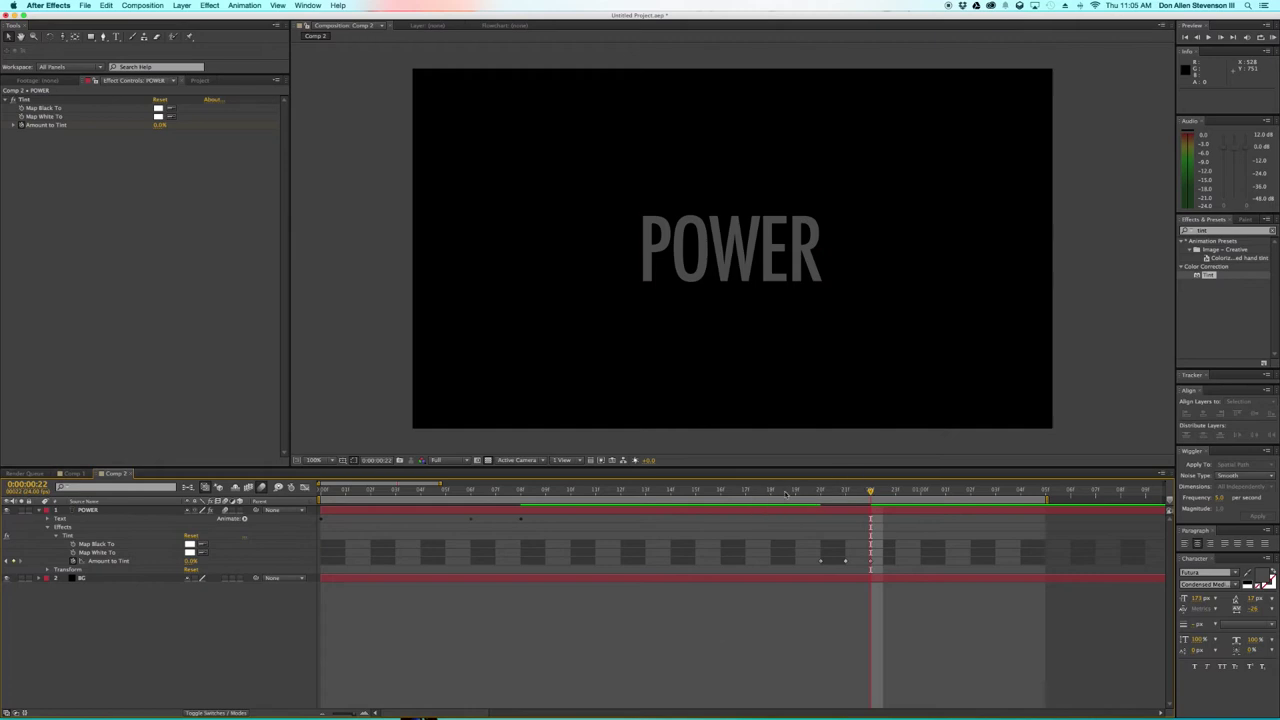
# - Preview the tint flash from the beginning and extend the end of the work area
pyautogui.press('pageup')
pyautogui.press('pageup')
pyautogui.press('space')
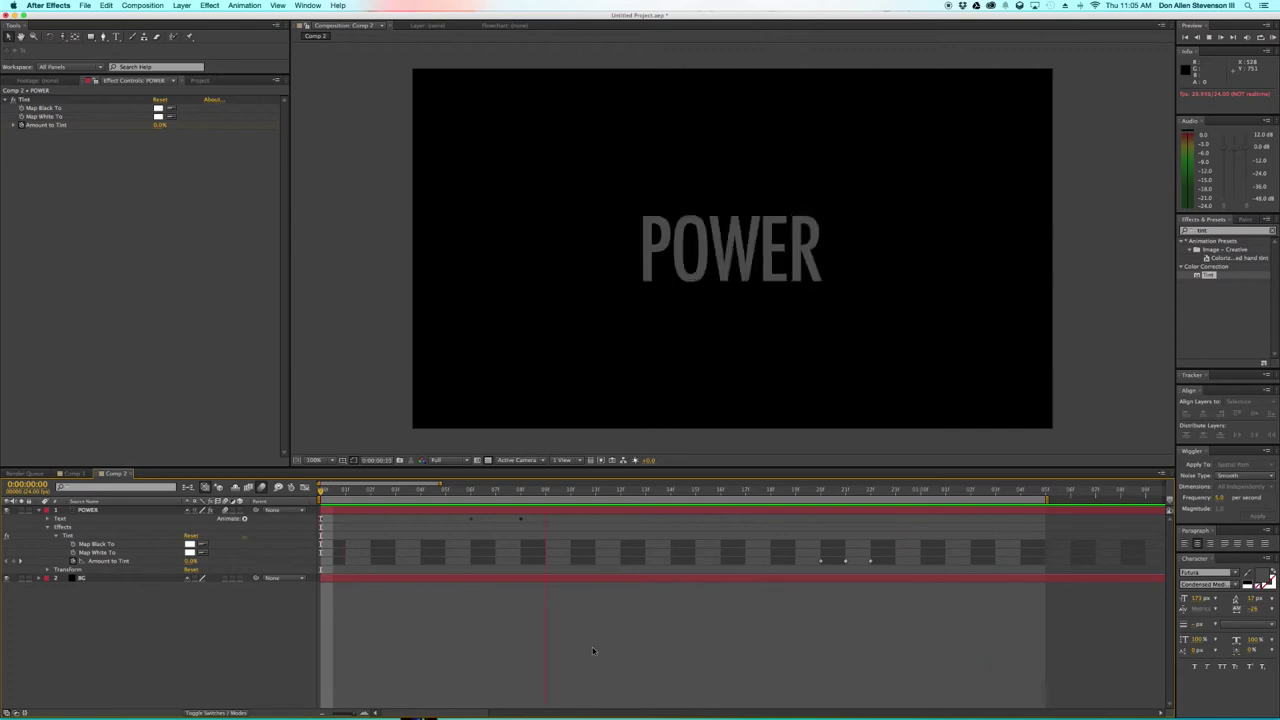
pyautogui.press('space')
pyautogui.hscroll(3, 856, 530)
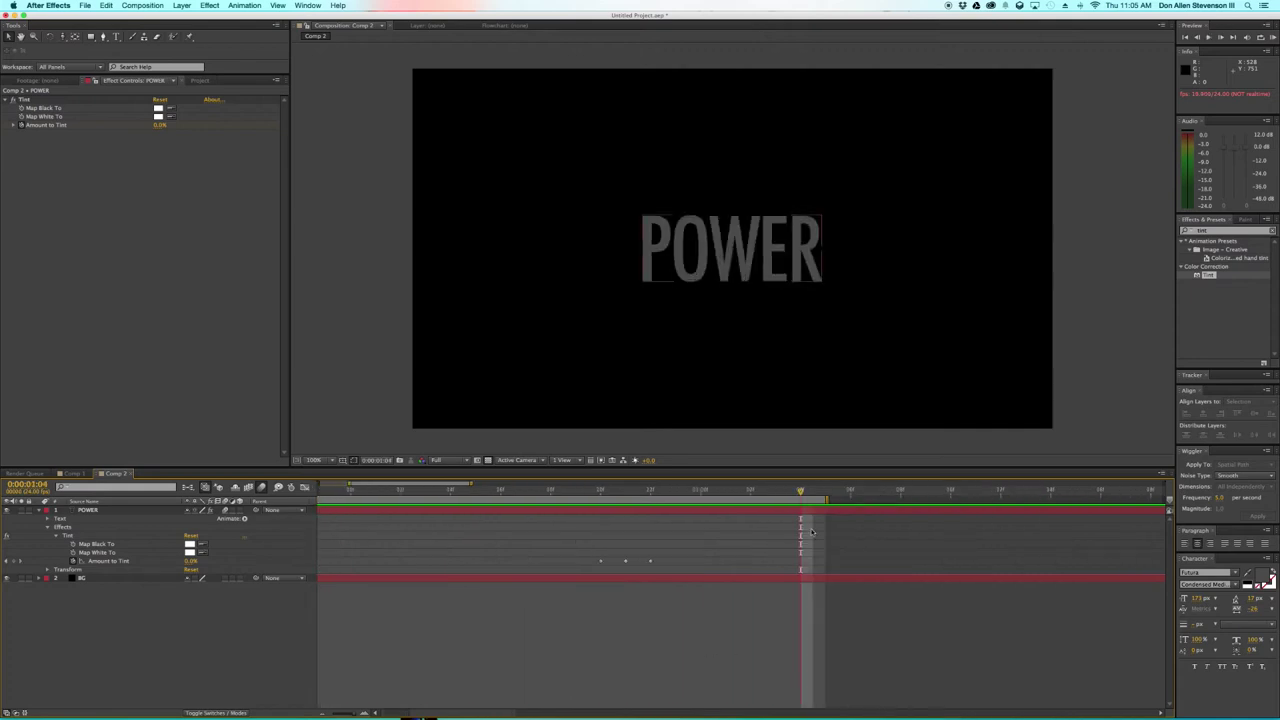
pyautogui.moveTo(829, 500); pyautogui.dragTo(1078, 502)
# - Copy the three Amount to Tint keyframes, paste them at 0:00:01:04 and preview the repeated flash
pyautogui.click(720, 555)
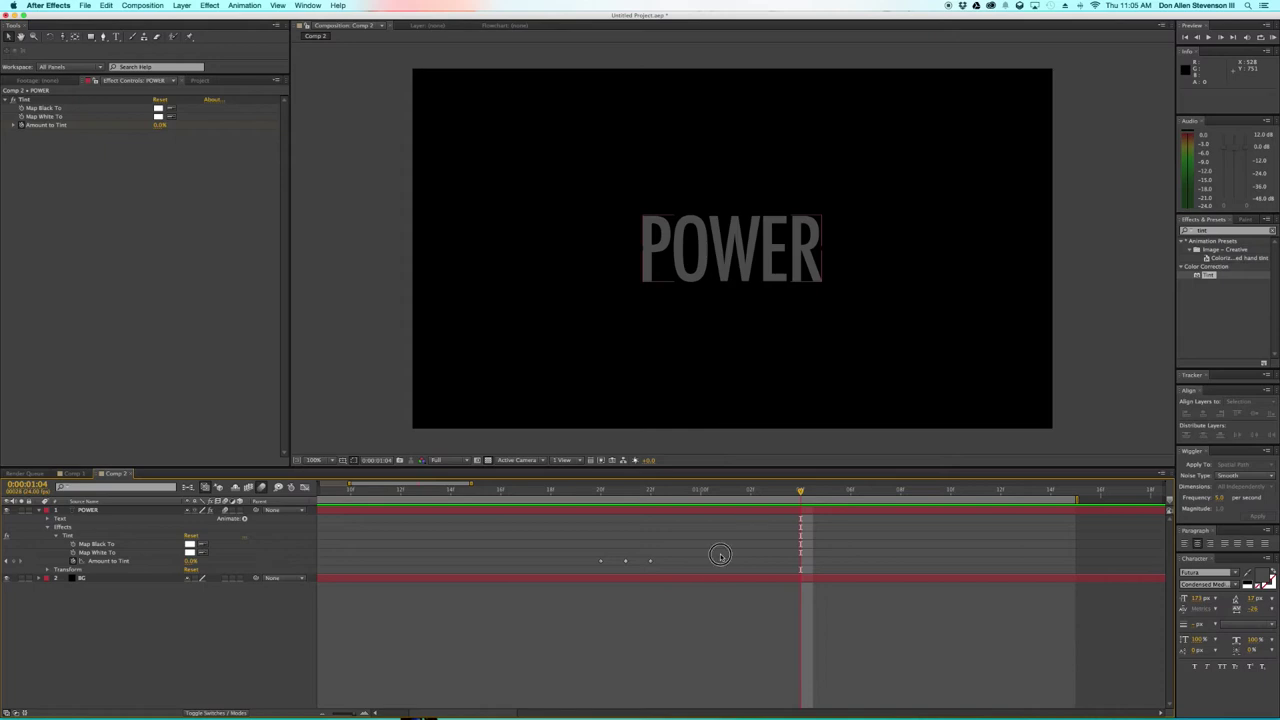
pyautogui.moveTo(702, 556); pyautogui.dragTo(595, 568)
pyautogui.press('super+c')
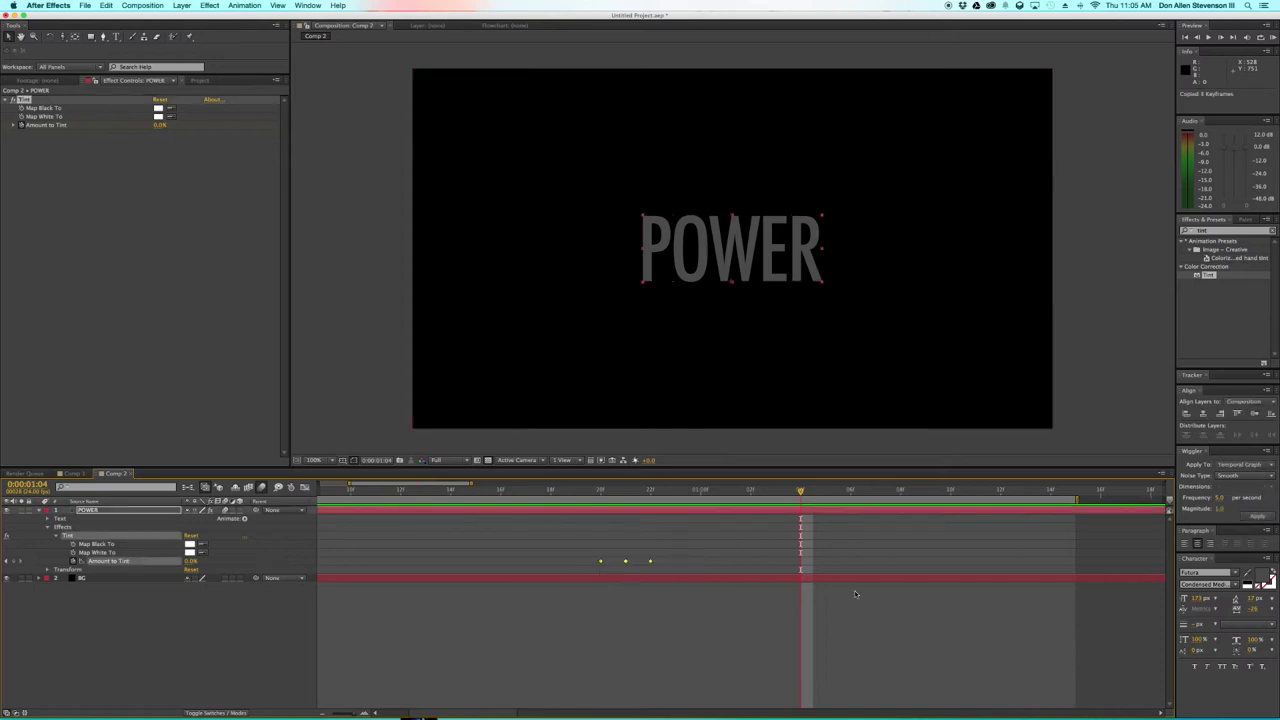
pyautogui.press('super+v')
pyautogui.click(600, 491)
pyautogui.press('space')
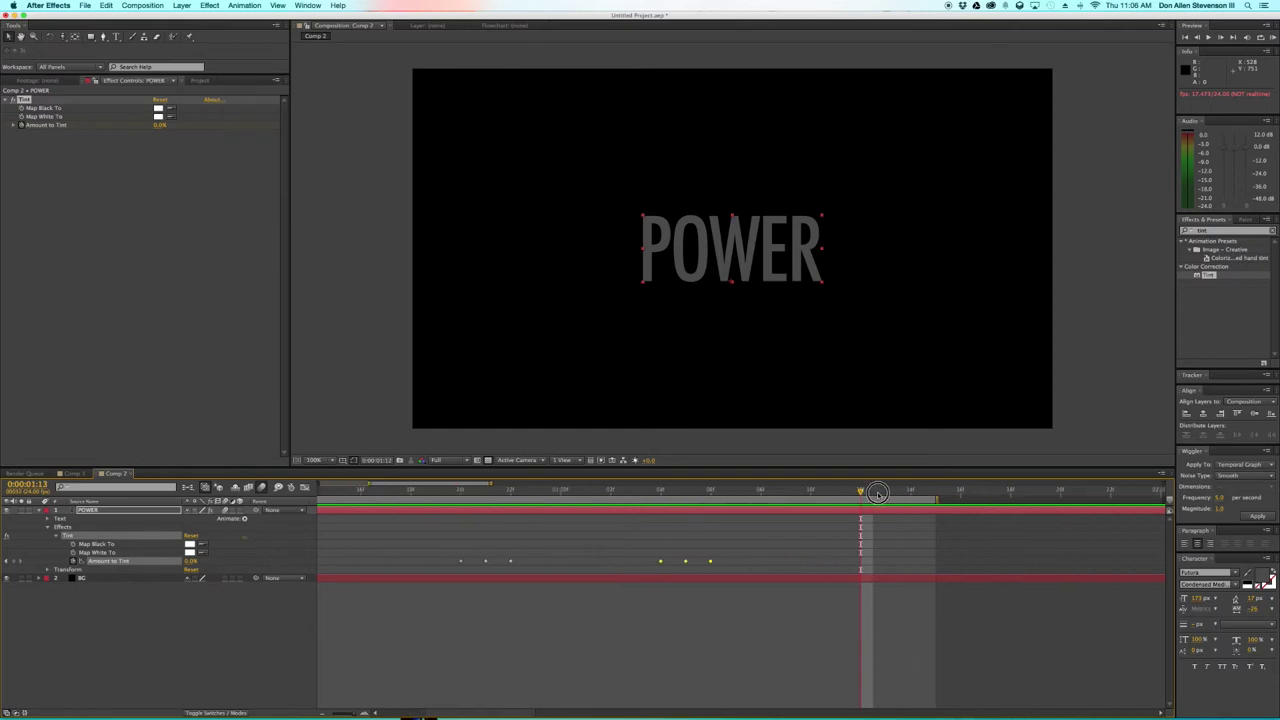
# - Extend the work area to 0:00:01:20 and paste the three copied Amount to Tint keyframes at 0:00:01:15
pyautogui.moveTo(935, 491); pyautogui.dragTo(1060, 495)
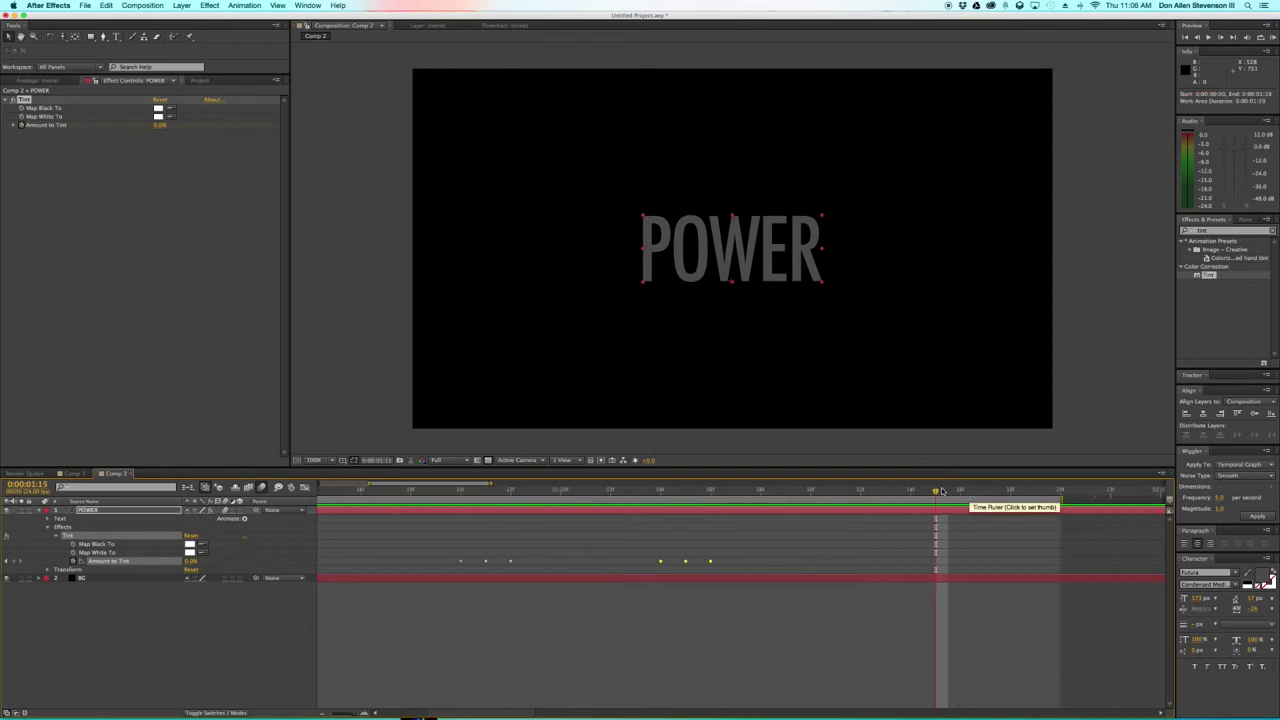
pyautogui.press('super+v')
pyautogui.hscroll(3, 952, 530)
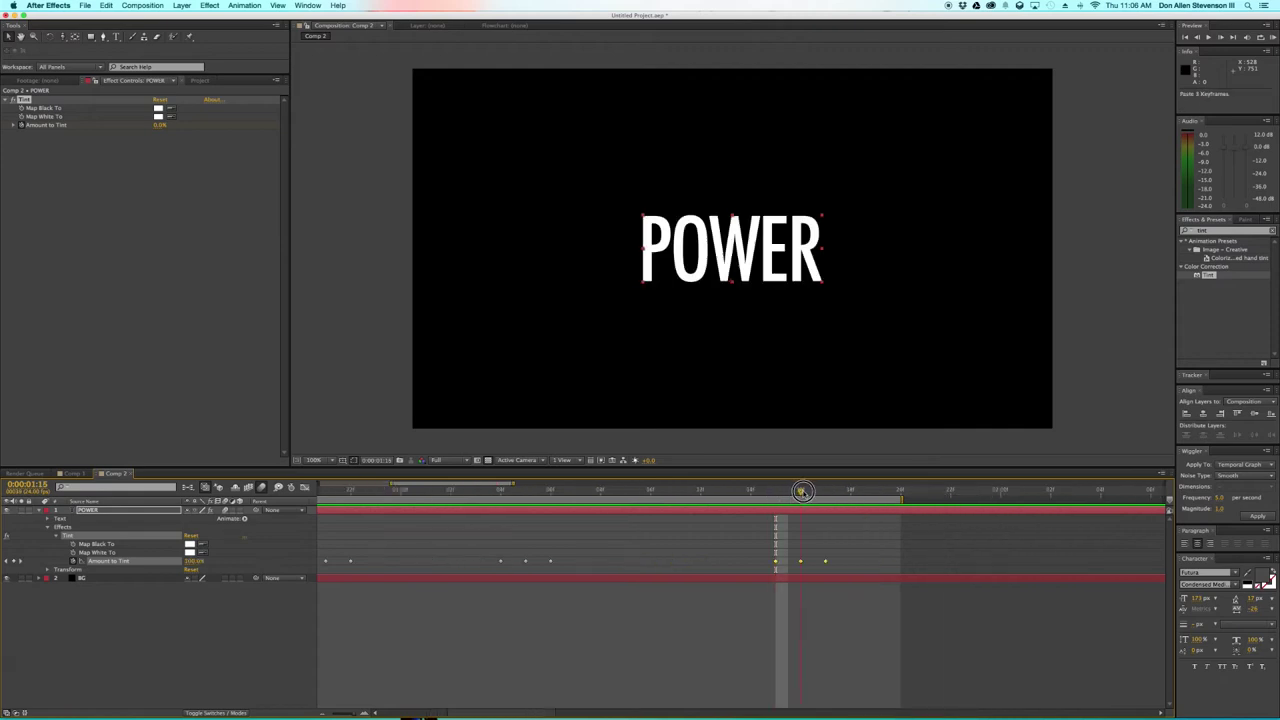
# - Extend the work area further and keyframe Amount to Tint at 100% at 0:00:02:13
pyautogui.click(920, 496)
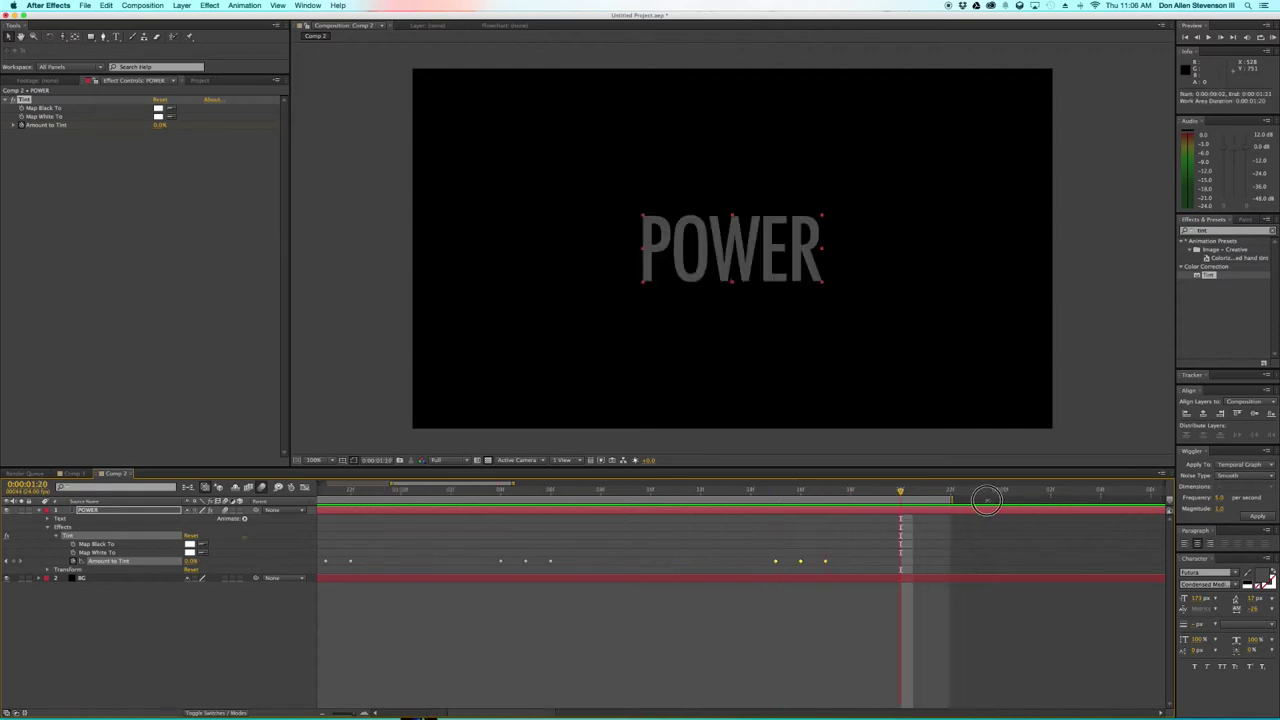
pyautogui.hscroll(4, 745, 556)
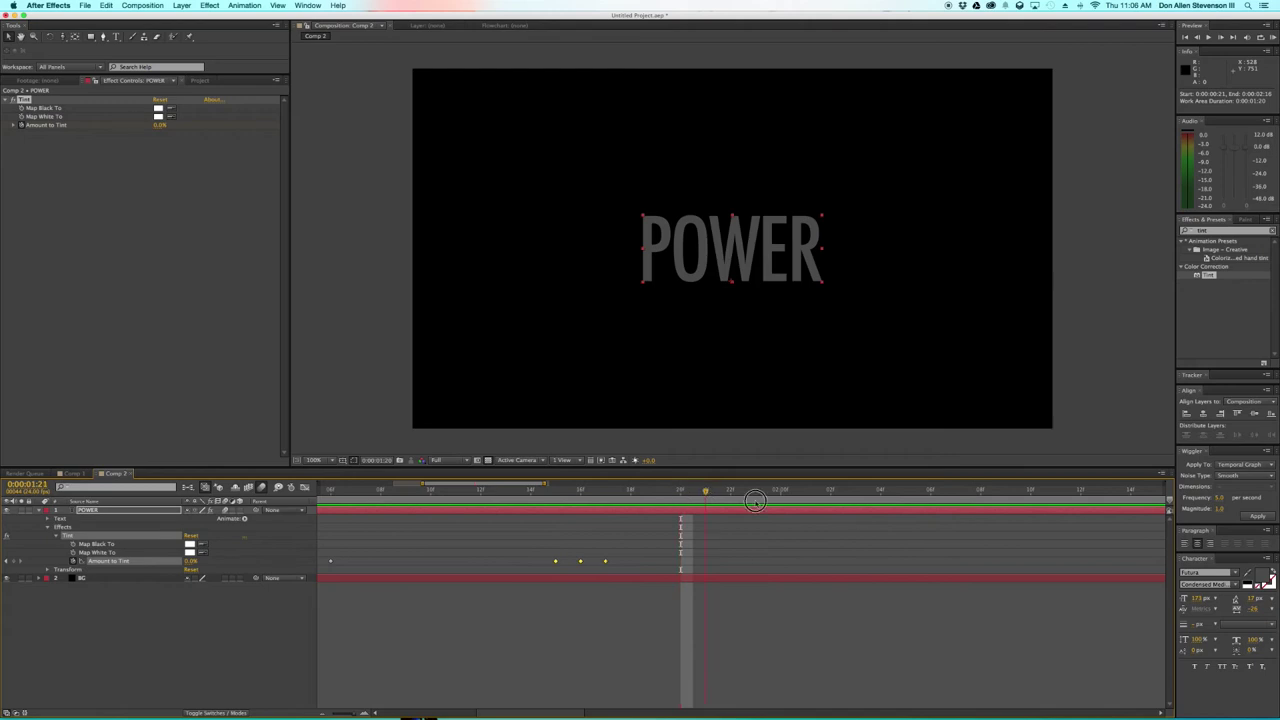
pyautogui.click(1105, 495)
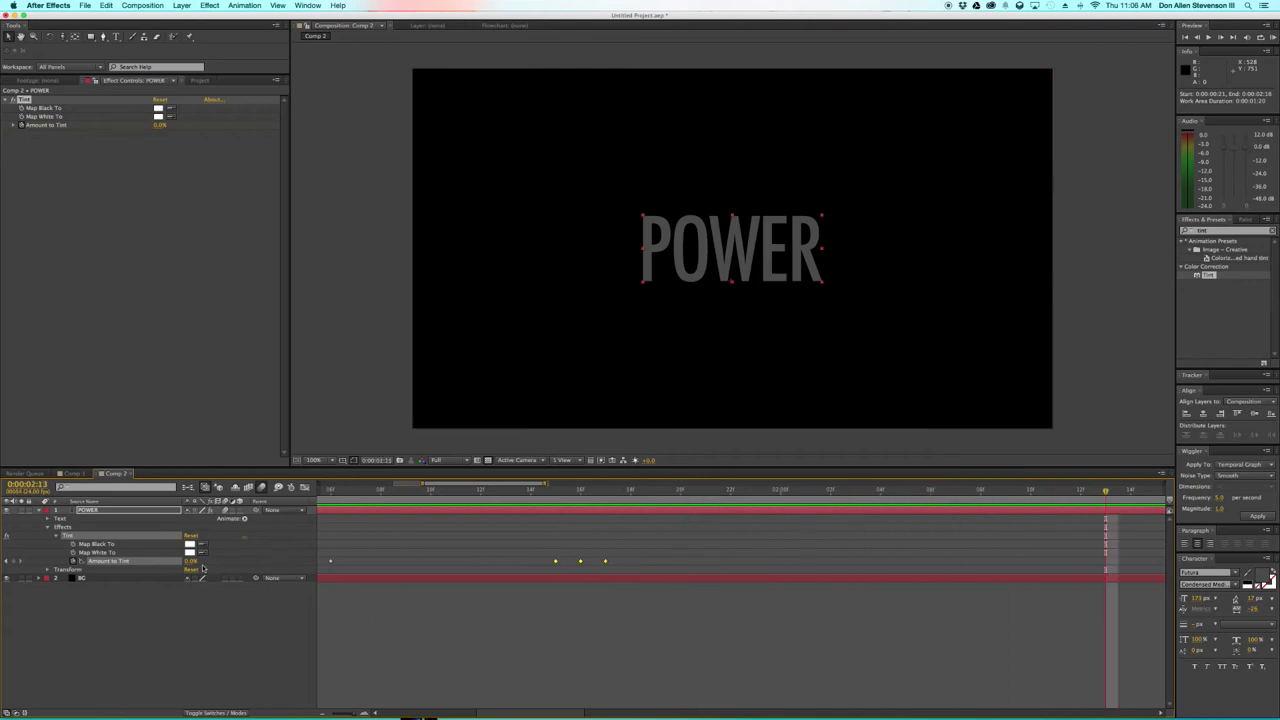
pyautogui.click(292, 607)
pyautogui.moveTo(190, 566); pyautogui.dragTo(423, 591)
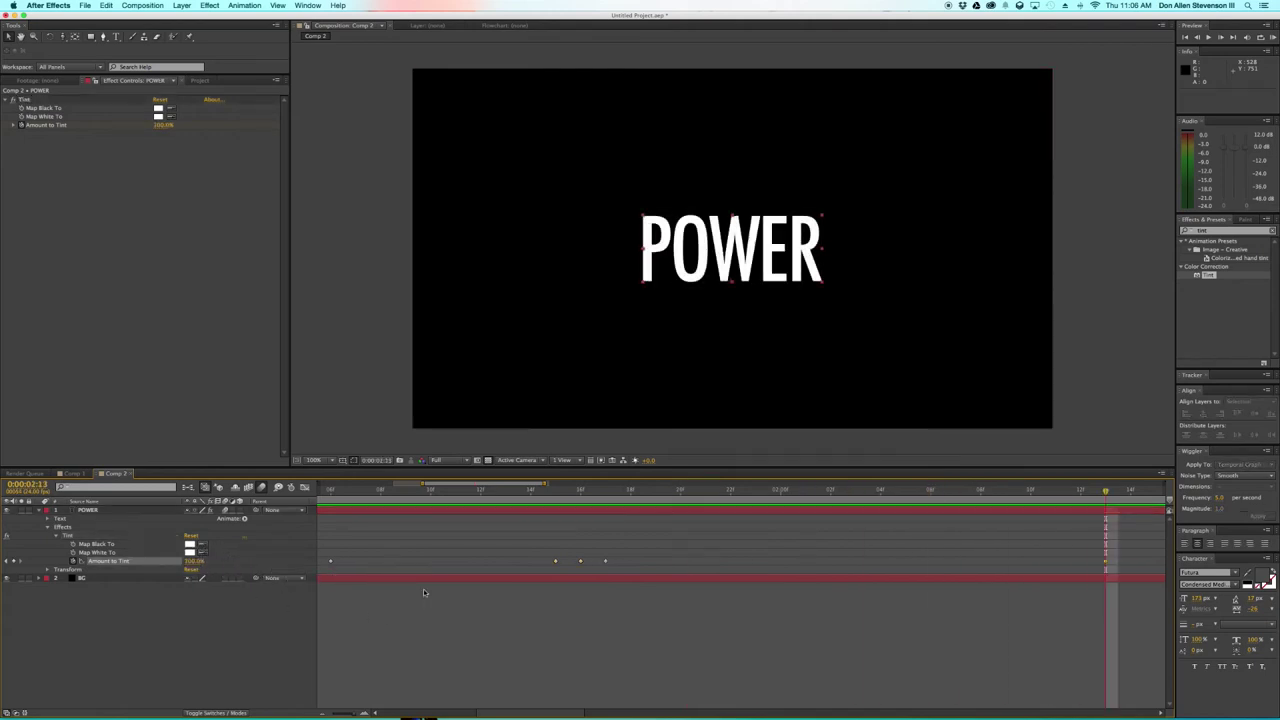
# - Set the work area to begin at the start of the composition and preview the full tint animation
pyautogui.moveTo(558, 494); pyautogui.dragTo(1105, 512)
pyautogui.moveTo(342, 713); pyautogui.dragTo(321, 712)
pyautogui.moveTo(393, 499); pyautogui.dragTo(320, 491)
pyautogui.press('space')
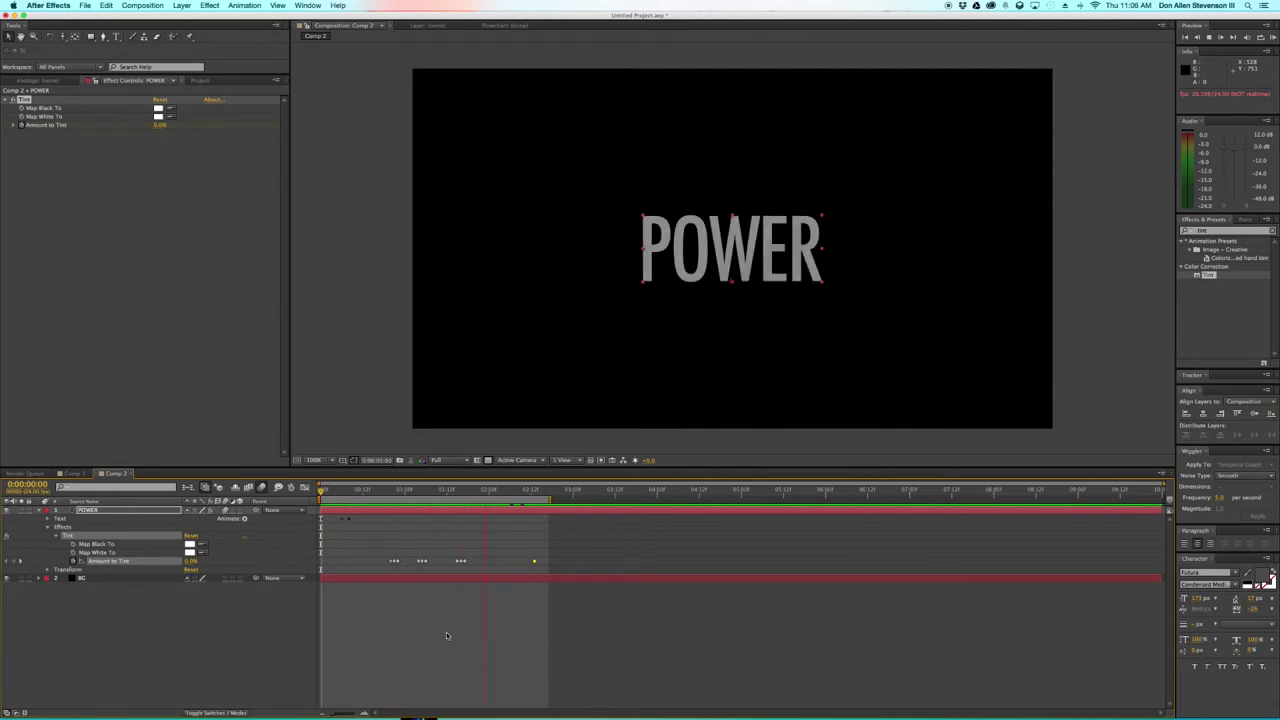
pyautogui.click(600, 639)
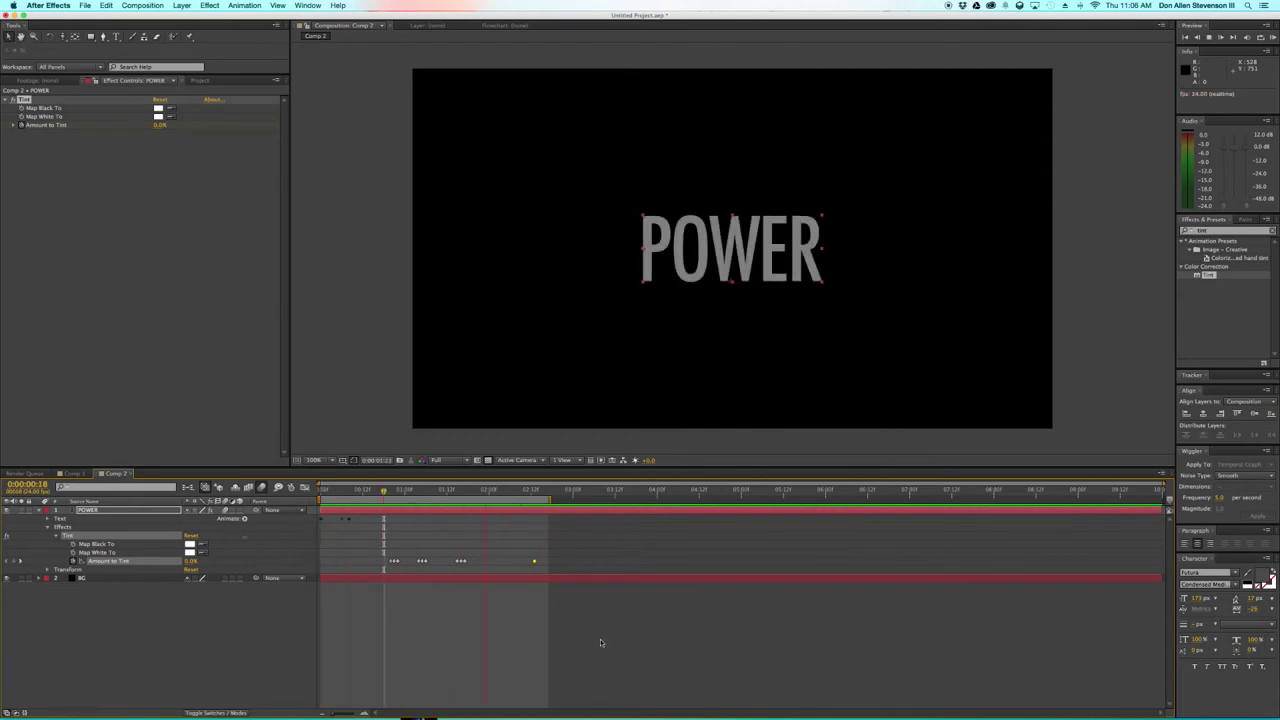
pyautogui.moveTo(368, 492); pyautogui.dragTo(286, 492)
pyautogui.click(523, 600)
pyautogui.press('space')
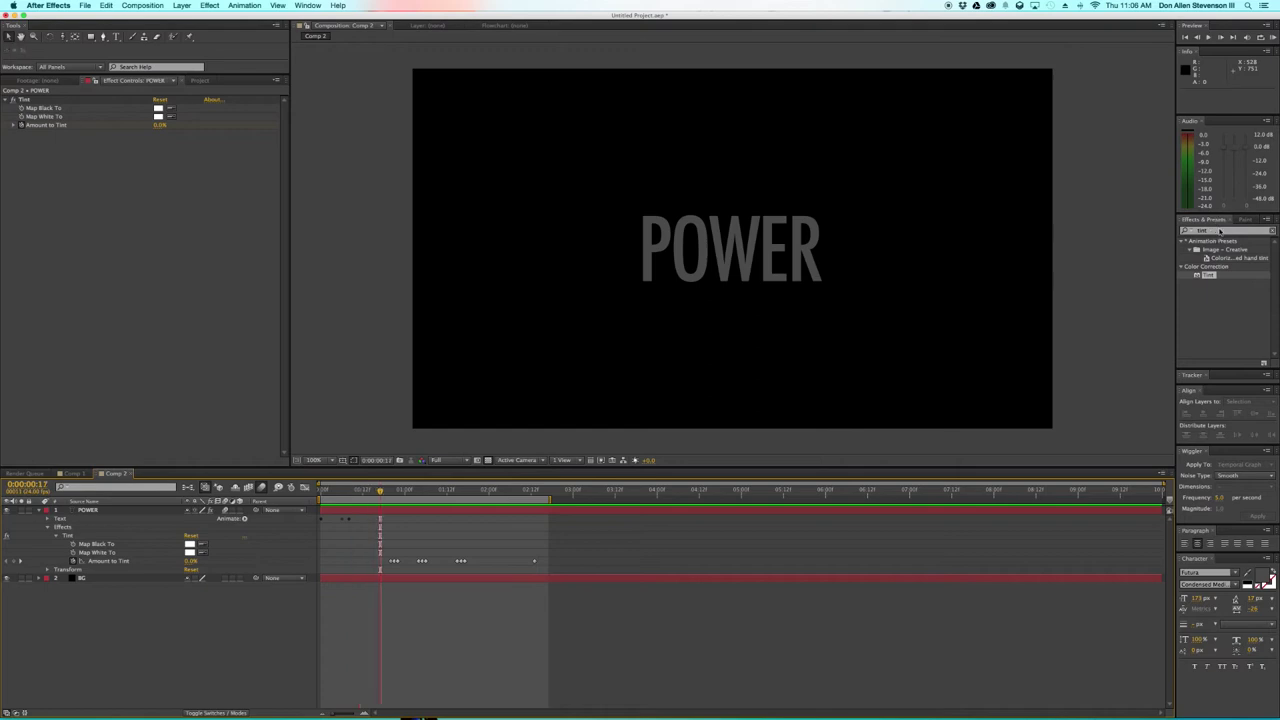
# - Collapse the POWER layer and create a black composition-size solid named Light
pyautogui.click(38, 510)
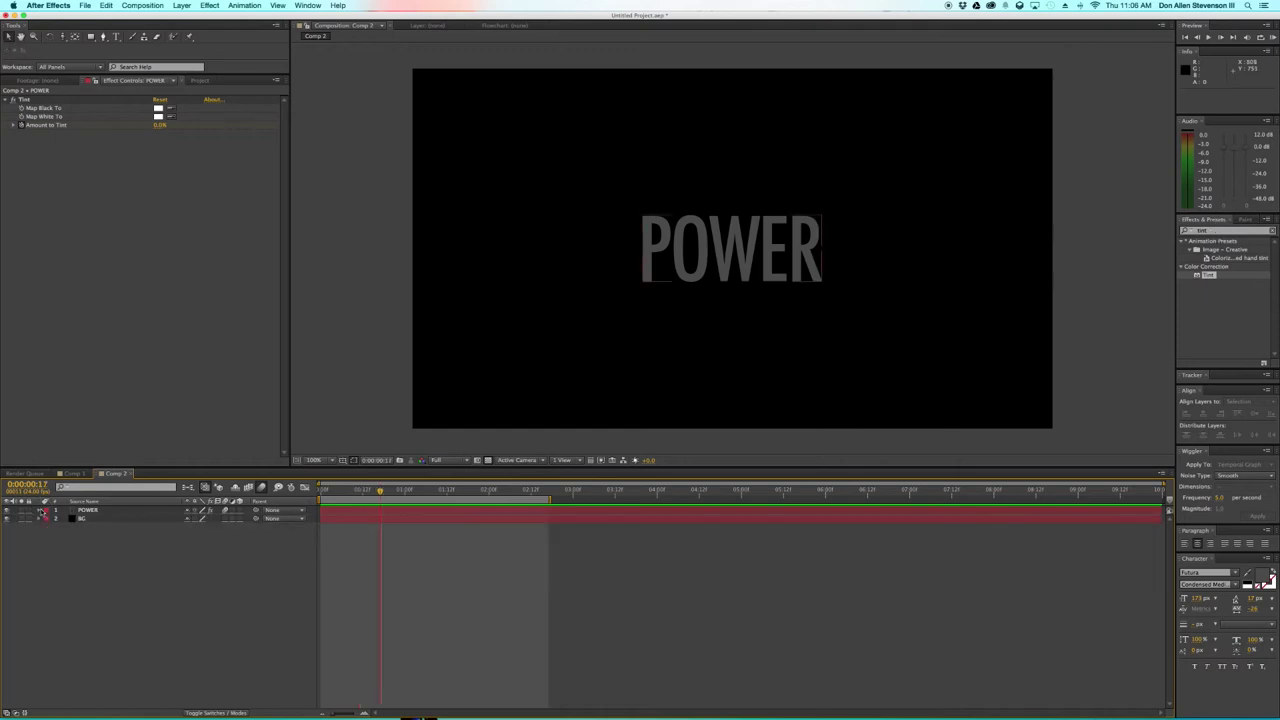
pyautogui.rightClick(119, 557)
pyautogui.moveTo(149, 562)
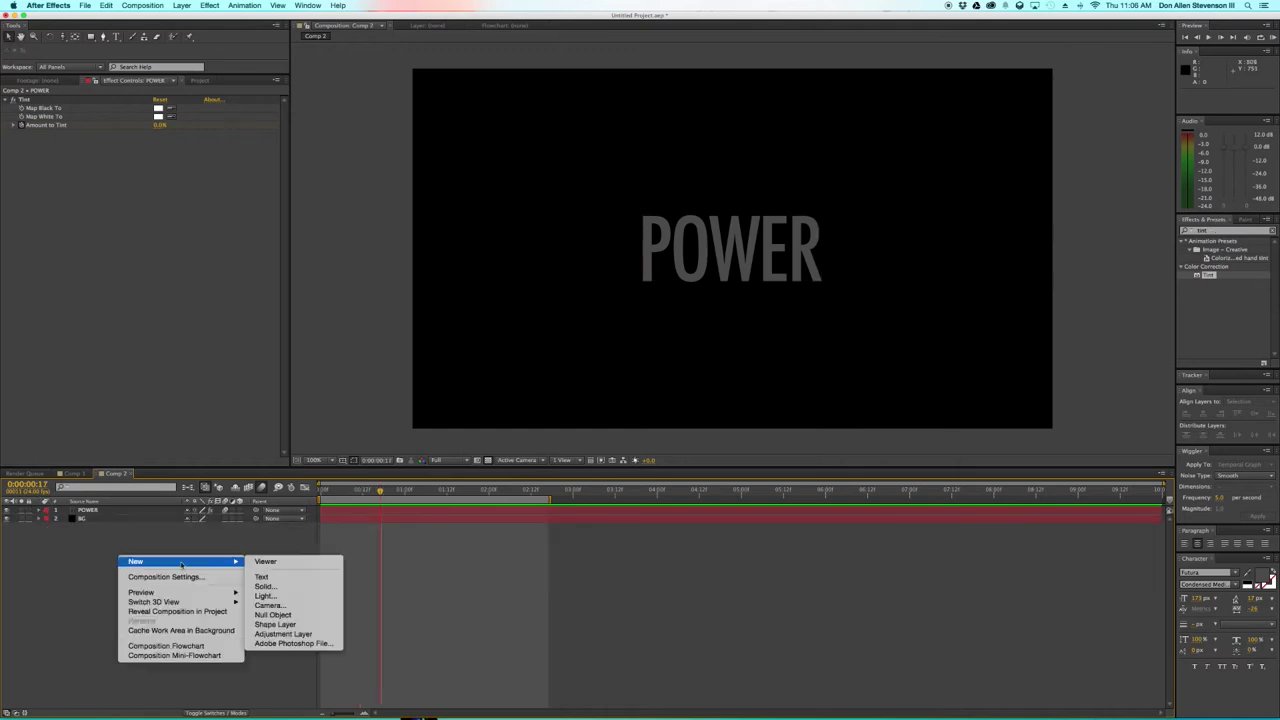
pyautogui.click(280, 586)
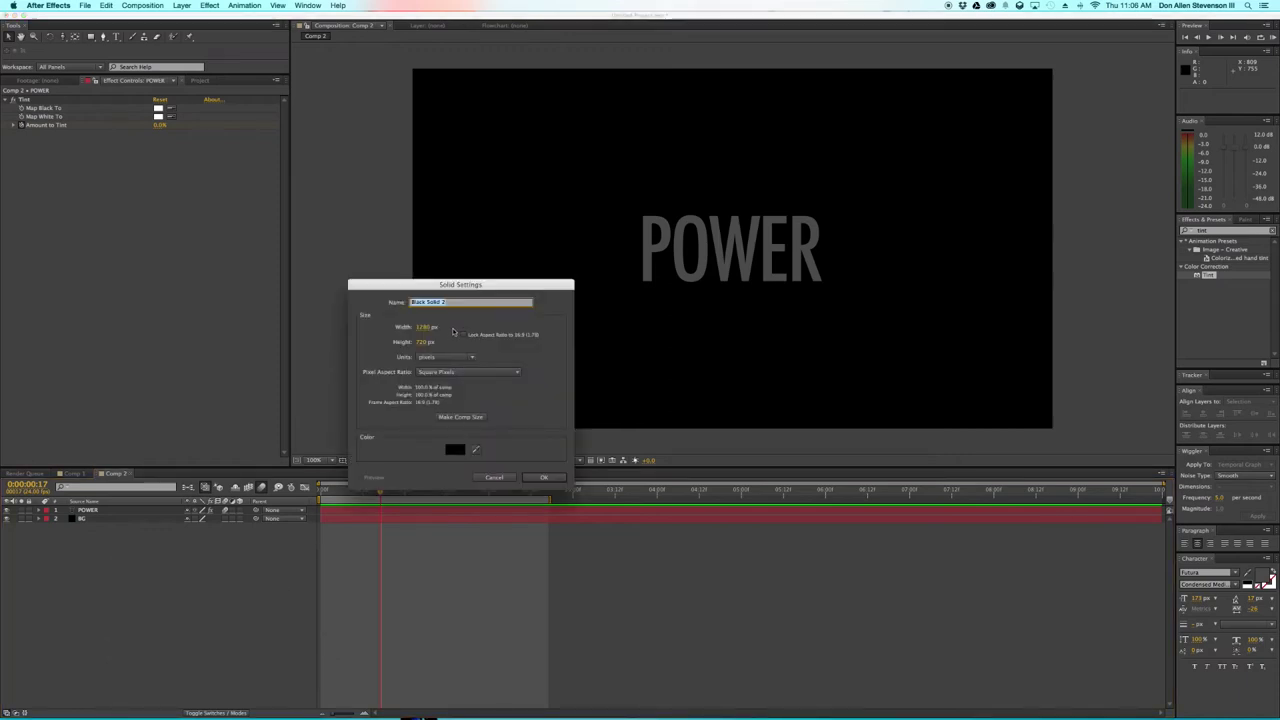
pyautogui.write('Light')
pyautogui.click(476, 418)
pyautogui.click(545, 477)
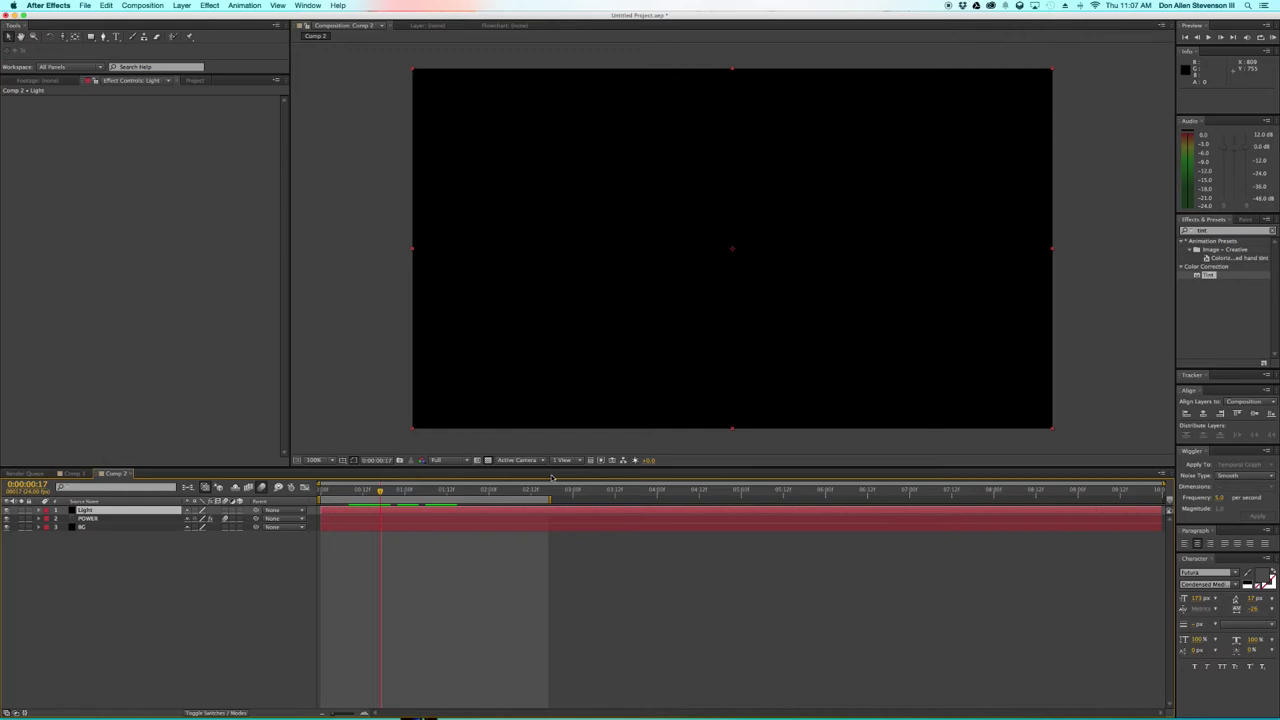
# - Search the effects for "advan" and apply Advanced Lightning to the Light solid
pyautogui.click(1212, 230)
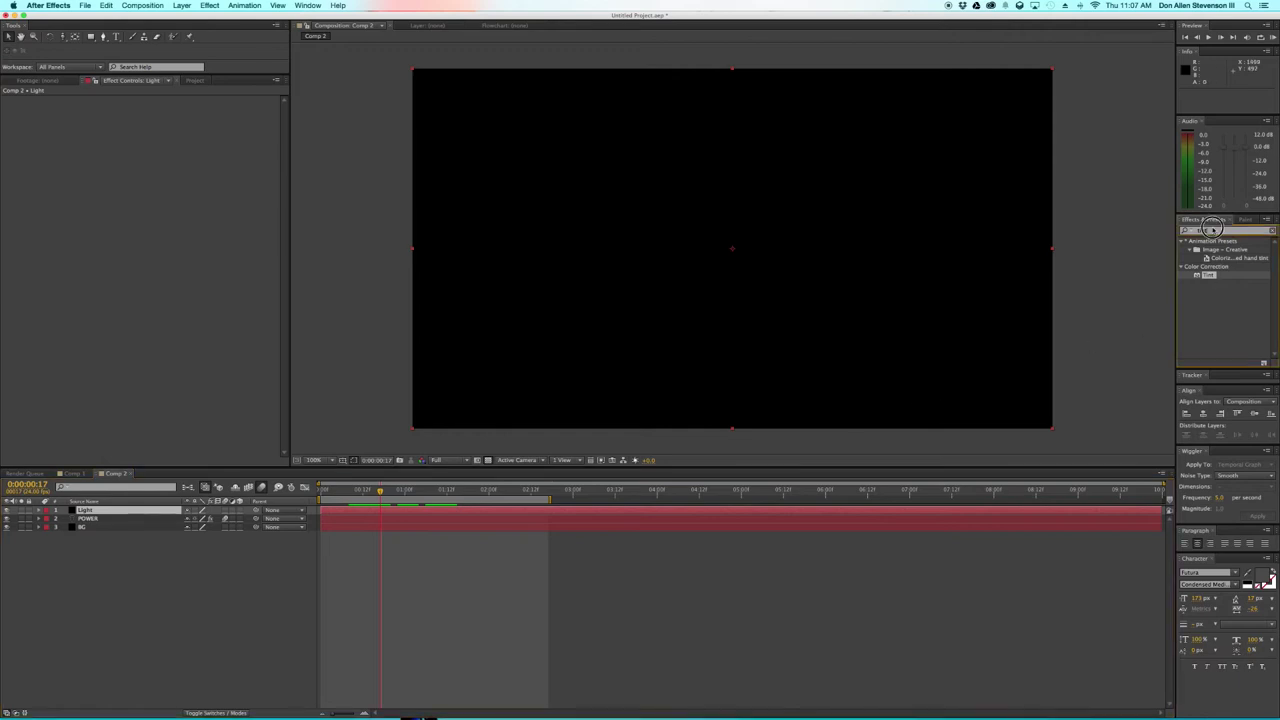
pyautogui.write('advan')
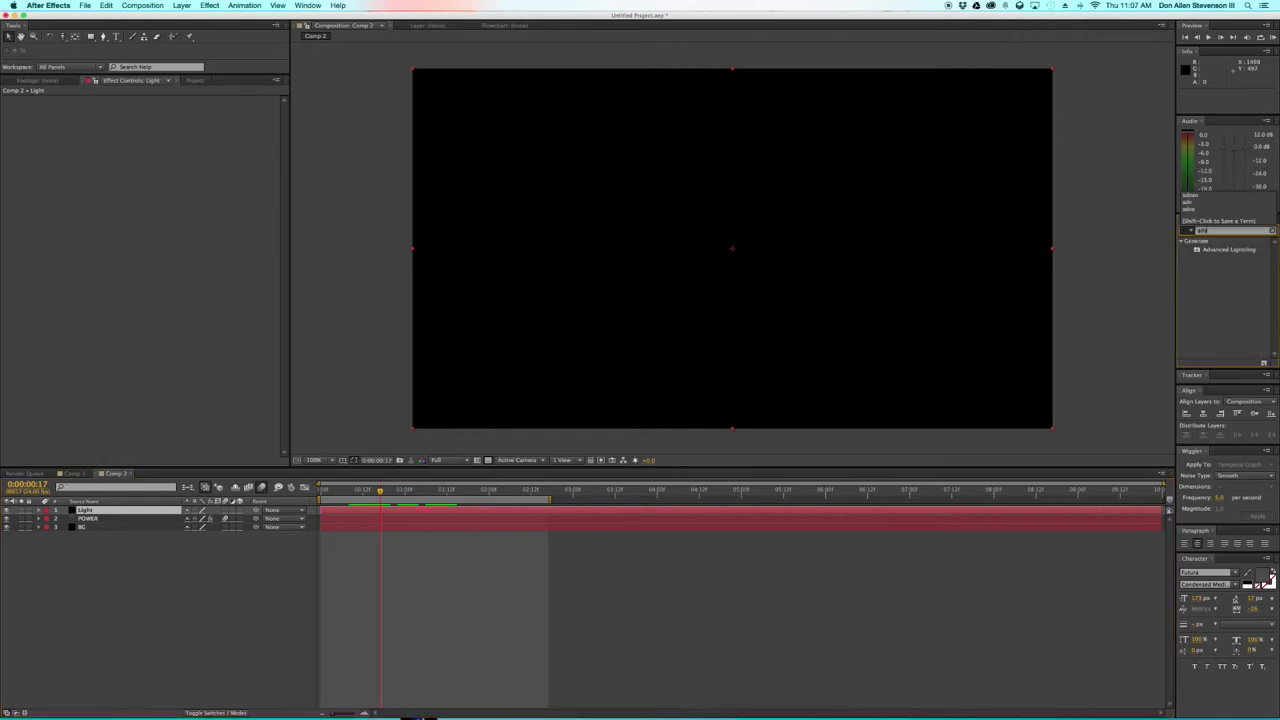
pyautogui.moveTo(1218, 250); pyautogui.dragTo(866, 225)
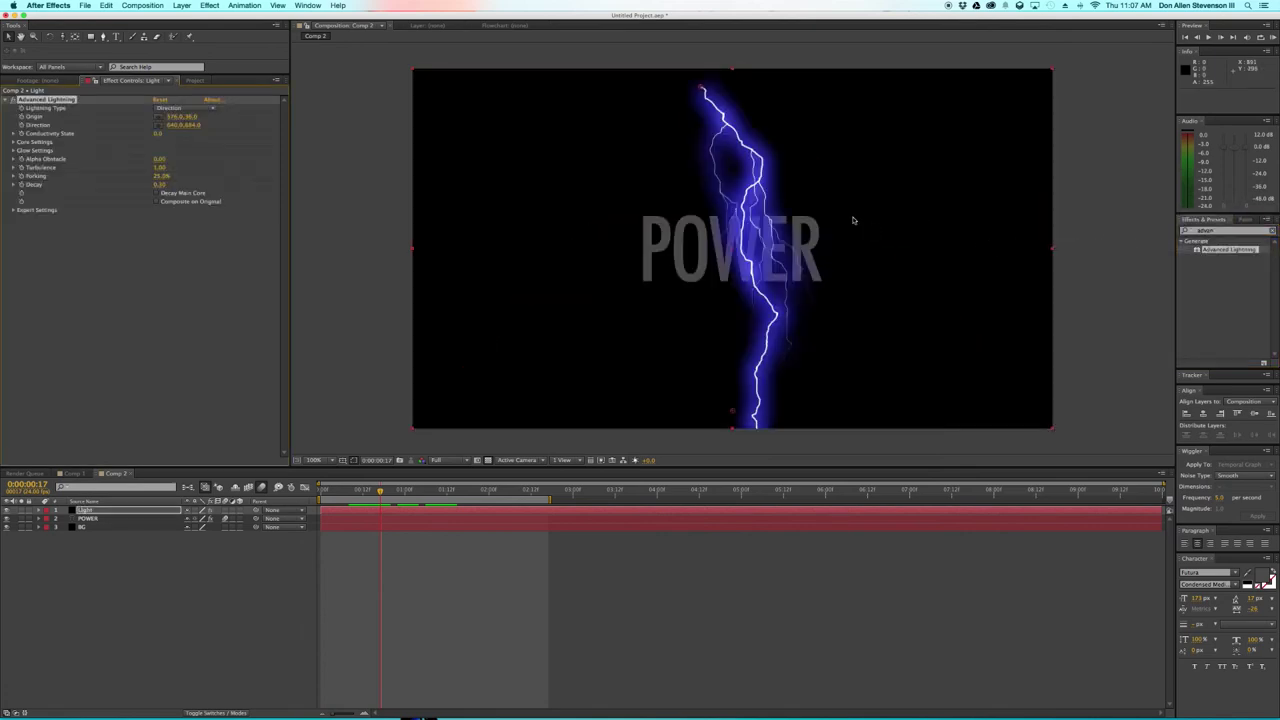
# - Set the lightning type to Strike and run the bolt across the text from Origin -143, 375 to Direction 1417, 333
pyautogui.moveTo(703, 90); pyautogui.dragTo(628, 158)
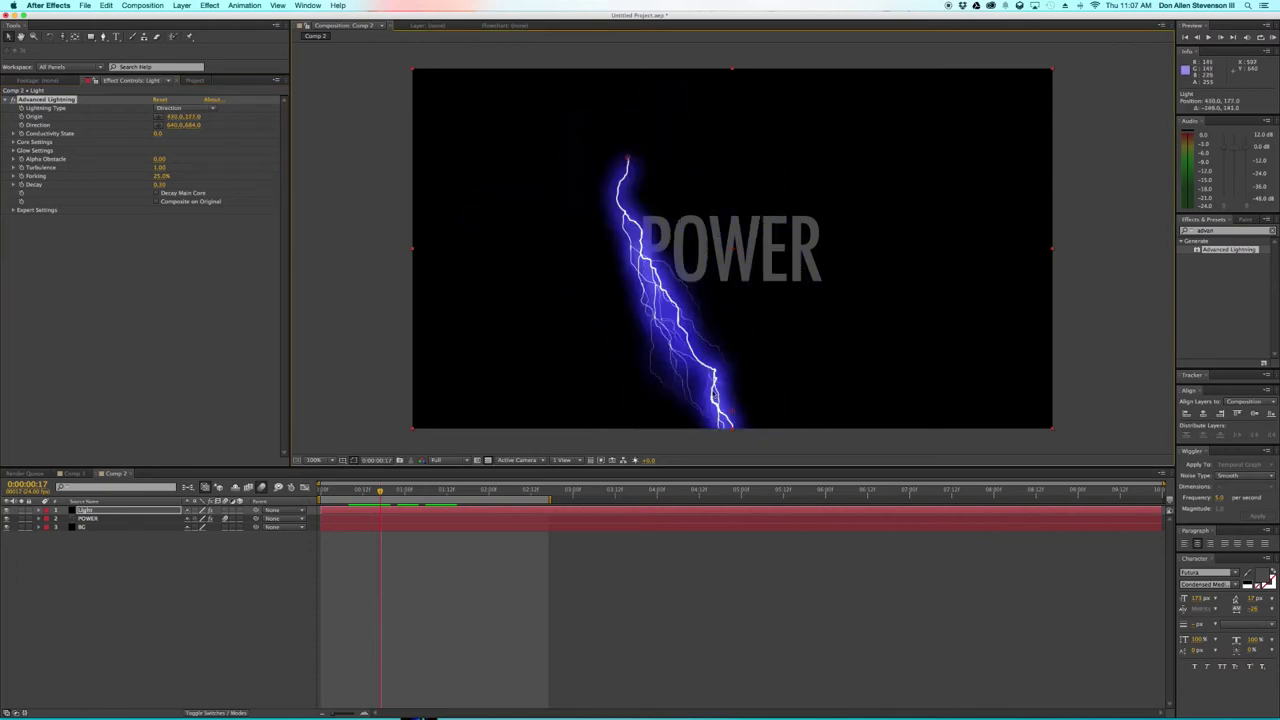
pyautogui.moveTo(737, 409); pyautogui.dragTo(849, 208)
pyautogui.moveTo(545, 200); pyautogui.dragTo(476, 252)
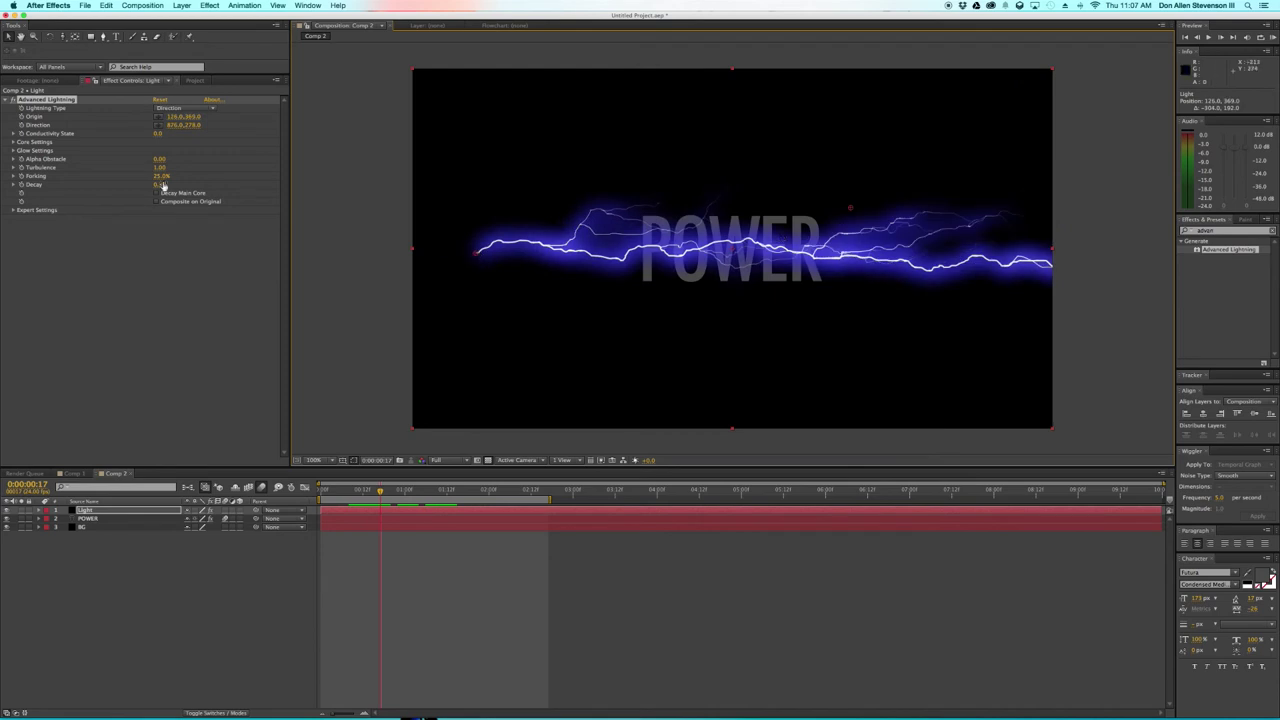
pyautogui.click(181, 108)
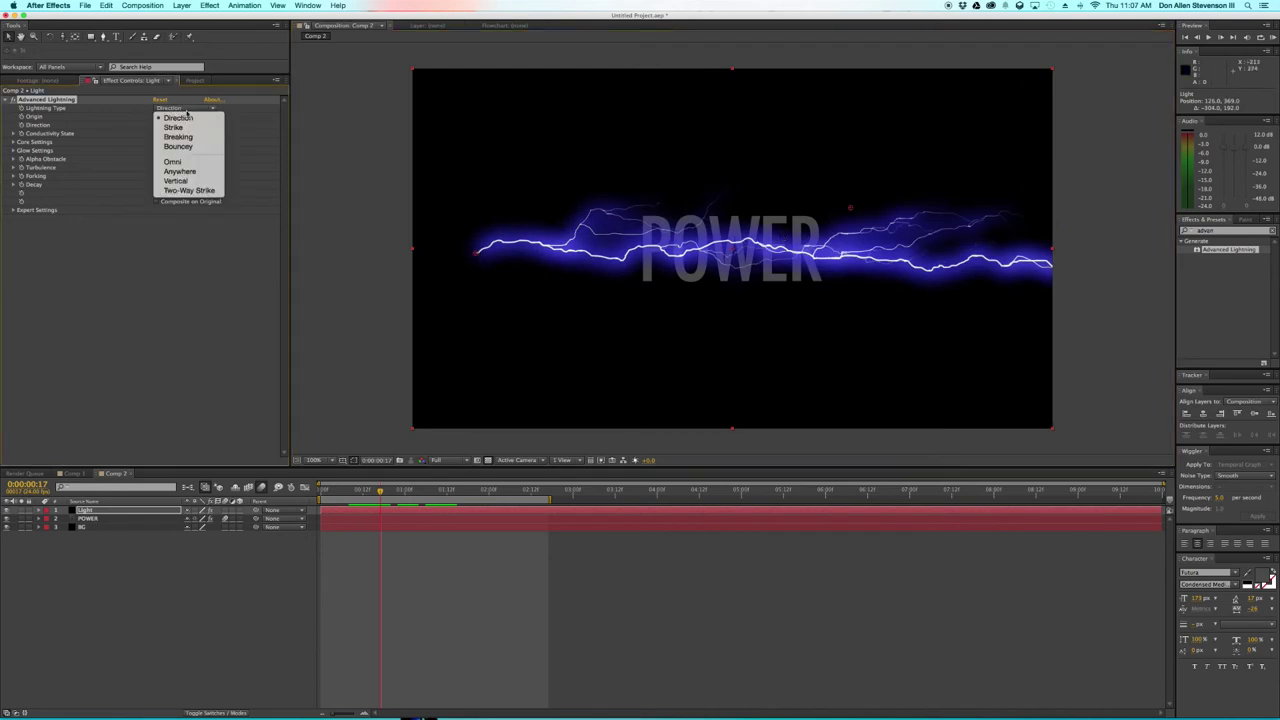
pyautogui.click(172, 125)
pyautogui.moveTo(477, 252); pyautogui.dragTo(341, 255)
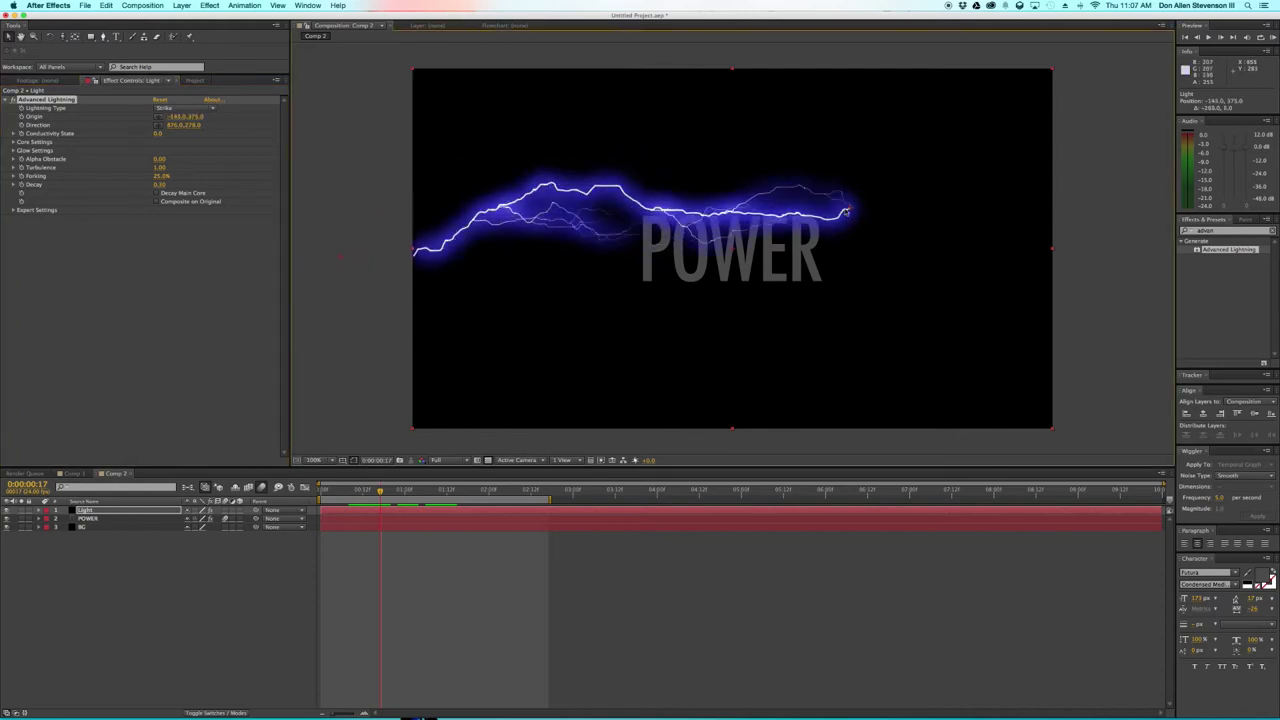
pyautogui.moveTo(848, 208); pyautogui.dragTo(1122, 236)
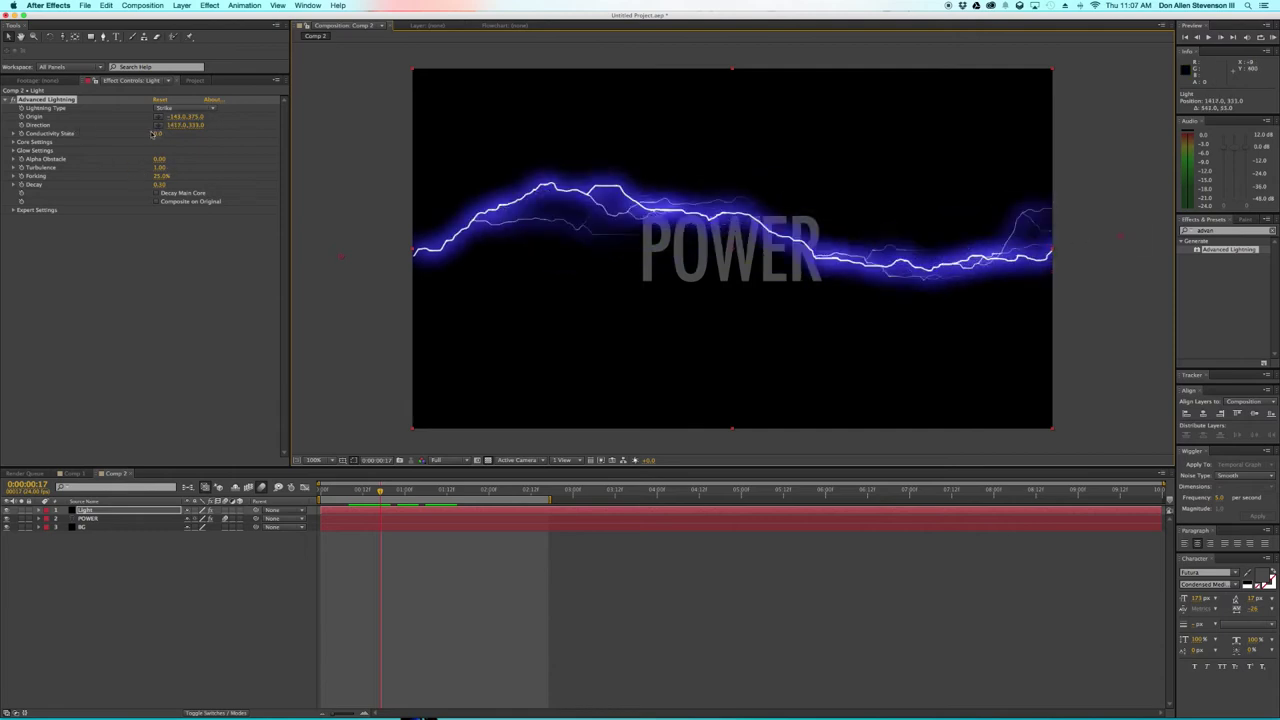
# - Set the lightning's Conductivity State to 8.1 and Forking to 13%
pyautogui.moveTo(156, 139); pyautogui.dragTo(199, 141)
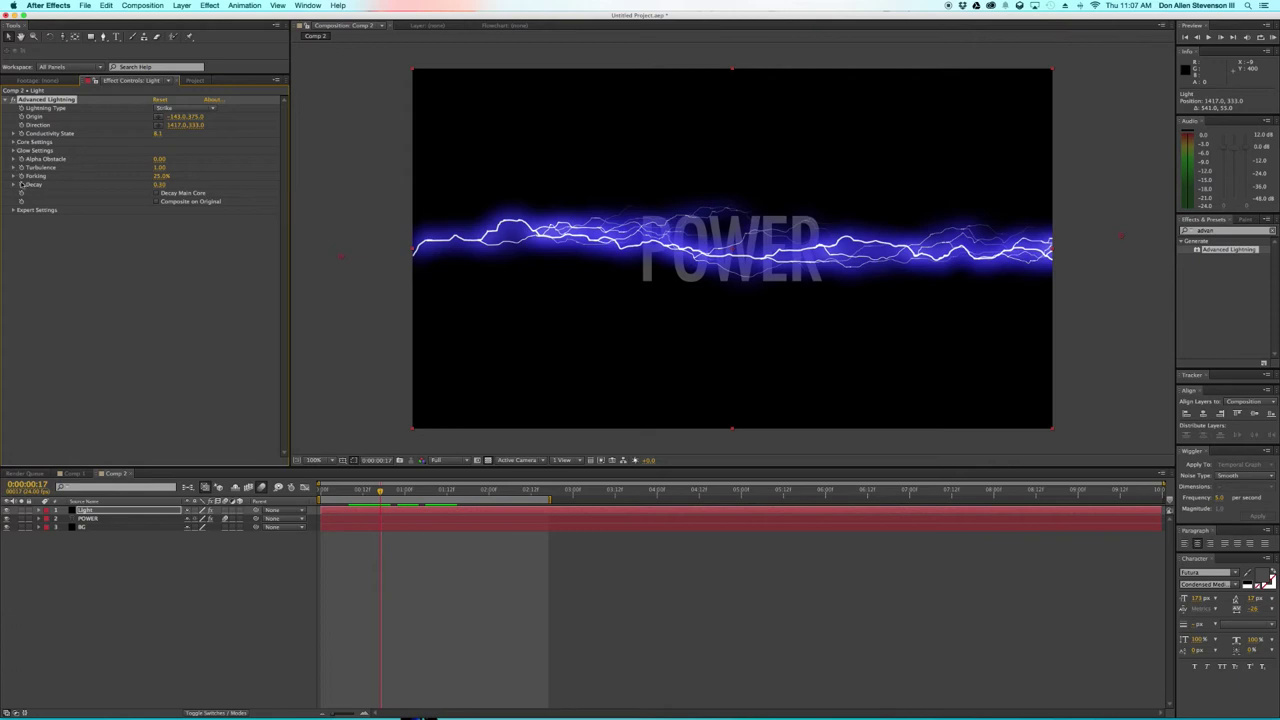
pyautogui.moveTo(160, 181); pyautogui.dragTo(248, 201)
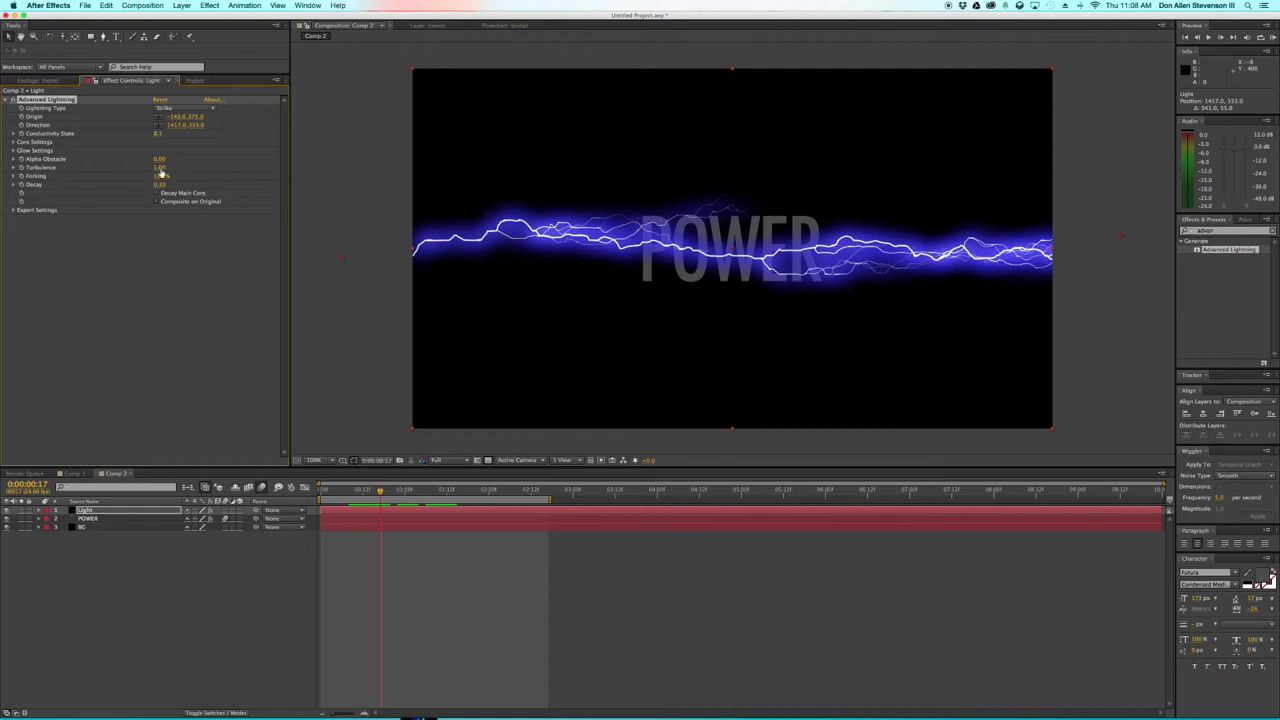
# - In the lightning's Glow Settings, set Glow Radius to 74.7, reduce Glow Opacity and change Glow Color to white
pyautogui.click(13, 151)
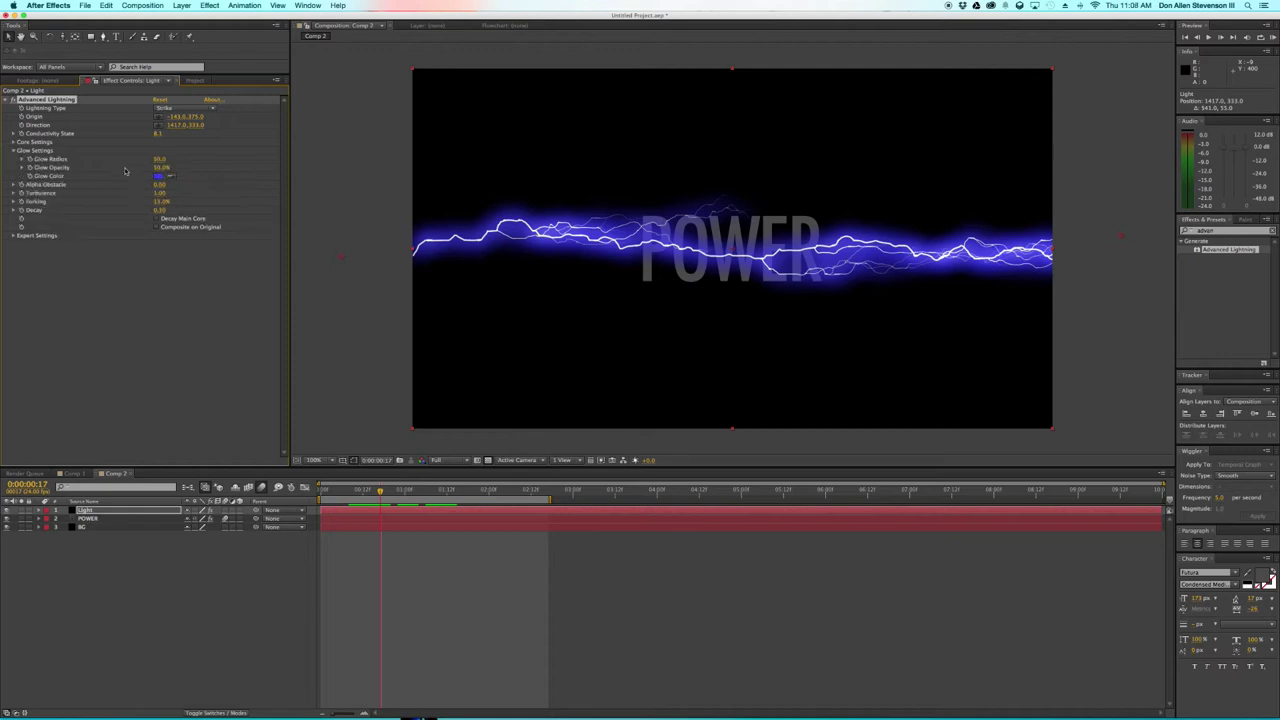
pyautogui.moveTo(161, 163); pyautogui.dragTo(280, 157)
pyautogui.moveTo(158, 167)
pyautogui.mouseDown()
pyautogui.moveTo(143, 171)
pyautogui.moveTo(155, 172)
pyautogui.mouseUp()
pyautogui.click(158, 176)
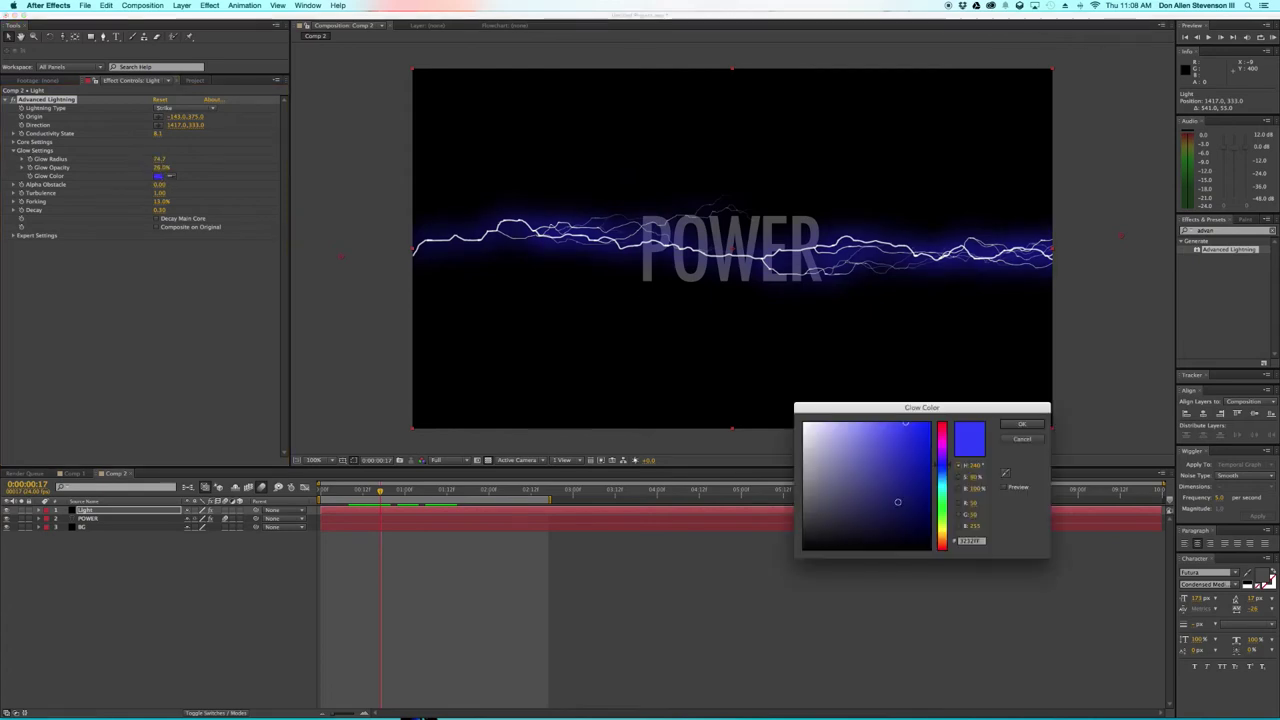
pyautogui.click(1016, 423)
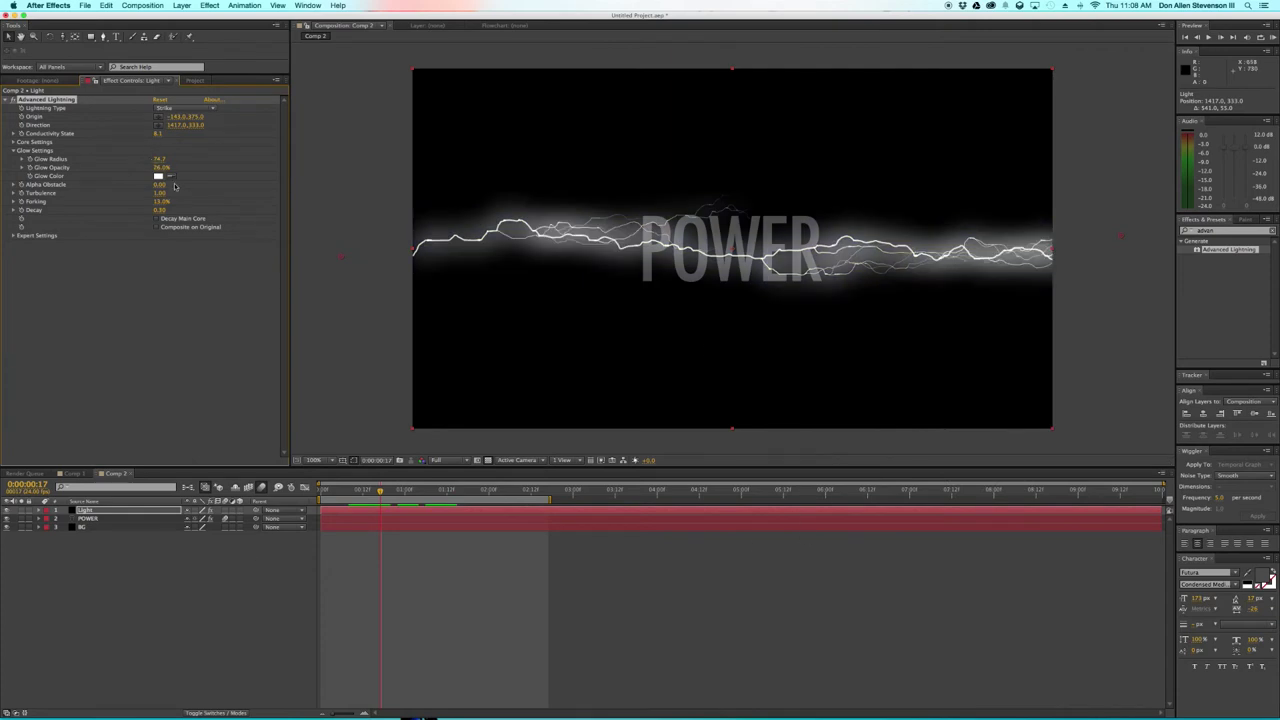
# - Reduce the lightning's Glow Radius to about 33.7 and drive its Conductivity State with the expression time*13
pyautogui.moveTo(158, 162); pyautogui.dragTo(12, 214)
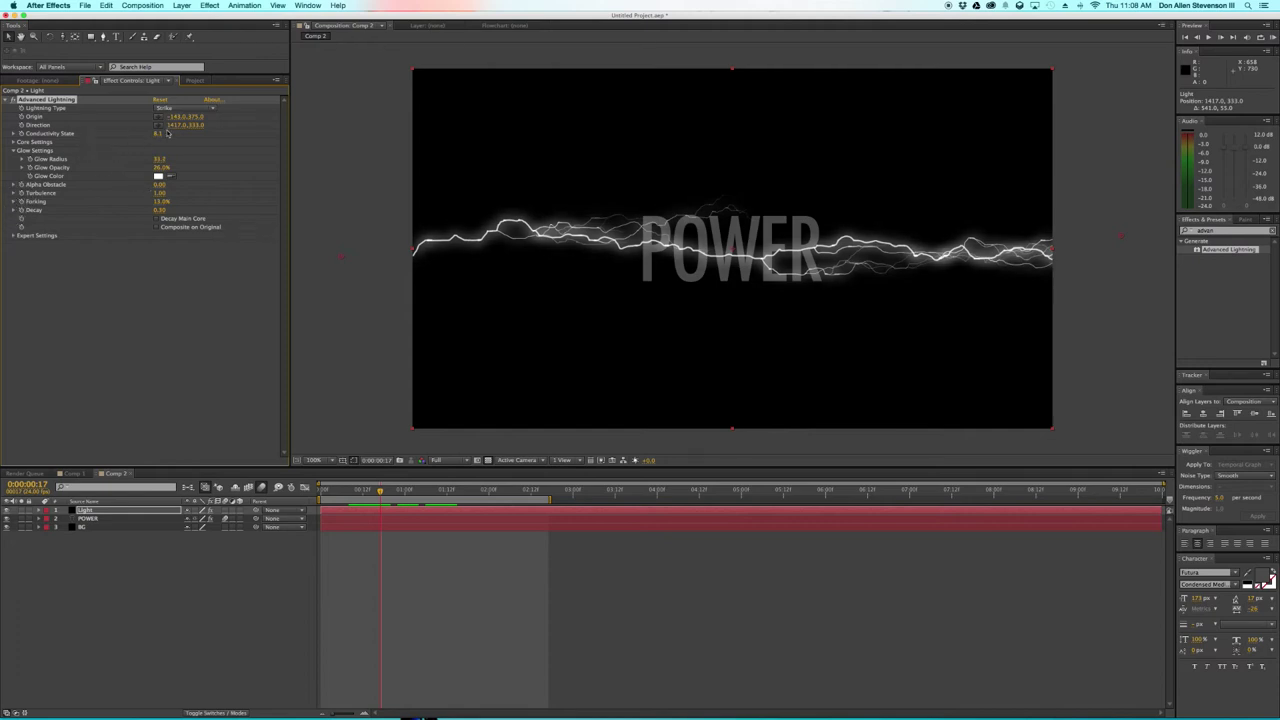
pyautogui.click(14, 134)
pyautogui.click(14, 134)
pyautogui.keyDown('alt'); pyautogui.click(21, 134); pyautogui.keyUp('alt')
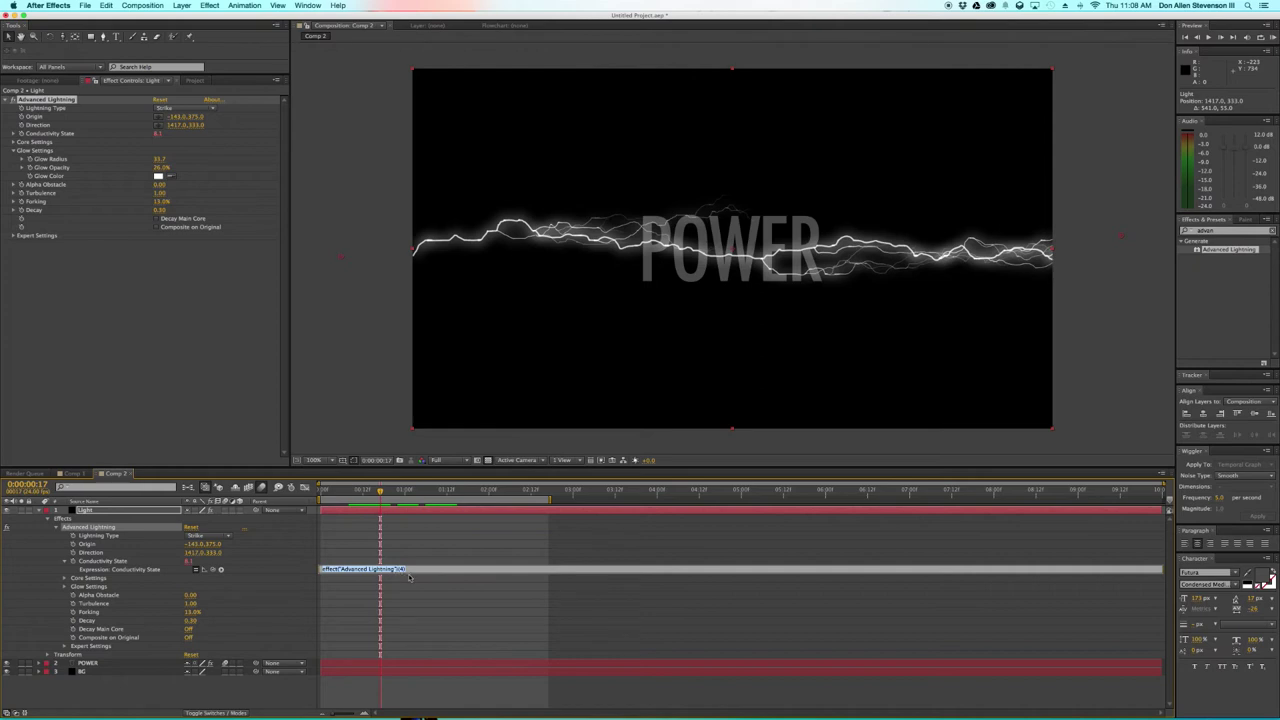
pyautogui.press('BackSpace')
pyautogui.click(410, 547)
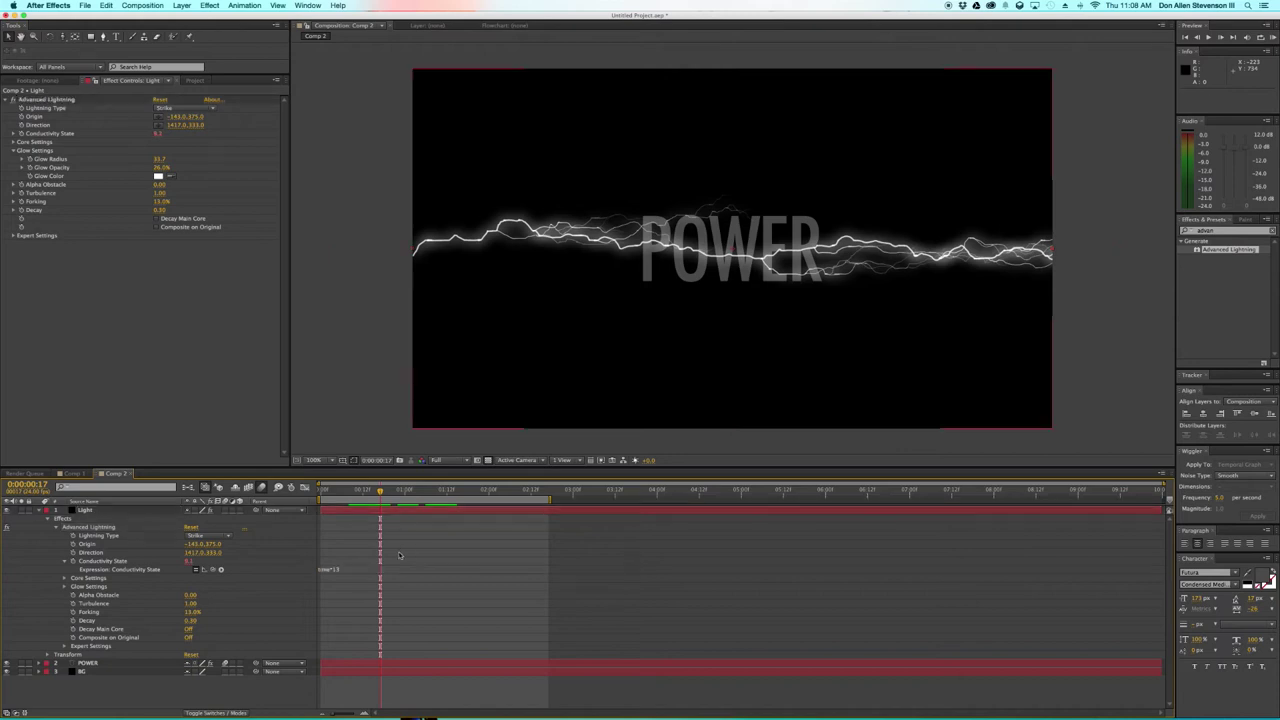
pyautogui.moveTo(346, 495); pyautogui.dragTo(318, 495)
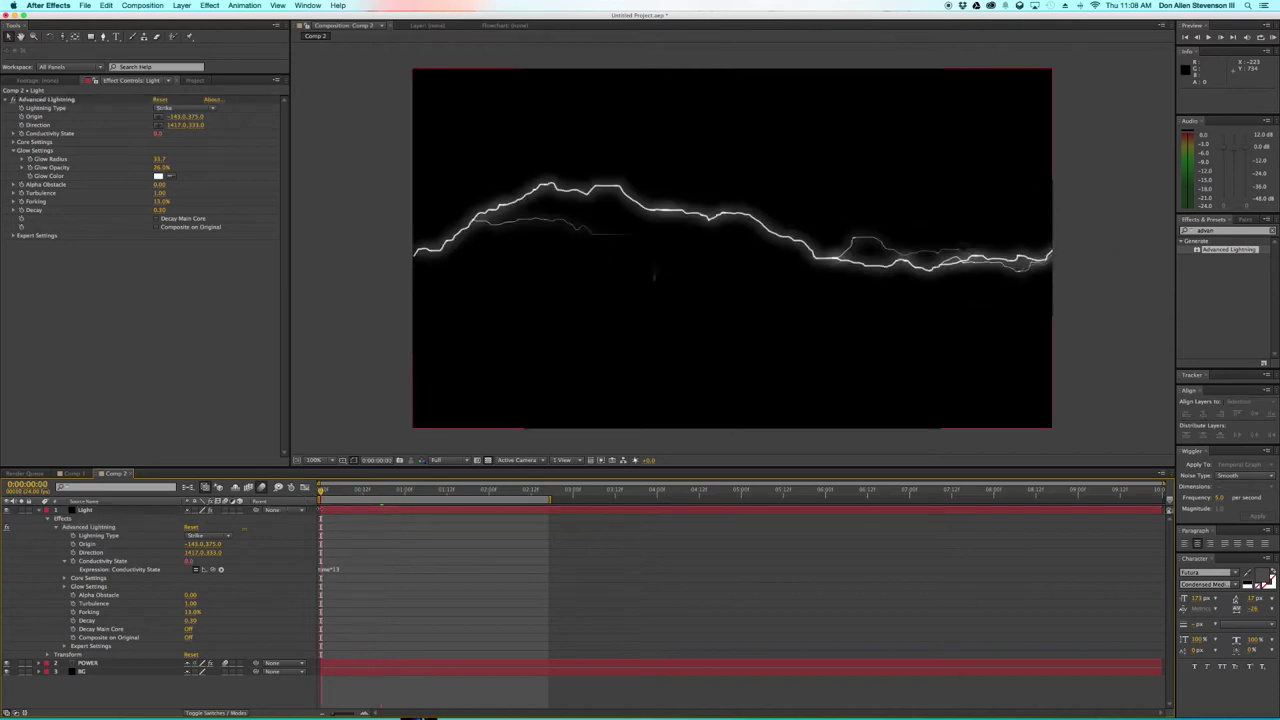
pyautogui.press('space')
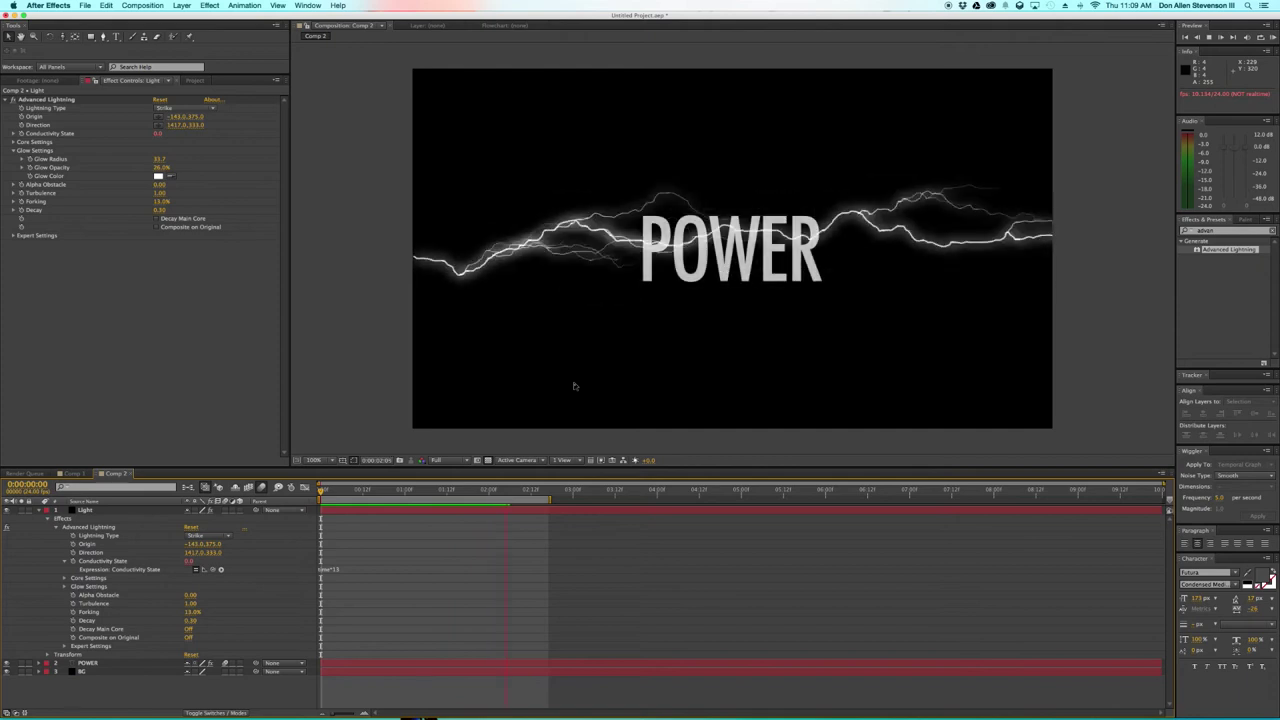
# - Try playing the animation with the Conductivity State expression cleared, and undo that expression edit
pyautogui.click(330, 569)
pyautogui.press('BackSpace')
pyautogui.click(374, 535)
pyautogui.click(324, 491)
pyautogui.press('space')
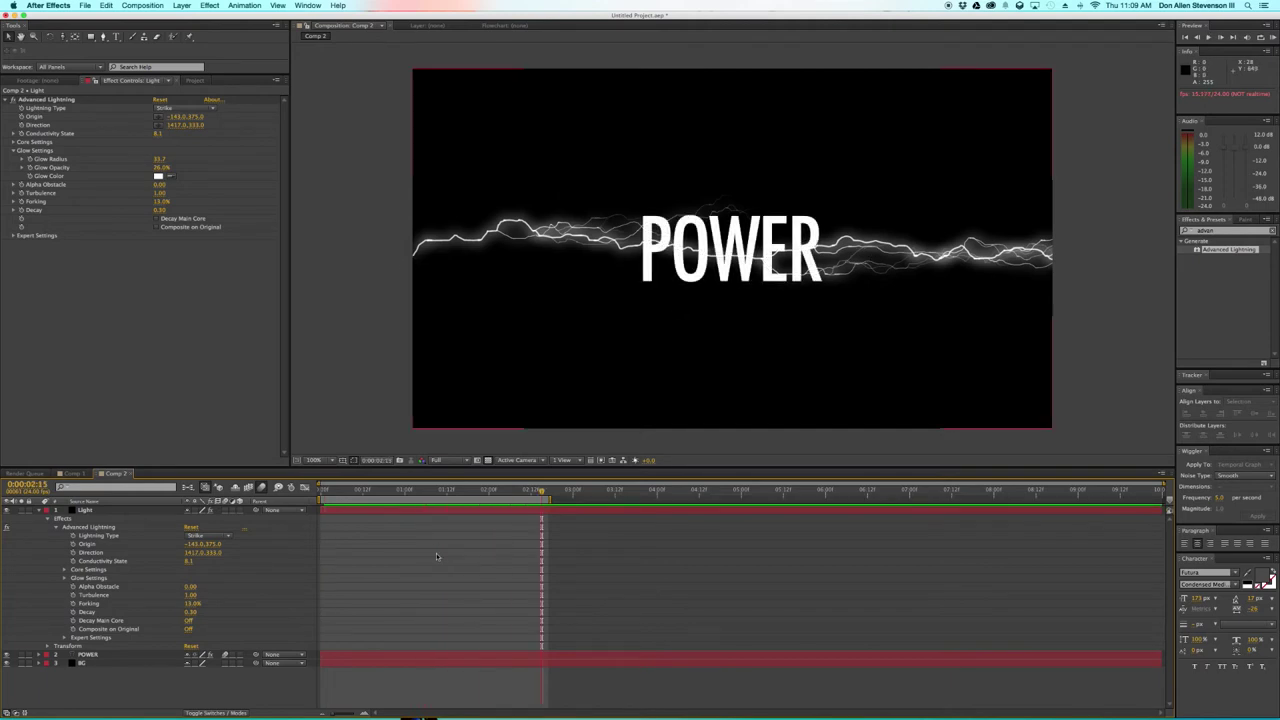
pyautogui.press('super+z')
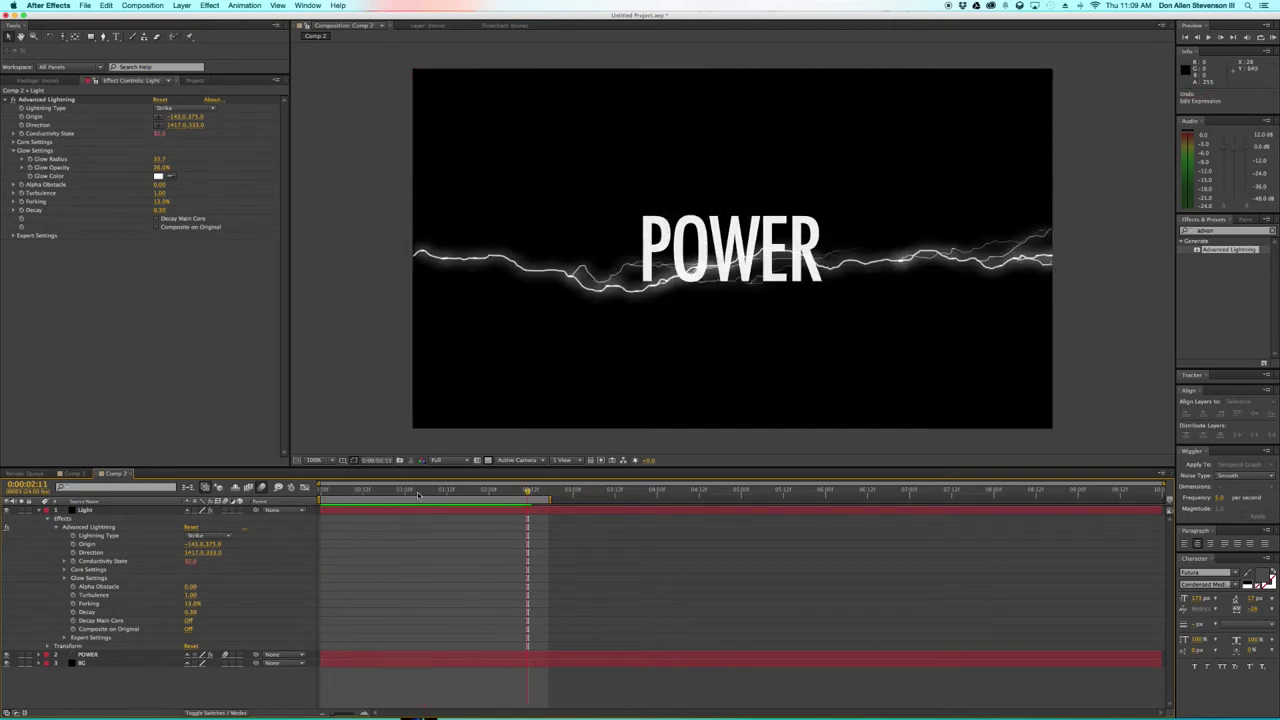
pyautogui.press('KP_0')
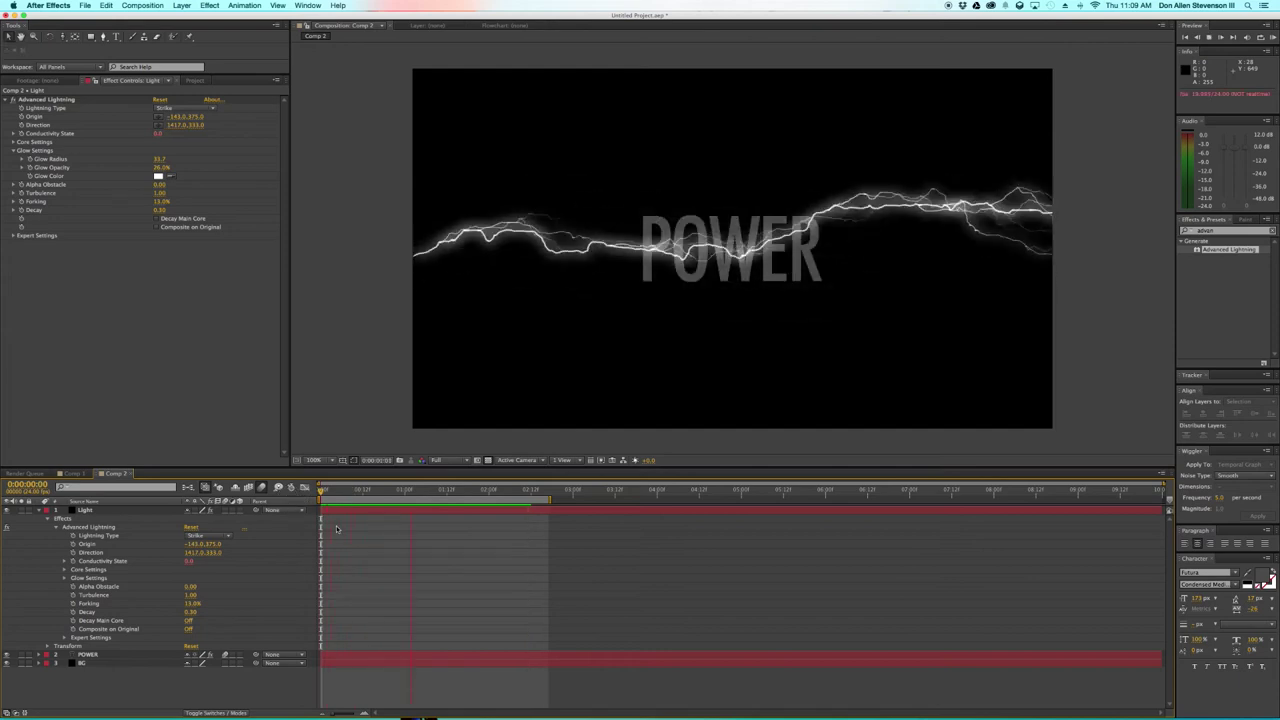
pyautogui.press('space')
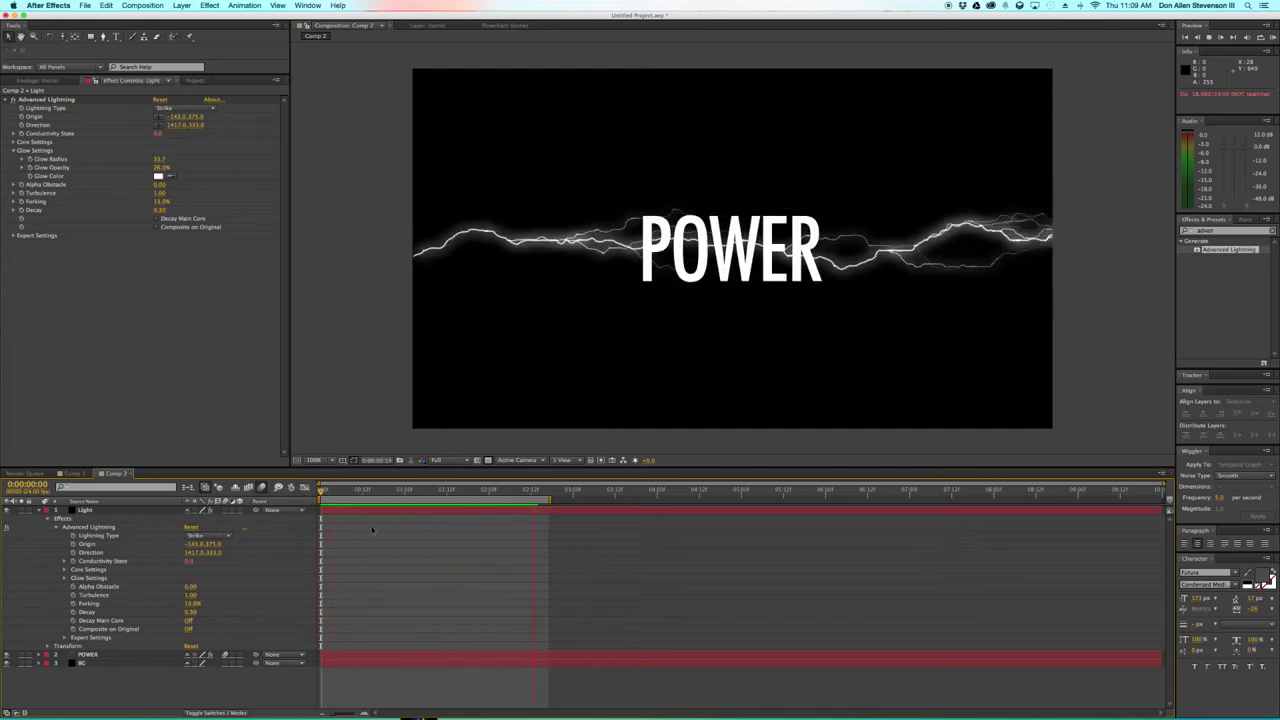
# - Remove the Conductivity State expression, add a new one reading time*400, and preview the lightning
pyautogui.click(131, 562)
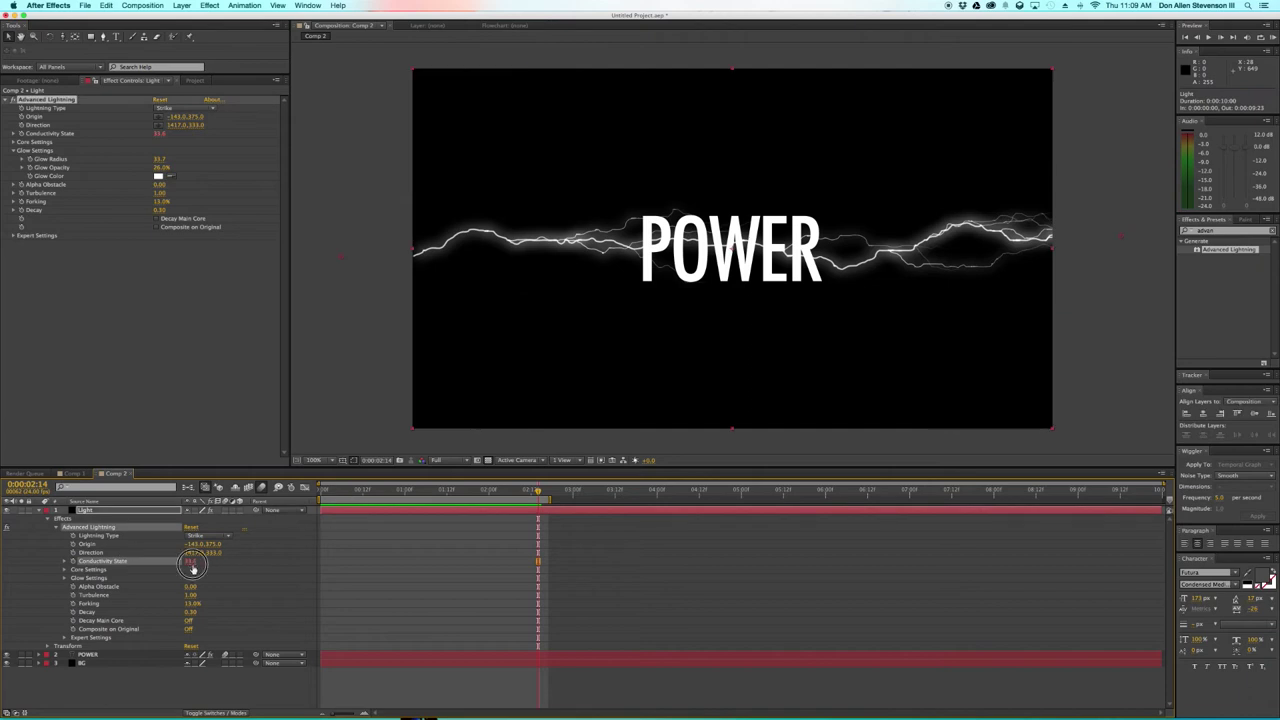
pyautogui.click(226, 564)
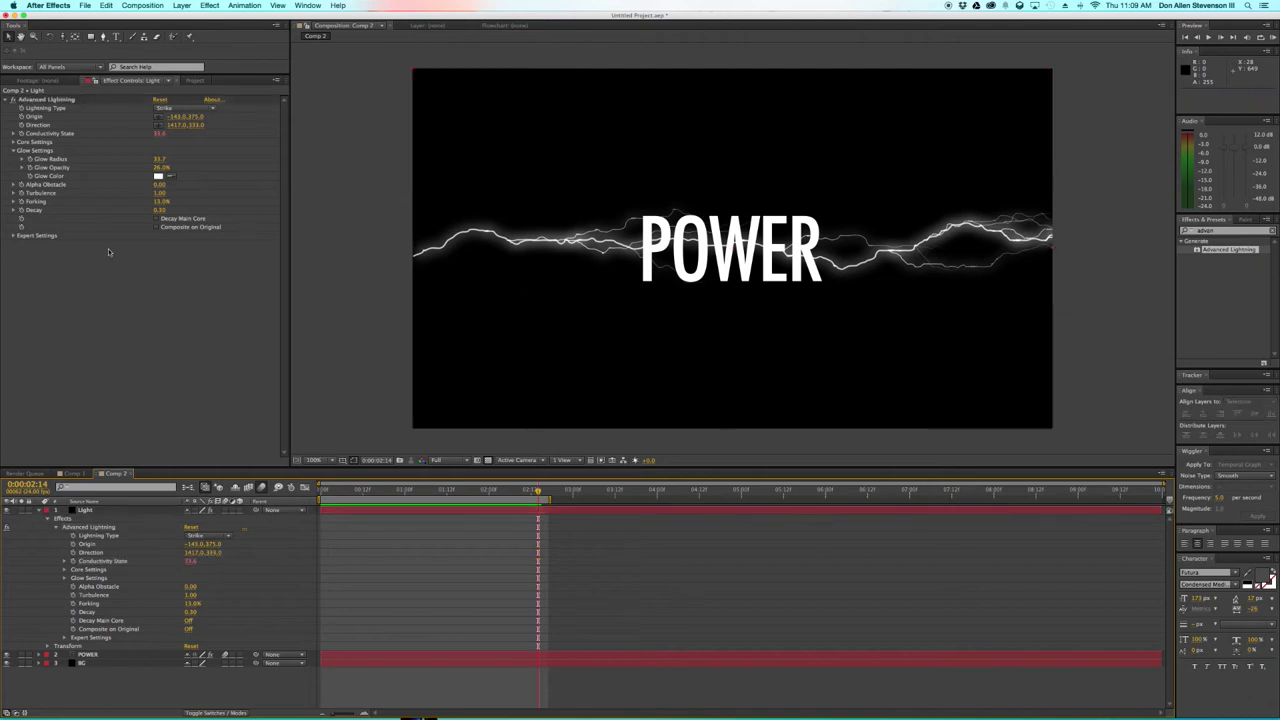
pyautogui.keyDown('alt'); pyautogui.click(22, 134); pyautogui.keyUp('alt')
pyautogui.rightClick(22, 134)
pyautogui.click(22, 134)
pyautogui.keyDown('alt'); pyautogui.click(21, 134); pyautogui.keyUp('alt')
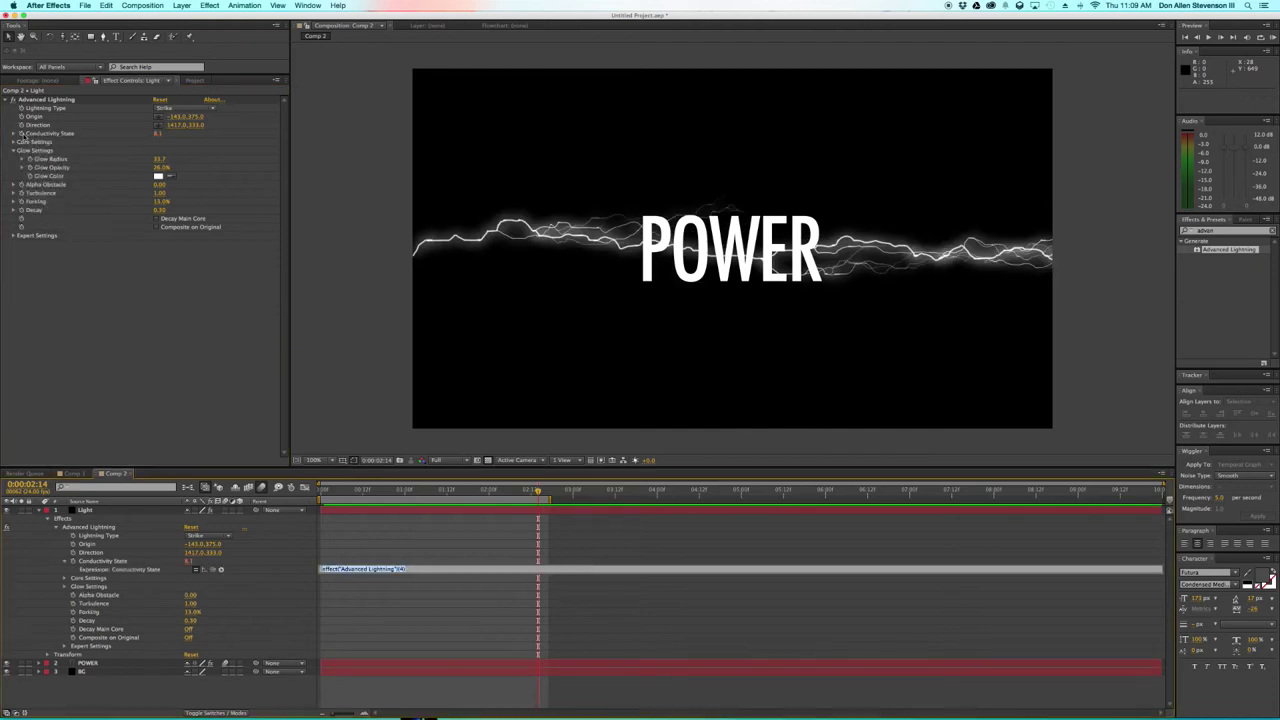
pyautogui.press('BackSpace')
pyautogui.click(486, 540)
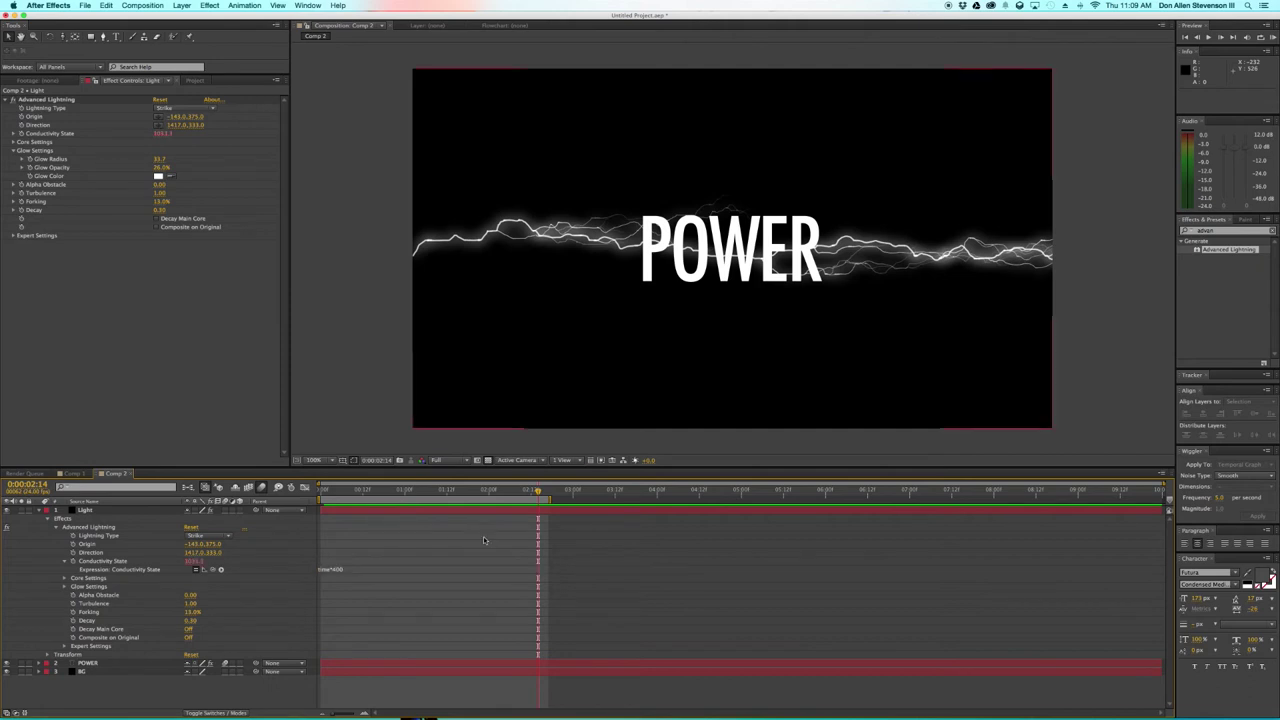
pyautogui.press('space')
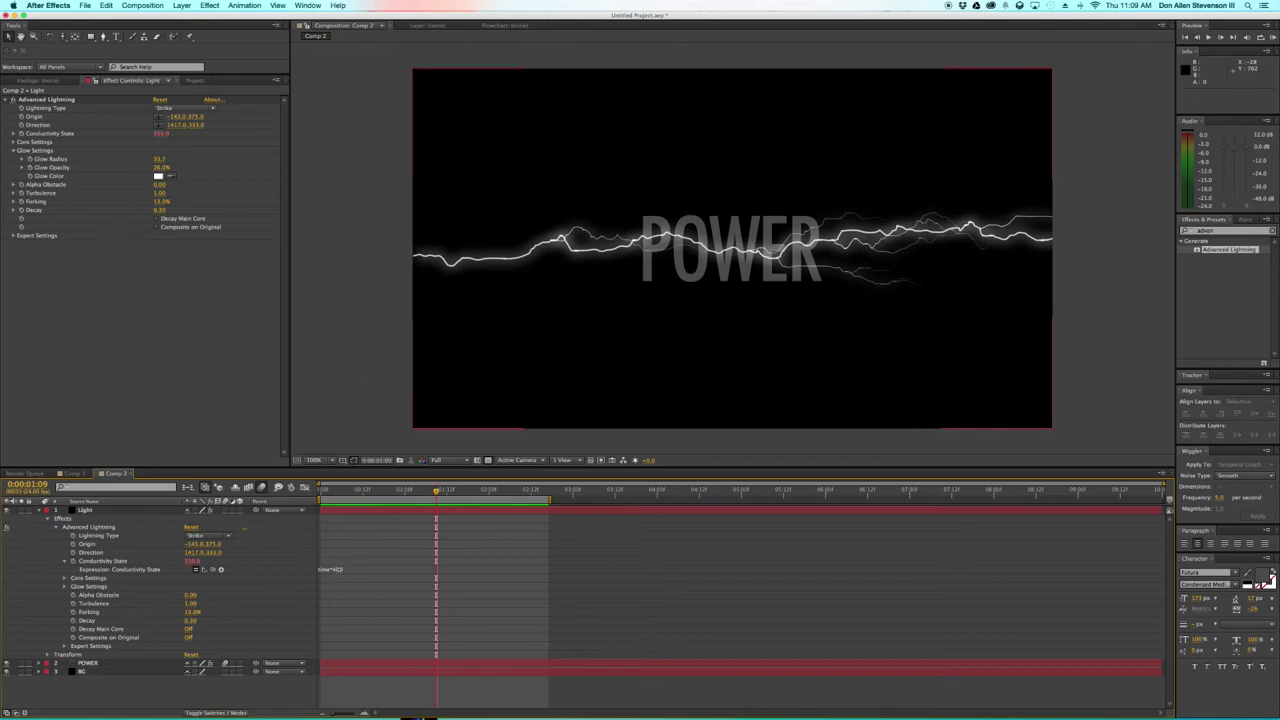
# - Set the Conductivity State expression to time*20 and preview the lightning's speed
pyautogui.click(340, 569)
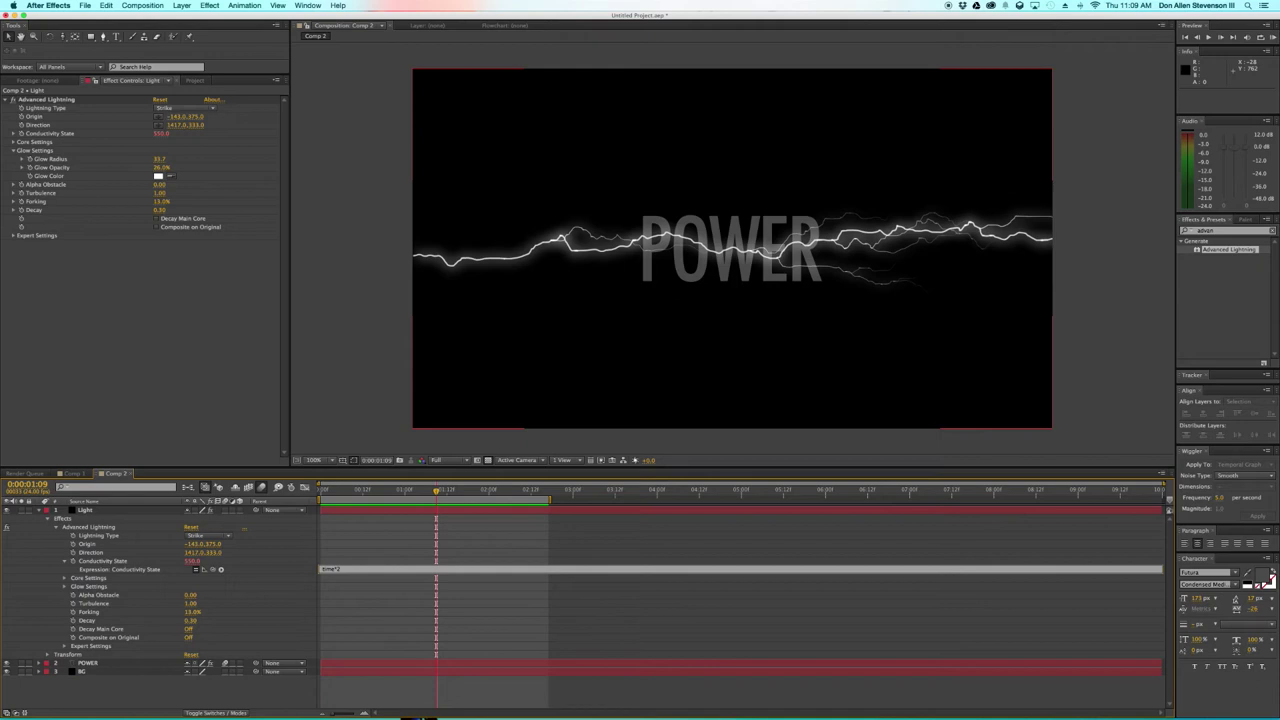
pyautogui.click(403, 537)
pyautogui.press('KP_0')
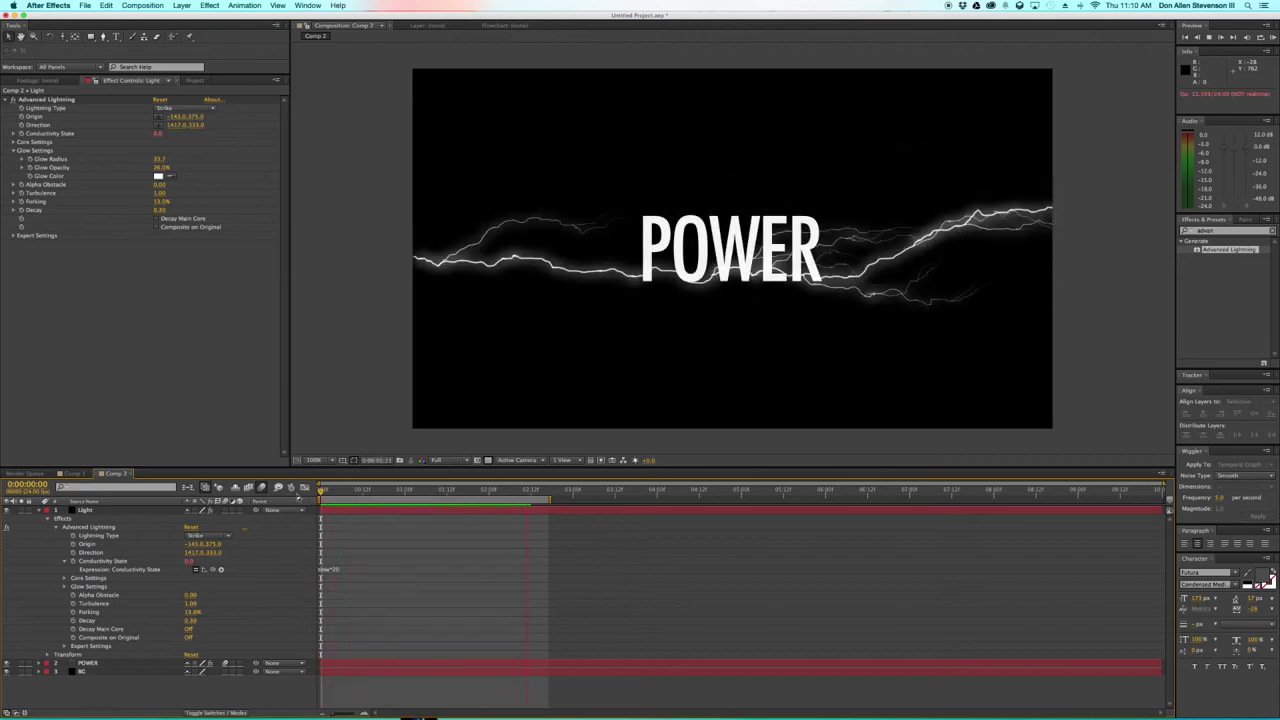
pyautogui.press('space')
# - Split the Light layer at 0:00:00:21 and delete the segment before the cut
pyautogui.moveTo(375, 491)
pyautogui.mouseDown()
pyautogui.moveTo(320, 492)
pyautogui.moveTo(406, 498)
pyautogui.moveTo(394, 498)
pyautogui.mouseUp()
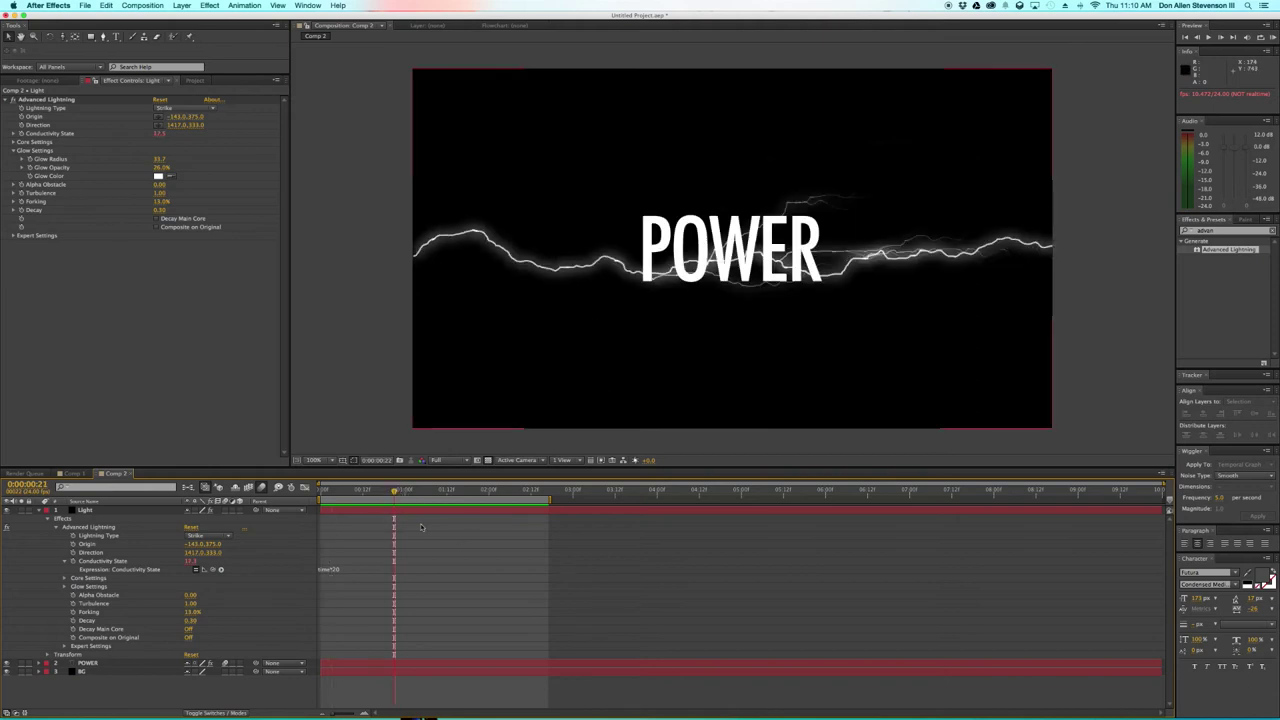
pyautogui.click(426, 530)
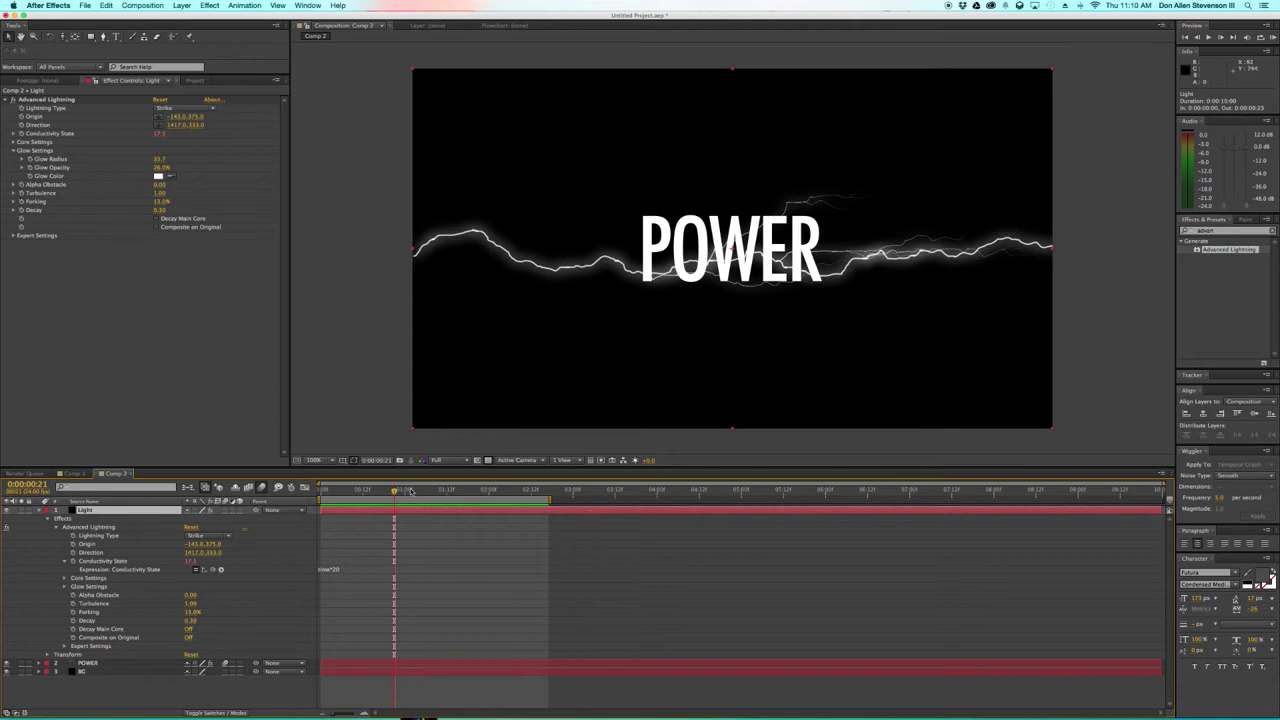
pyautogui.click(429, 527)
pyautogui.click(411, 511)
pyautogui.click(414, 524)
pyautogui.click(409, 511)
pyautogui.click(135, 6)
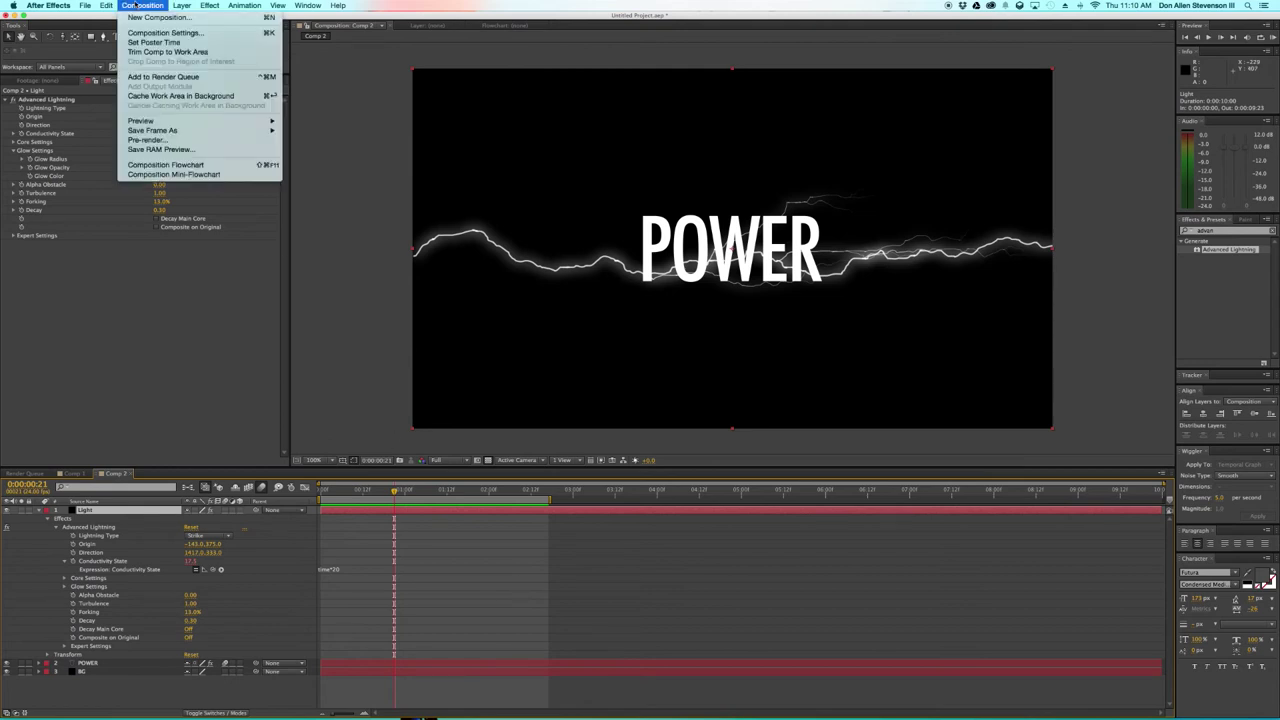
pyautogui.moveTo(195, 5)
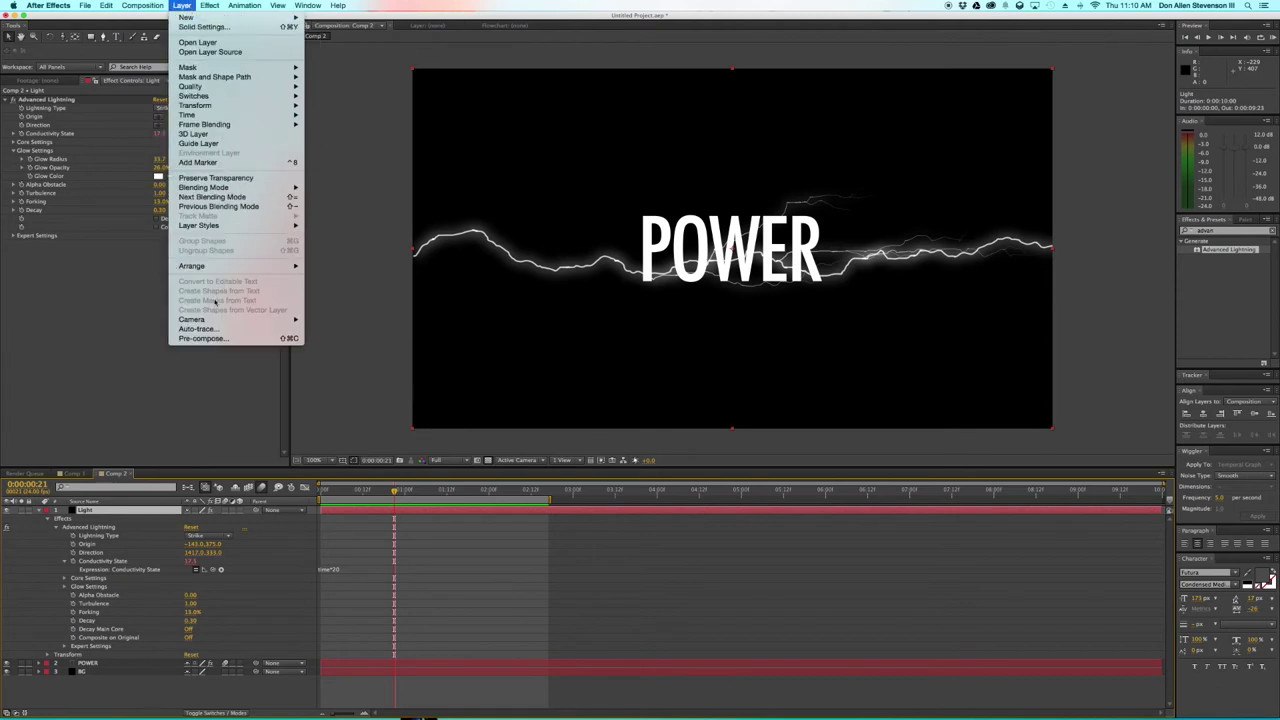
pyautogui.moveTo(87, 6)
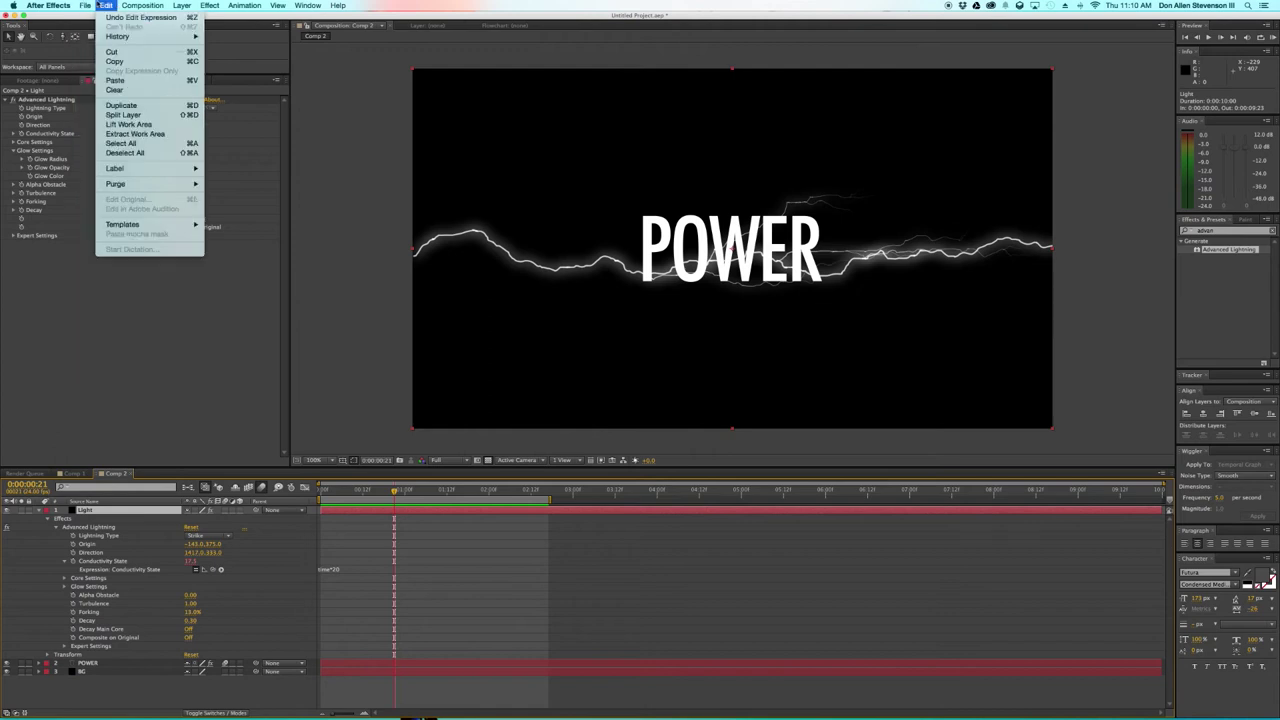
pyautogui.click(264, 374)
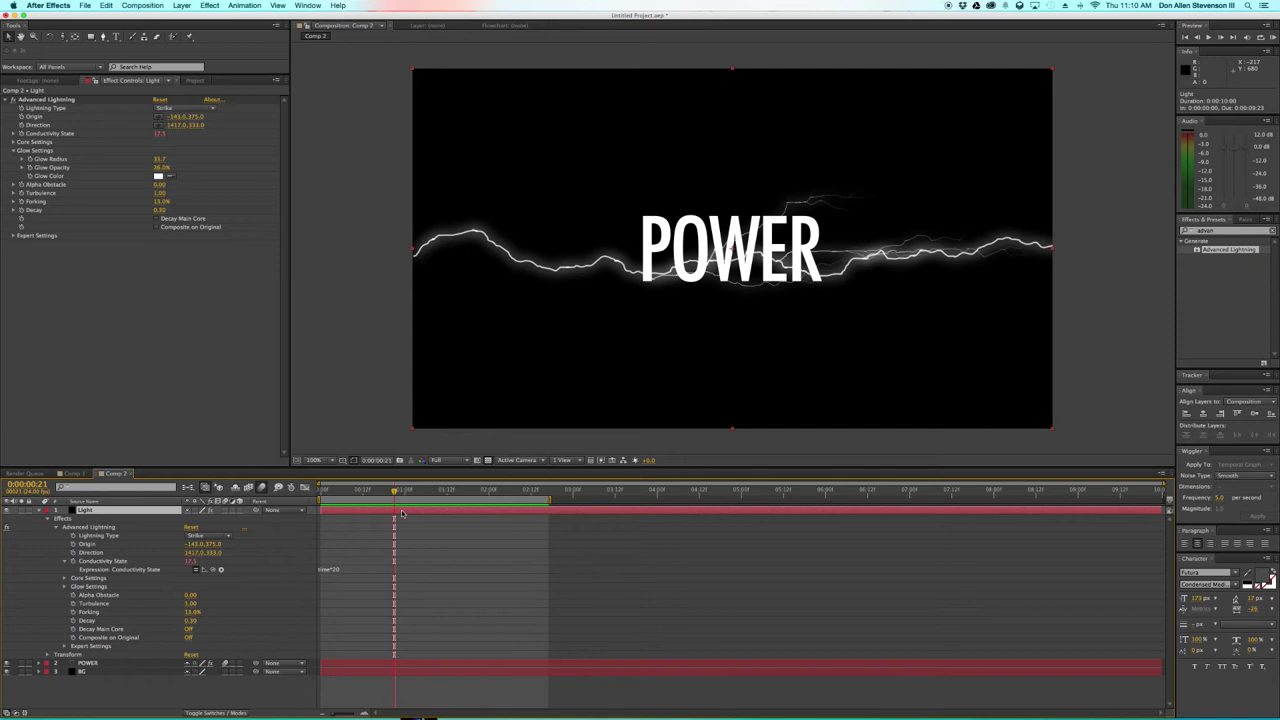
pyautogui.press('super+d')
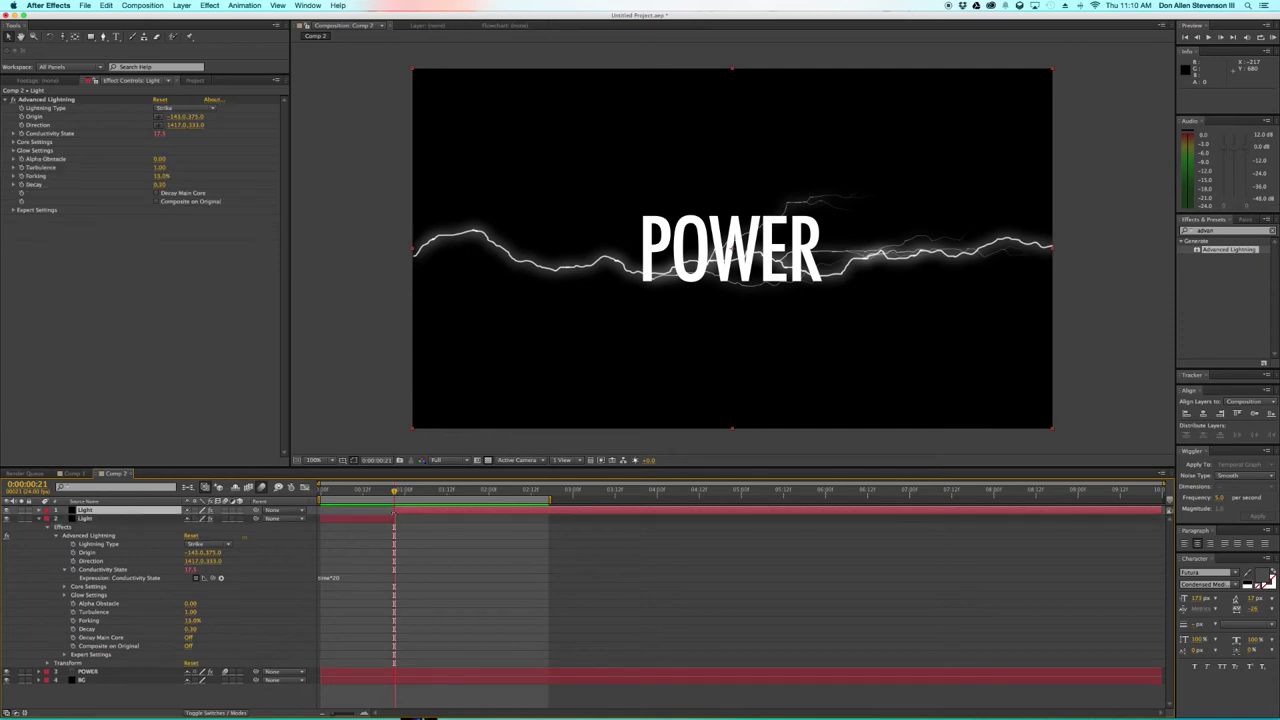
pyautogui.click(380, 520)
pyautogui.press('Delete')
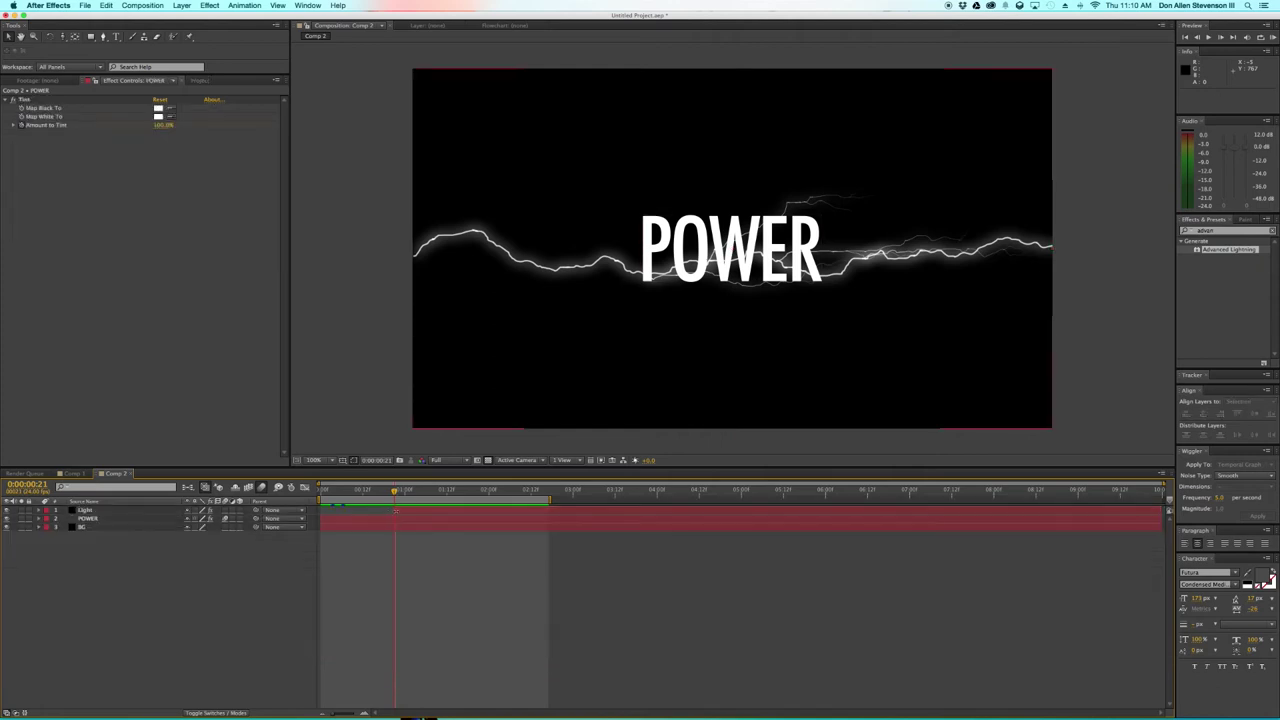
# - Split the Light layer at 0:00:00:23 and shift the segment after the cut to start at about 0:00:02:03
pyautogui.click(388, 490)
pyautogui.moveTo(388, 491); pyautogui.dragTo(401, 494)
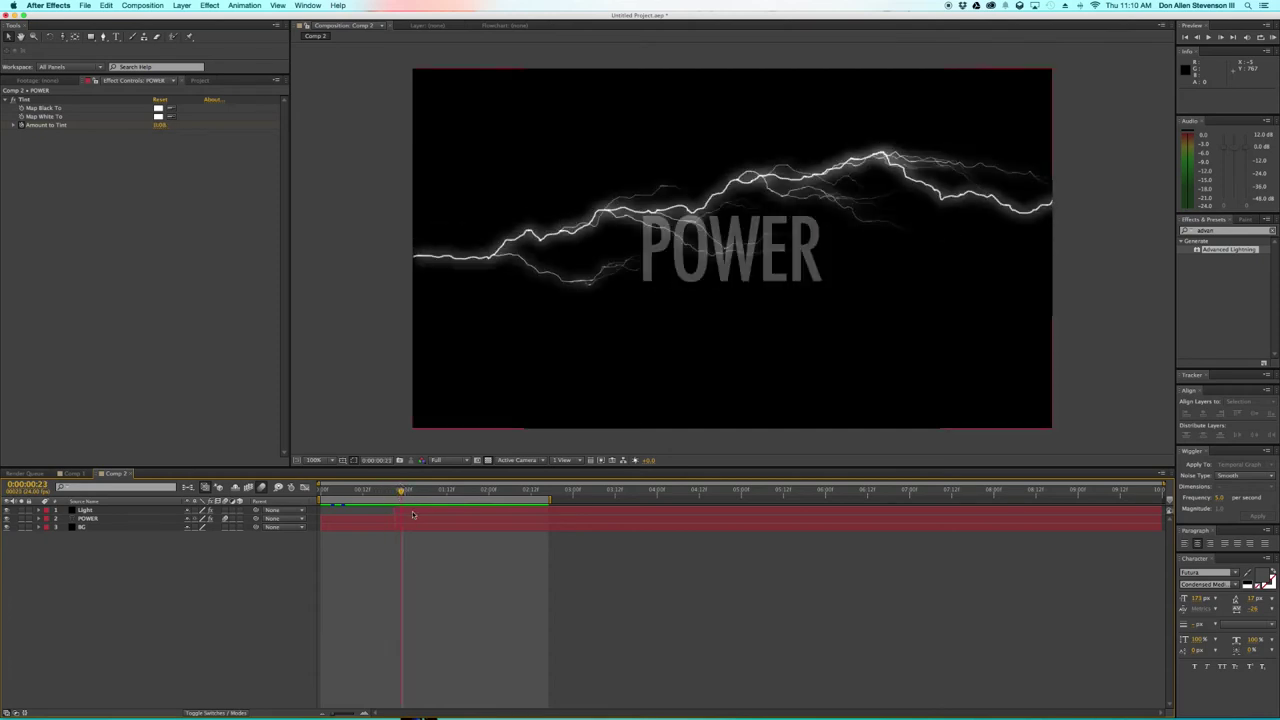
pyautogui.click(412, 514)
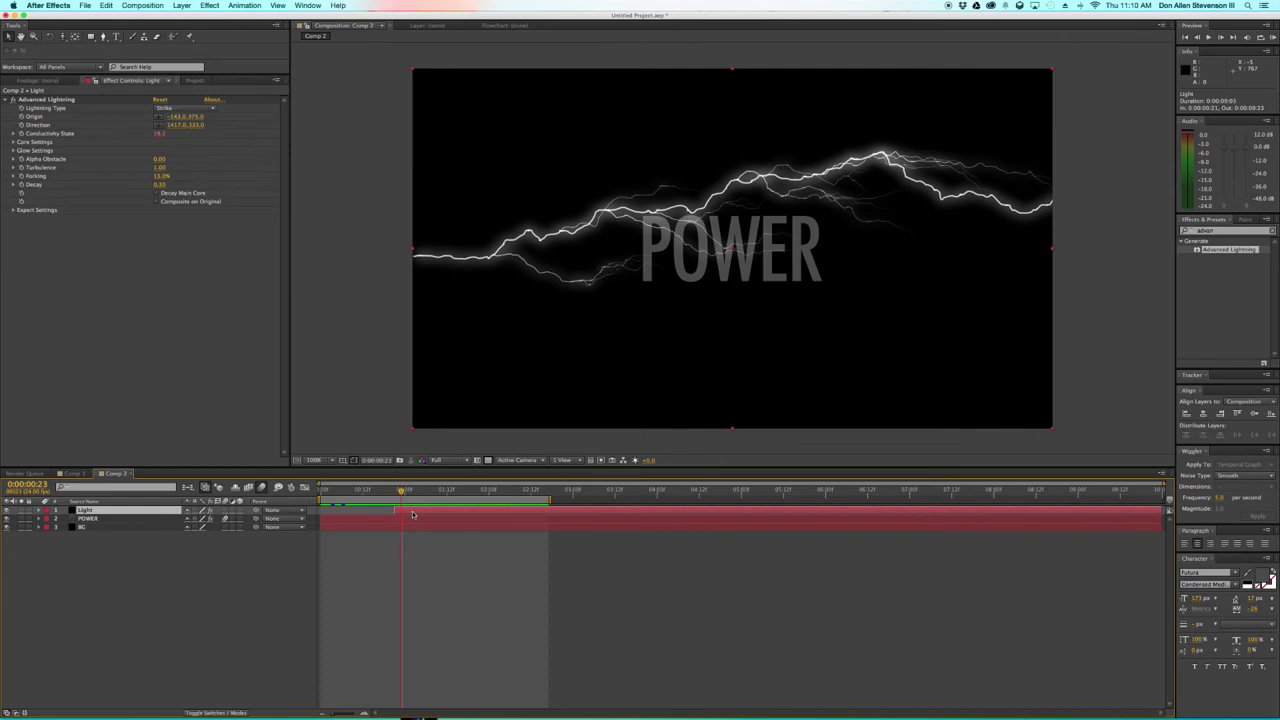
pyautogui.press('super+d')
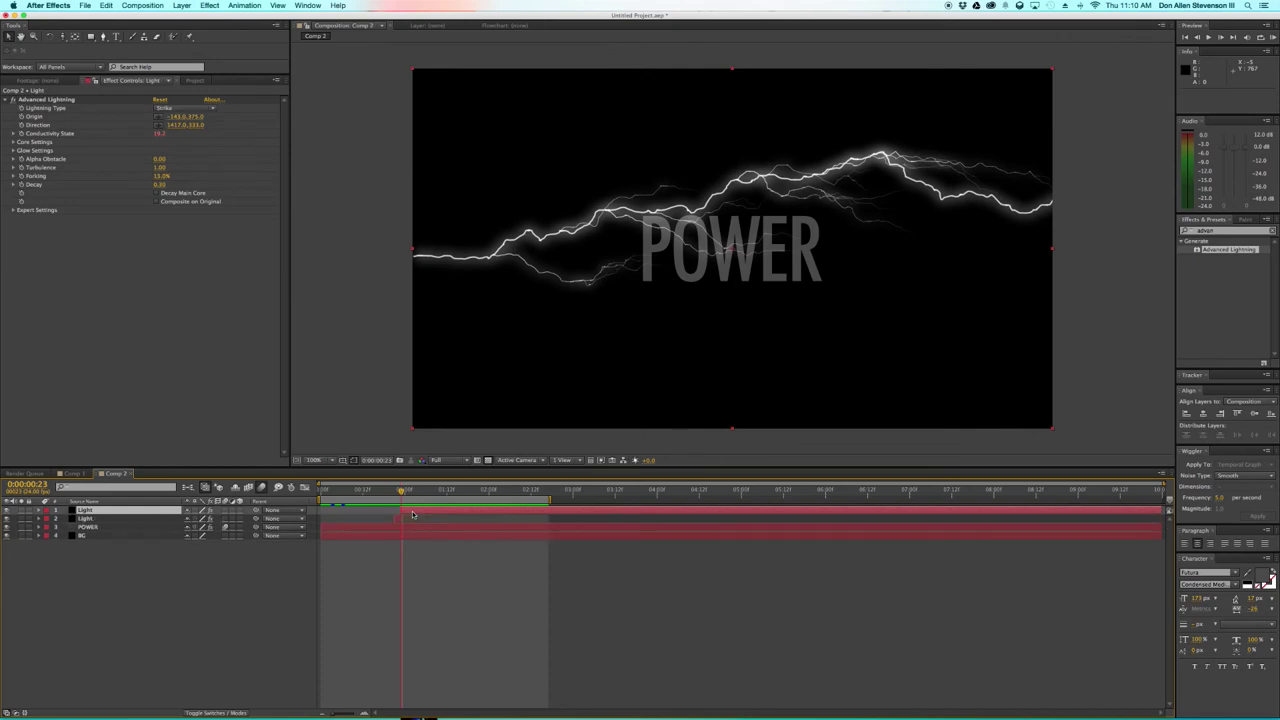
pyautogui.click(434, 521)
pyautogui.moveTo(412, 513); pyautogui.dragTo(511, 514)
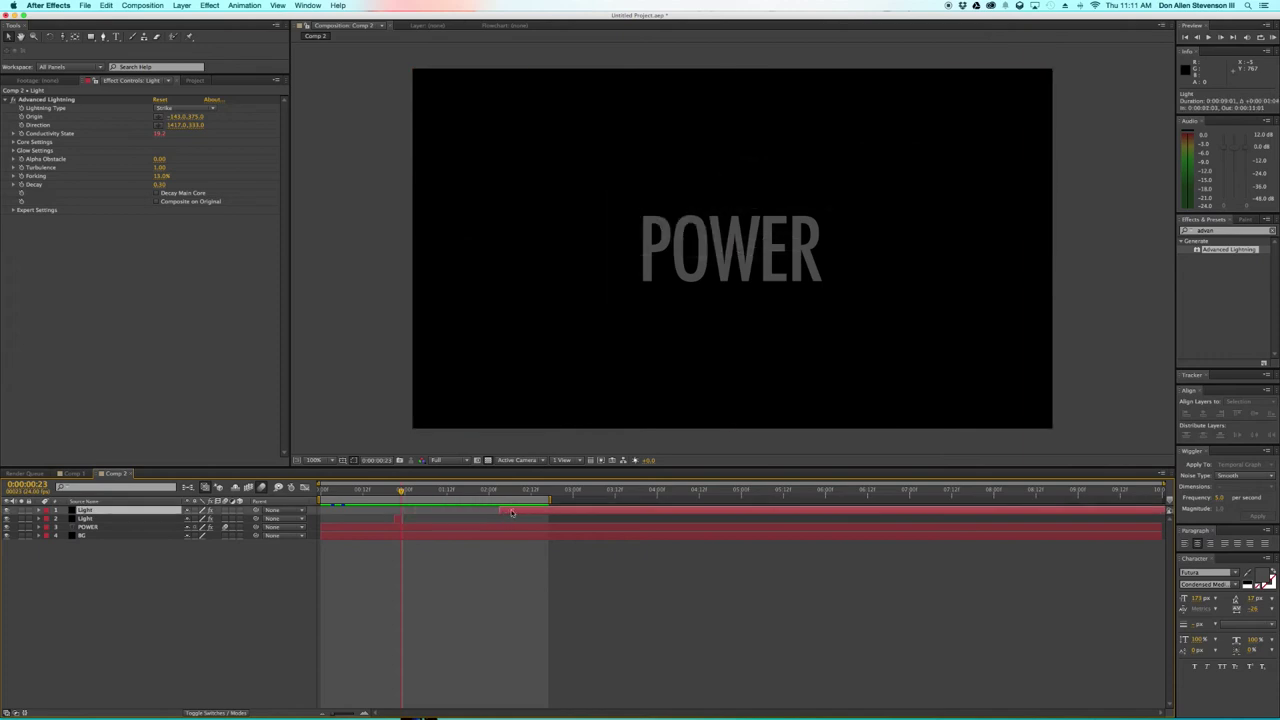
# - Move the long Light segment so it starts at about 0:00:01:05 and split it at 0:00:01:07
pyautogui.click(446, 516)
pyautogui.moveTo(401, 491); pyautogui.dragTo(330, 491)
pyautogui.press('space')
pyautogui.press('space')
pyautogui.moveTo(432, 492)
pyautogui.mouseDown()
pyautogui.moveTo(366, 490)
pyautogui.moveTo(421, 492)
pyautogui.mouseUp()
pyautogui.moveTo(517, 511); pyautogui.dragTo(430, 492)
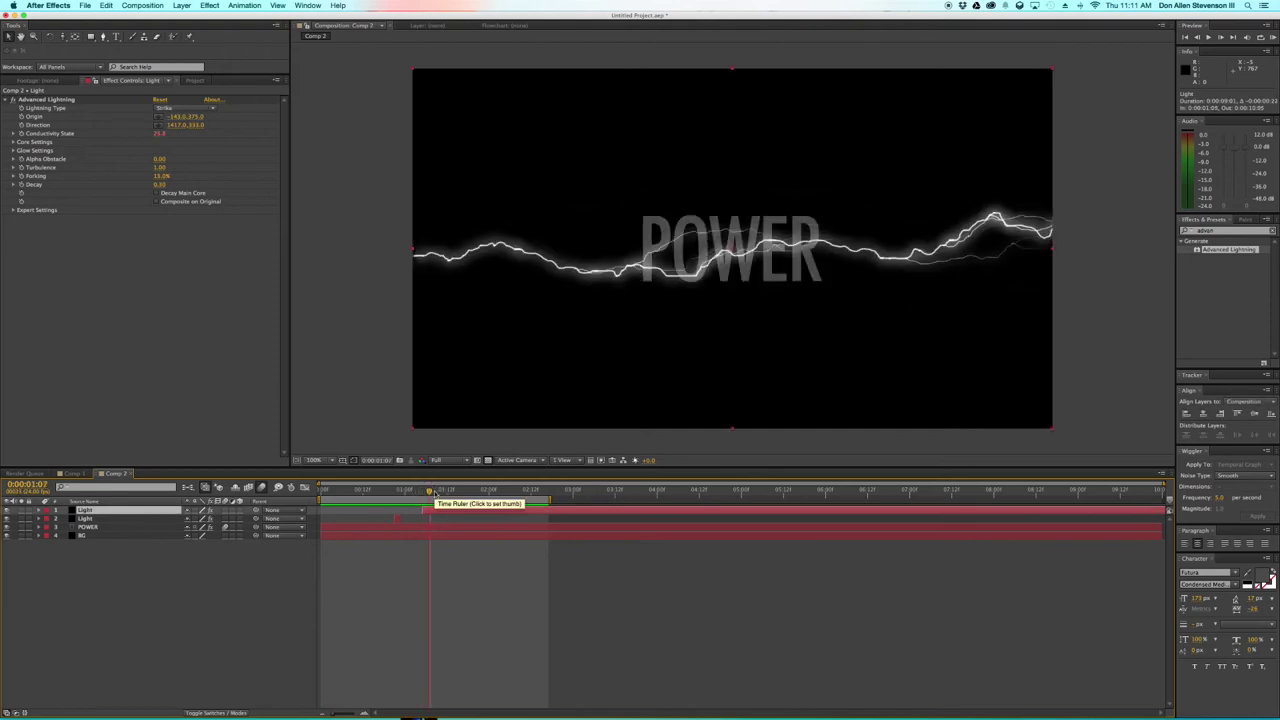
pyautogui.press('super+d')
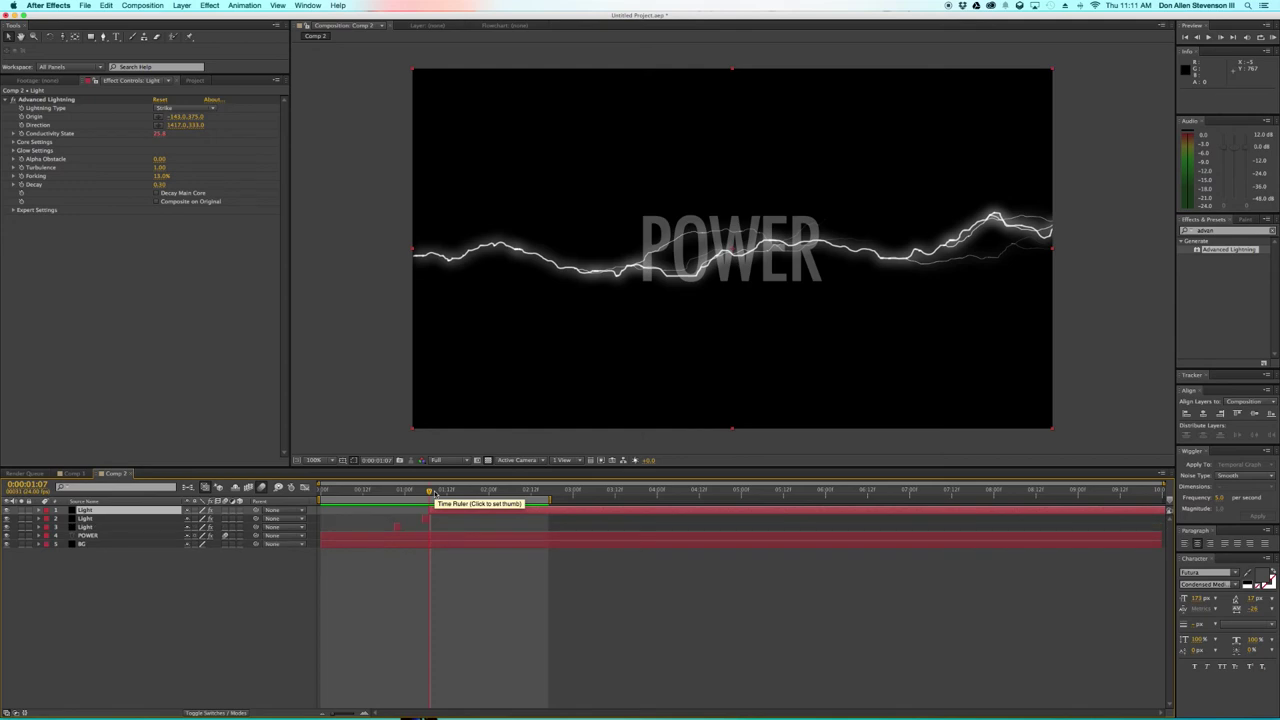
# - Move the remaining long Light segment to start at about 0:00:01:16 and split it at 0:00:01:18
pyautogui.click(449, 515)
pyautogui.moveTo(449, 510); pyautogui.dragTo(500, 510)
pyautogui.moveTo(430, 492); pyautogui.dragTo(467, 491)
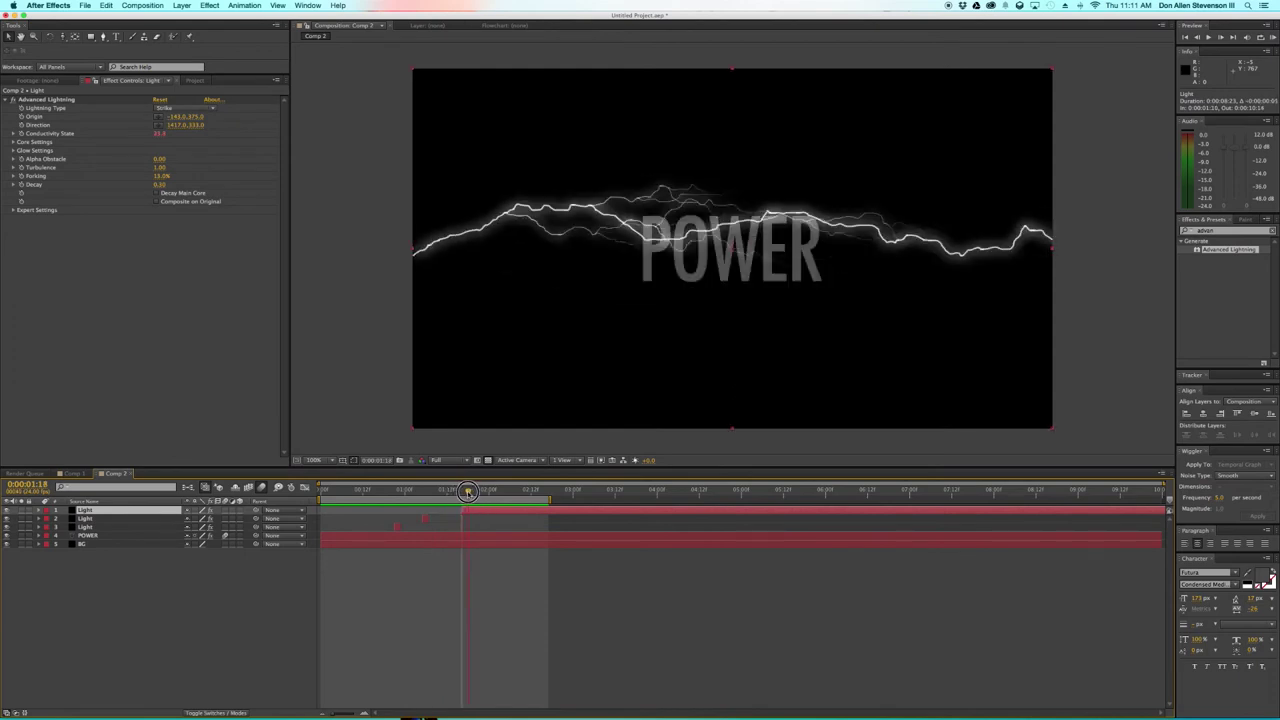
pyautogui.press('super+d')
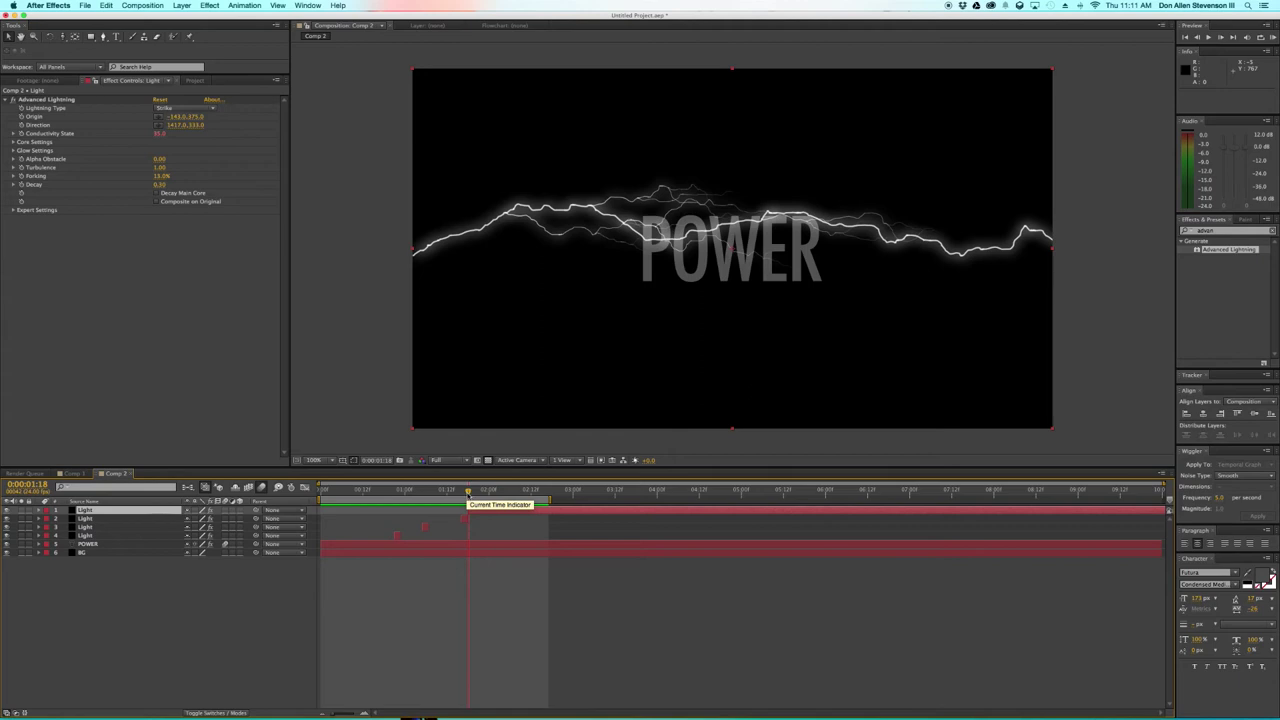
# - Extend the work area's end to about 0:00:03:12 and preview the title animation from the first frame
pyautogui.click(497, 519)
pyautogui.moveTo(469, 491); pyautogui.dragTo(620, 507)
pyautogui.press('Home')
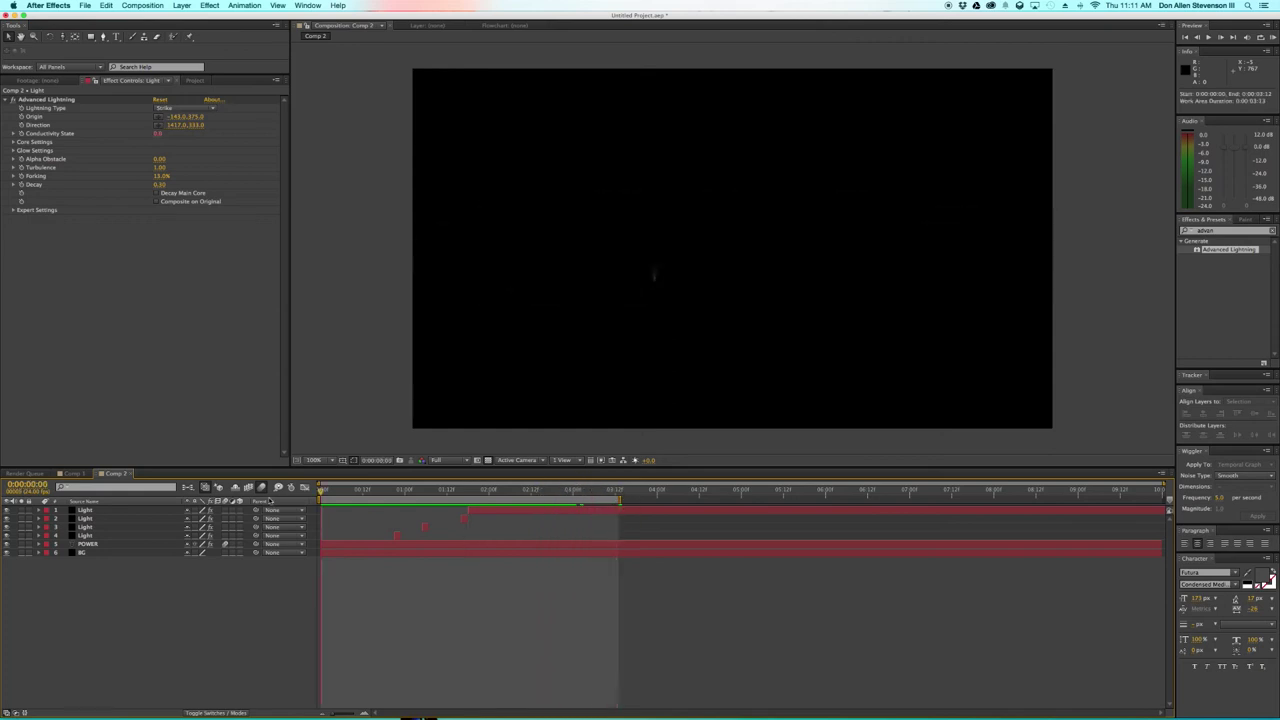
pyautogui.press('KP_0')
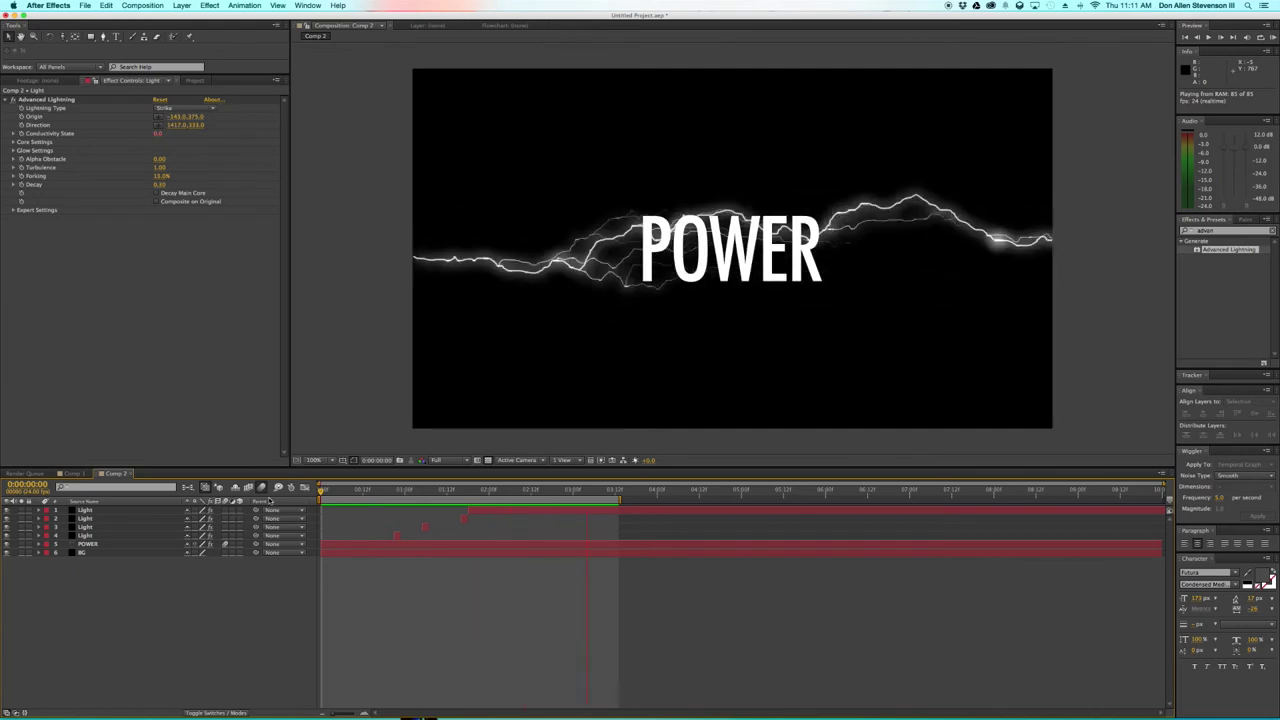
pyautogui.hotkey('ctrl', 'Up')
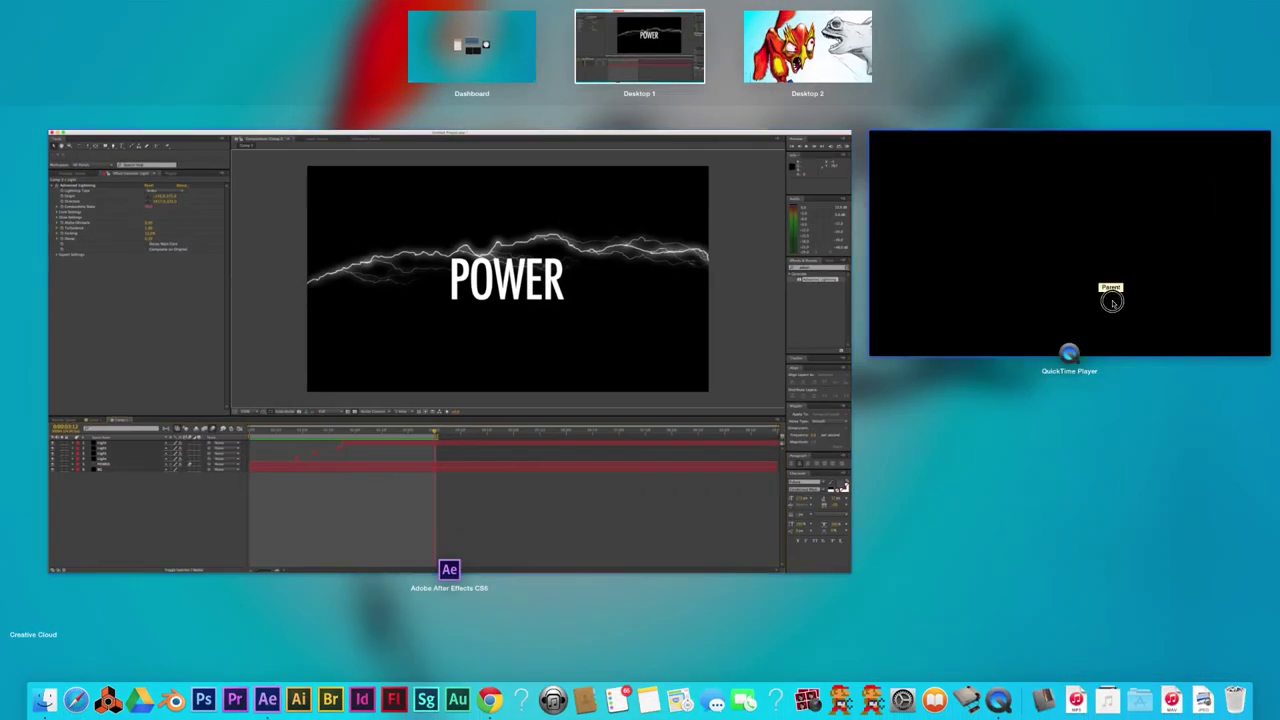
# - Watch the reference clip in QuickTime Player, return to After Effects and move the composition time to 0:00:02:01
pyautogui.click(1111, 289)
pyautogui.moveTo(695, 418)
pyautogui.mouseDown()
pyautogui.moveTo(738, 416)
pyautogui.moveTo(694, 420)
pyautogui.mouseUp()
pyautogui.click(314, 371)
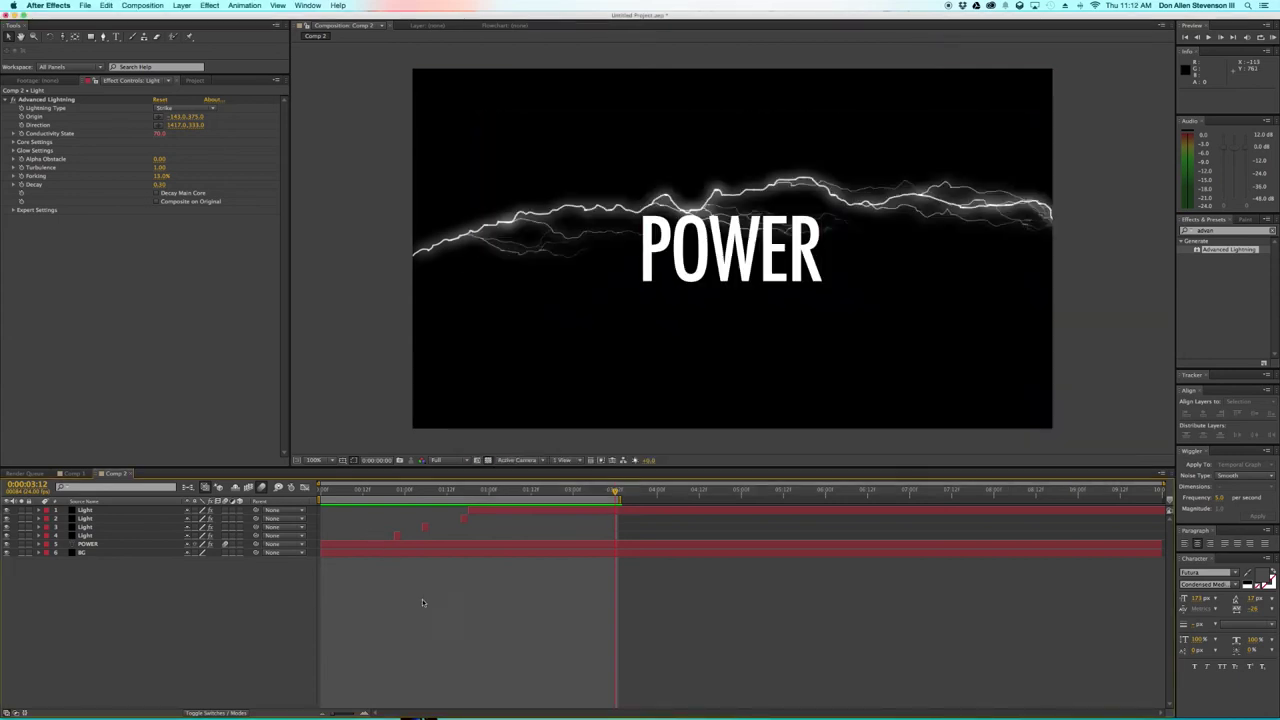
pyautogui.moveTo(482, 495)
pyautogui.mouseDown()
pyautogui.moveTo(338, 500)
pyautogui.moveTo(545, 501)
pyautogui.moveTo(326, 507)
pyautogui.moveTo(493, 510)
pyautogui.mouseUp()
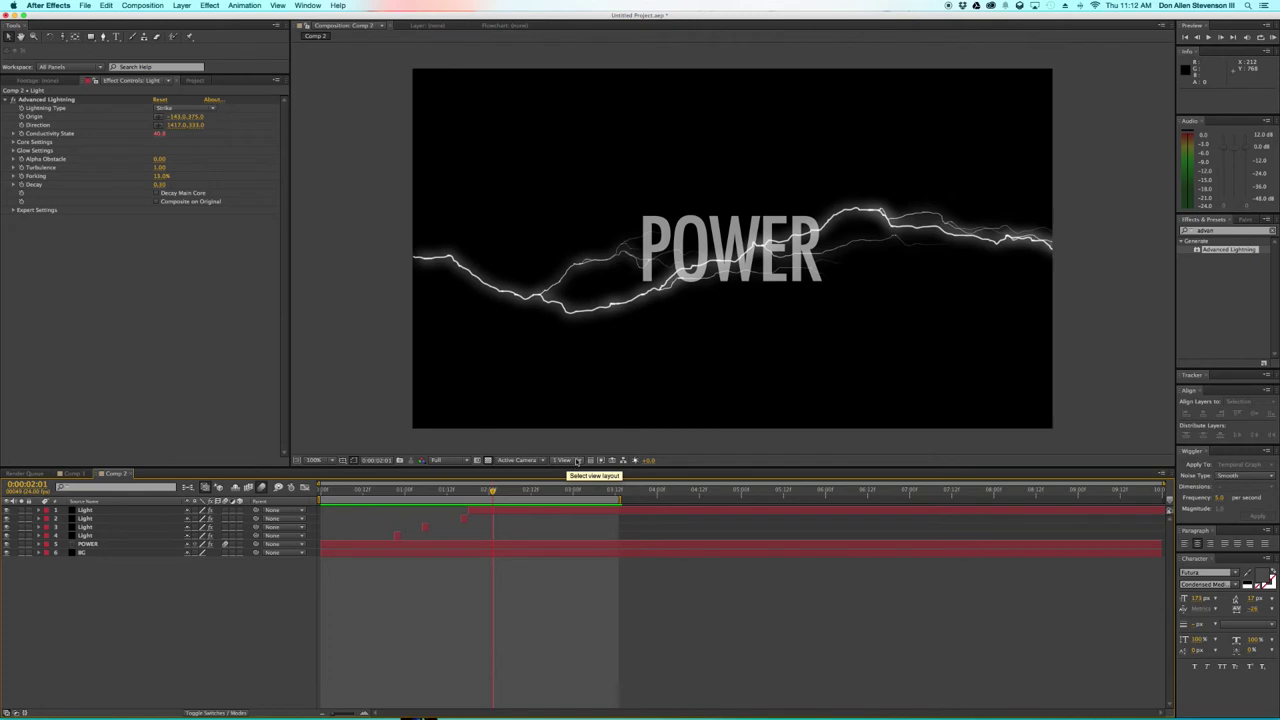
pyautogui.click(567, 462)
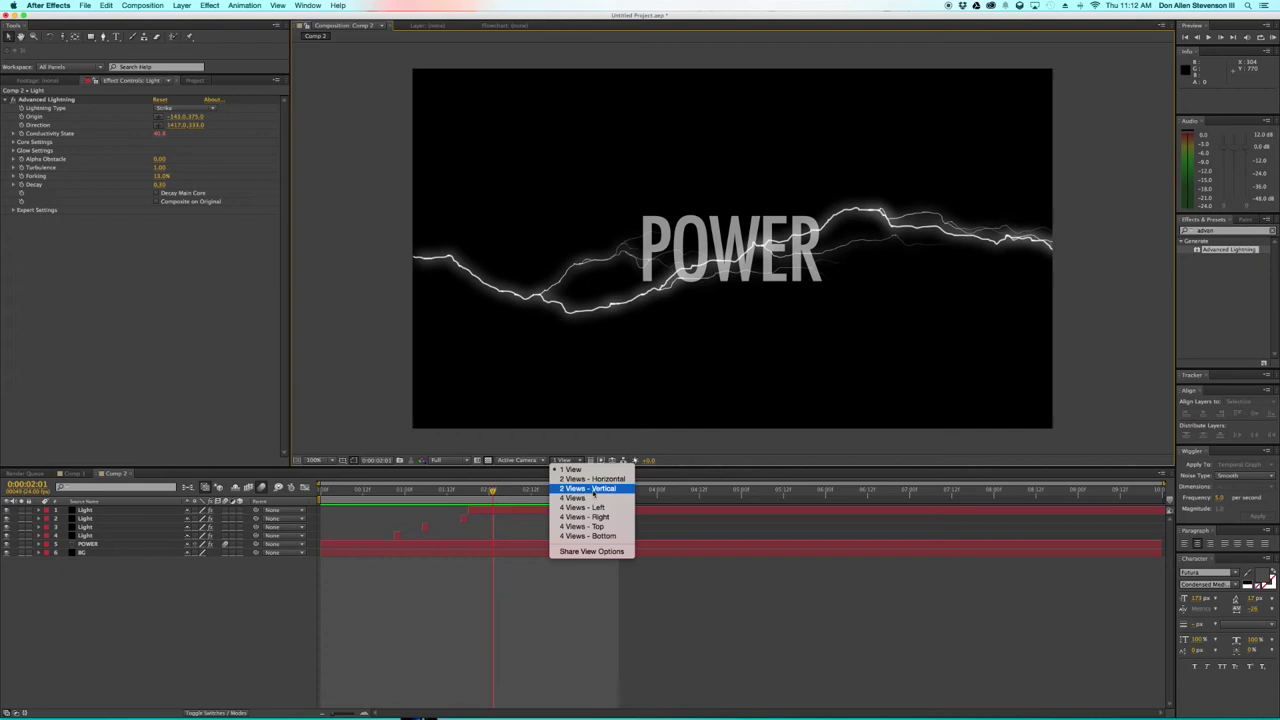
pyautogui.click(592, 489)
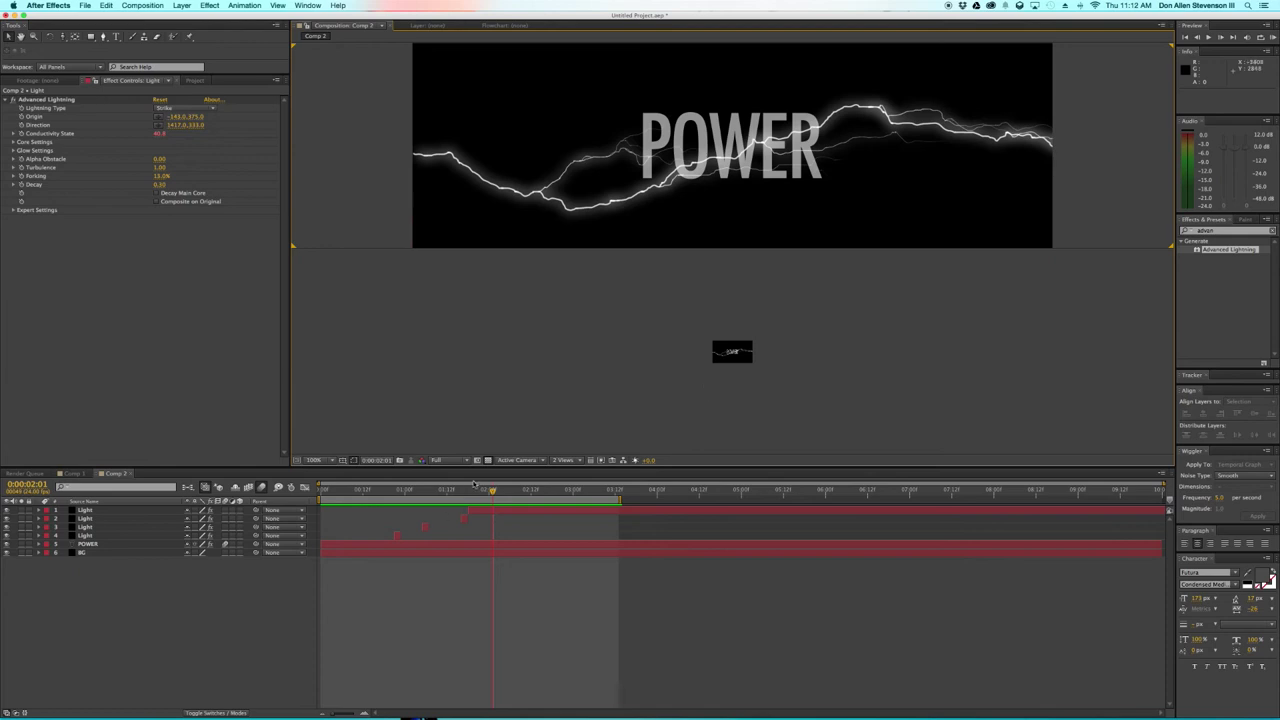
pyautogui.click(563, 460)
pyautogui.click(565, 466)
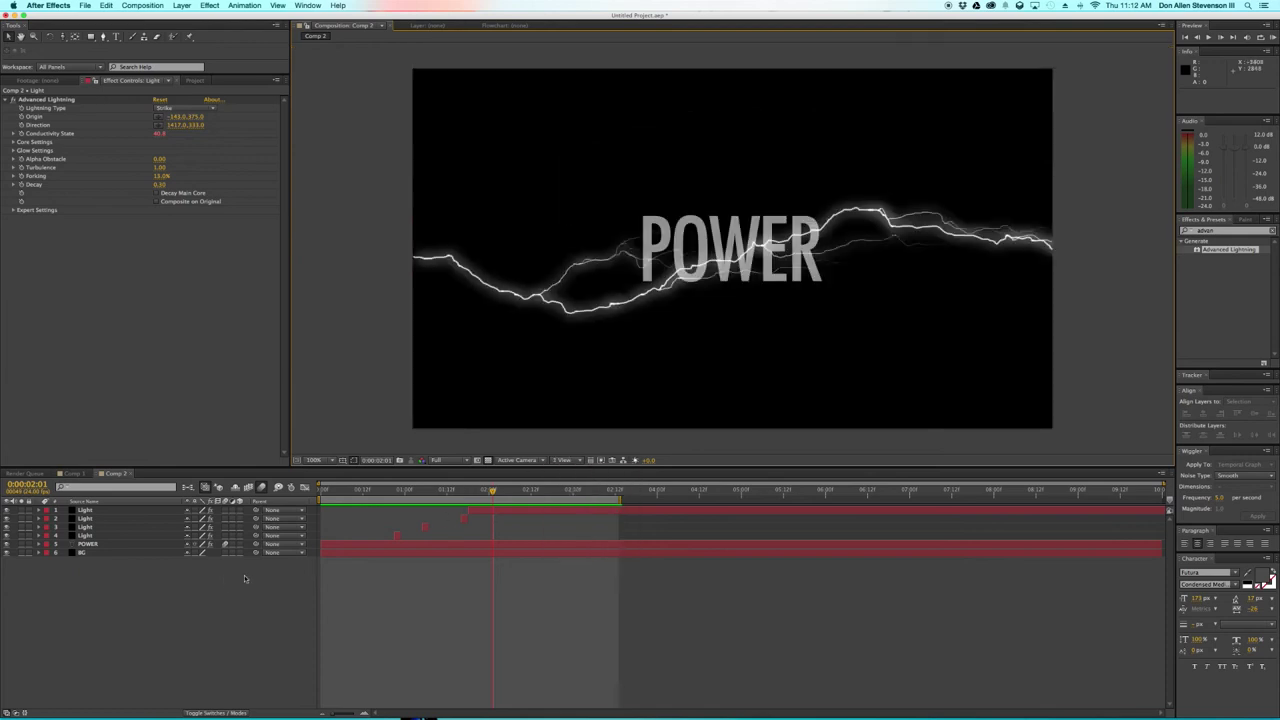
# - Add a new two-node camera to the composition using the 50mm preset
pyautogui.rightClick(228, 581)
pyautogui.moveTo(330, 586)
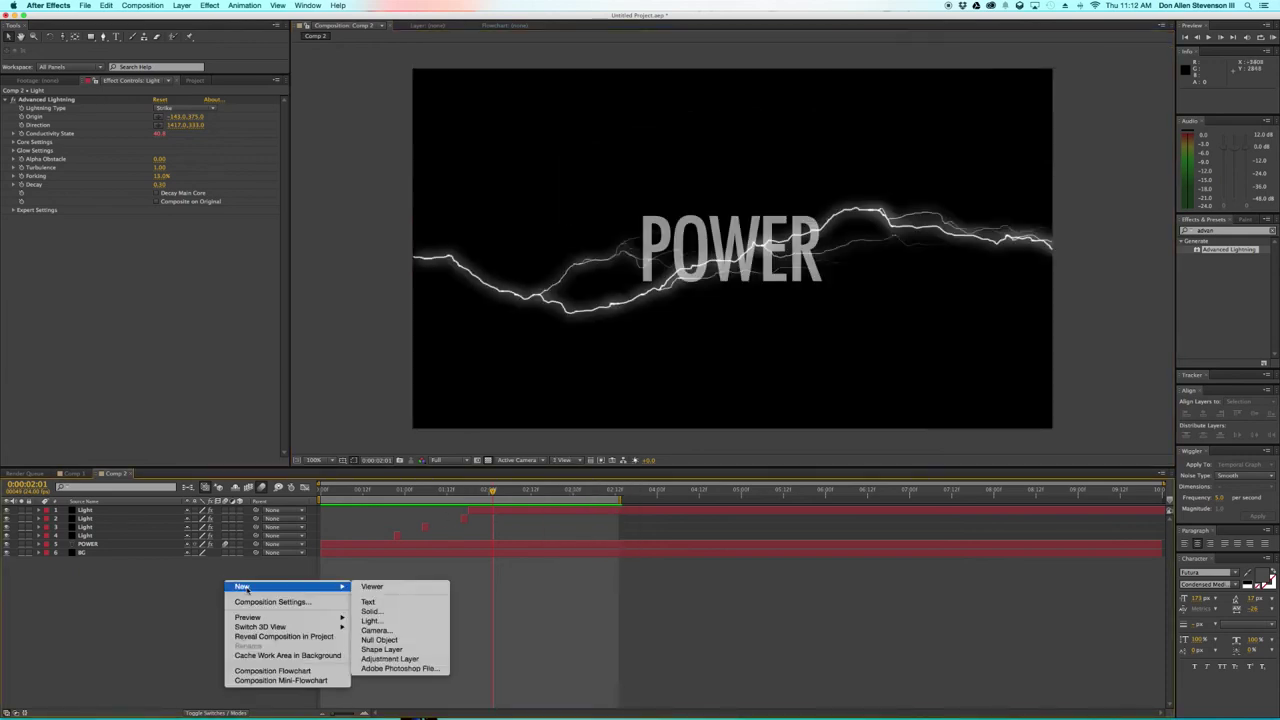
pyautogui.click(372, 630)
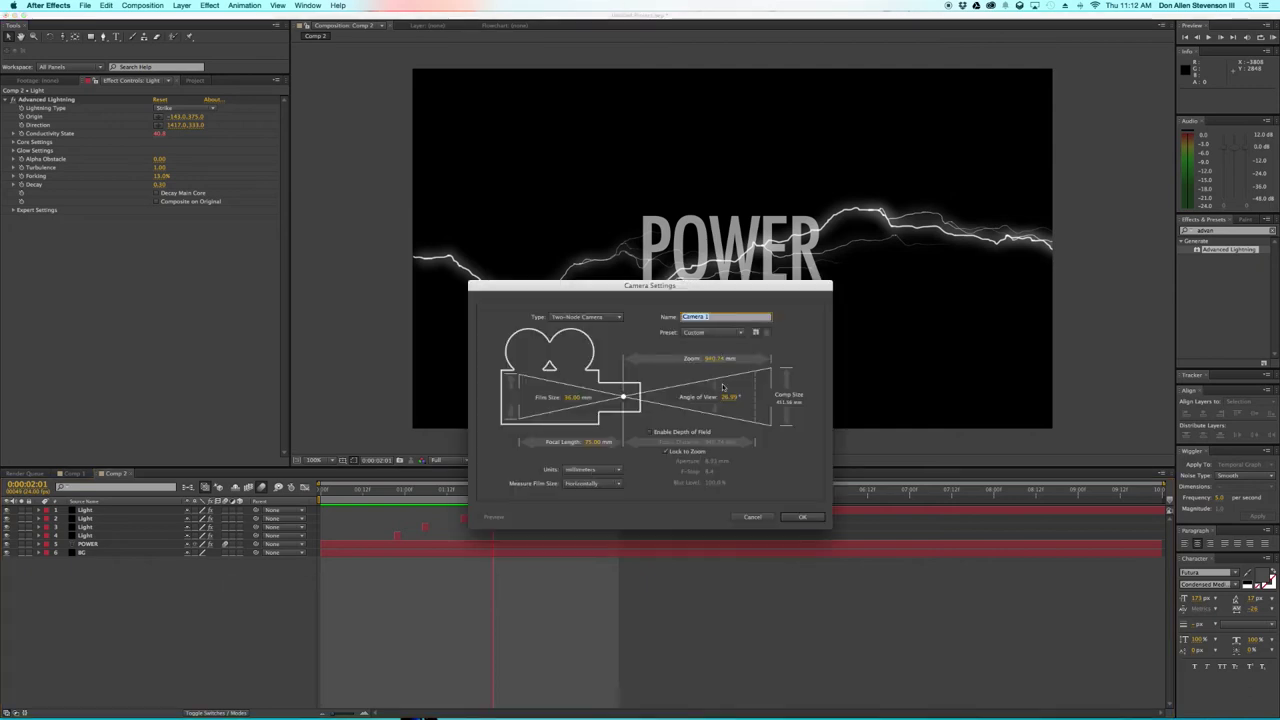
pyautogui.click(716, 333)
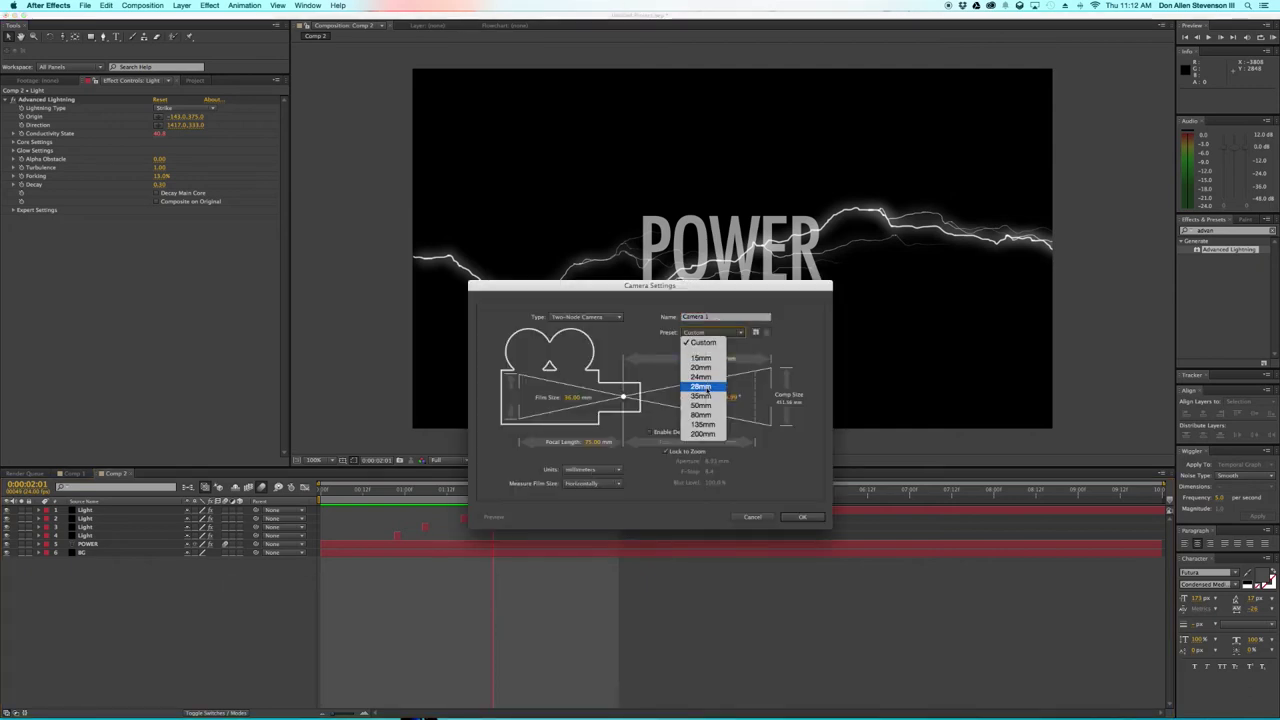
pyautogui.click(712, 405)
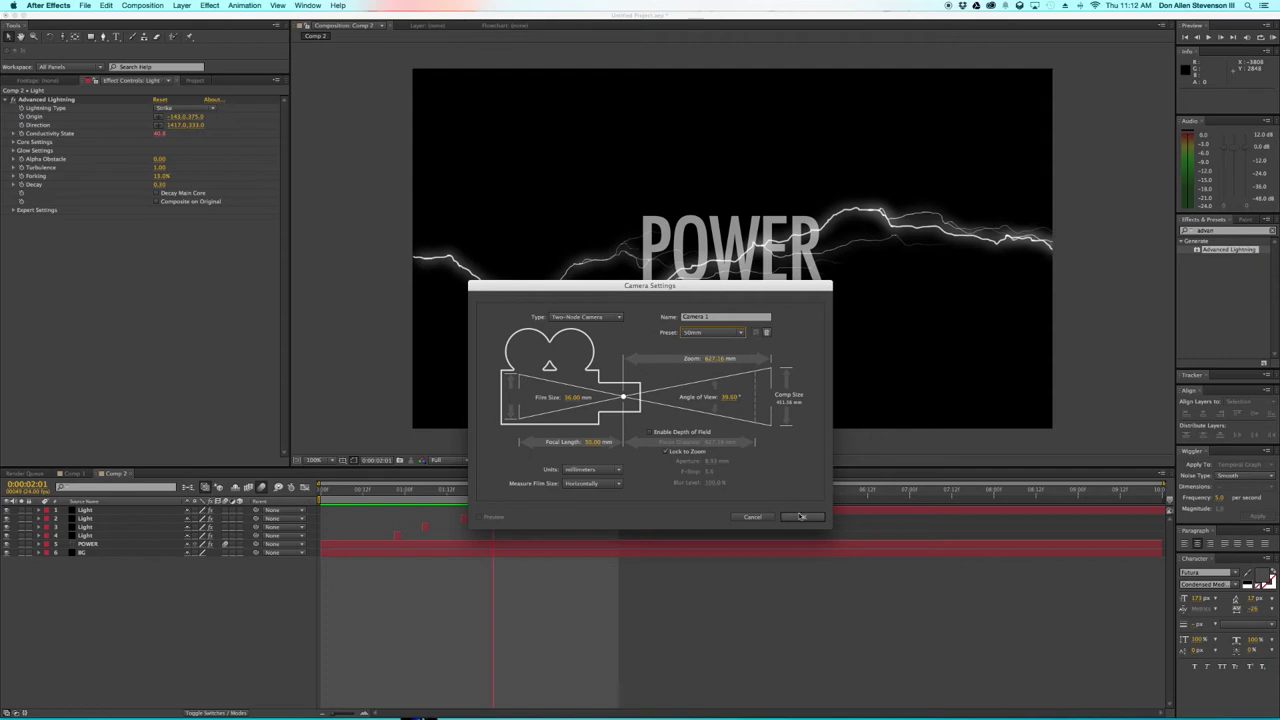
pyautogui.click(802, 516)
pyautogui.click(737, 385)
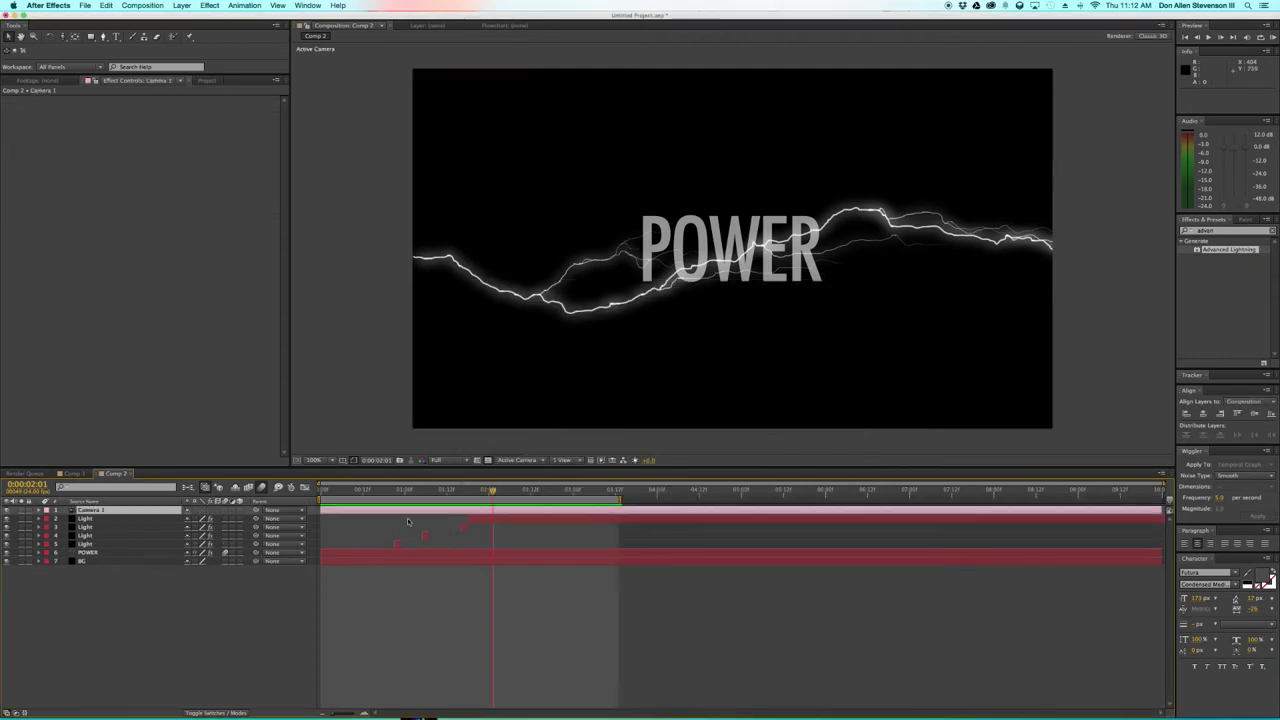
# - Make the four Light layers, POWER and BG three-dimensional, and set the viewer layout to 2 Views - Vertical
pyautogui.moveTo(240, 560); pyautogui.dragTo(240, 522)
pyautogui.click(240, 521)
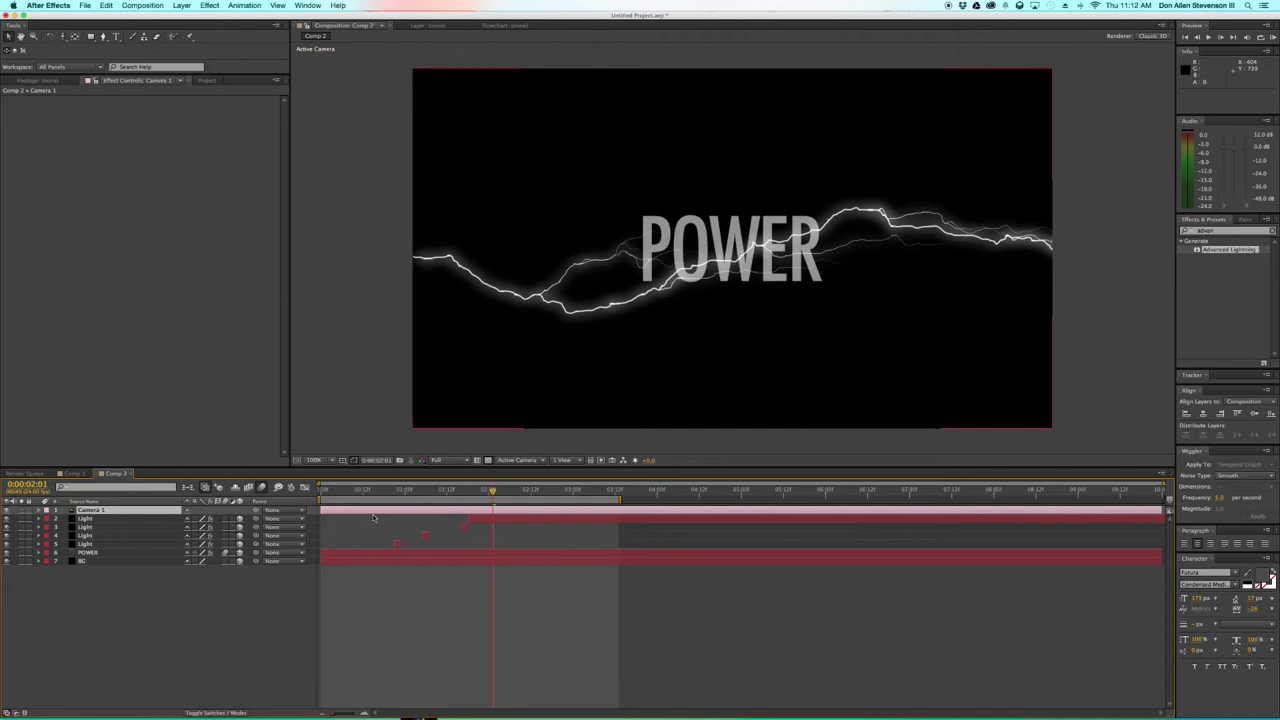
pyautogui.click(565, 461)
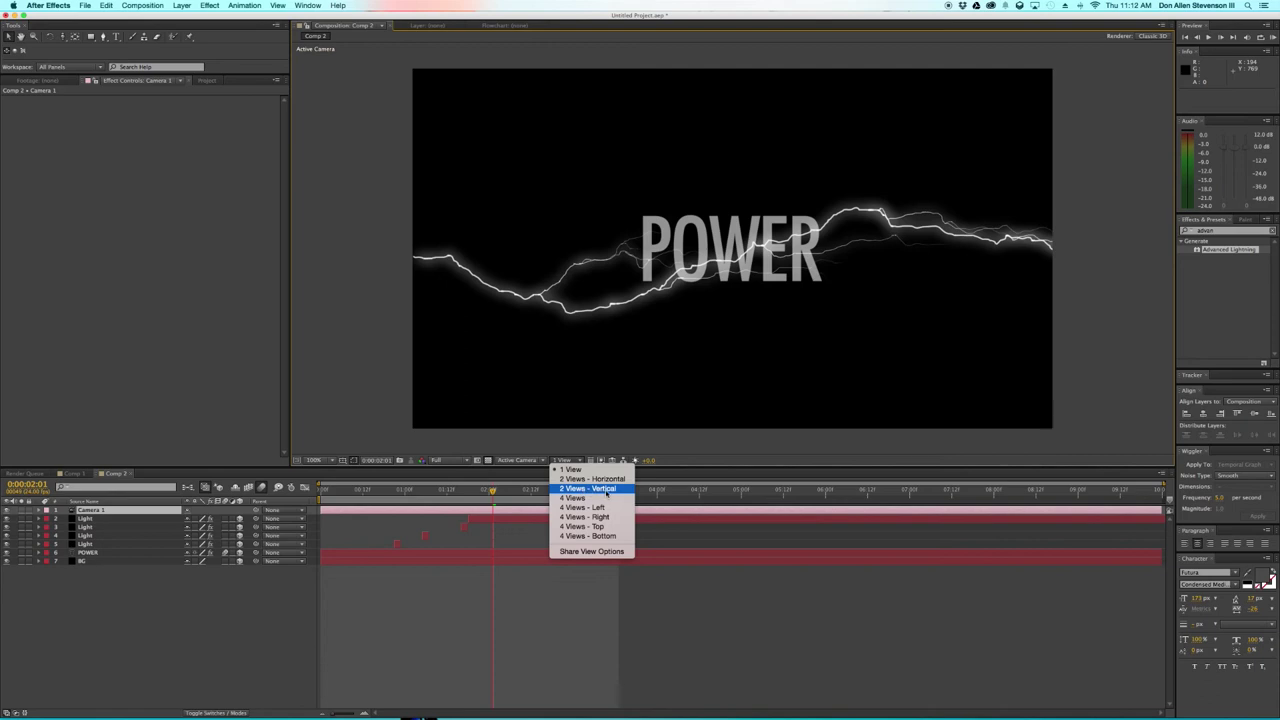
pyautogui.click(603, 489)
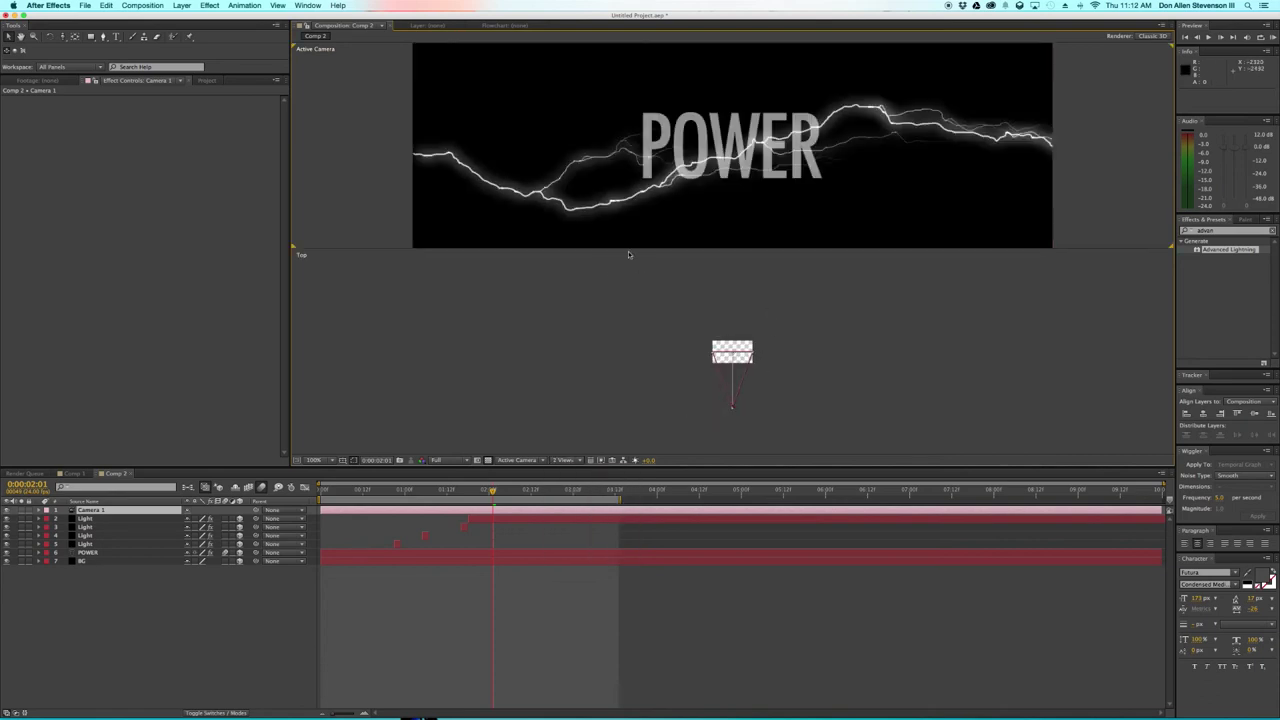
# - Try moving Camera 1 in the Top view, and undo the move
pyautogui.scroll(2, 745, 396)
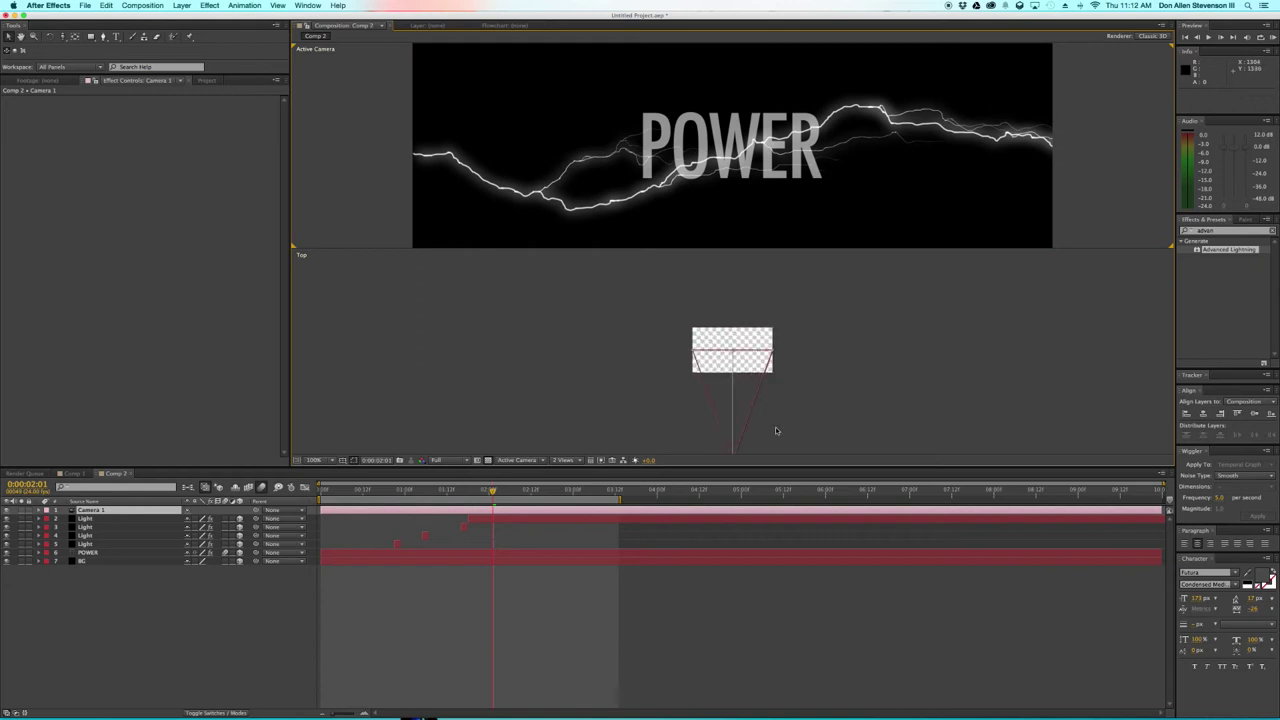
pyautogui.click(770, 414)
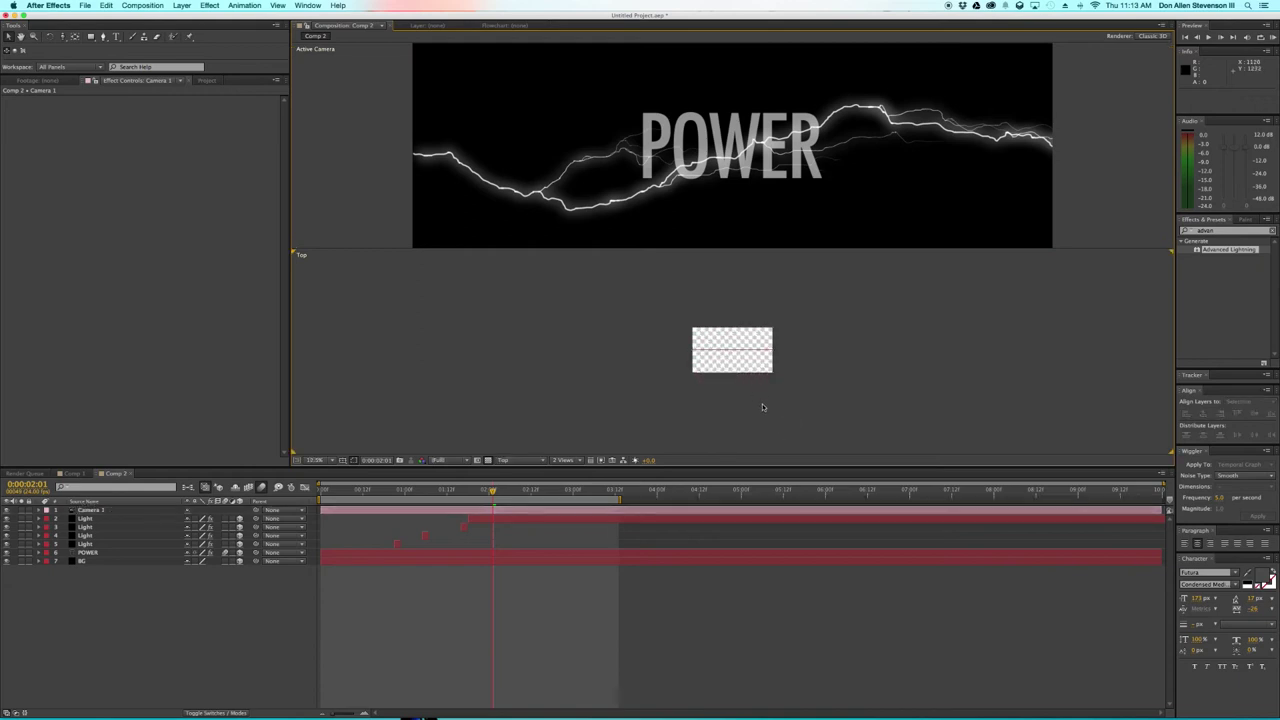
pyautogui.moveTo(783, 414); pyautogui.dragTo(771, 374)
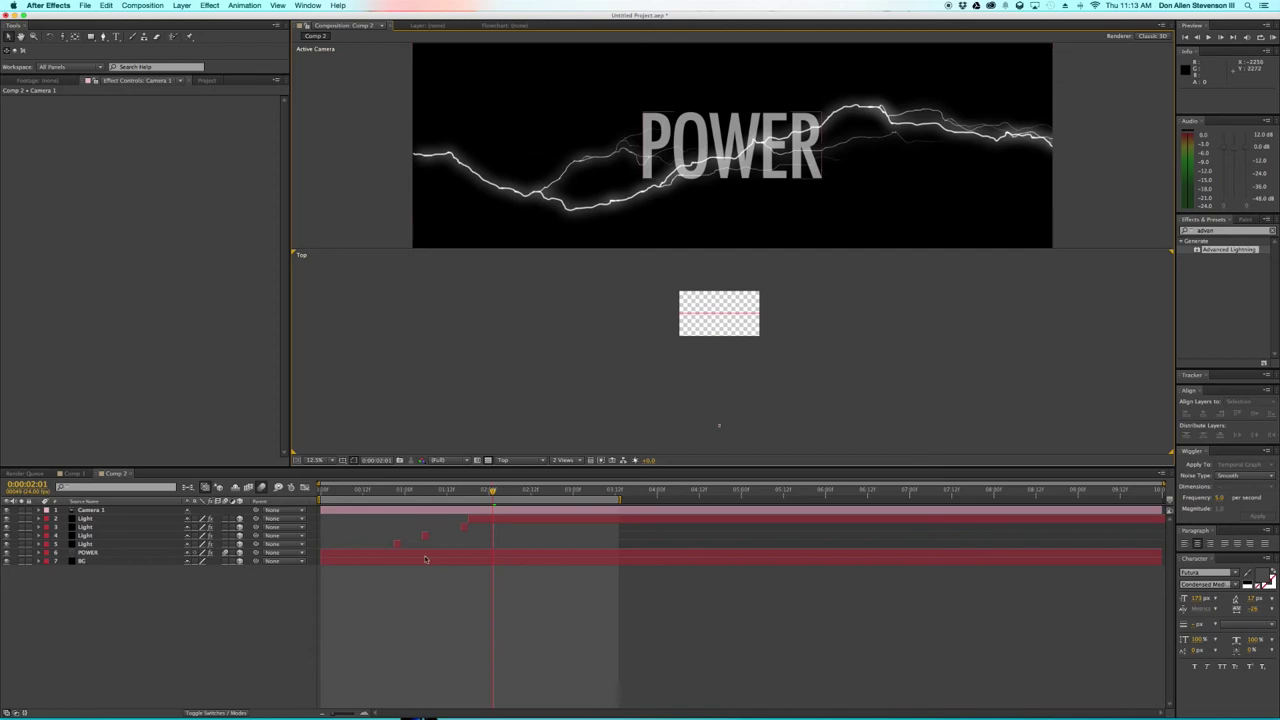
pyautogui.click(378, 512)
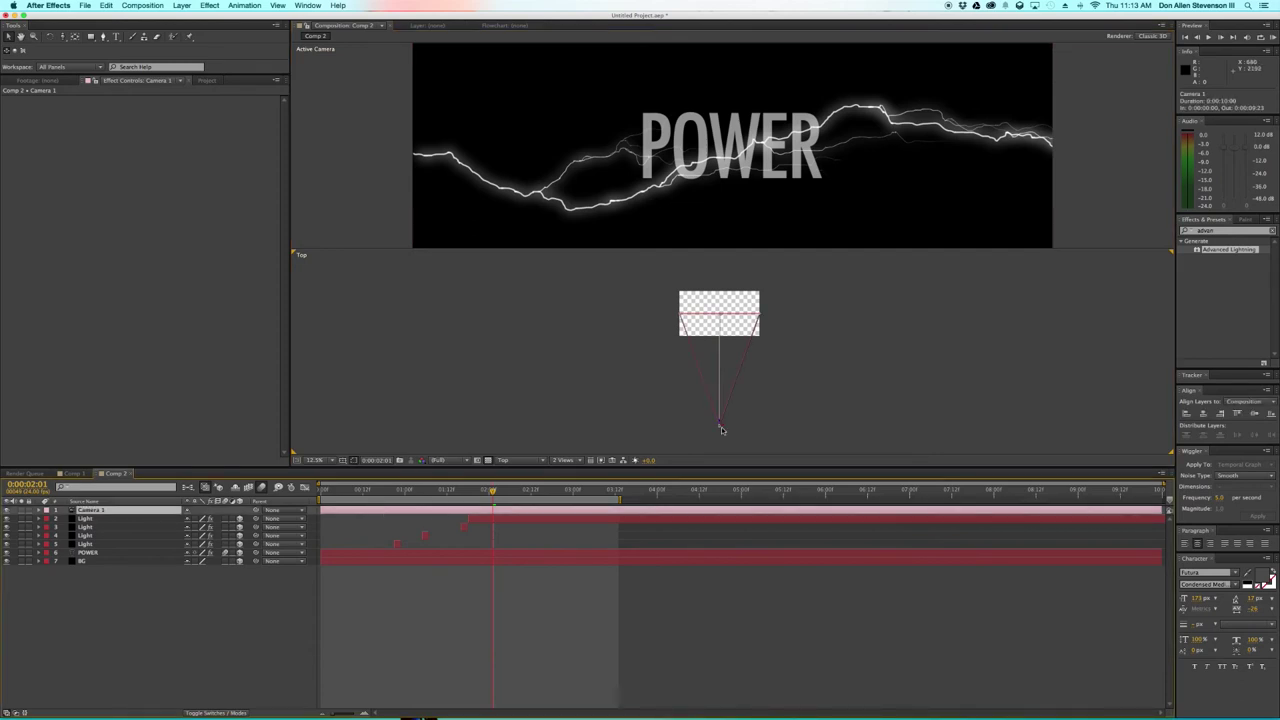
pyautogui.moveTo(719, 428)
pyautogui.mouseDown()
pyautogui.moveTo(694, 423)
pyautogui.moveTo(717, 426)
pyautogui.moveTo(720, 408)
pyautogui.moveTo(720, 419)
pyautogui.mouseUp()
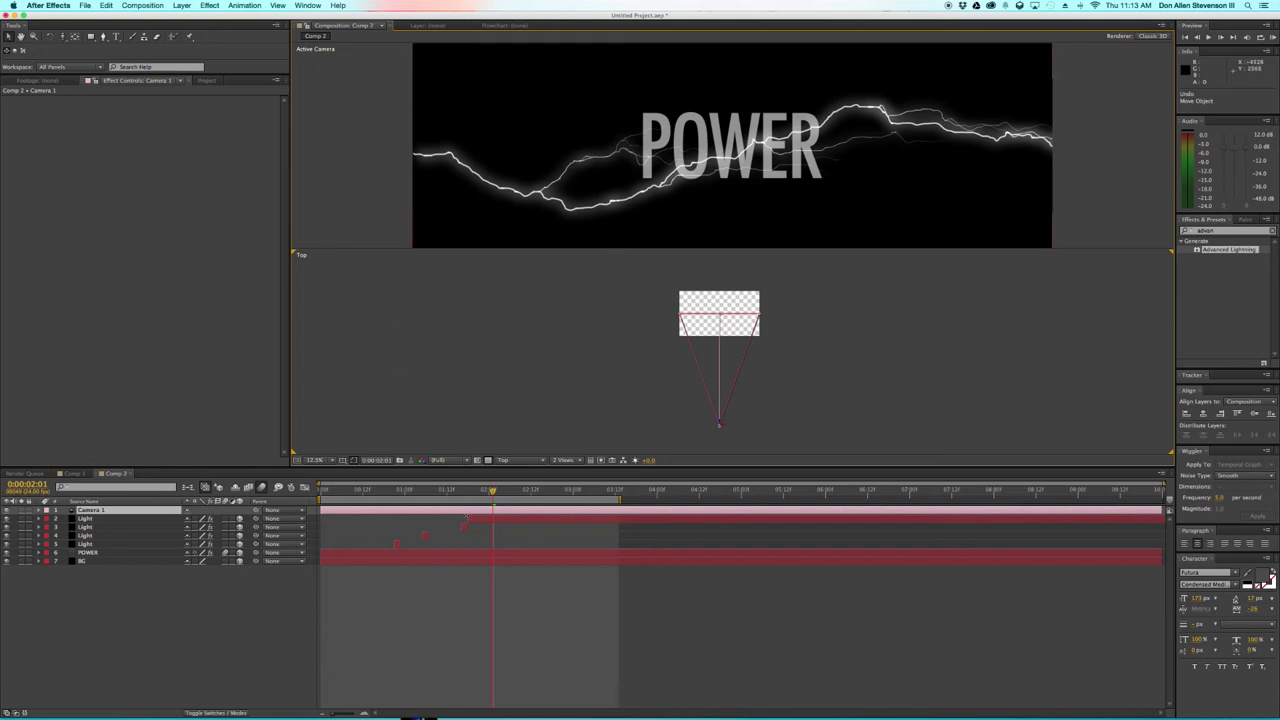
# - Push the POWER layer back in depth to a Z position of about 408
pyautogui.click(443, 495)
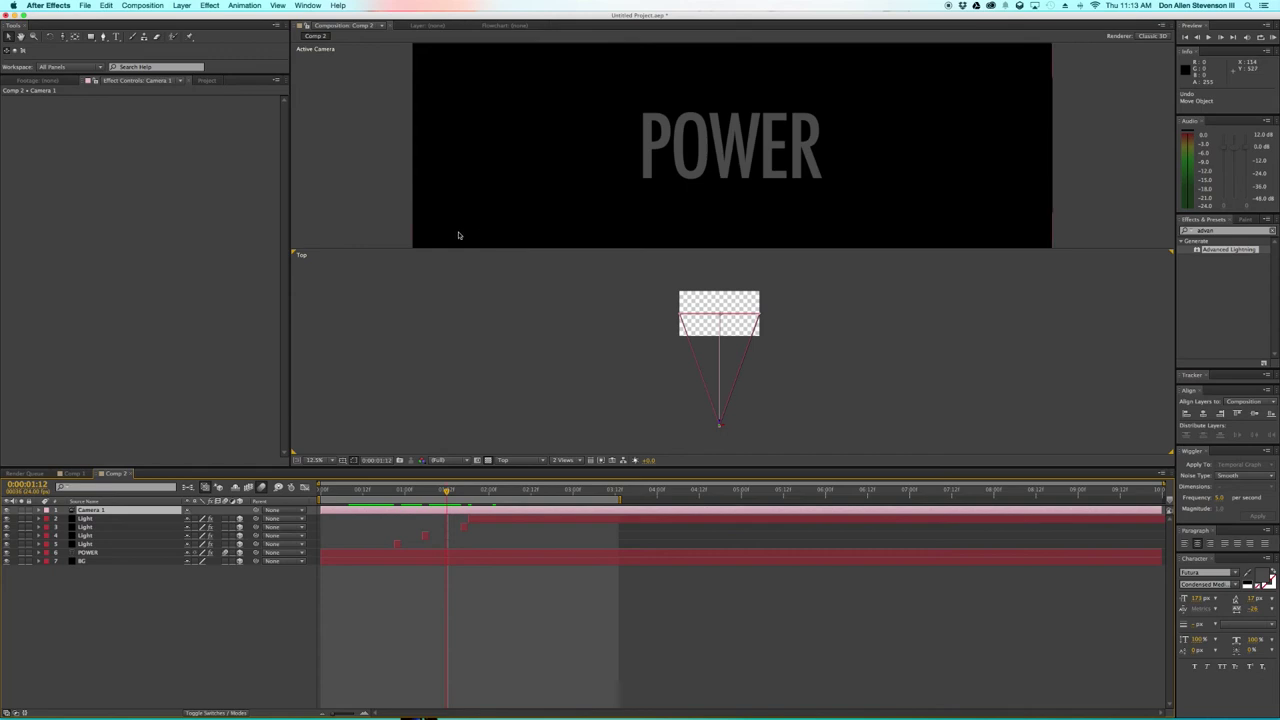
pyautogui.scroll(-1, 532, 118)
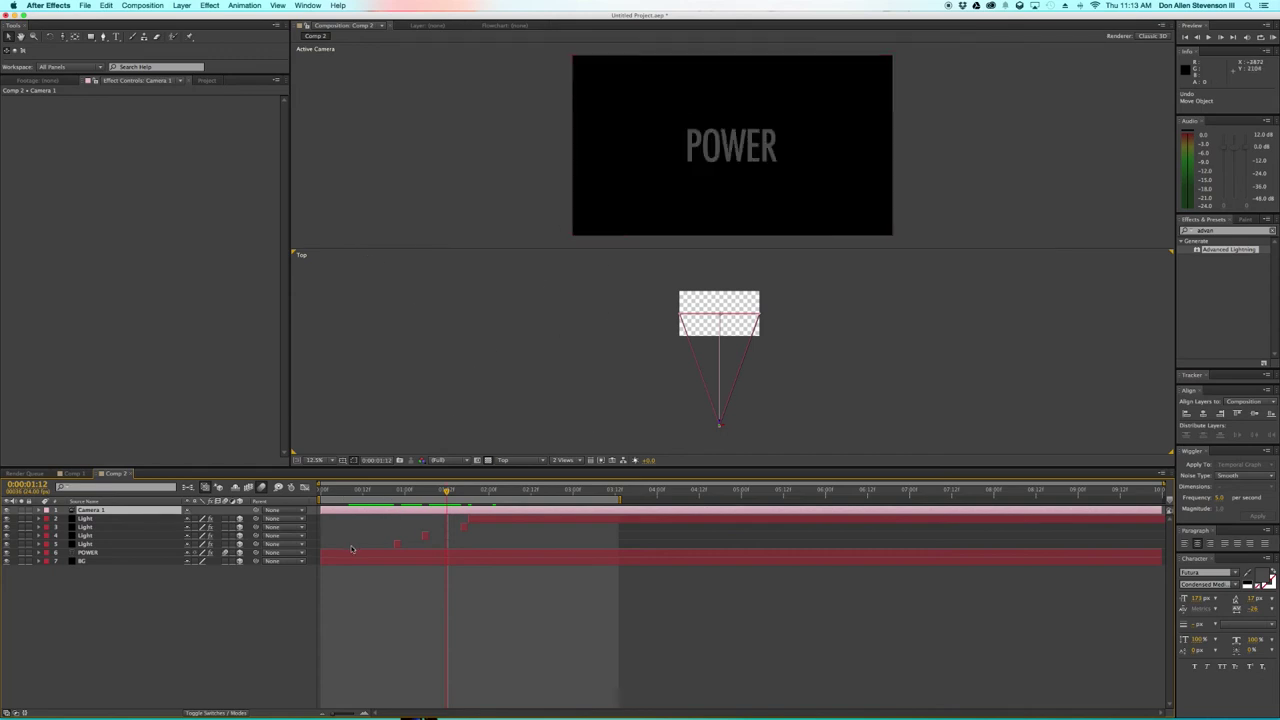
pyautogui.click(351, 549)
pyautogui.moveTo(371, 488)
pyautogui.mouseDown()
pyautogui.moveTo(318, 500)
pyautogui.moveTo(356, 505)
pyautogui.mouseUp()
pyautogui.click(378, 601)
pyautogui.click(370, 552)
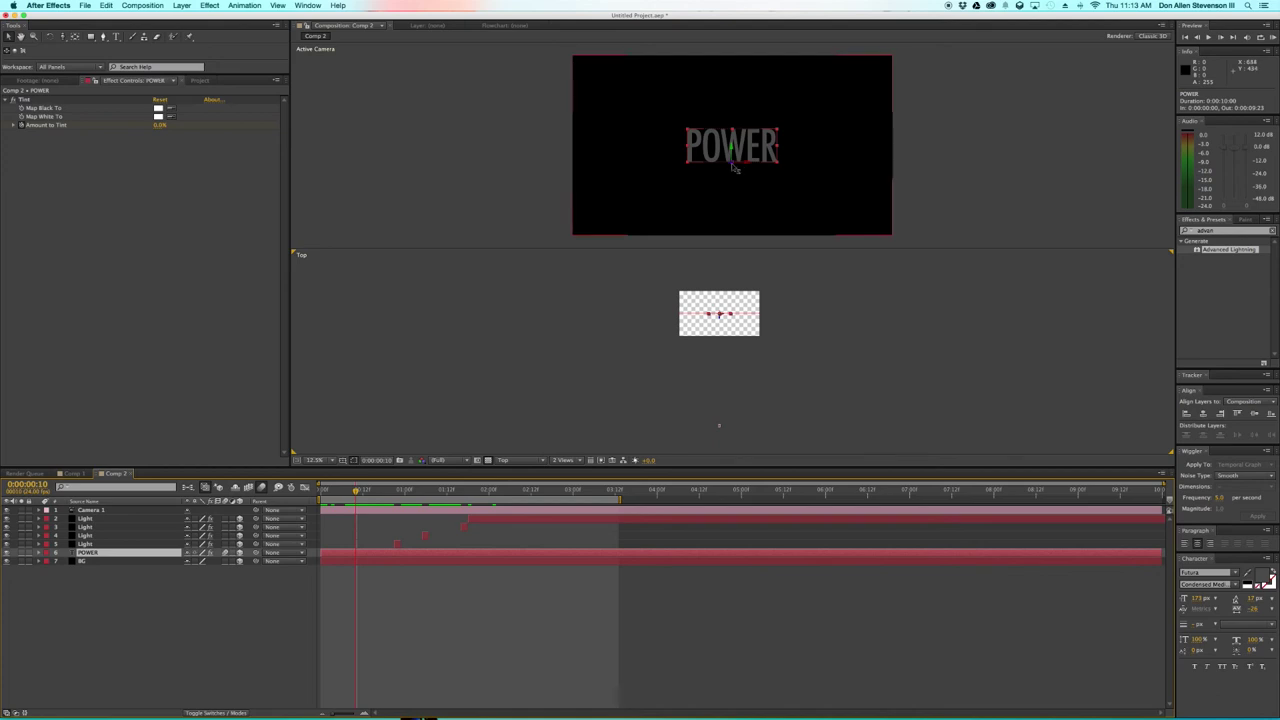
pyautogui.click(732, 165)
pyautogui.moveTo(731, 163); pyautogui.dragTo(735, 65)
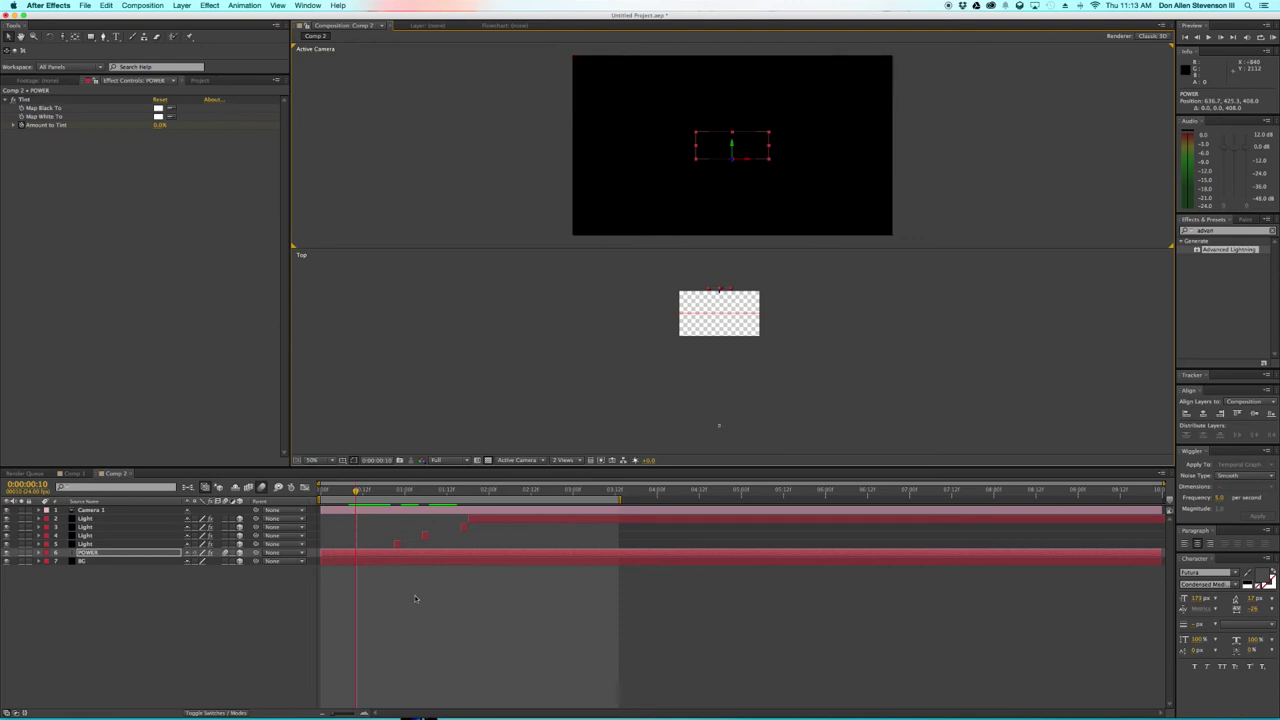
# - Turn off 3D for the BG layer so it stays behind the POWER text
pyautogui.click(119, 572)
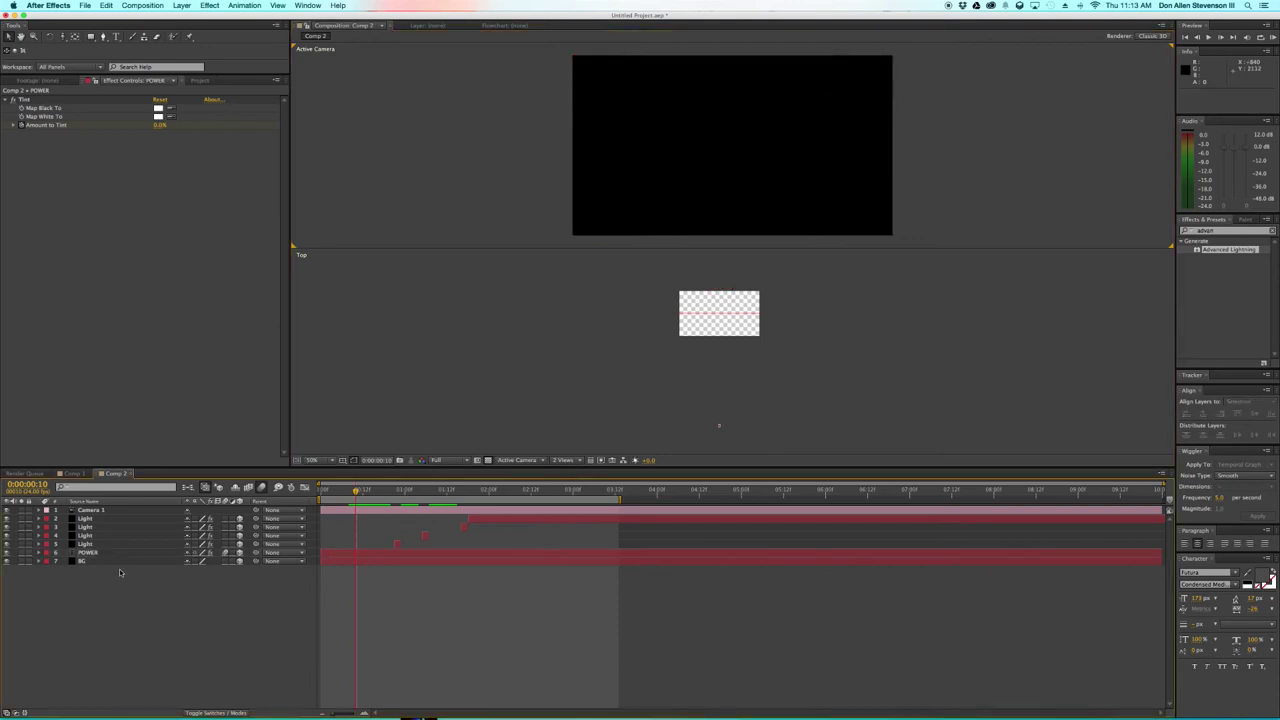
pyautogui.click(119, 562)
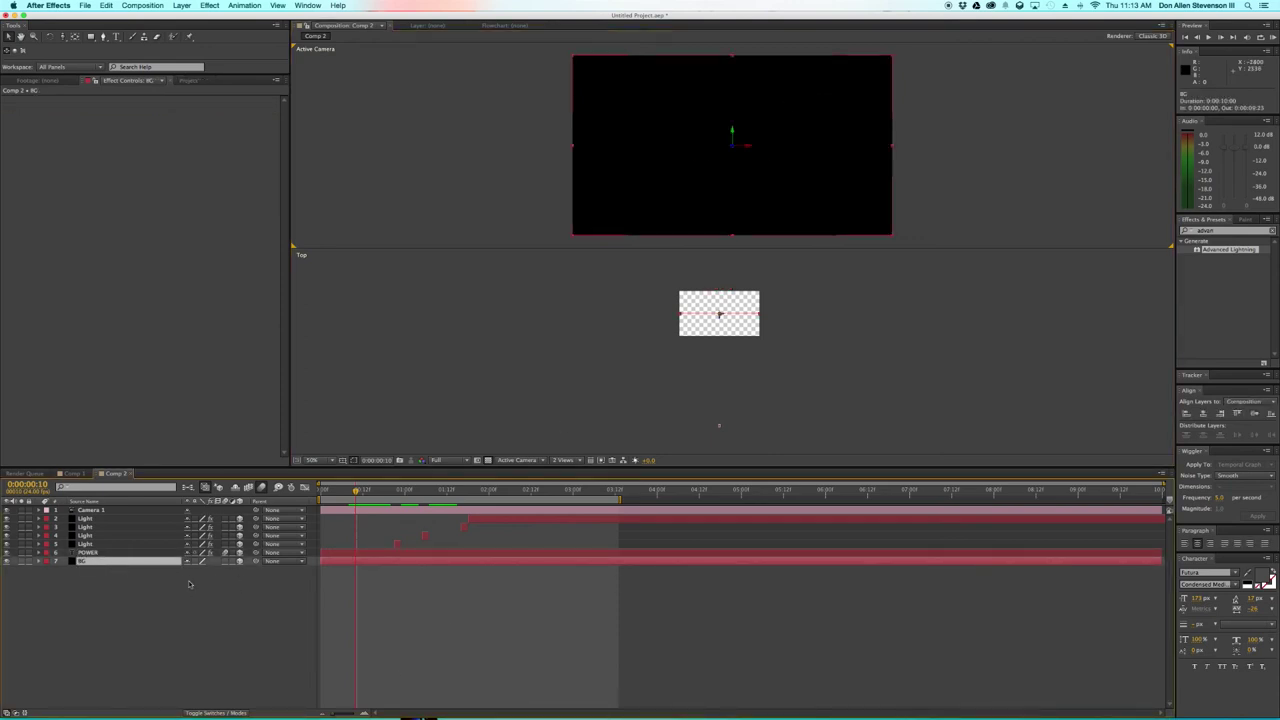
pyautogui.click(241, 561)
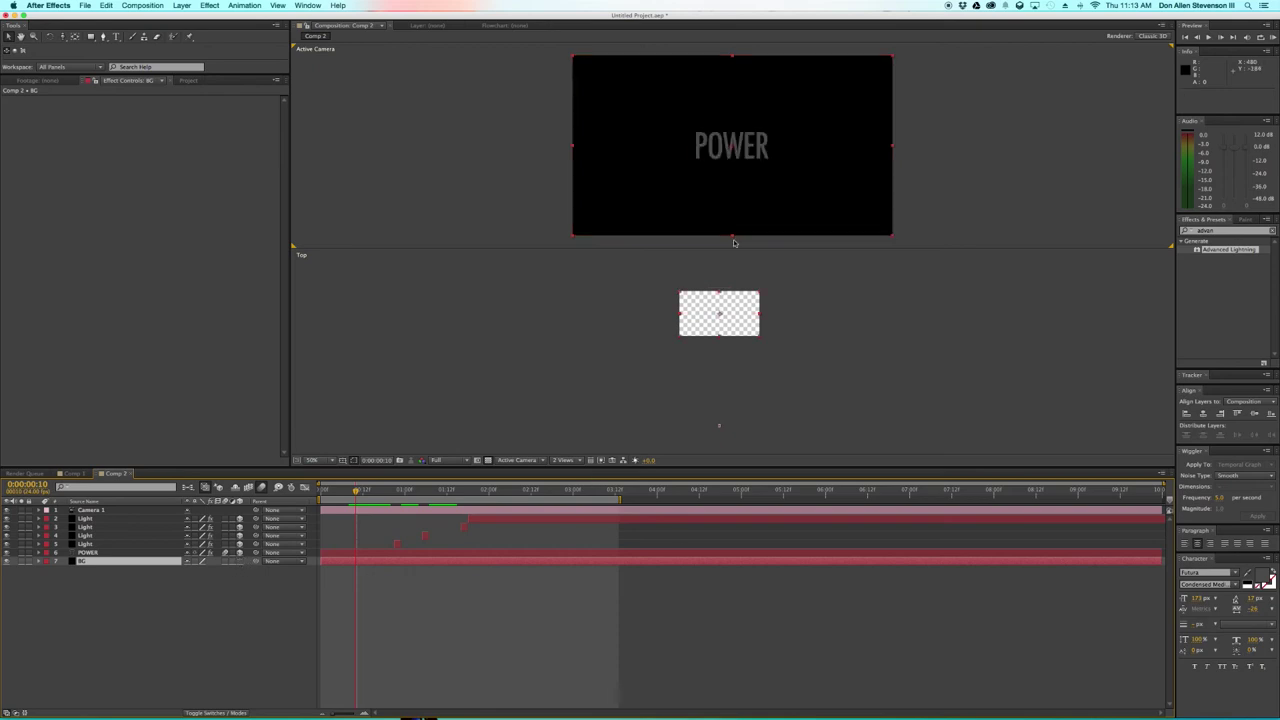
pyautogui.click(449, 579)
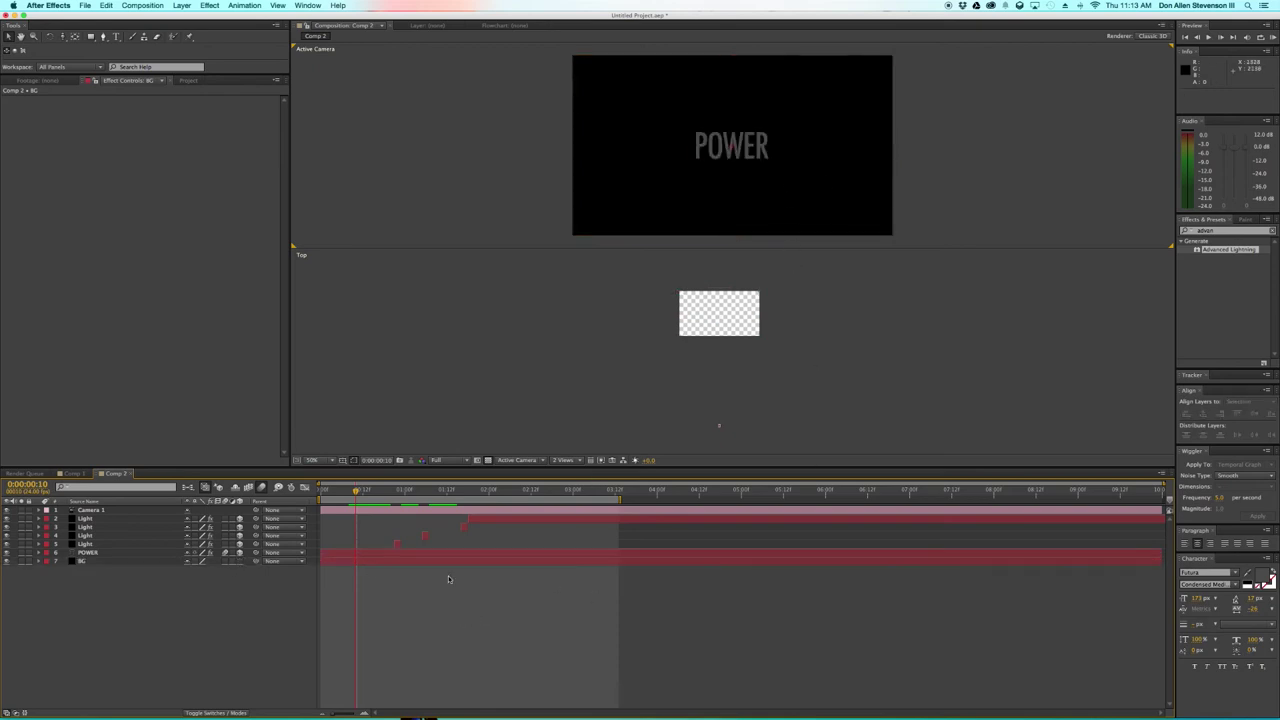
# - Try adjusting the camera on the lightning strike at 0:00:00:21, and undo the adjustment
pyautogui.moveTo(356, 491); pyautogui.dragTo(395, 493)
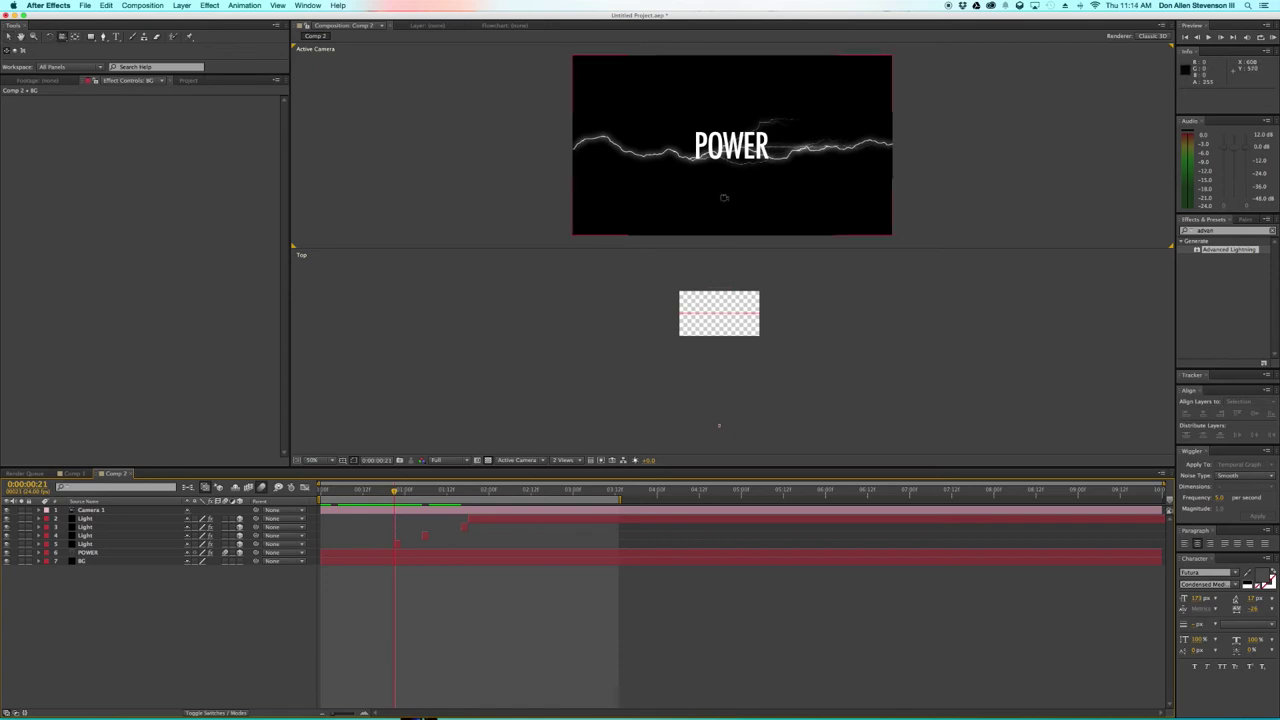
pyautogui.moveTo(728, 193)
pyautogui.mouseDown()
pyautogui.moveTo(731, 180)
pyautogui.moveTo(680, 202)
pyautogui.moveTo(716, 186)
pyautogui.moveTo(769, 200)
pyautogui.moveTo(758, 211)
pyautogui.moveTo(646, 186)
pyautogui.moveTo(757, 189)
pyautogui.moveTo(723, 204)
pyautogui.moveTo(729, 183)
pyautogui.moveTo(728, 283)
pyautogui.moveTo(729, 200)
pyautogui.moveTo(750, 201)
pyautogui.mouseUp()
pyautogui.press('super+z')
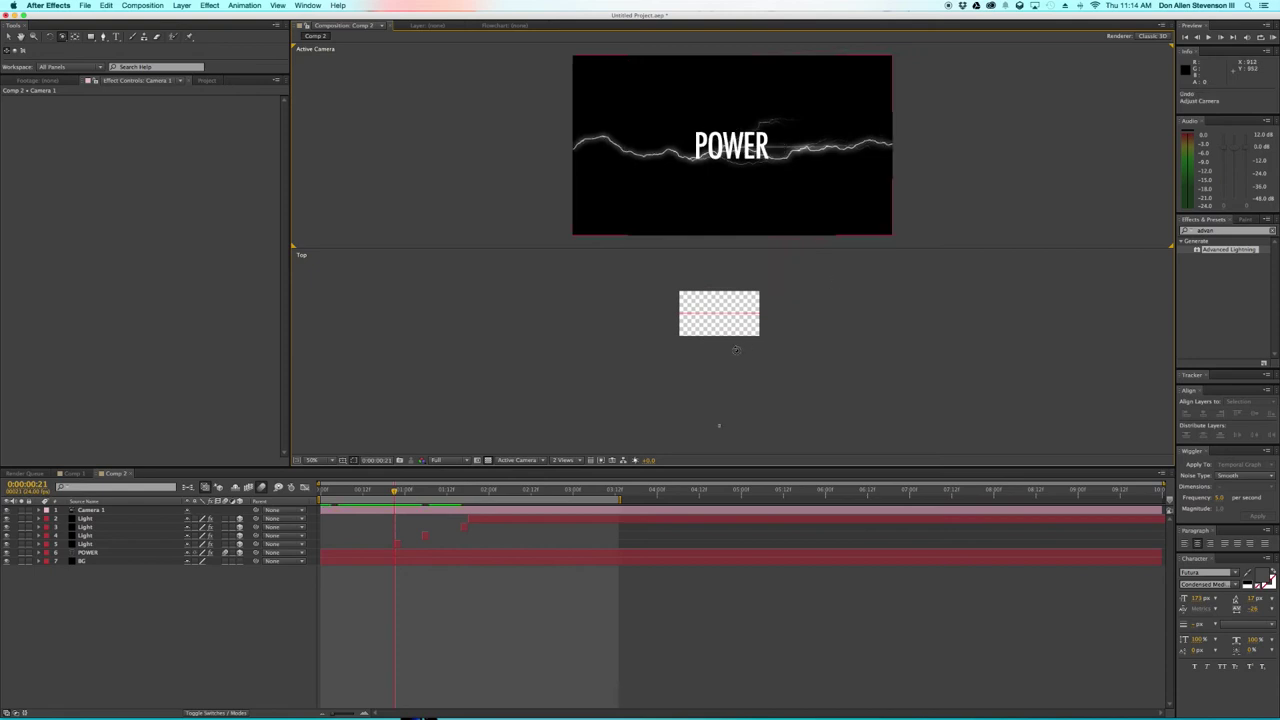
# - Return the composition viewer to the 1 View layout
pyautogui.press('v')
pyautogui.click(568, 461)
pyautogui.click(578, 453)
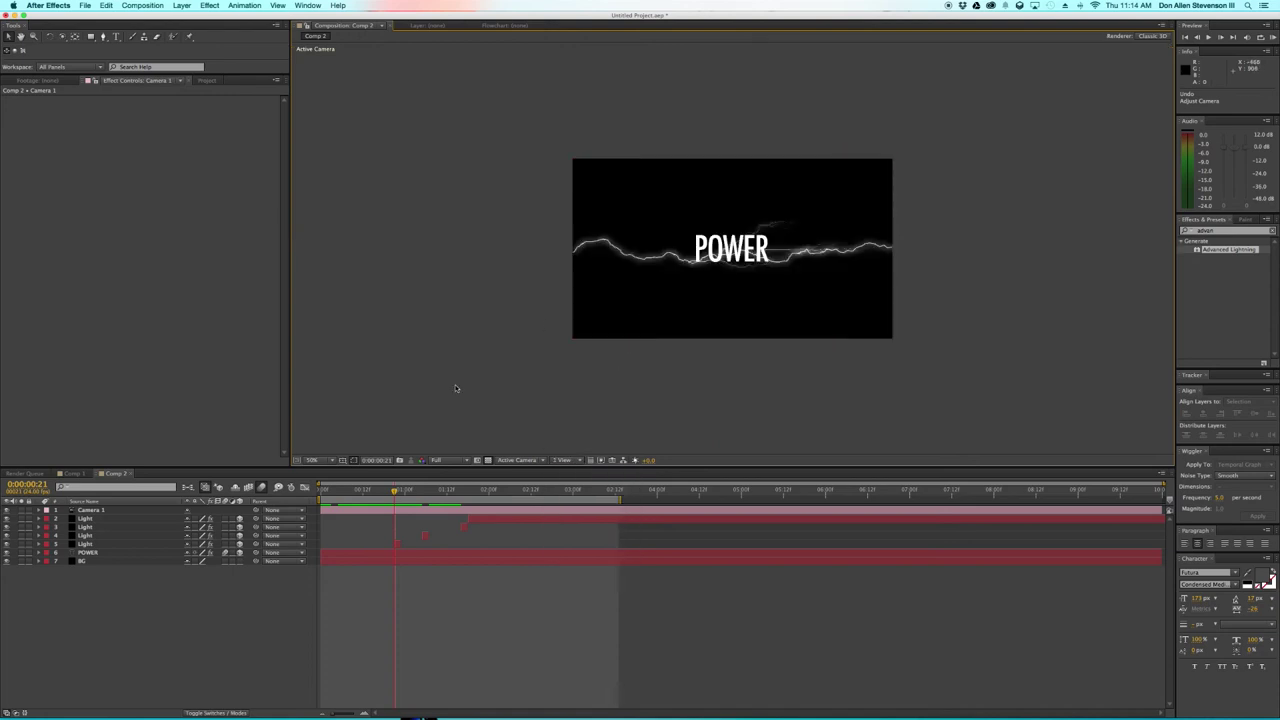
# - Try orbiting the camera around the POWER text in the enlarged Active Camera view, and undo the orbit
pyautogui.scroll(2, 456, 388)
pyautogui.scroll(-1, 456, 392)
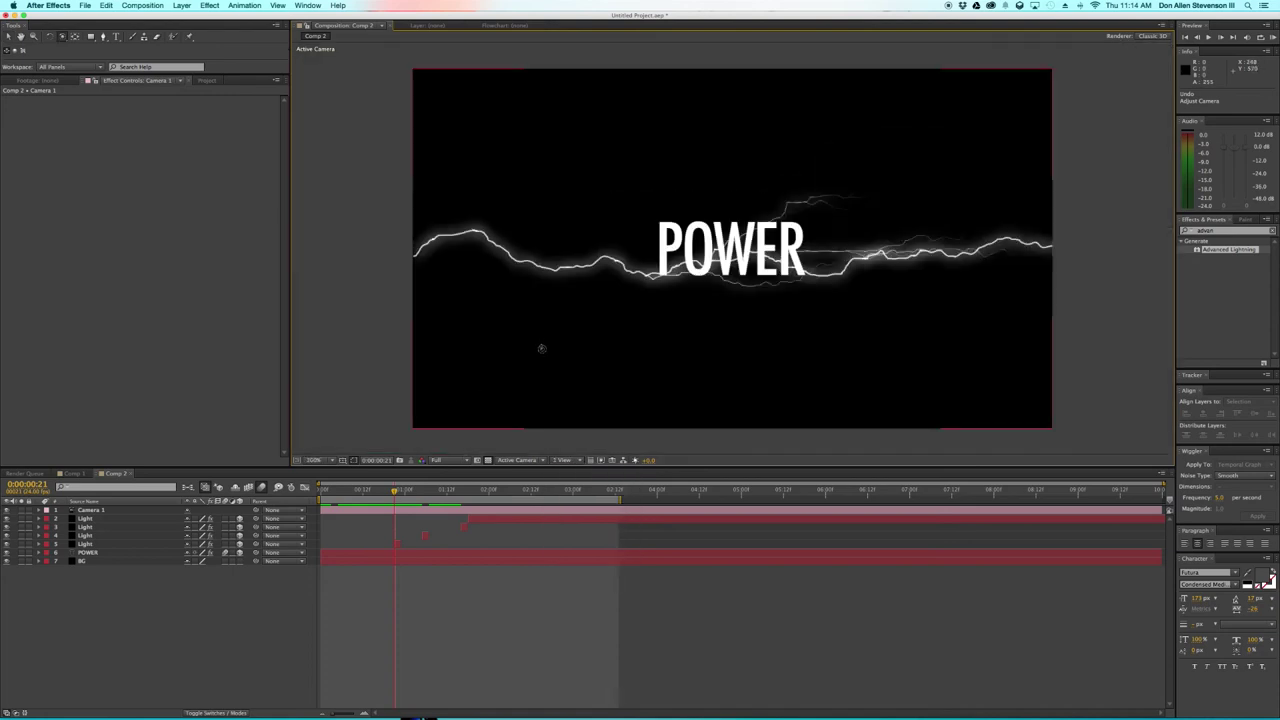
pyautogui.moveTo(550, 340)
pyautogui.mouseDown()
pyautogui.moveTo(623, 346)
pyautogui.moveTo(548, 322)
pyautogui.mouseUp()
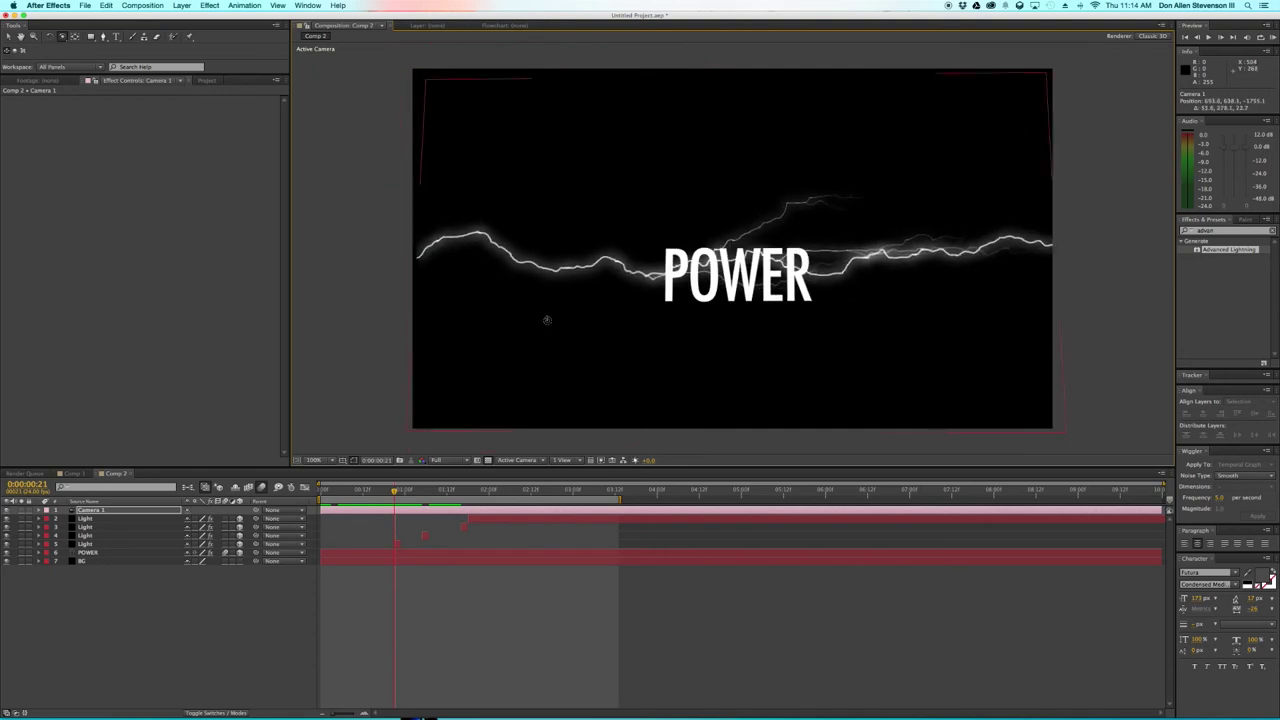
pyautogui.press('super+z')
# - Start keyframing Camera 1's Point of Interest and Position at the first frame, 0:00:00:00
pyautogui.moveTo(381, 493); pyautogui.dragTo(312, 499)
pyautogui.click(165, 510)
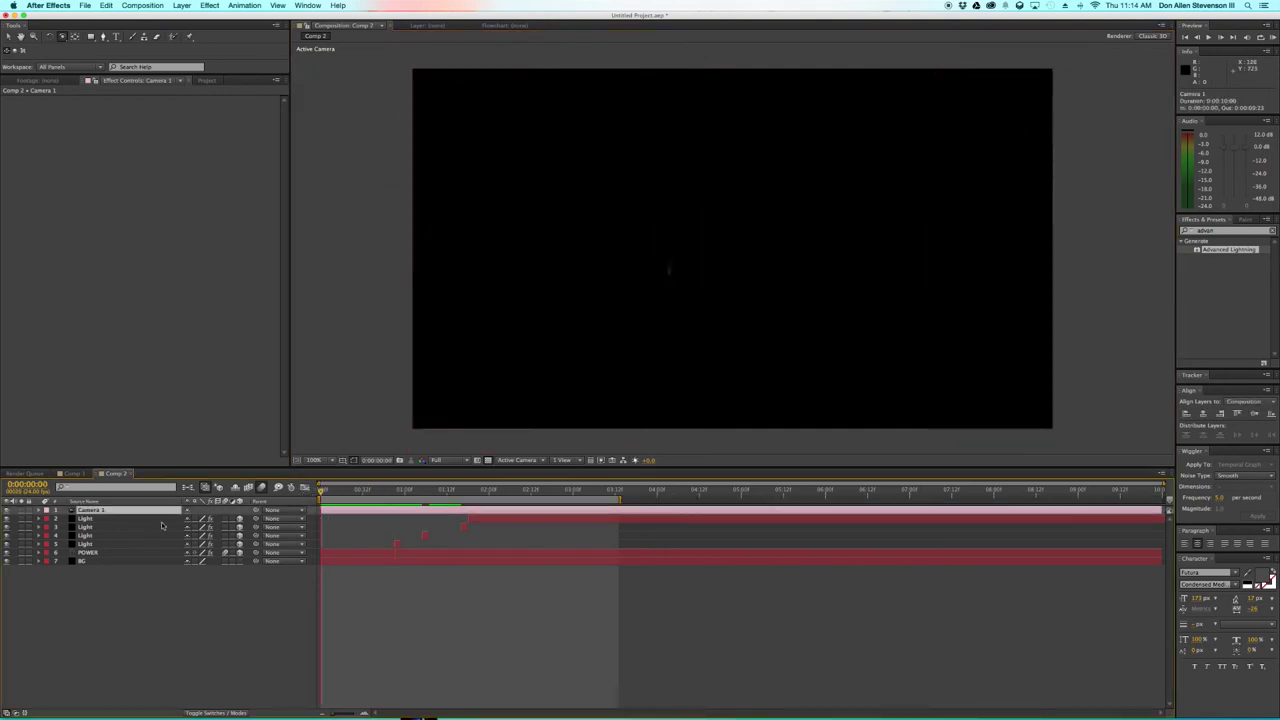
pyautogui.click(40, 512)
pyautogui.click(48, 519)
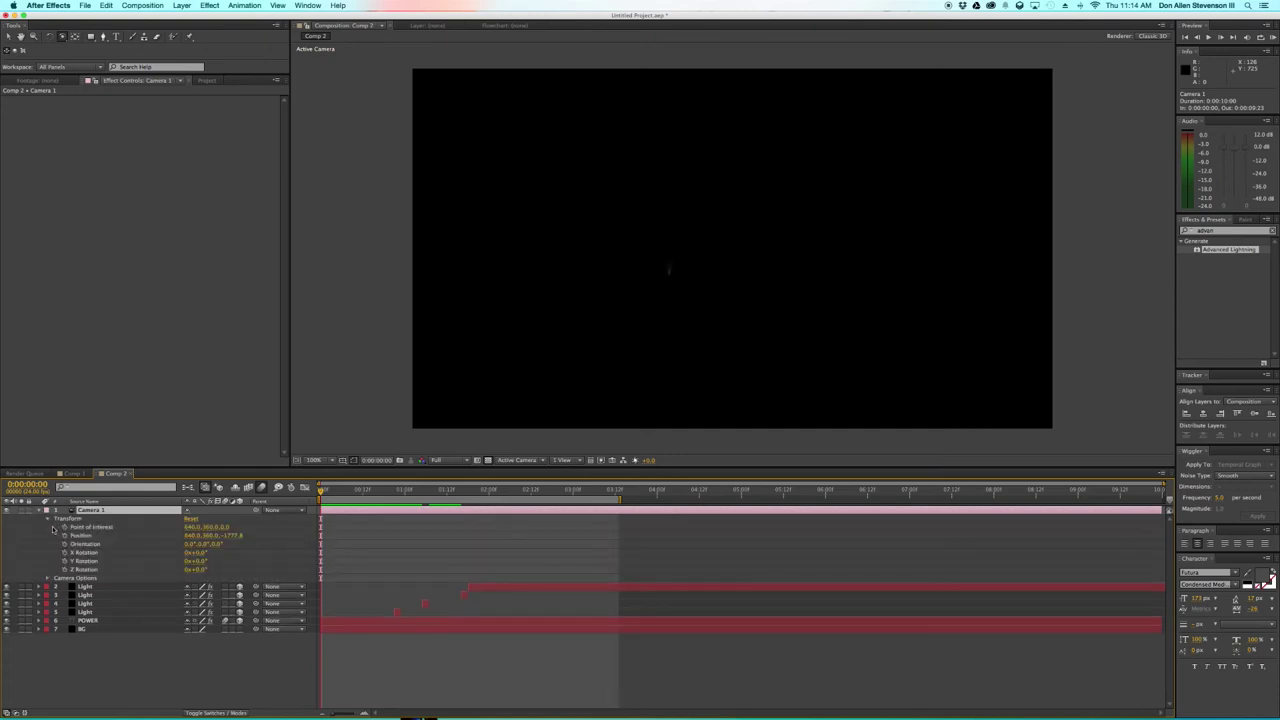
pyautogui.click(64, 527)
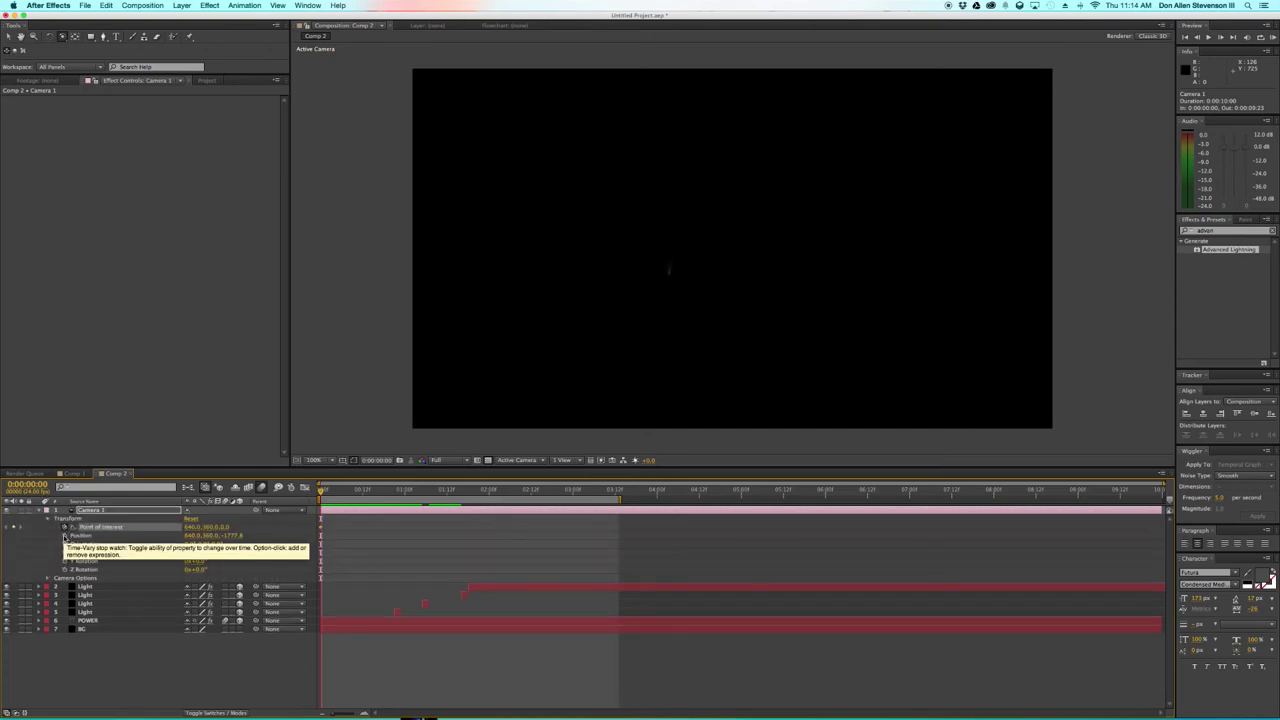
pyautogui.click(64, 535)
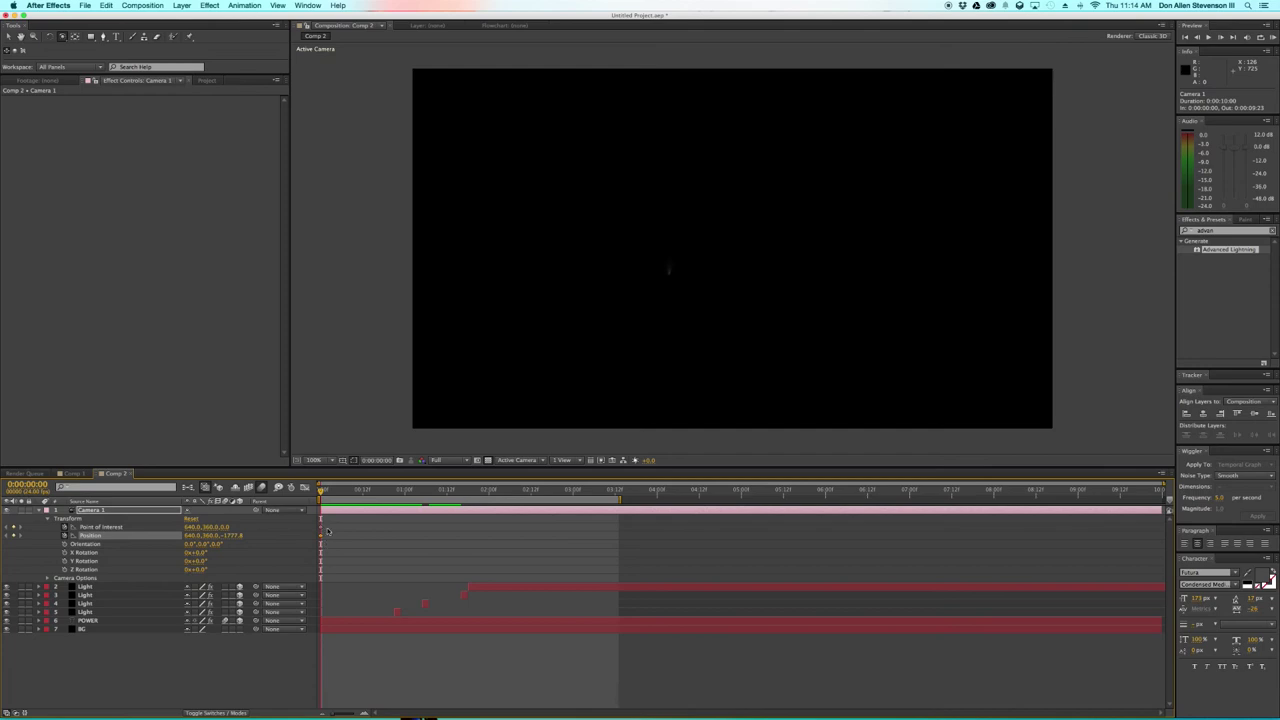
# - Add Point of Interest and Position keyframes at 0:00:03:13, track Camera 1 slightly closer to the POWER text, and preview the move
pyautogui.moveTo(320, 490); pyautogui.dragTo(620, 510)
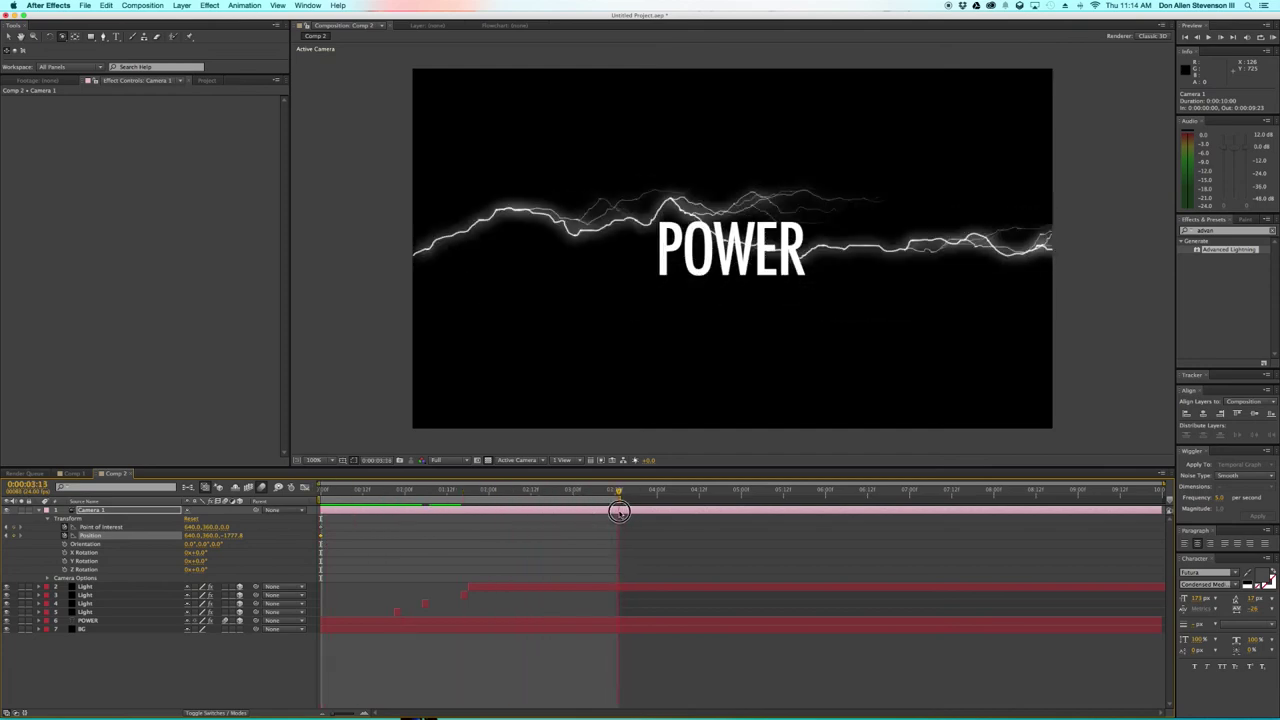
pyautogui.click(15, 527)
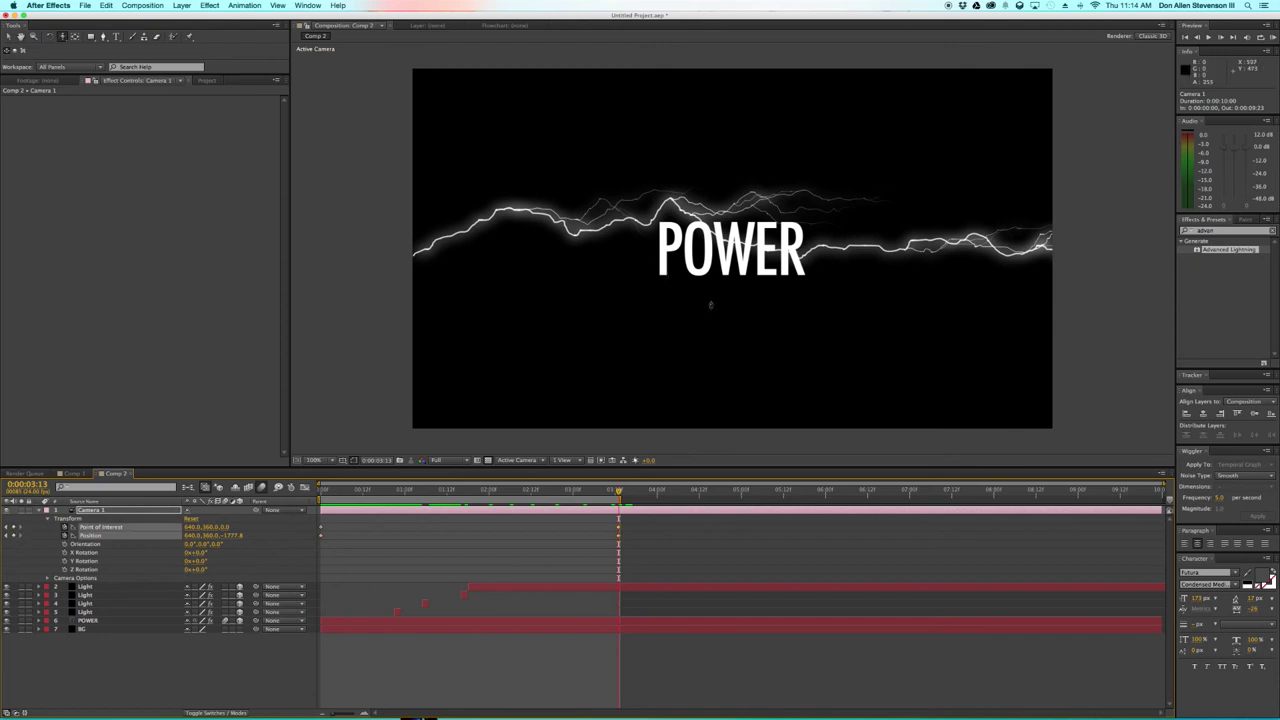
pyautogui.click(63, 39)
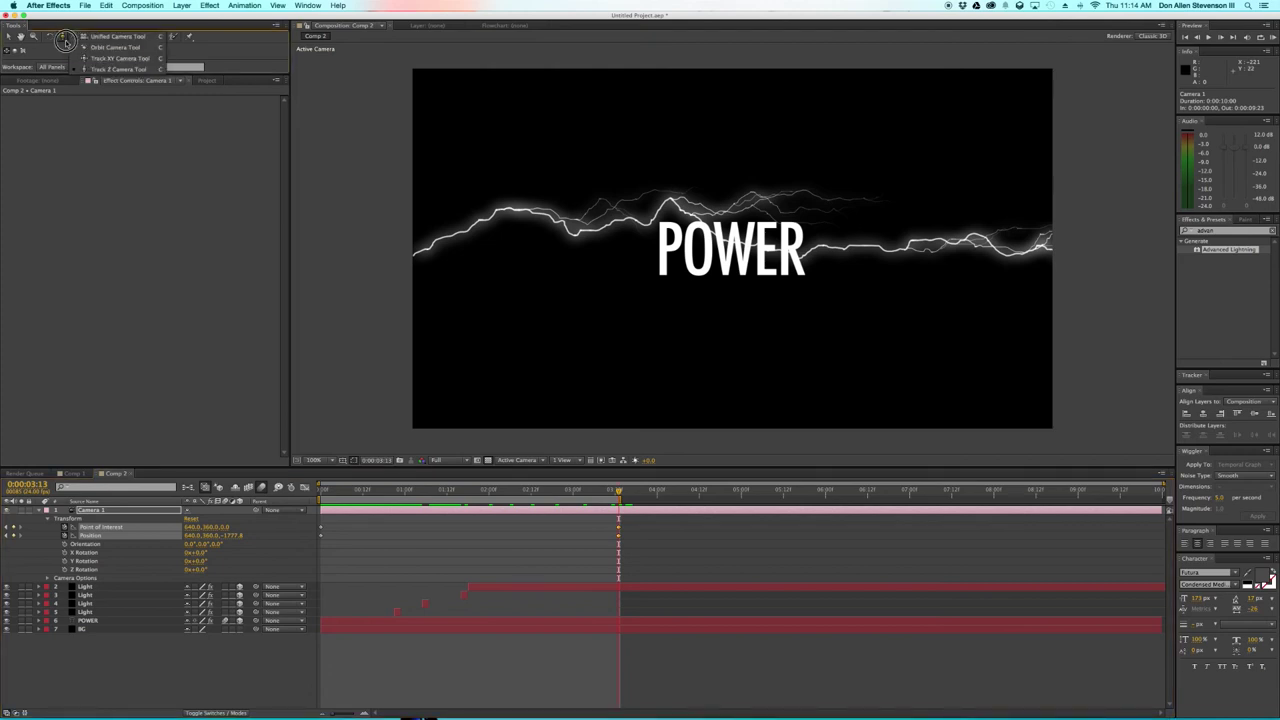
pyautogui.click(62, 40)
pyautogui.moveTo(62, 40); pyautogui.dragTo(107, 71)
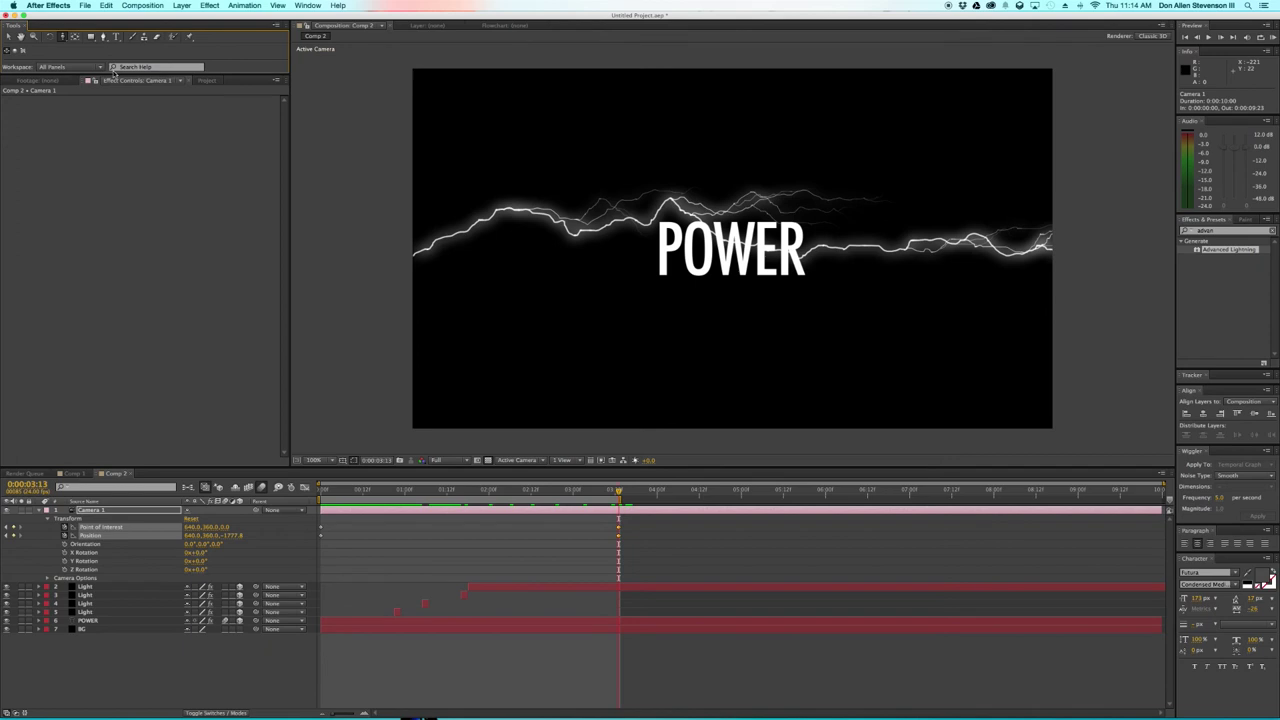
pyautogui.moveTo(697, 283); pyautogui.dragTo(708, 187)
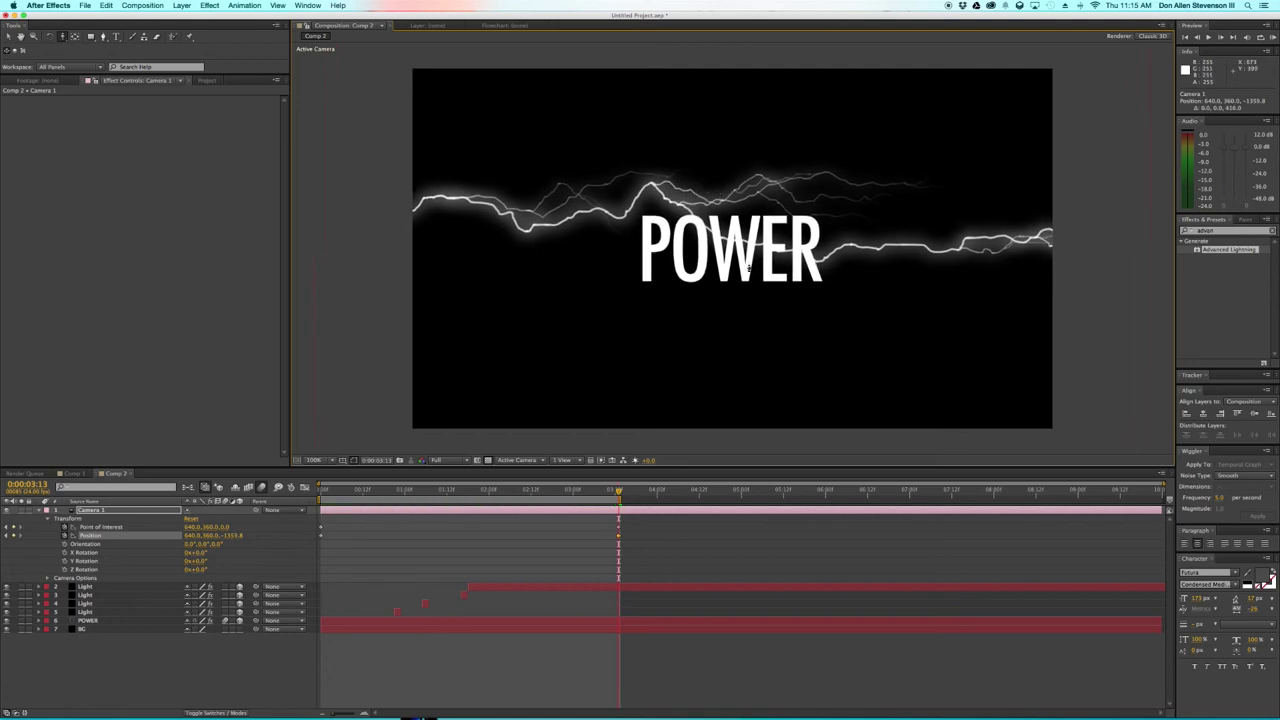
pyautogui.moveTo(618, 489); pyautogui.dragTo(285, 510)
pyautogui.press('space')
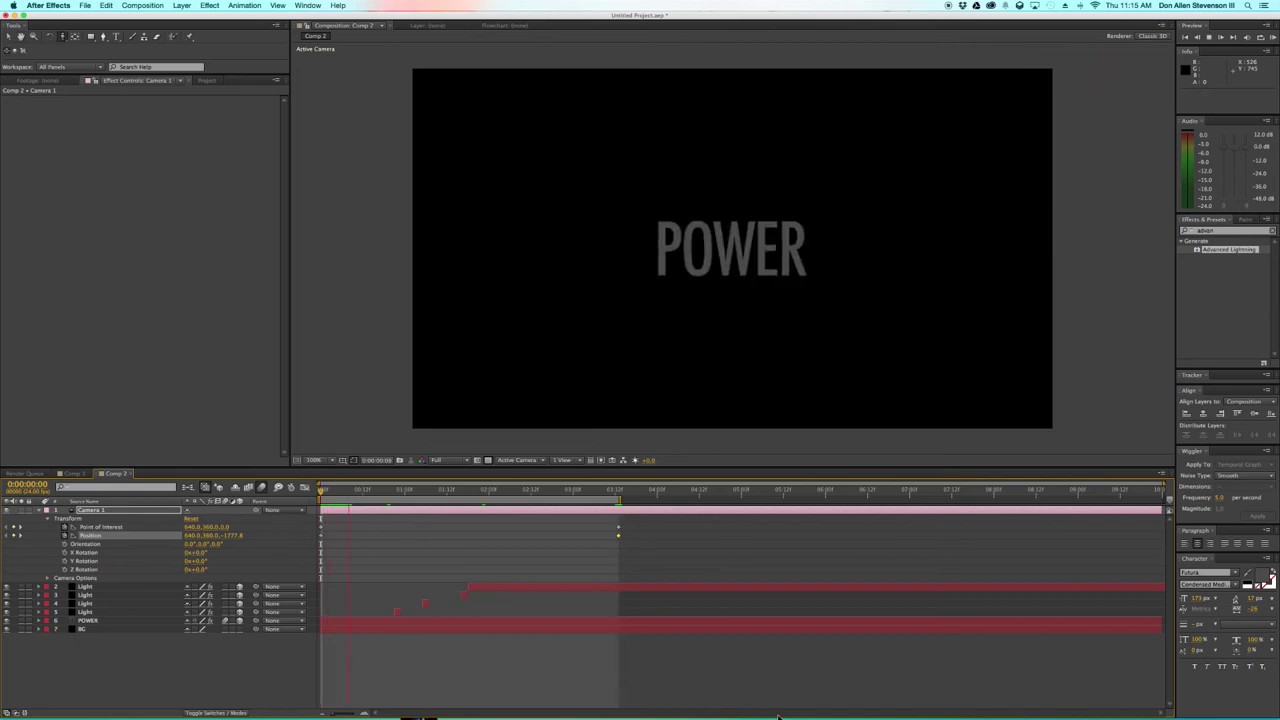
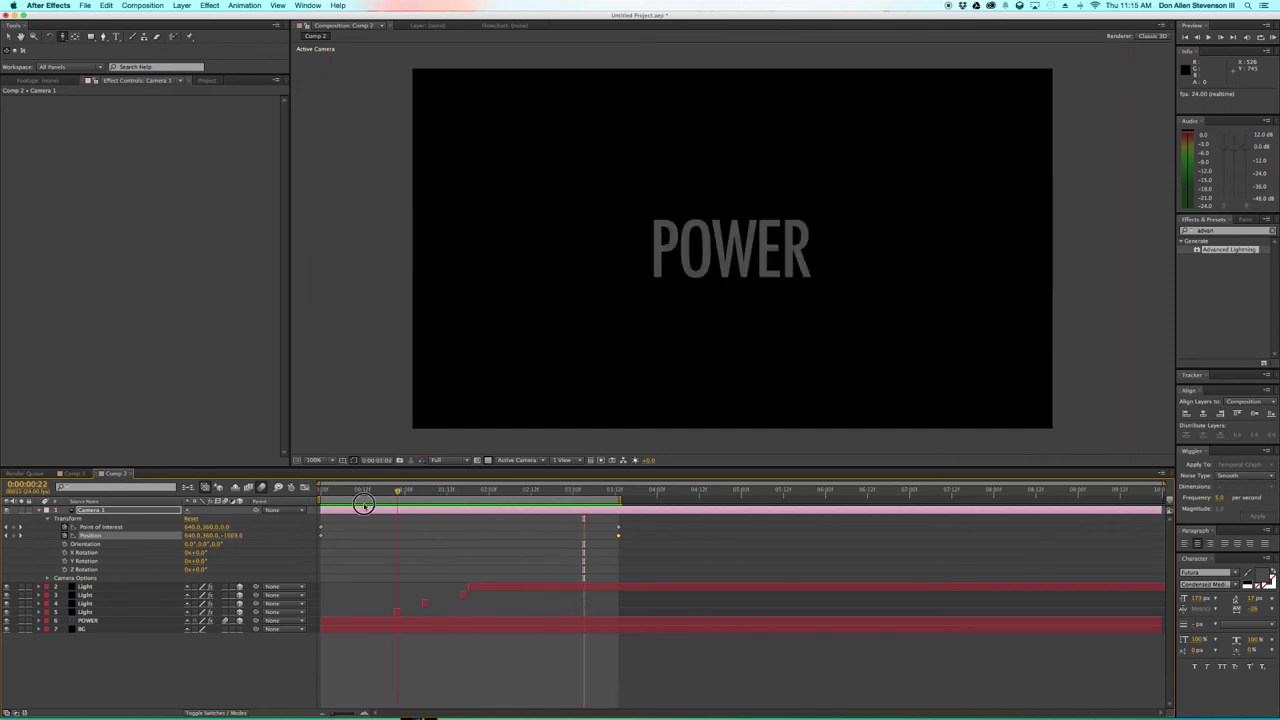
# - Track Camera 1 much closer at 0:00:03:13 so POWER spans most of the frame width, and preview the stronger push-in
pyautogui.moveTo(582, 517); pyautogui.dragTo(618, 516)
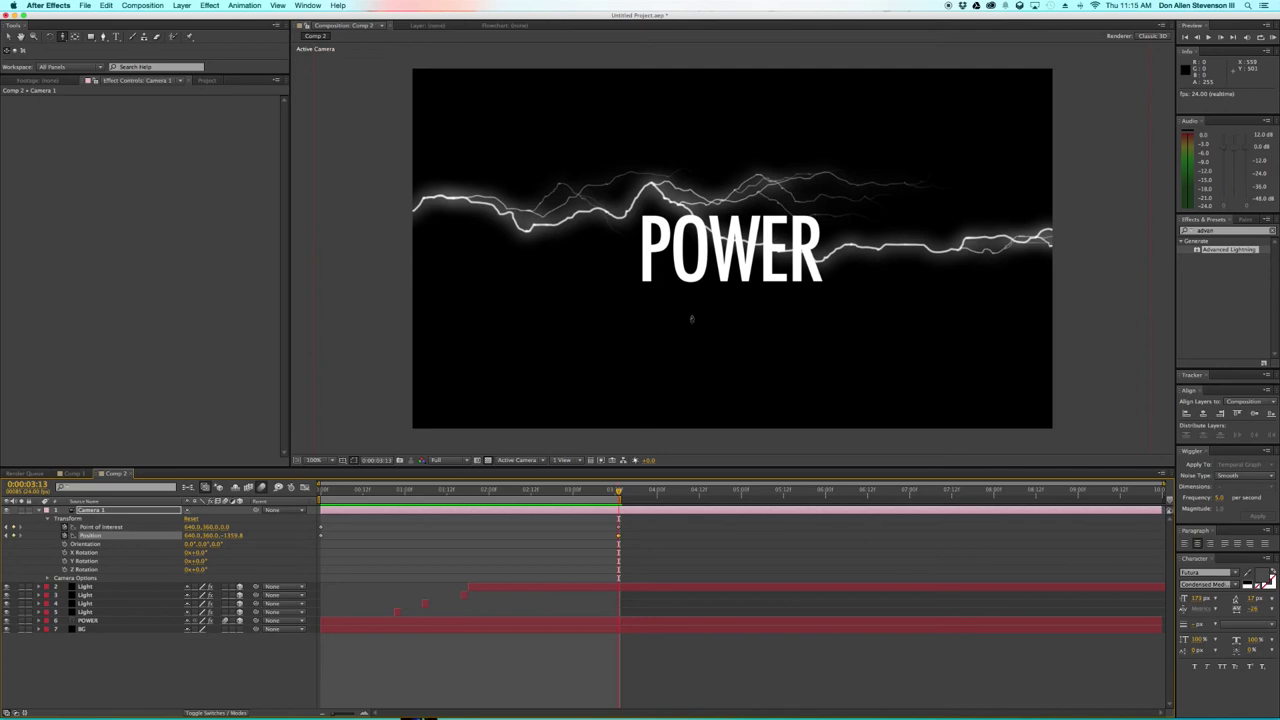
pyautogui.moveTo(694, 318); pyautogui.dragTo(754, 40)
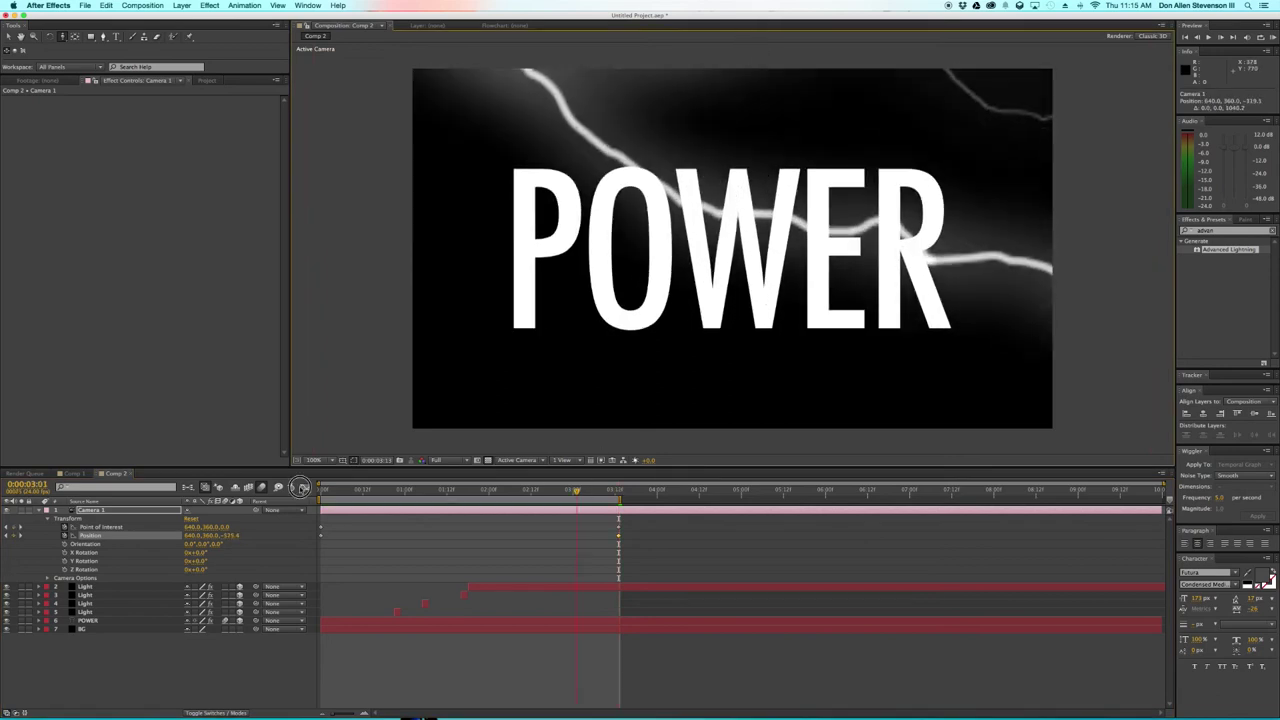
pyautogui.press('KP_0')
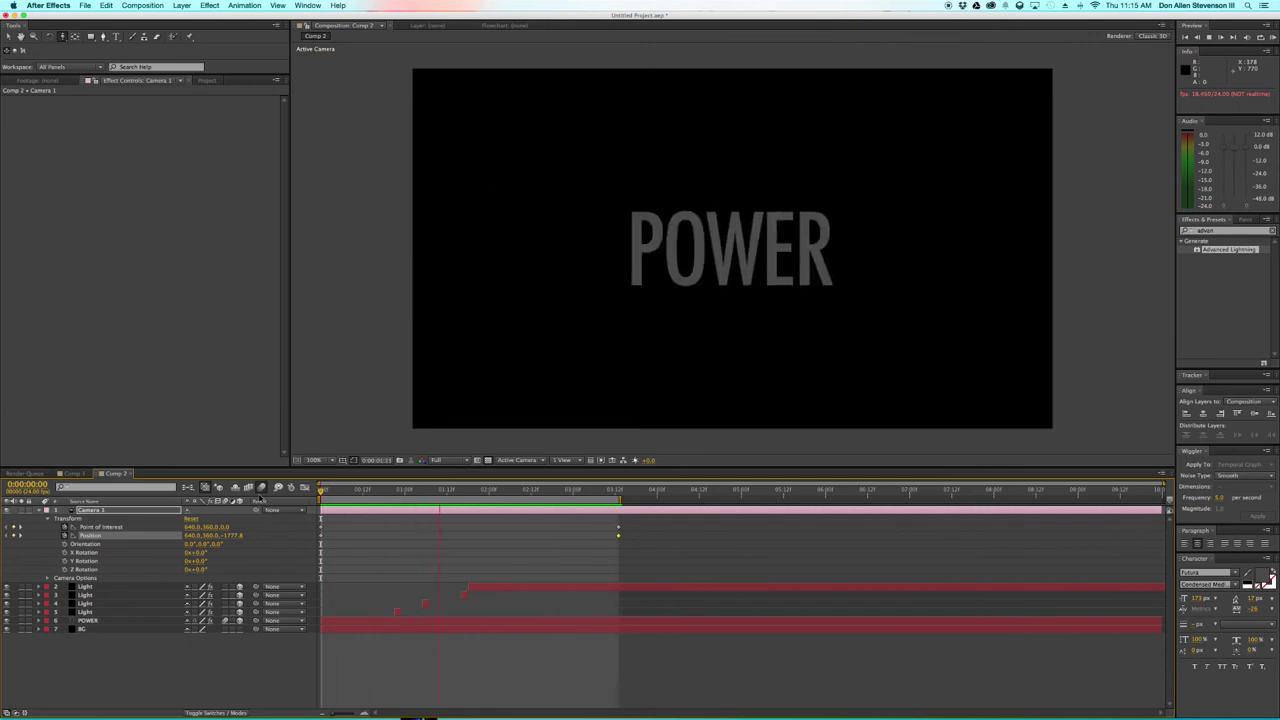
pyautogui.press('space')
# - Switch to QuickTime Player and scrub through TruePowerWithSound.mov to compare the reference with the strike at 0:00:01:06
pyautogui.moveTo(497, 494); pyautogui.dragTo(429, 508)
pyautogui.hotkey('ctrl', 'Up')
pyautogui.click(1053, 318)
pyautogui.click(676, 414)
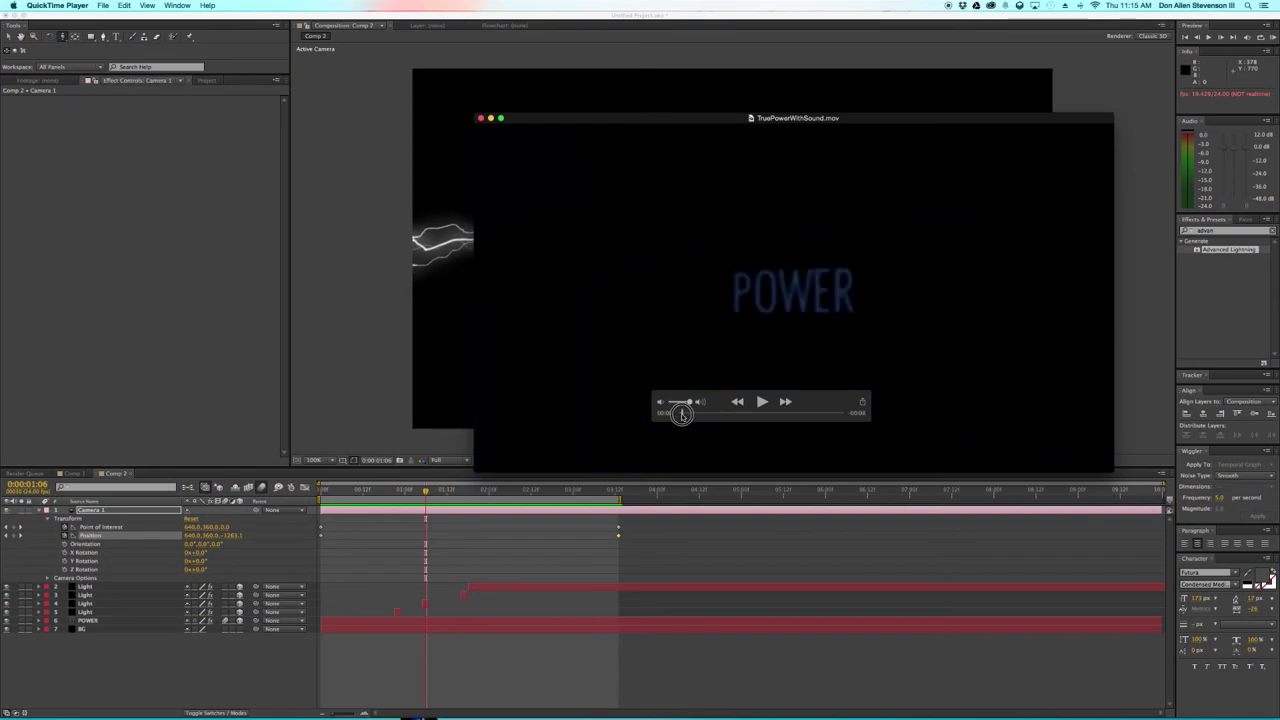
pyautogui.moveTo(703, 414); pyautogui.dragTo(736, 410)
pyautogui.click(376, 346)
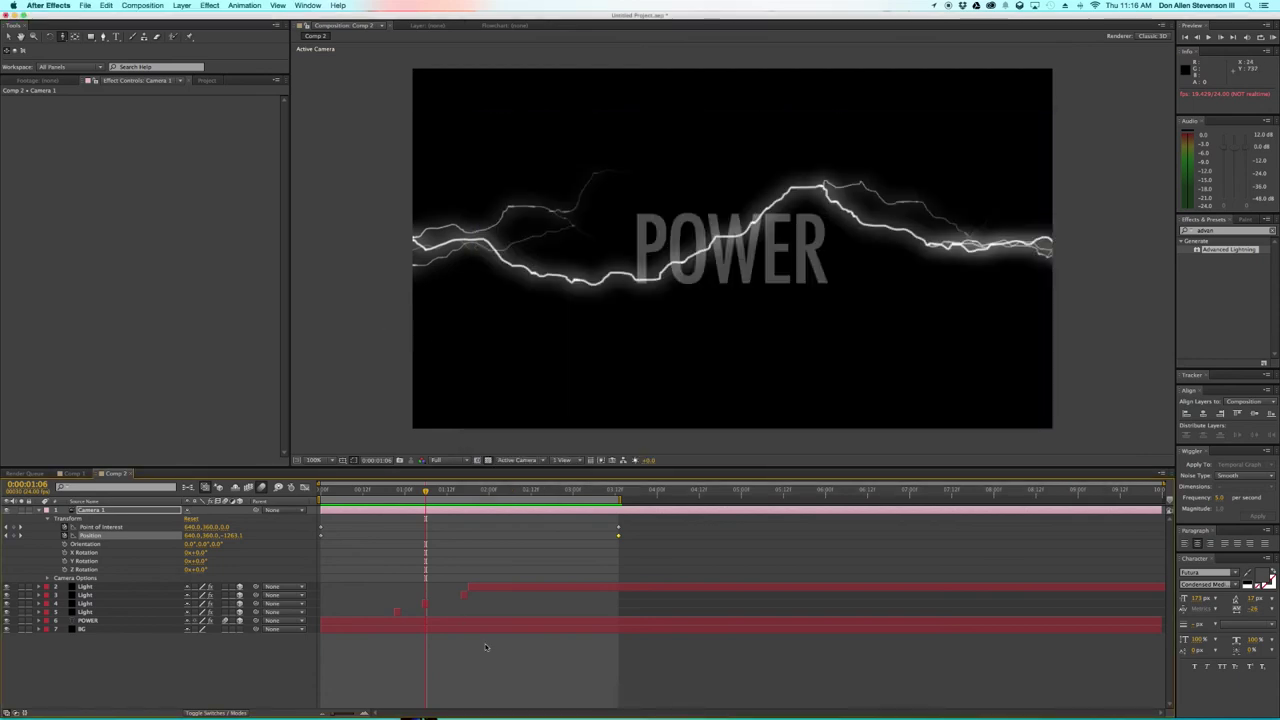
# - Switch on Depth of Field in Camera 1's Camera Options
pyautogui.moveTo(366, 491); pyautogui.dragTo(431, 508)
pyautogui.click(435, 513)
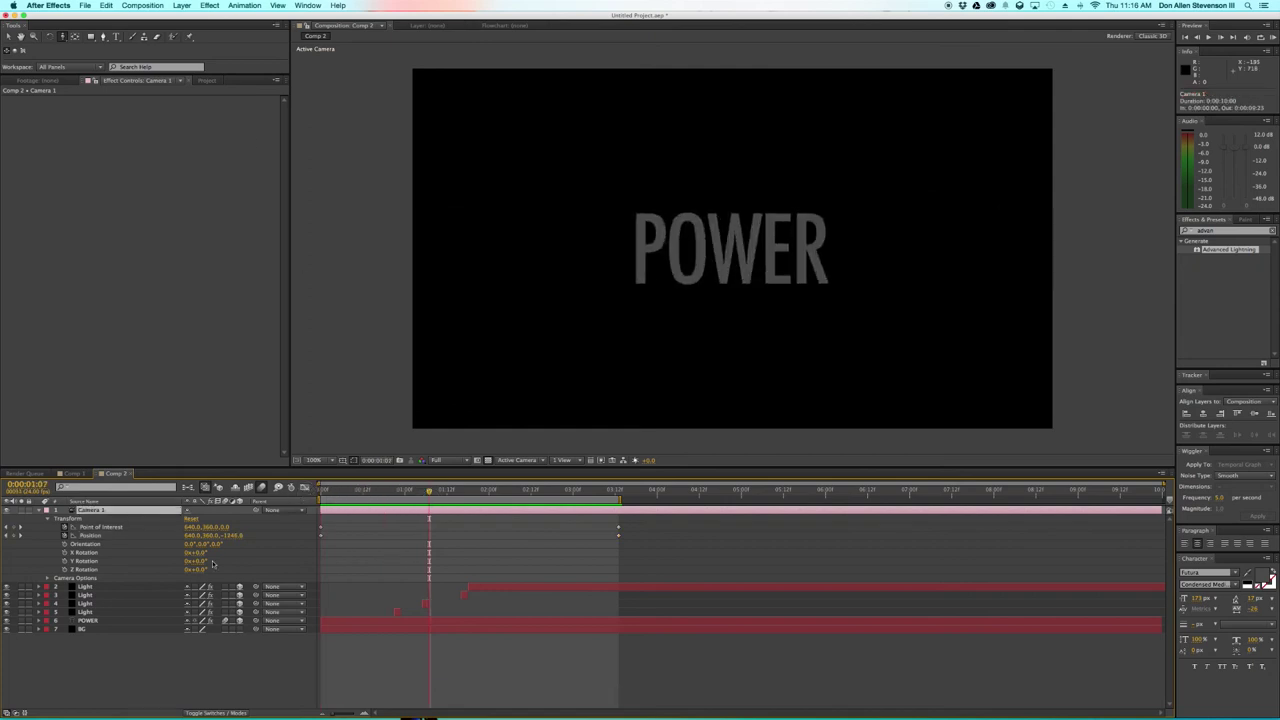
pyautogui.click(48, 579)
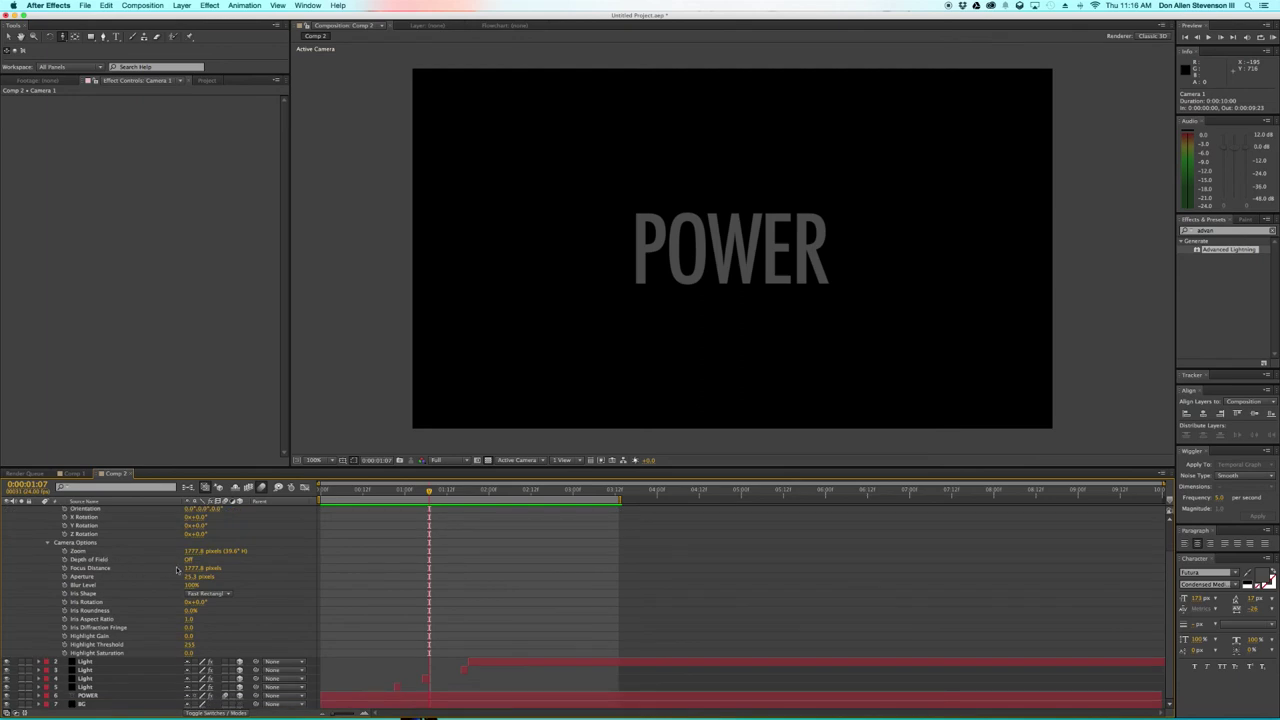
pyautogui.click(188, 560)
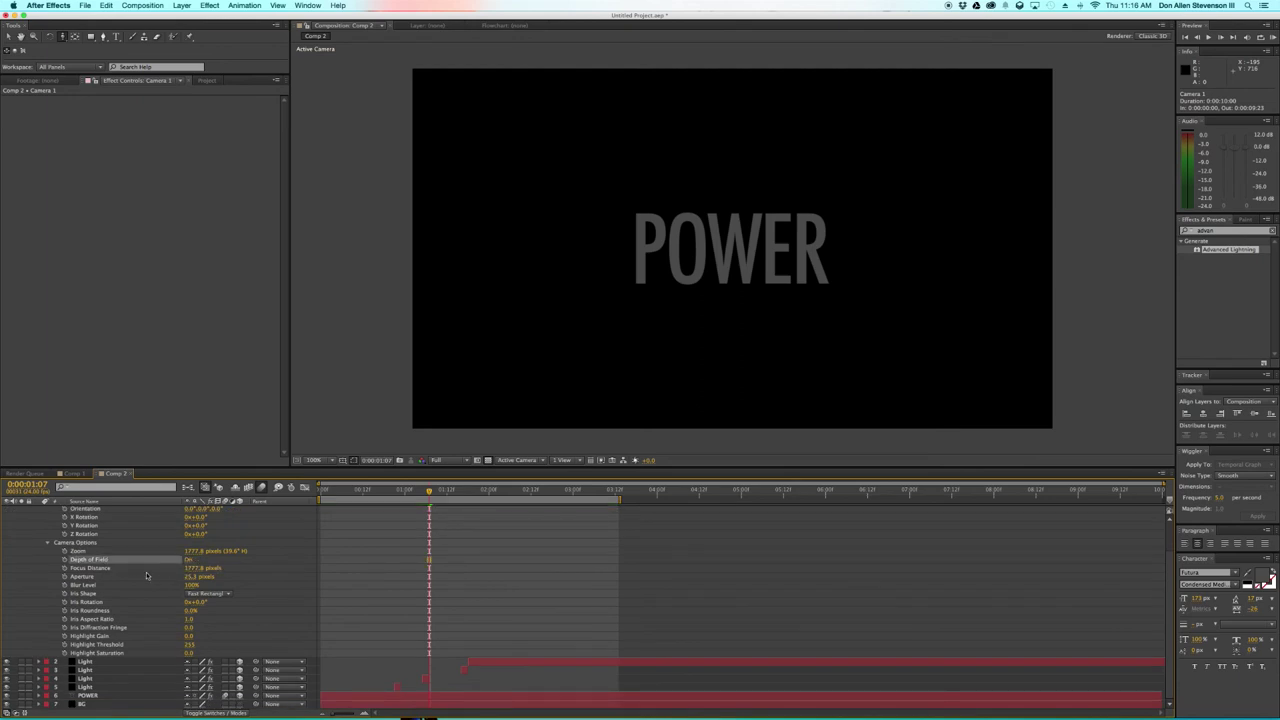
# - Raise Camera 1's Aperture to about 681 pixels, judging the lightning's background blur at 0:00:00:21
pyautogui.moveTo(188, 584); pyautogui.dragTo(900, 583)
pyautogui.moveTo(197, 580); pyautogui.dragTo(436, 570)
pyautogui.moveTo(424, 494); pyautogui.dragTo(394, 492)
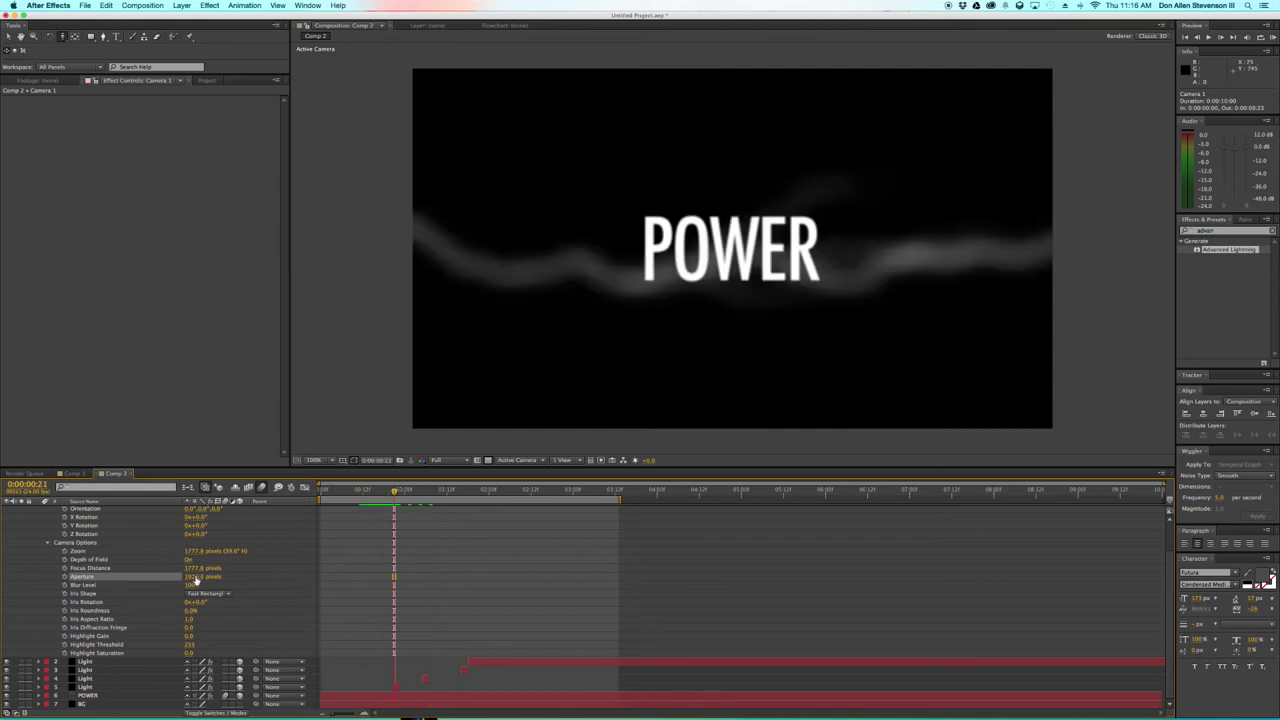
pyautogui.moveTo(196, 578); pyautogui.dragTo(90, 578)
pyautogui.moveTo(6, 628); pyautogui.dragTo(49, 568)
pyautogui.moveTo(196, 580); pyautogui.dragTo(3, 620)
pyautogui.moveTo(200, 578); pyautogui.dragTo(4, 586)
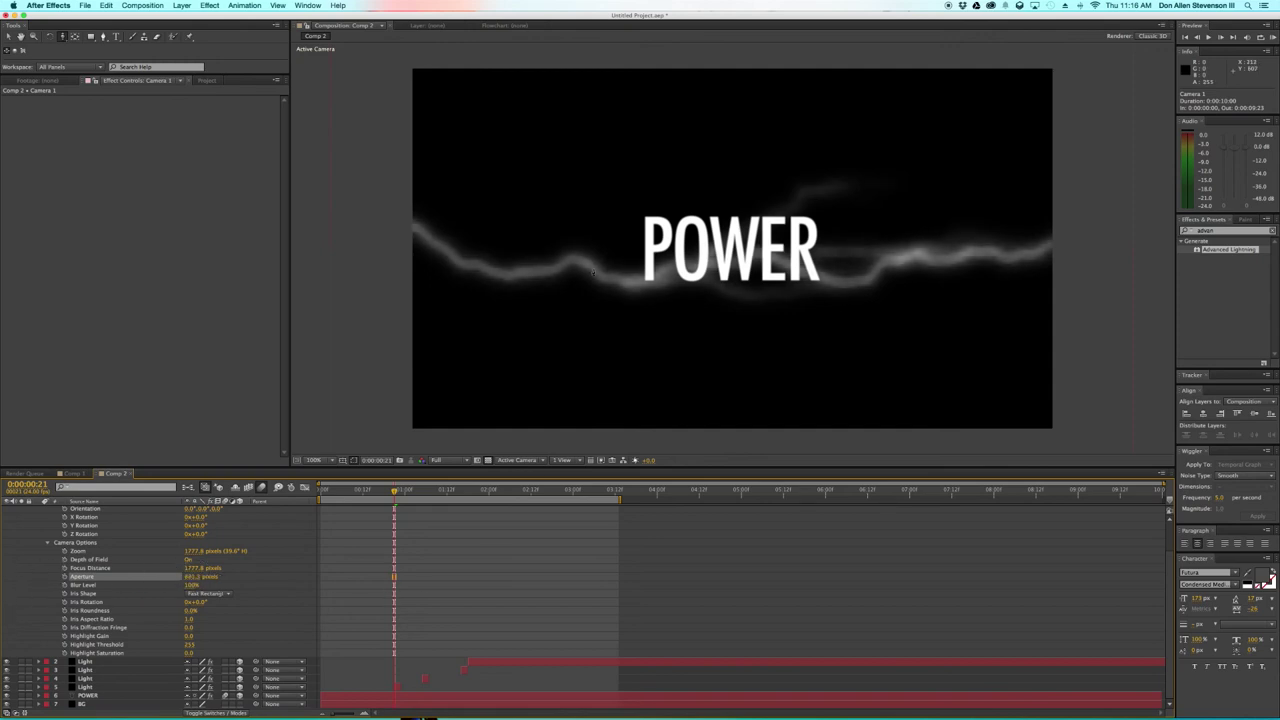
# - Keyframe Camera 1's Focus Distance at 0:00:01:06, and lower it at 0:00:02:09 until the POWER text is sharp
pyautogui.moveTo(312, 497)
pyautogui.mouseDown()
pyautogui.moveTo(298, 497)
pyautogui.moveTo(520, 517)
pyautogui.mouseUp()
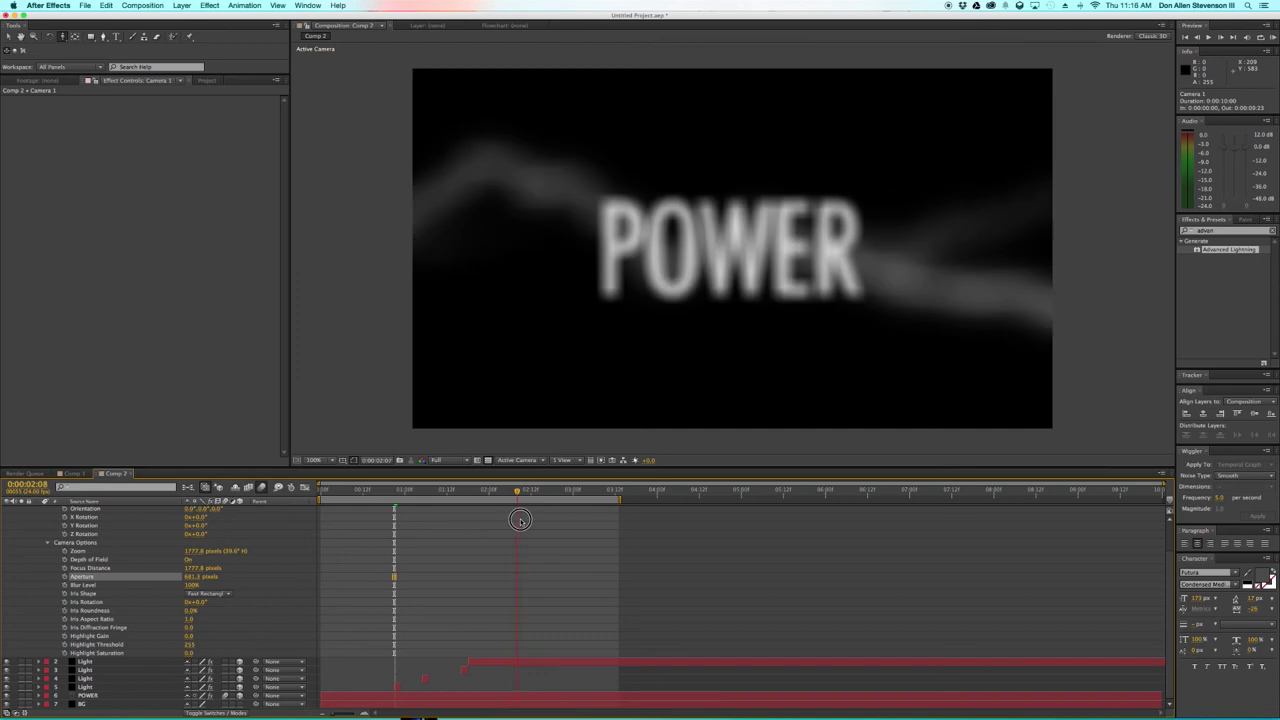
pyautogui.click(65, 568)
pyautogui.moveTo(519, 494)
pyautogui.mouseDown()
pyautogui.moveTo(500, 512)
pyautogui.moveTo(390, 513)
pyautogui.moveTo(426, 512)
pyautogui.mouseUp()
pyautogui.click(23, 568)
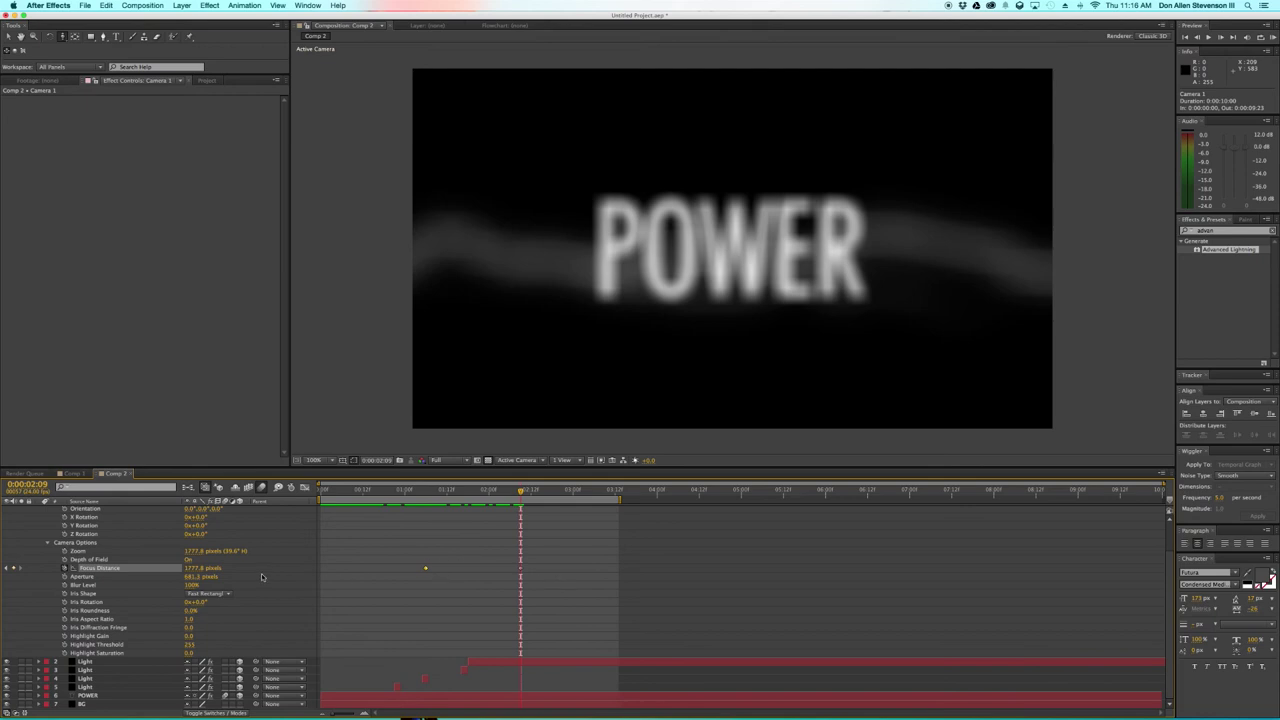
pyautogui.moveTo(193, 572); pyautogui.dragTo(4, 567)
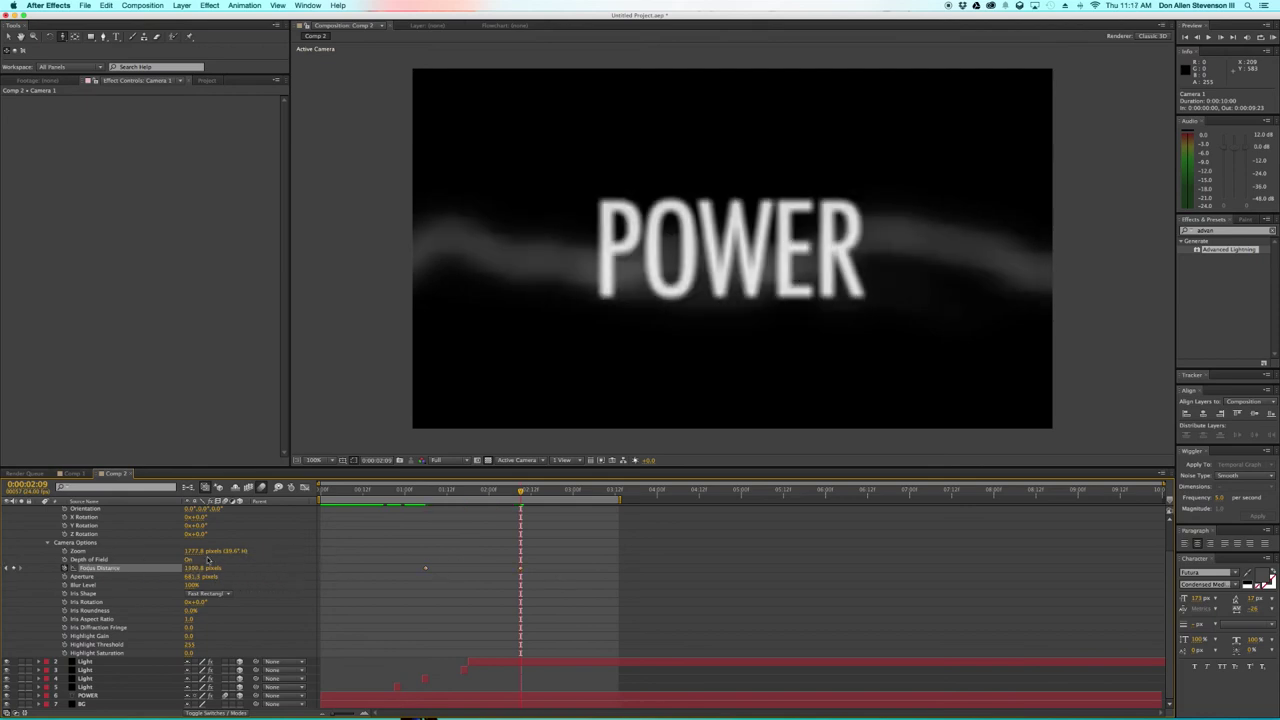
pyautogui.moveTo(196, 572); pyautogui.dragTo(104, 574)
# - Lower the Focus Distance at 0:00:03:13 to keep the enlarged POWER text in focus, and preview the animation from the start
pyautogui.moveTo(472, 495); pyautogui.dragTo(615, 531)
pyautogui.moveTo(192, 568); pyautogui.dragTo(3, 598)
pyautogui.moveTo(189, 578); pyautogui.dragTo(180, 574)
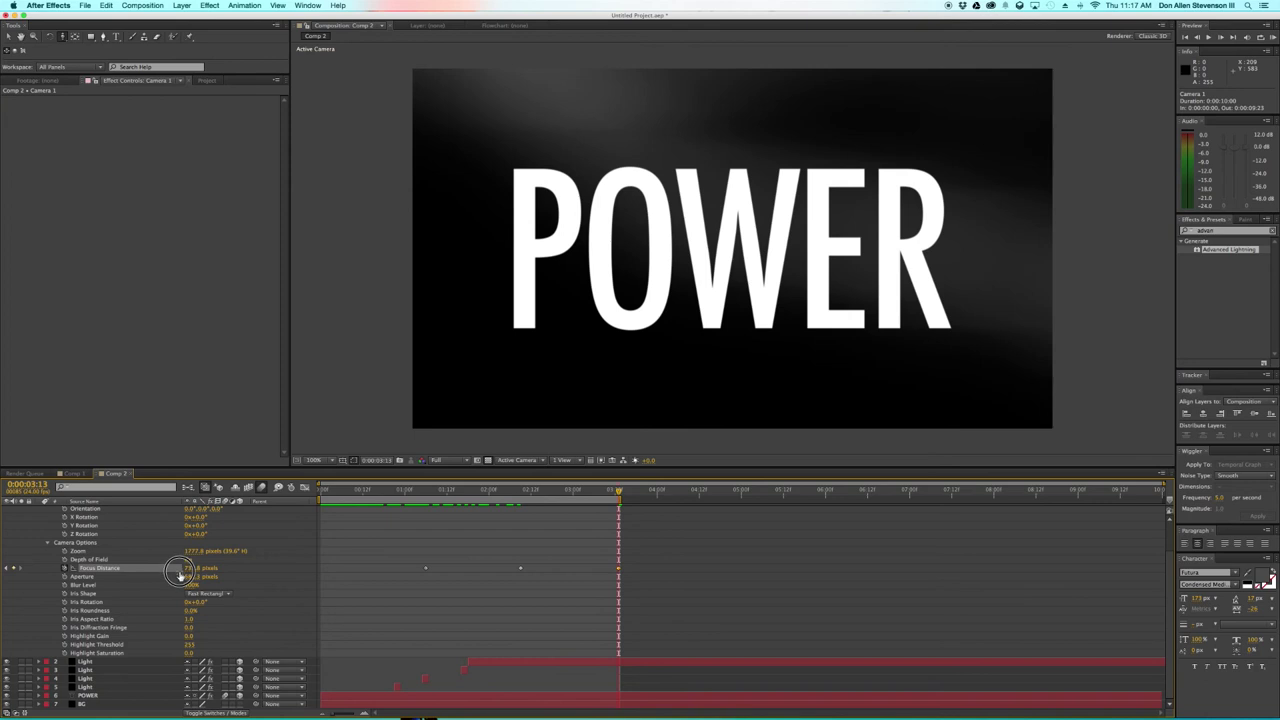
pyautogui.moveTo(617, 490); pyautogui.dragTo(255, 503)
pyautogui.press('space')
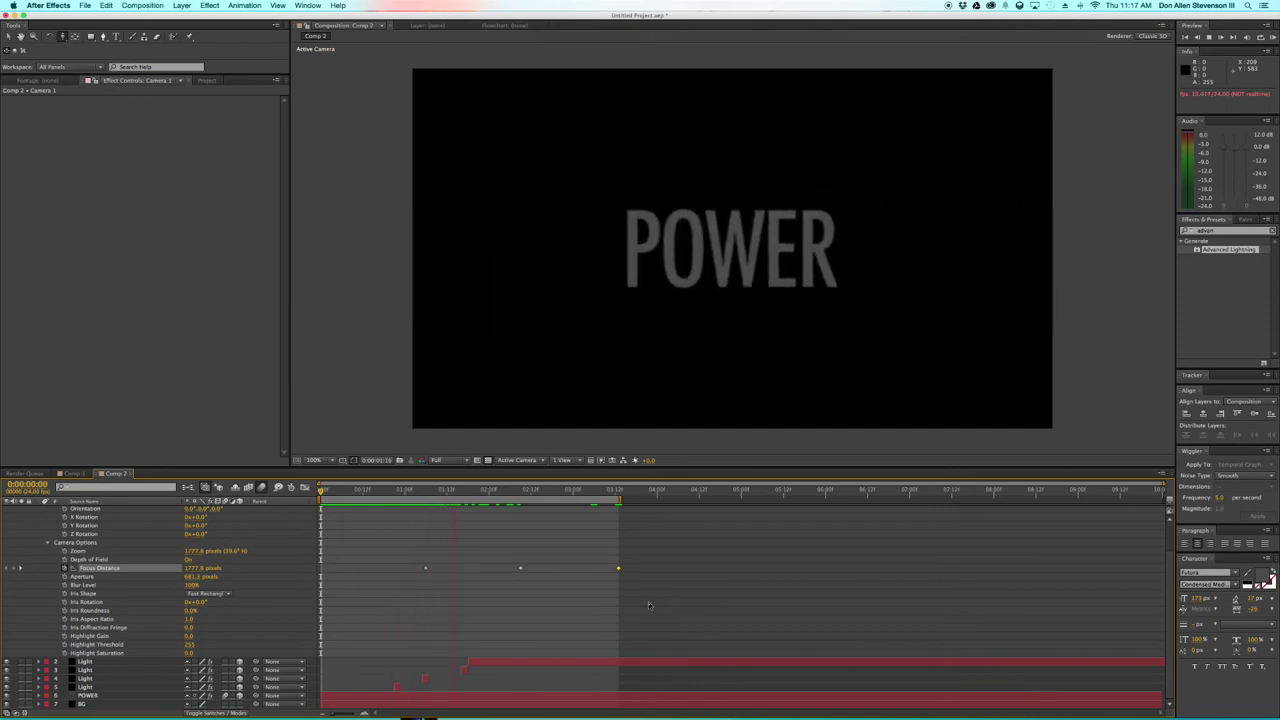
pyautogui.press('space')
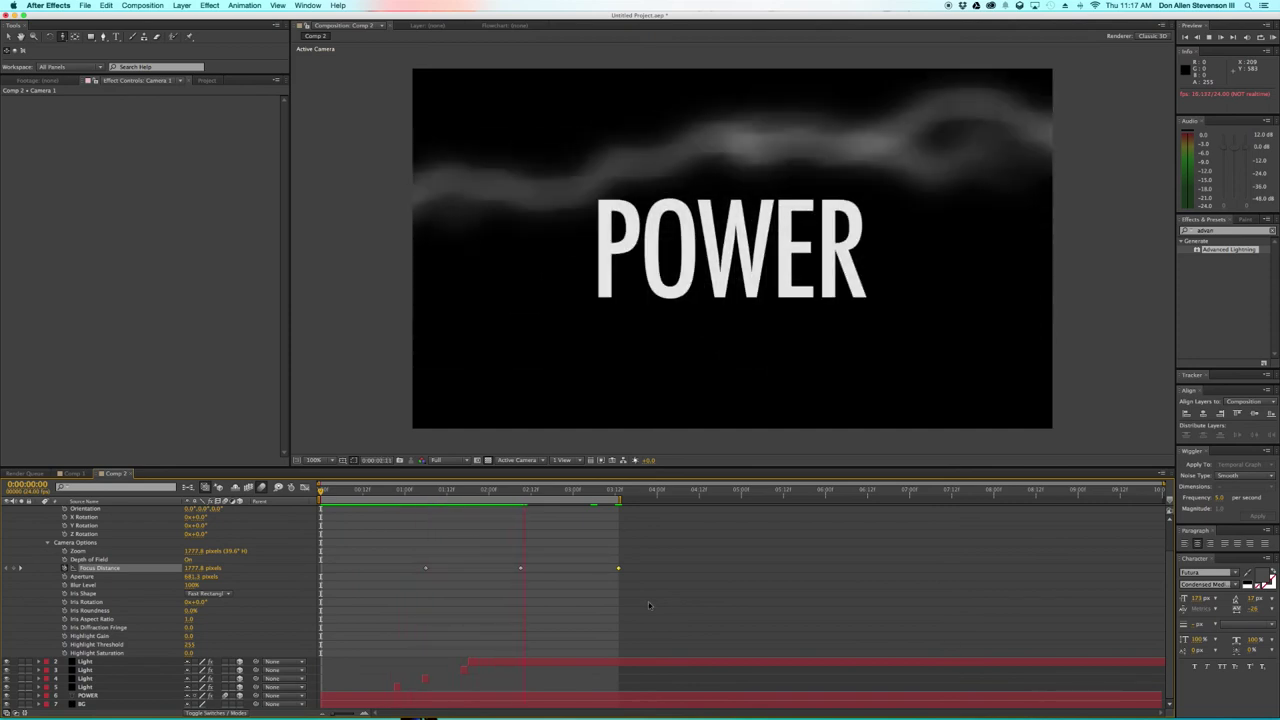
pyautogui.press('space')
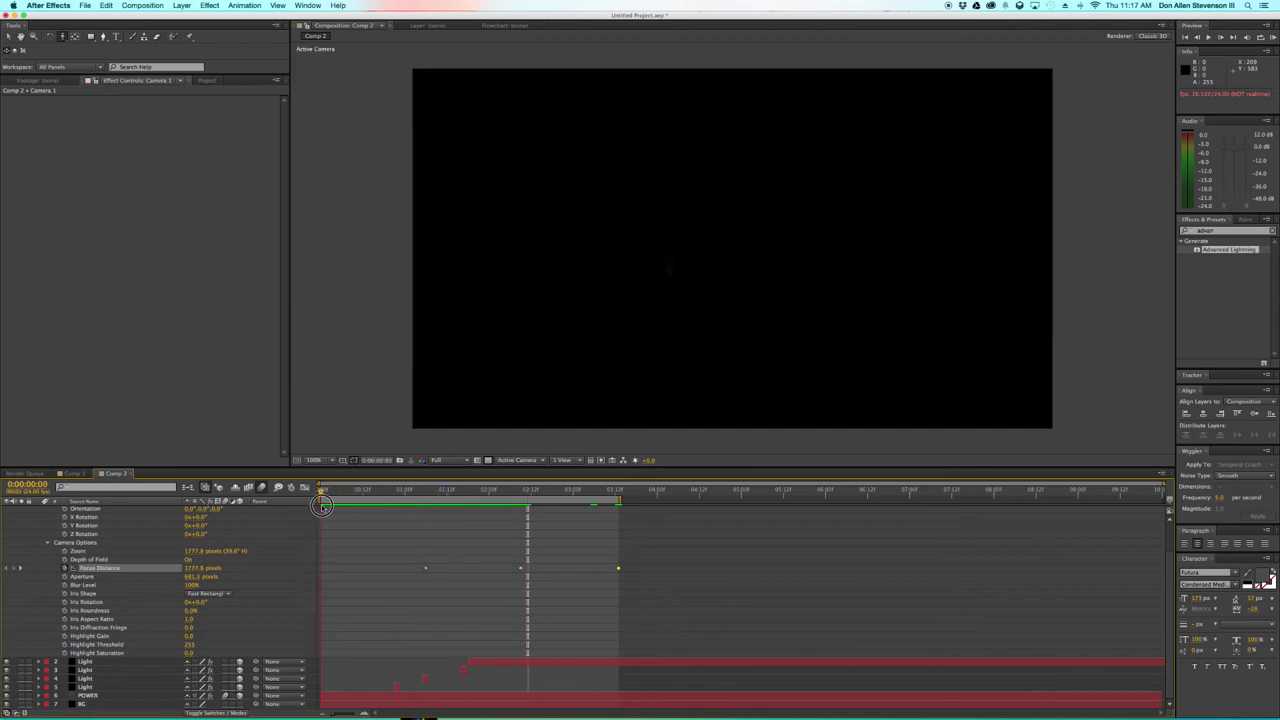
# - Add an early Focus Distance keyframe of 1385.8 pixels, shift it to 0:00:00:00, and preview the opening blur
pyautogui.moveTo(193, 571); pyautogui.dragTo(5, 572)
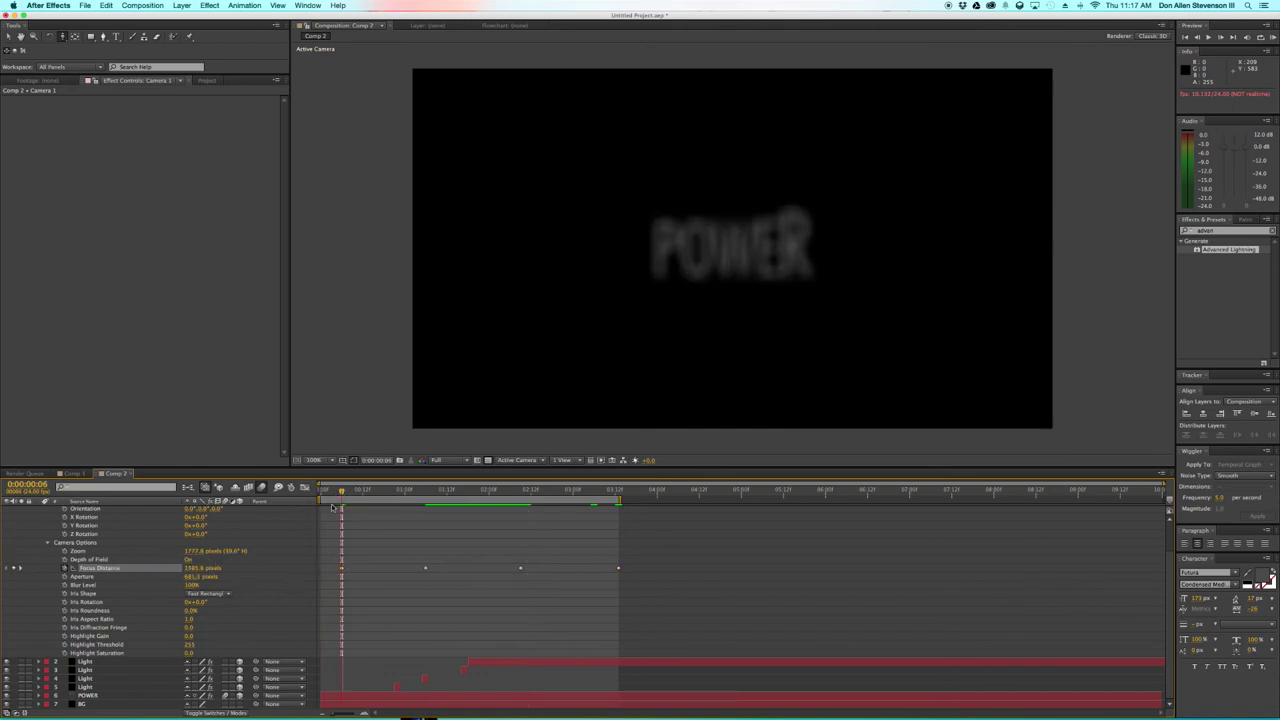
pyautogui.moveTo(343, 569); pyautogui.dragTo(319, 569)
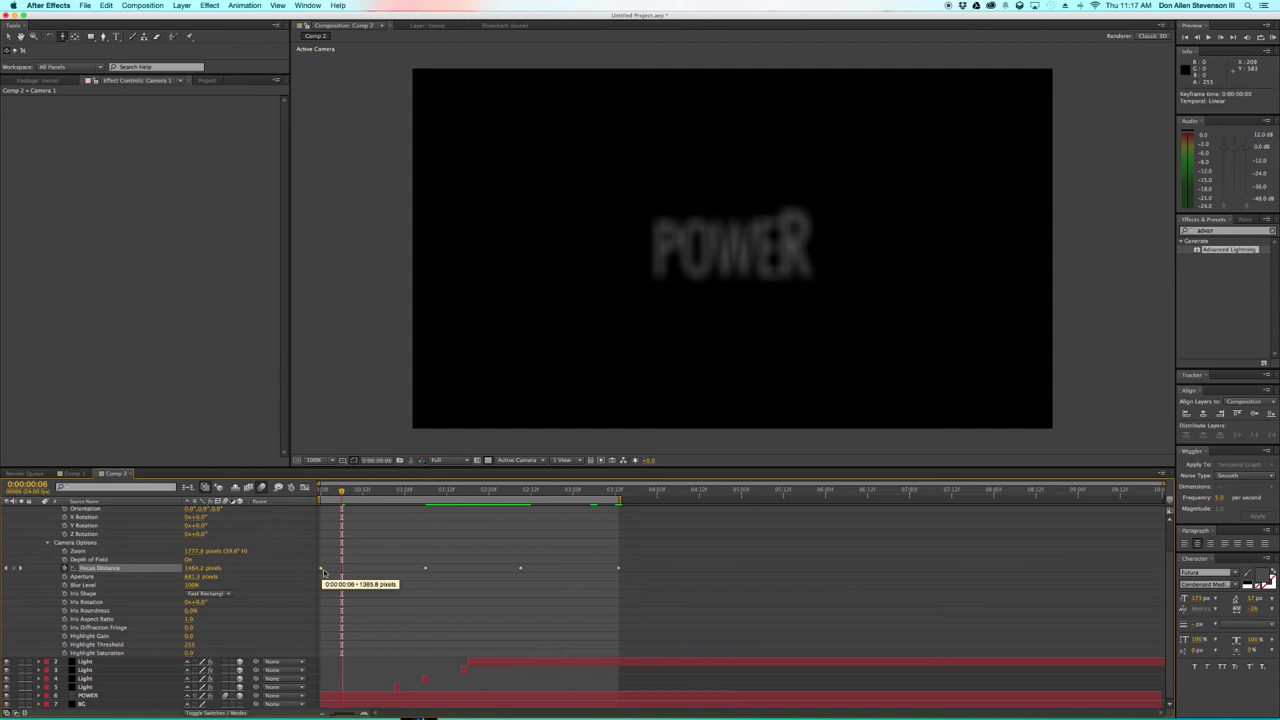
pyautogui.moveTo(341, 492); pyautogui.dragTo(296, 499)
pyautogui.click(374, 548)
pyautogui.press('space')
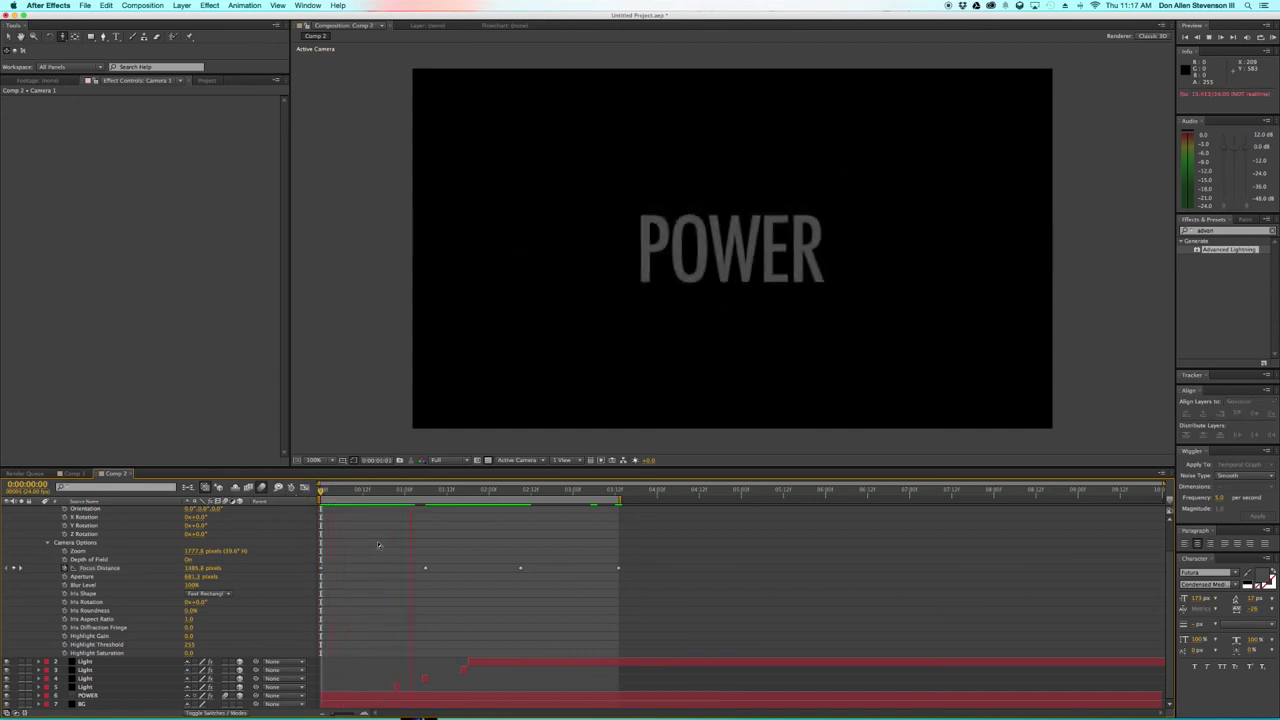
pyautogui.press('space')
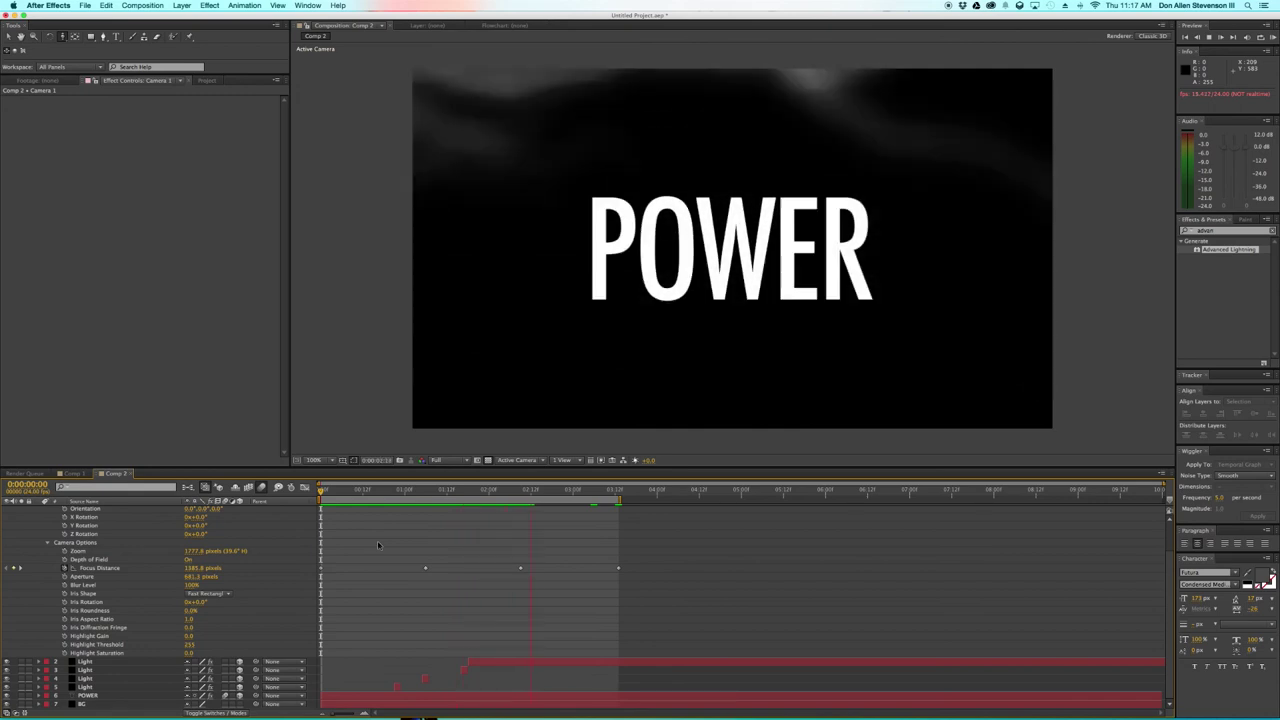
# - Compare the frame around 0:00:02:10 with the matching moment in the reference video
pyautogui.click(526, 490)
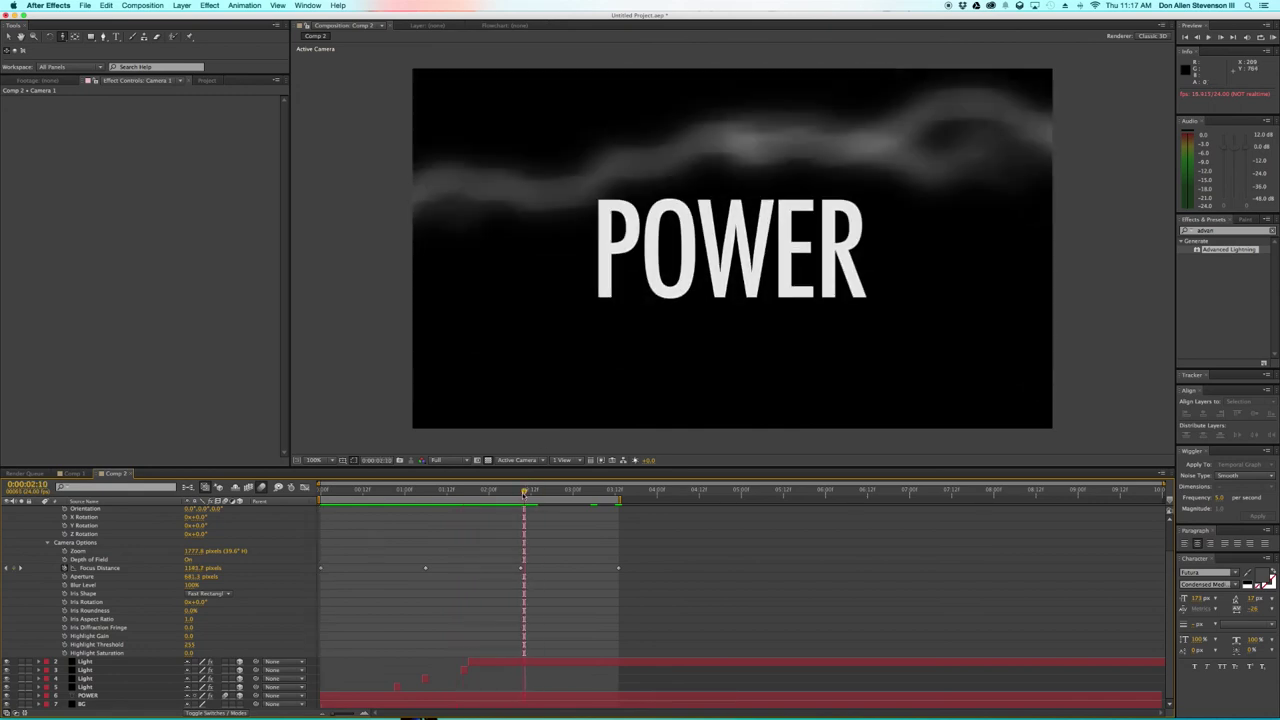
pyautogui.hotkey('ctrl', 'Up')
pyautogui.click(905, 338)
pyautogui.moveTo(733, 415); pyautogui.dragTo(709, 429)
pyautogui.click(337, 400)
pyautogui.moveTo(524, 495)
pyautogui.mouseDown()
pyautogui.moveTo(508, 495)
pyautogui.moveTo(527, 501)
pyautogui.mouseUp()
# - Duplicate the POWER text layer and set the copy's label color to Purple
pyautogui.click(561, 664)
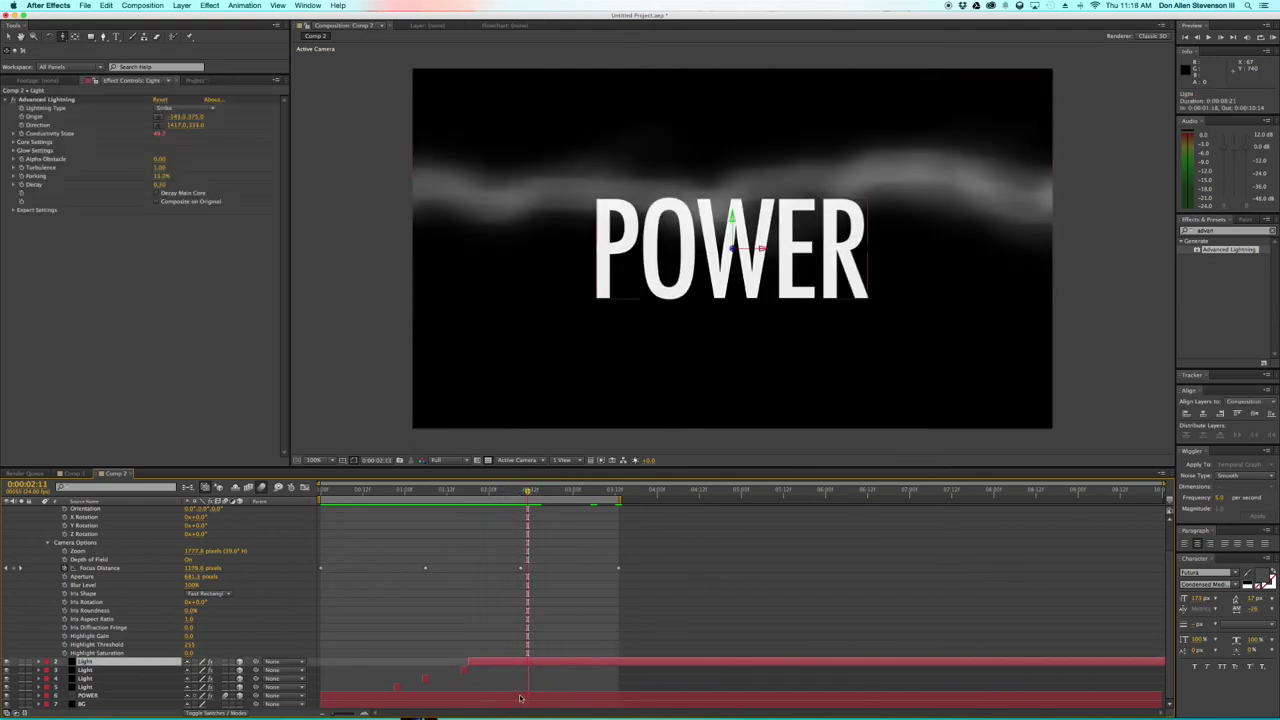
pyautogui.click(534, 697)
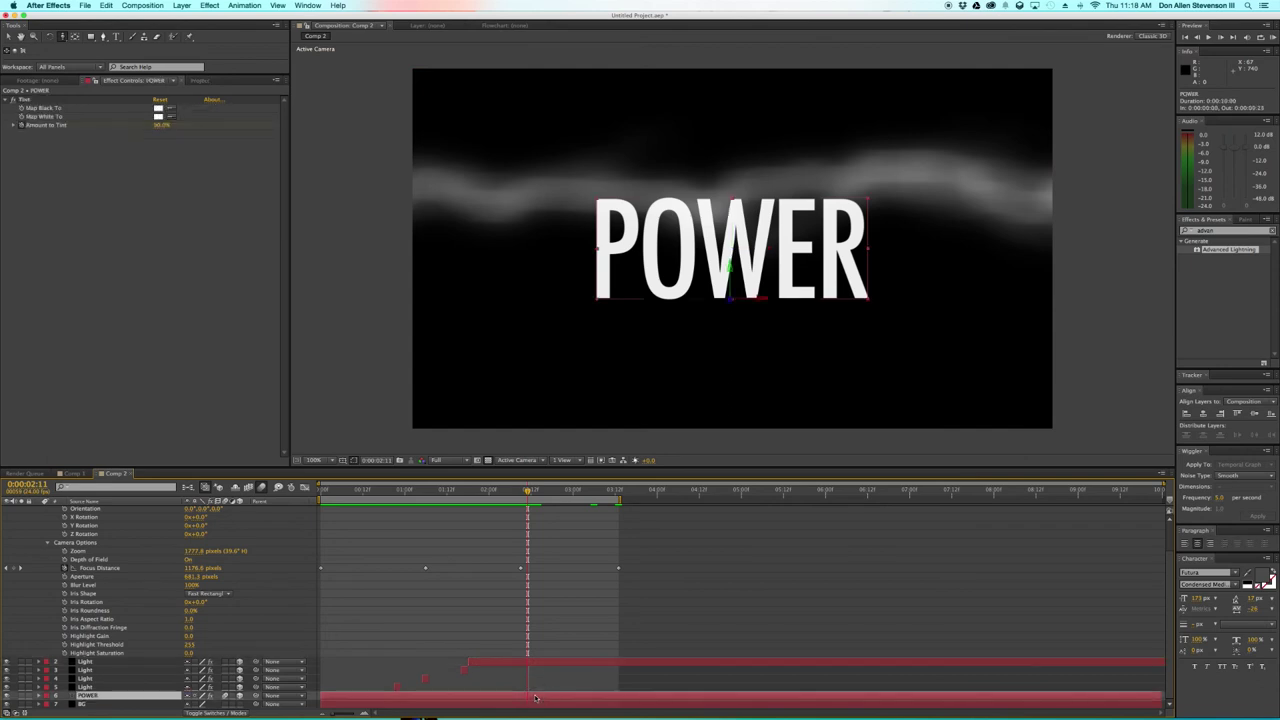
pyautogui.press('super+d')
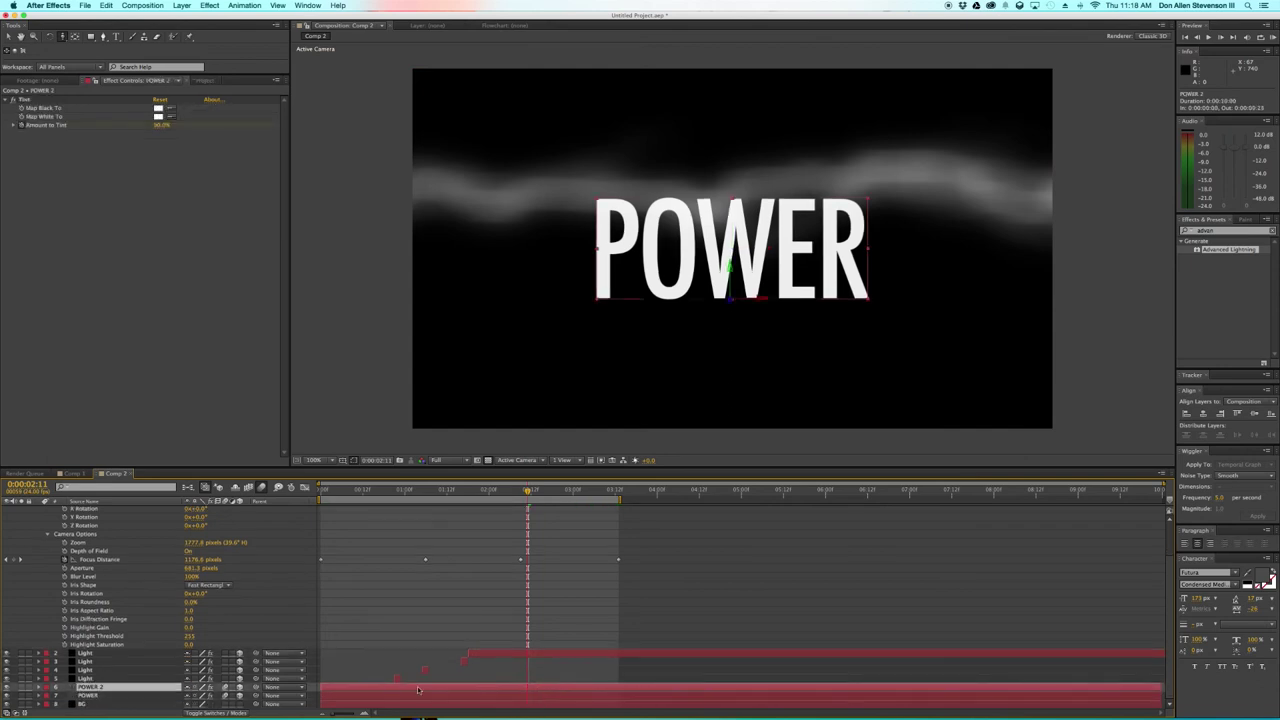
pyautogui.click(46, 688)
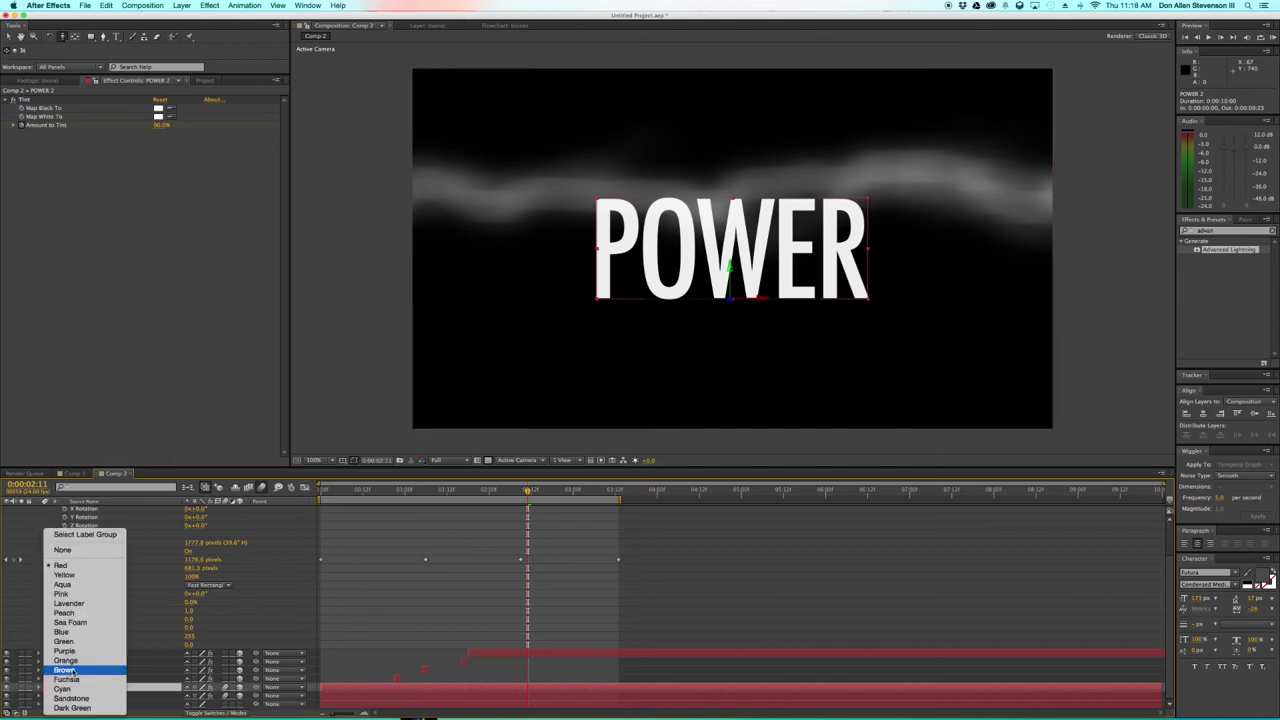
pyautogui.click(70, 669)
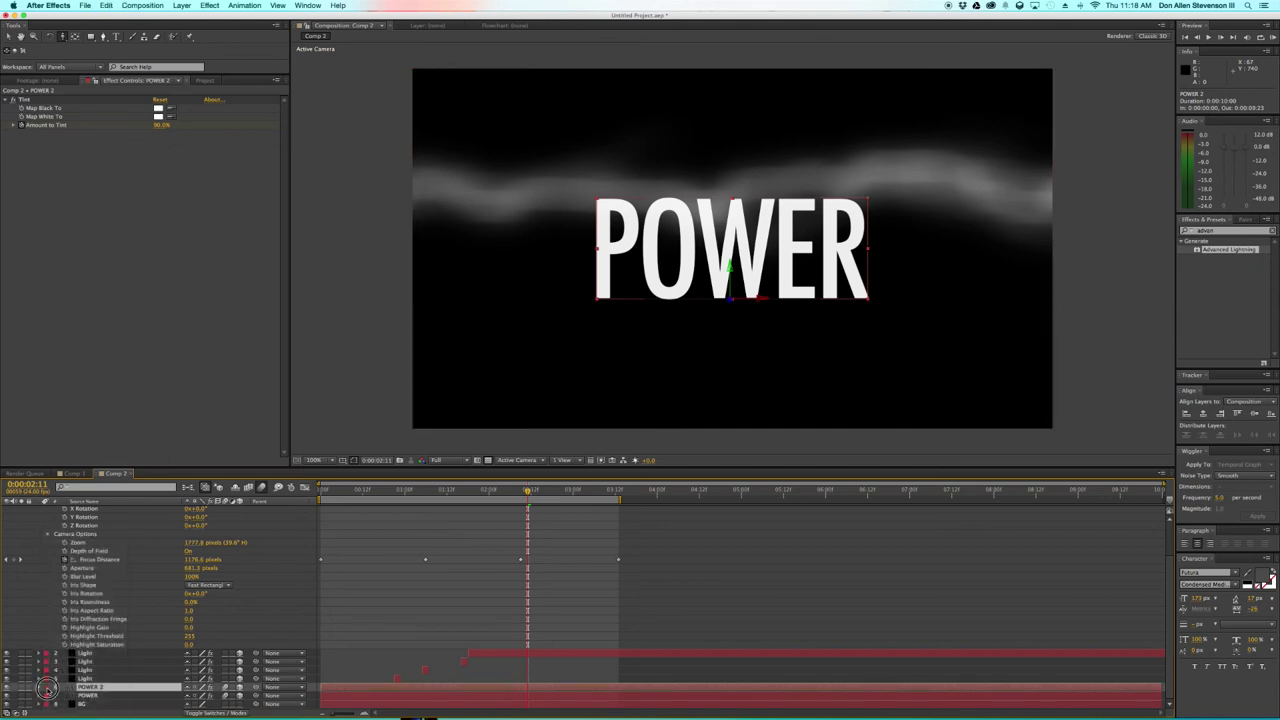
pyautogui.click(46, 690)
pyautogui.click(75, 648)
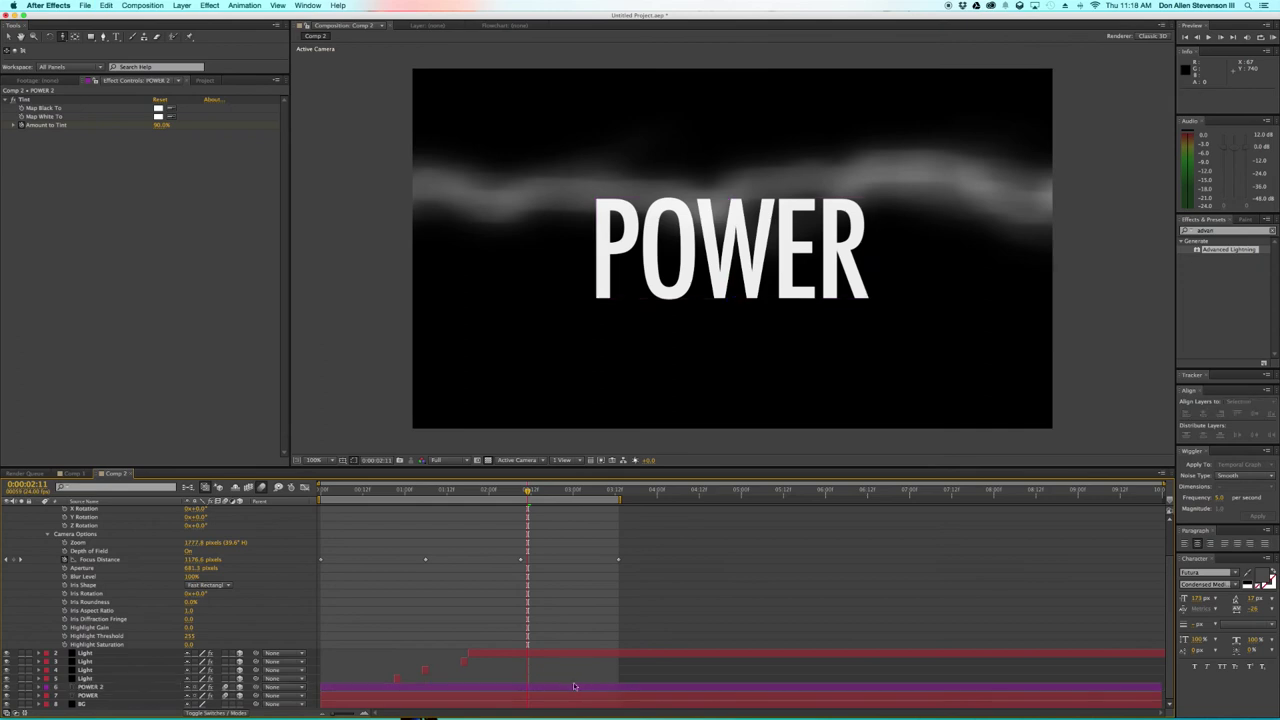
# - Move the purple POWER copy straight up so it sits directly above the original POWER text
pyautogui.click(567, 690)
pyautogui.click(566, 692)
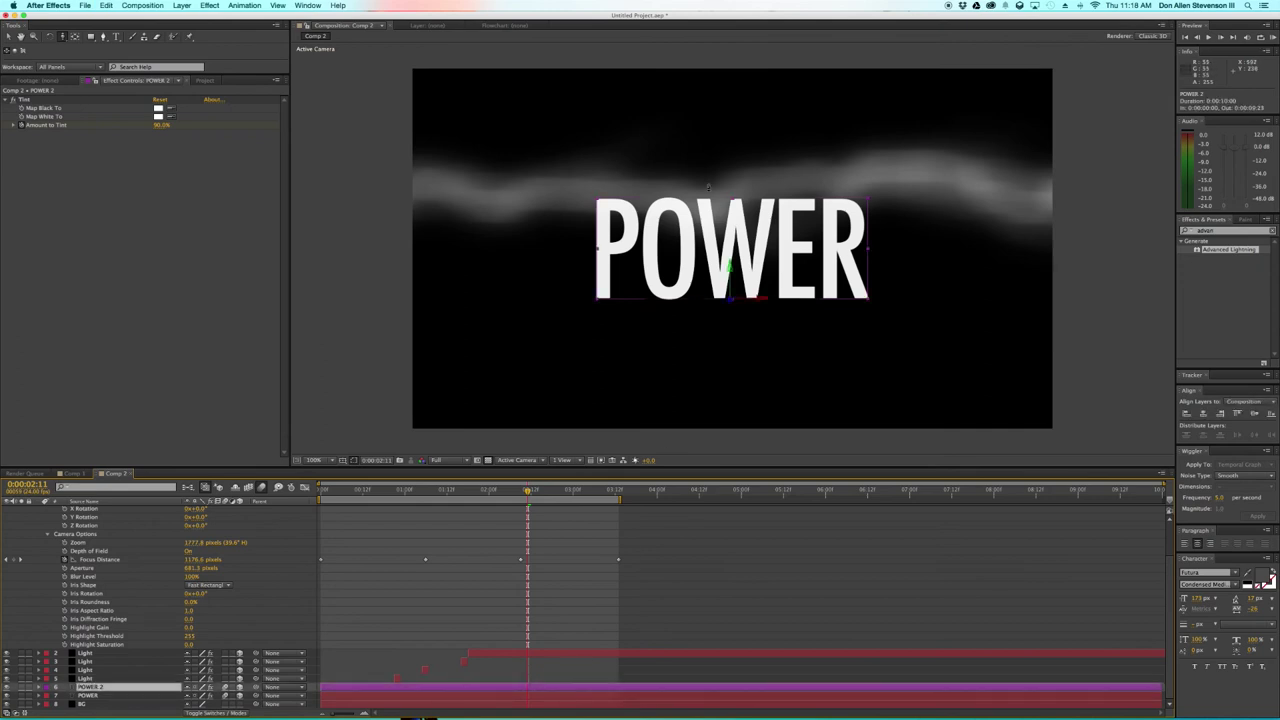
pyautogui.moveTo(723, 271); pyautogui.dragTo(730, 140)
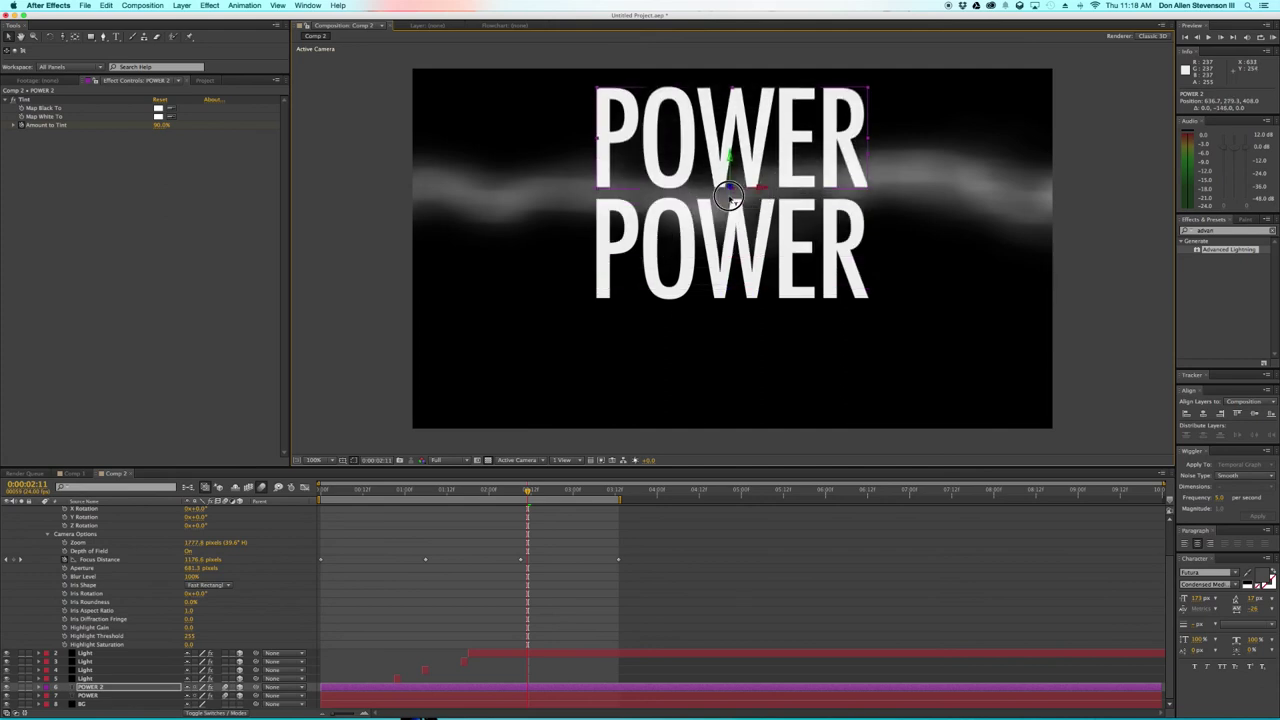
# - Replace the wording of the upper POWER copy with TRUE in capitals
pyautogui.doubleClick(780, 150)
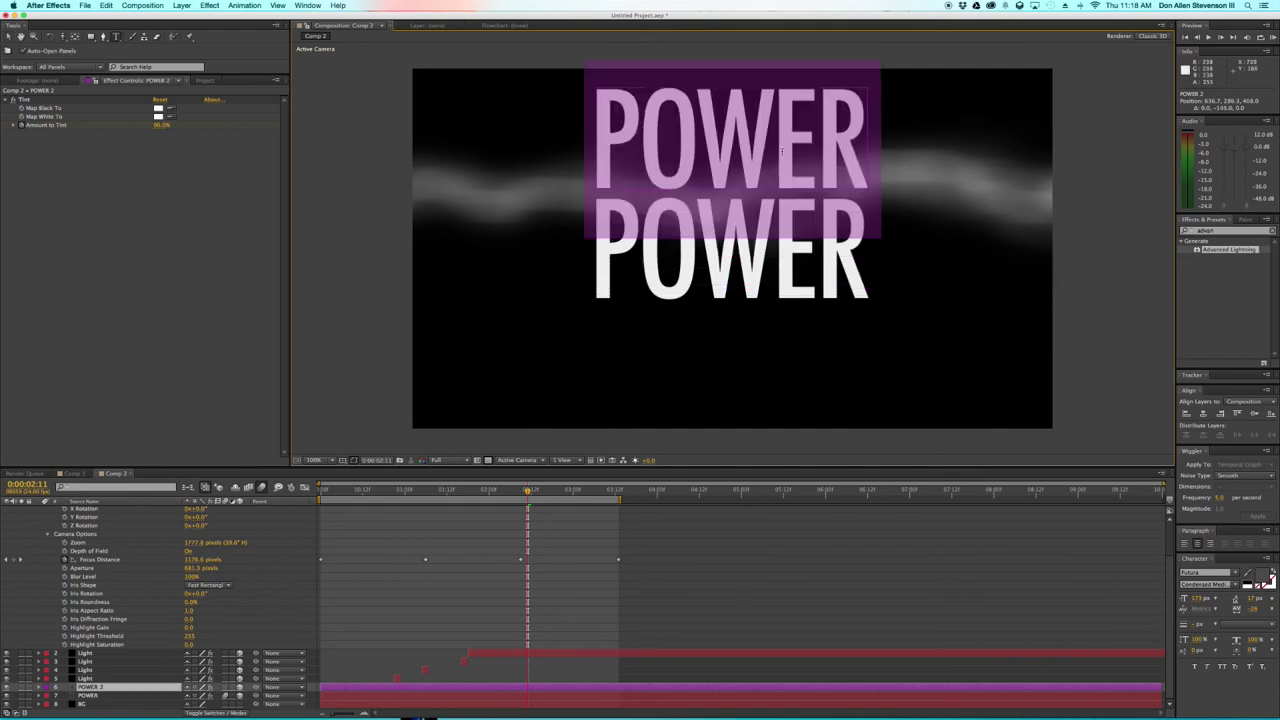
pyautogui.write('Tru\\')
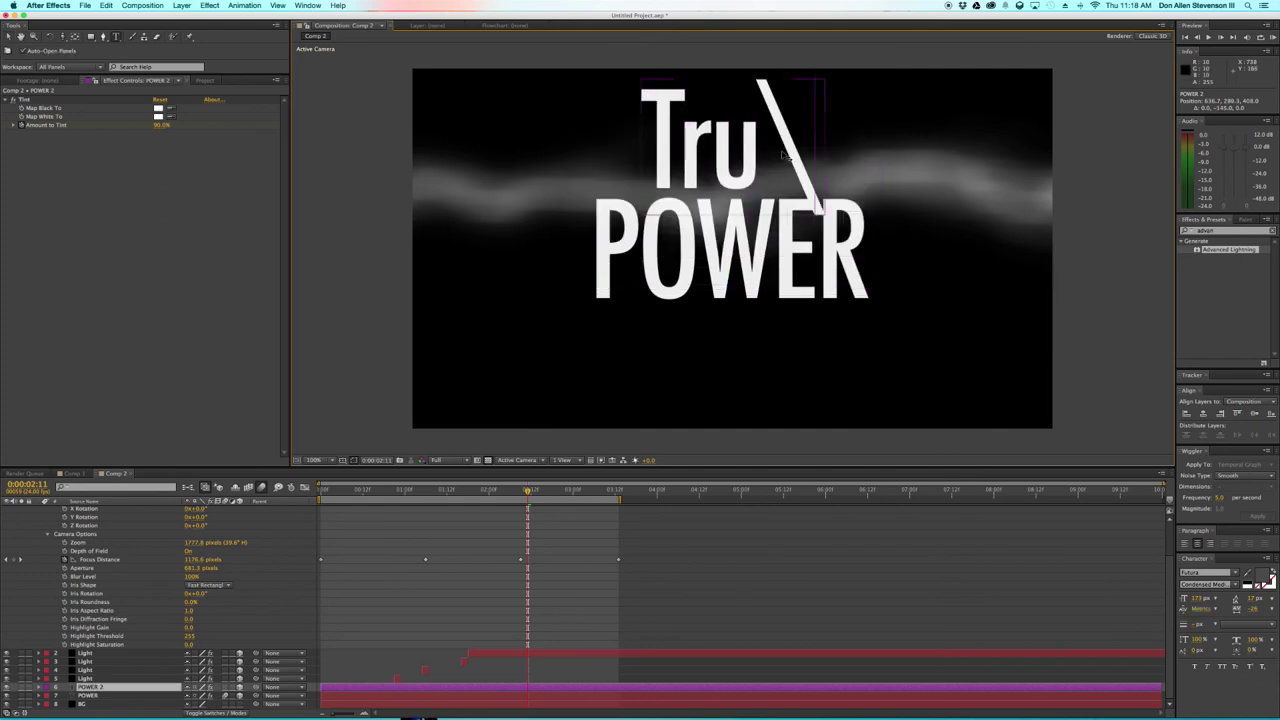
pyautogui.press('BackSpace')
pyautogui.press('BackSpace')
pyautogui.press('BackSpace')
pyautogui.write('RUE')
# - Style the TRUE text in Futura Medium at a much smaller size, with wide letter tracking of 970
pyautogui.doubleClick(794, 128)
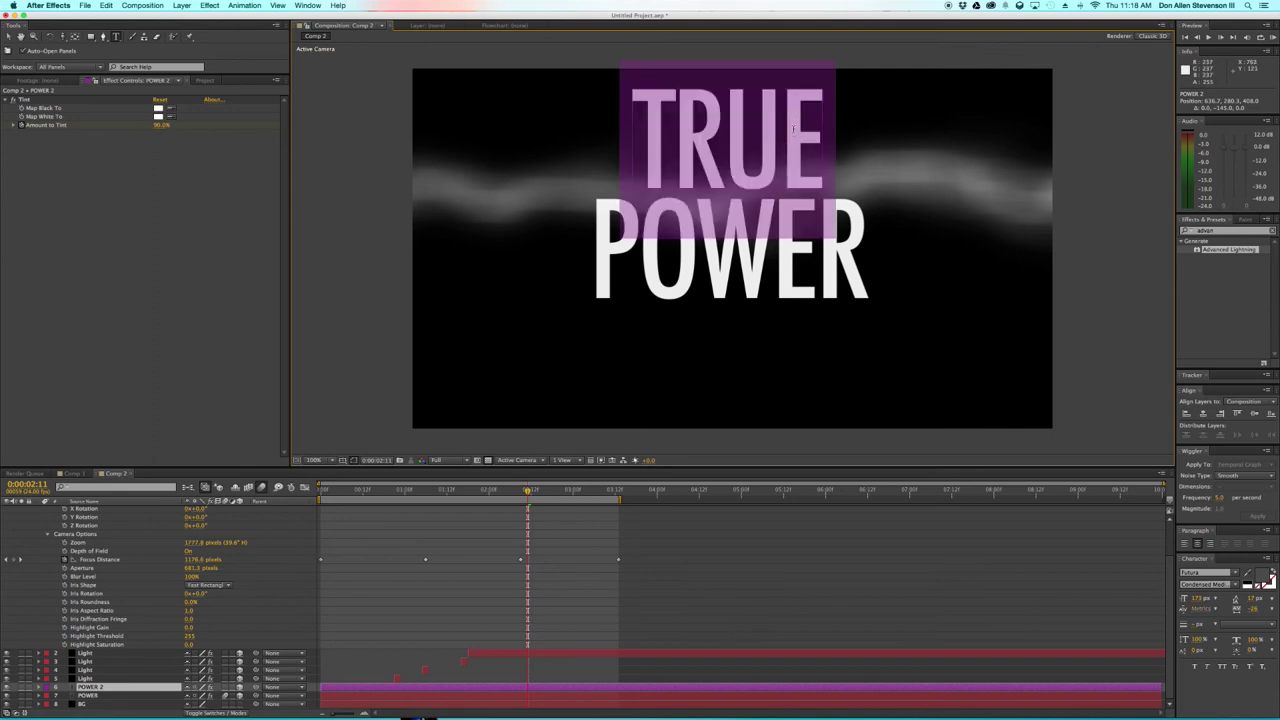
pyautogui.click(1234, 584)
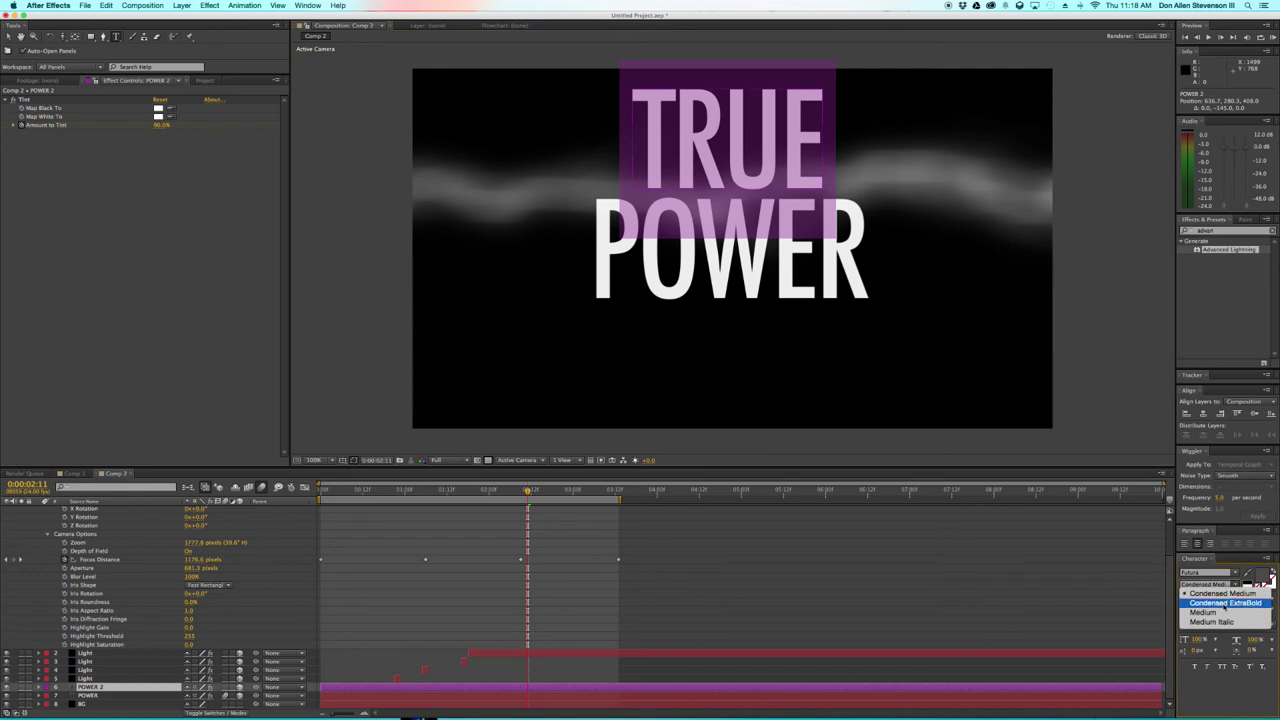
pyautogui.click(1226, 616)
pyautogui.moveTo(1194, 600); pyautogui.dragTo(1126, 599)
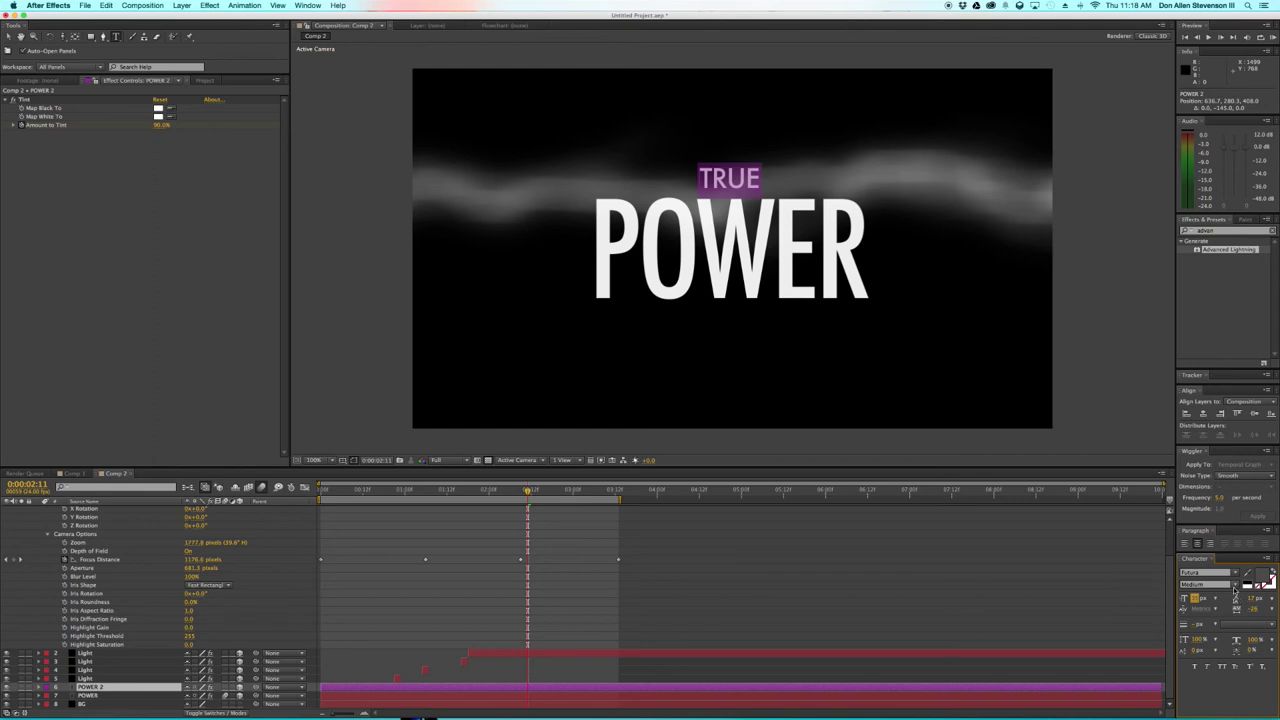
pyautogui.moveTo(1254, 614); pyautogui.dragTo(1188, 603)
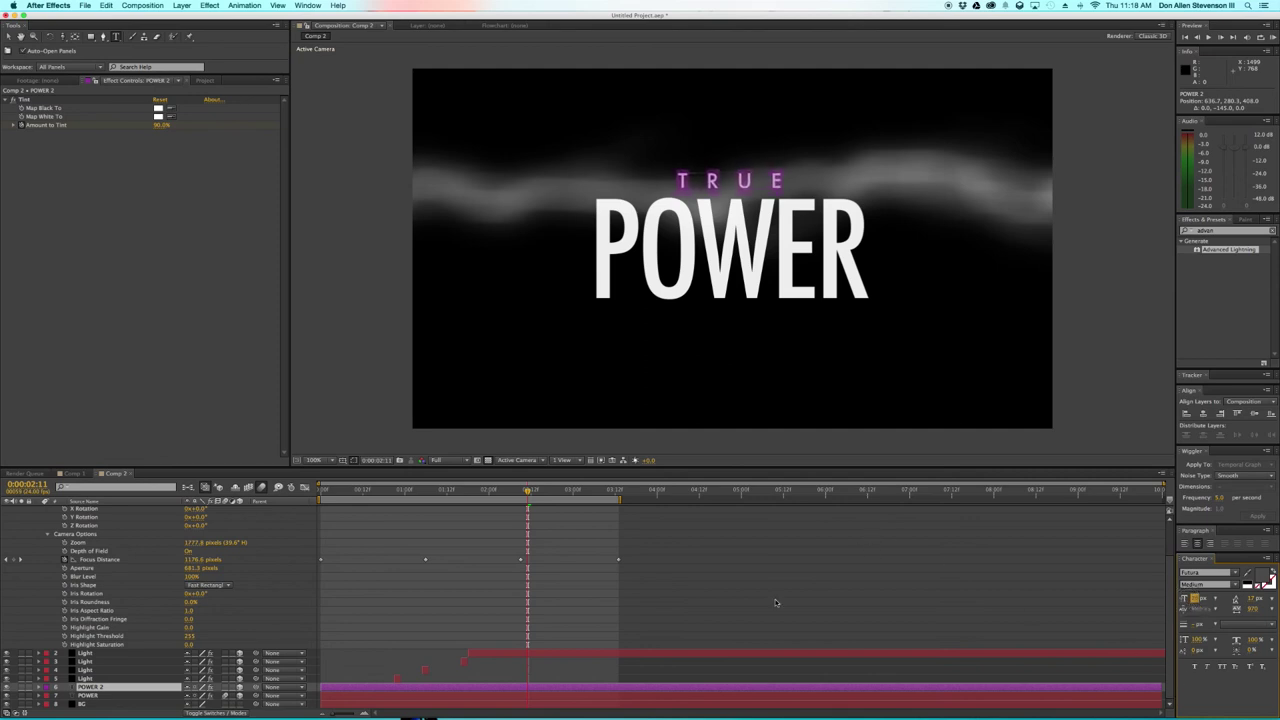
pyautogui.click(687, 635)
pyautogui.click(573, 688)
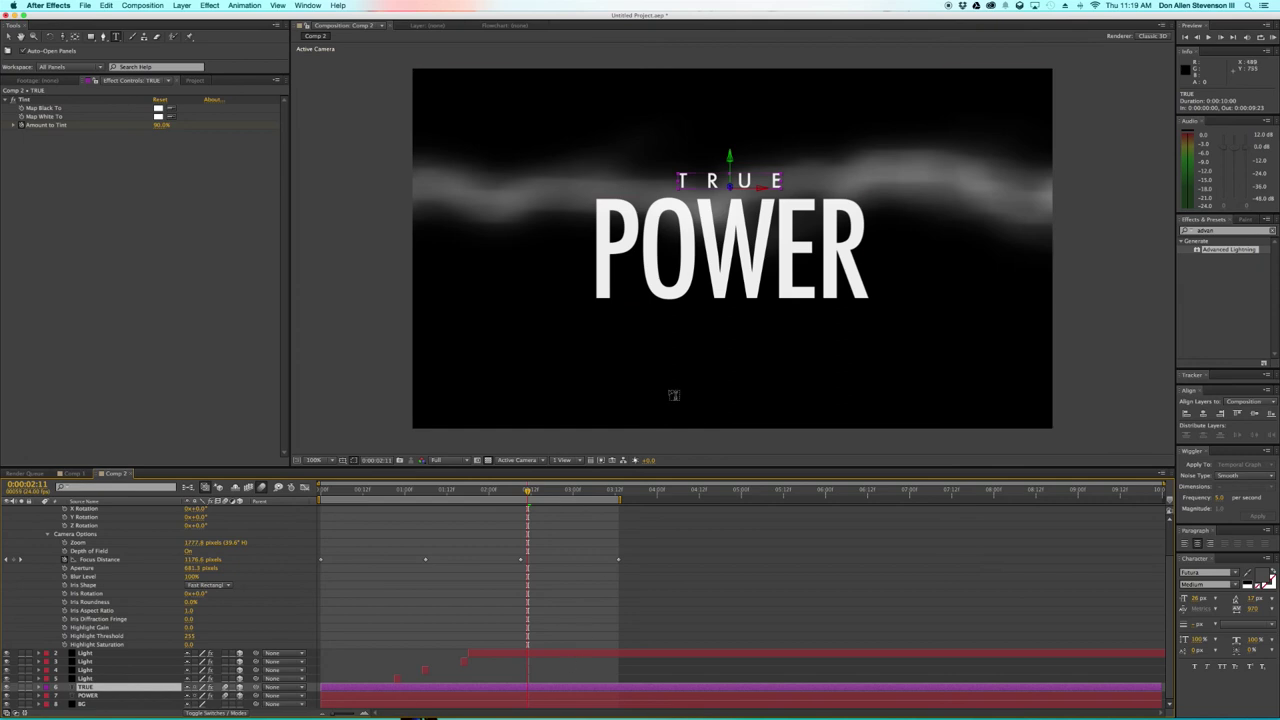
# - Reveal the TRUE layer's Opacity and enable its keyframing at 0:00:01:17
pyautogui.moveTo(523, 491); pyautogui.dragTo(464, 551)
pyautogui.click(485, 681)
pyautogui.click(487, 687)
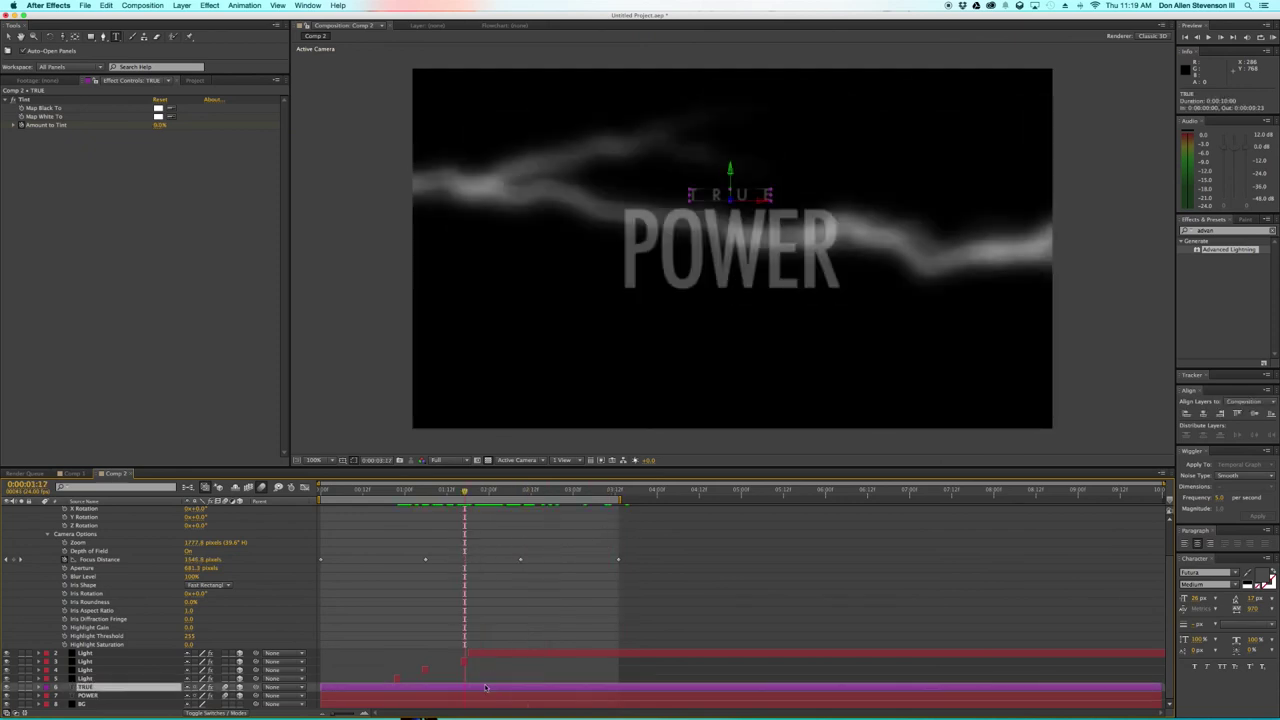
pyautogui.click(39, 688)
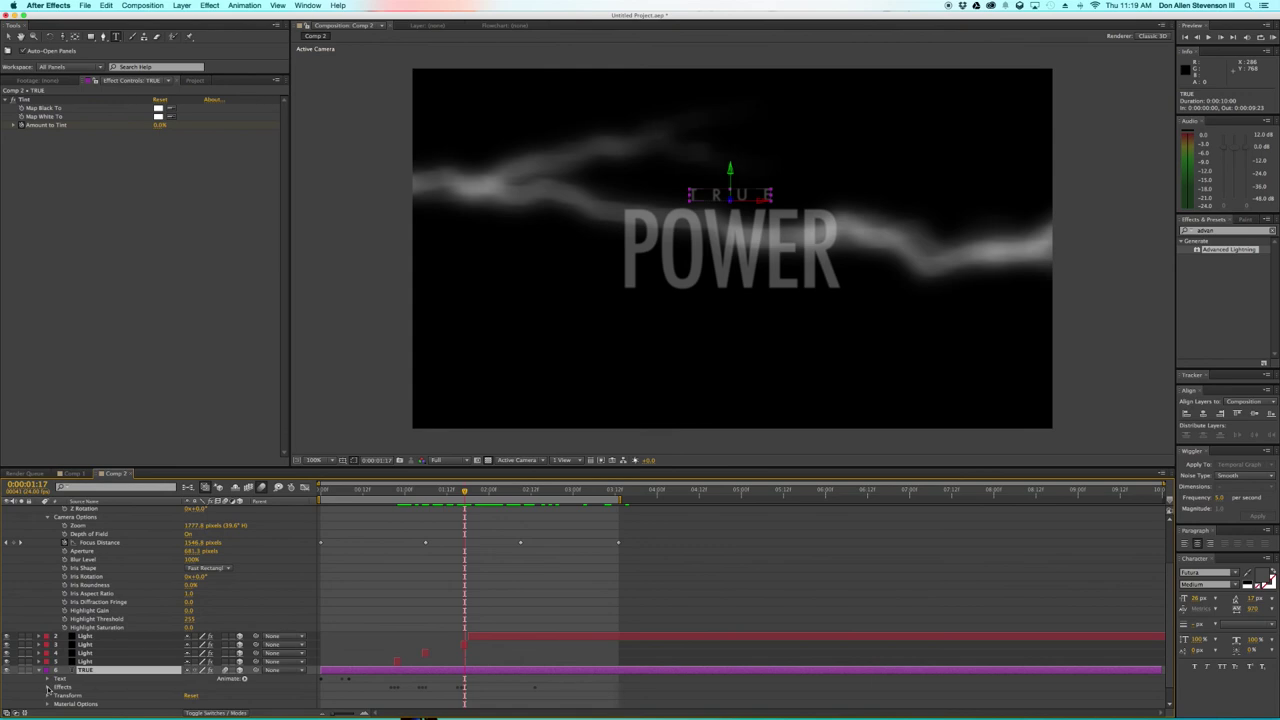
pyautogui.click(47, 679)
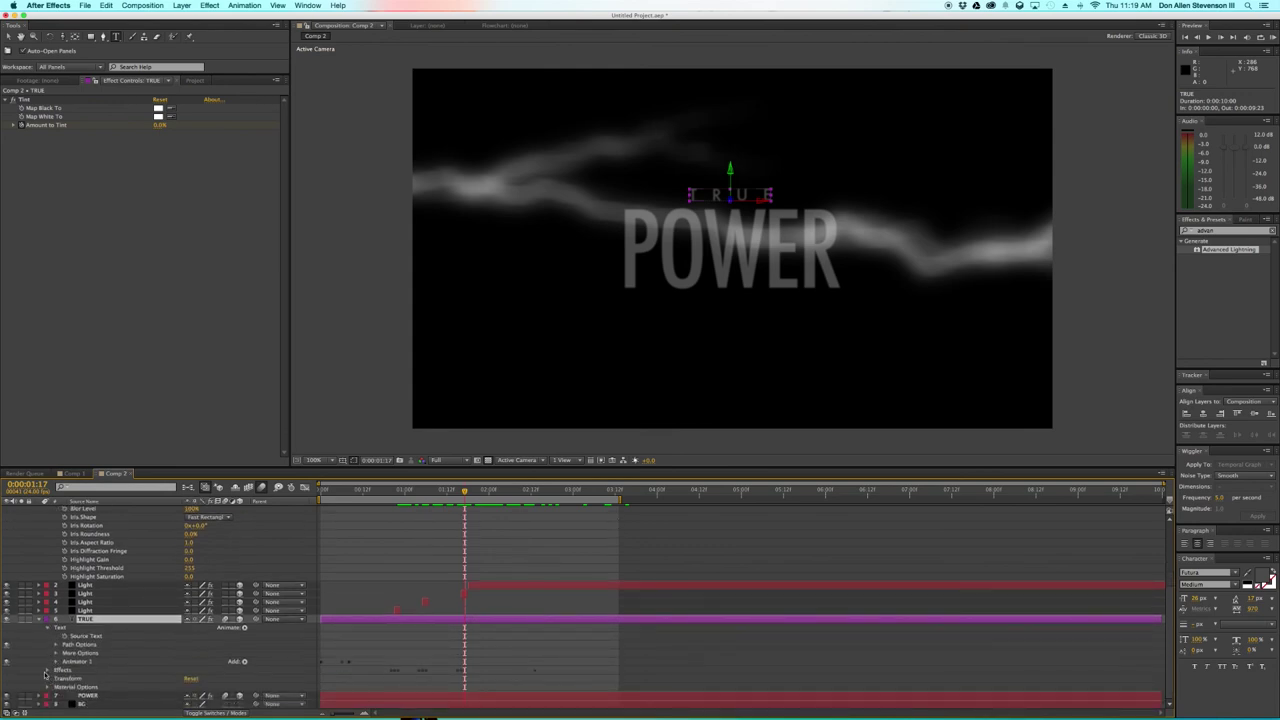
pyautogui.click(47, 628)
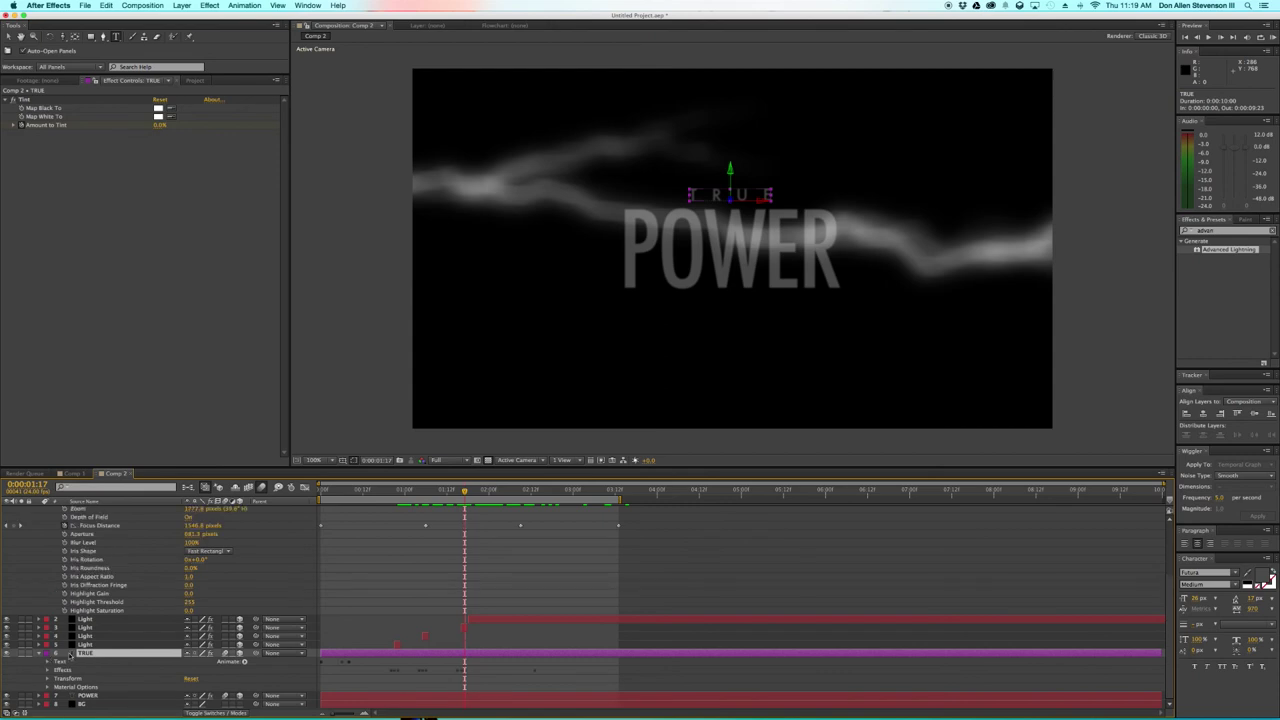
pyautogui.click(46, 679)
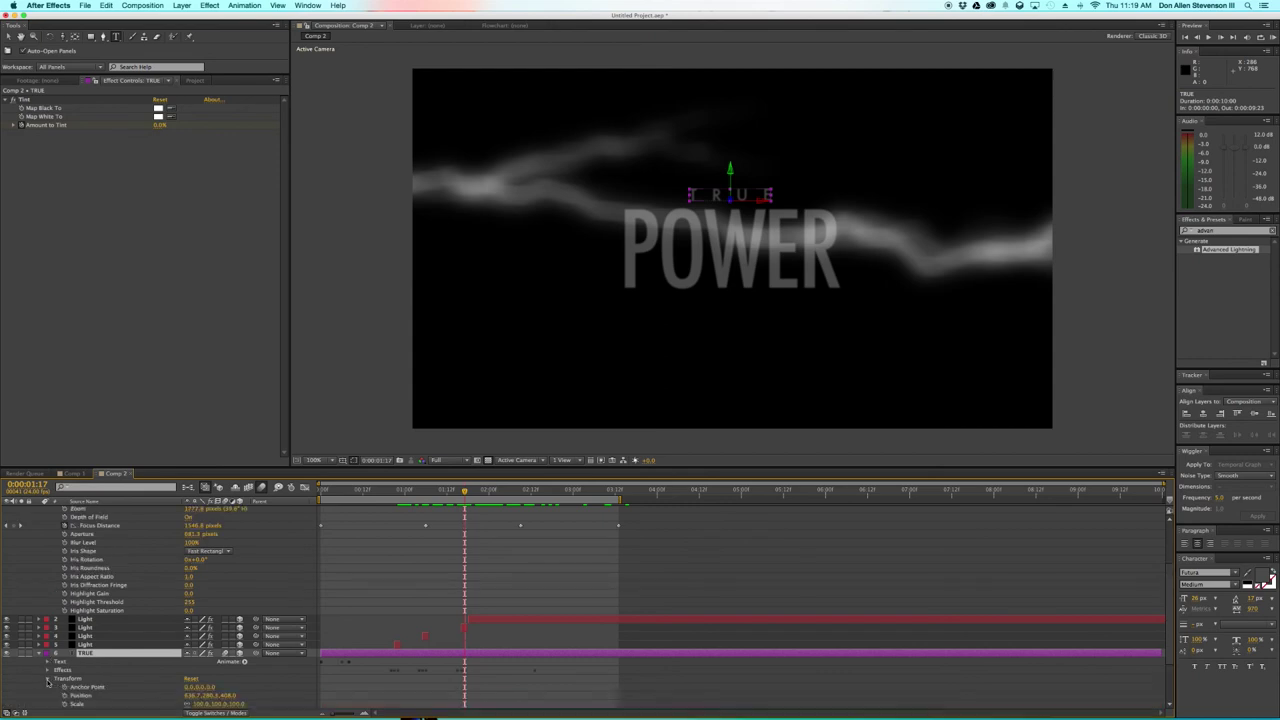
pyautogui.scroll(-3, 60, 670)
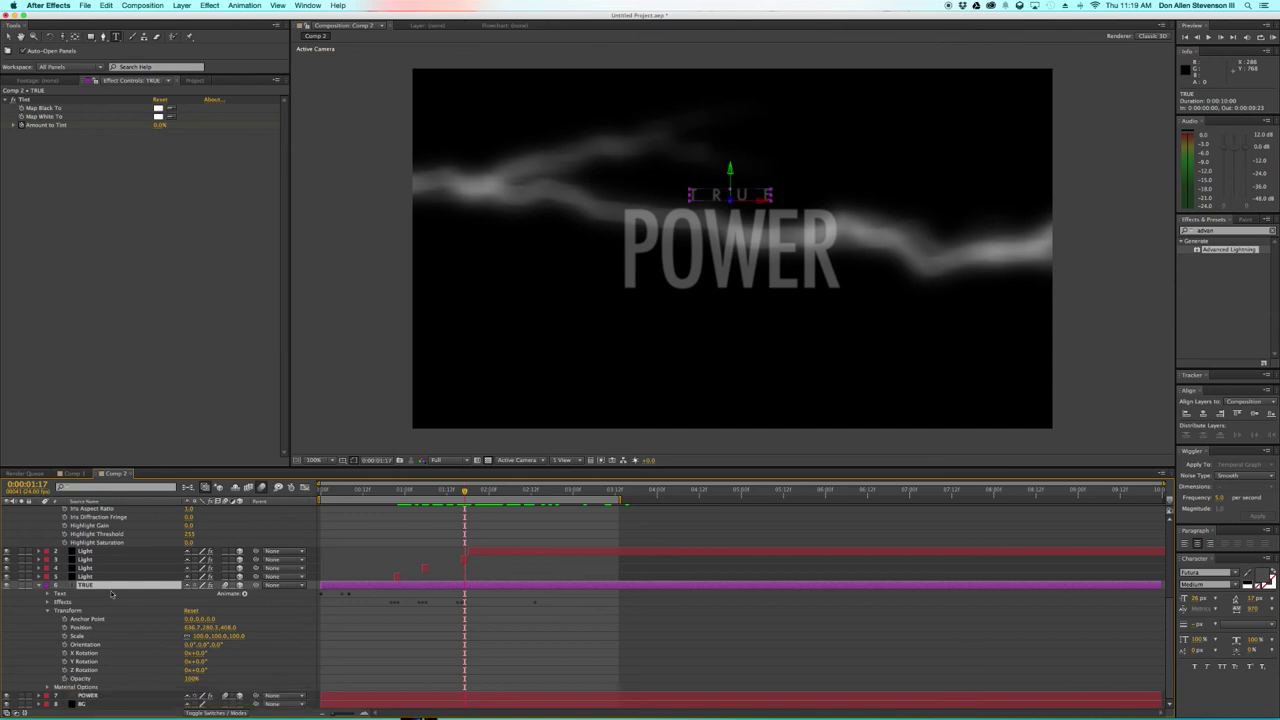
pyautogui.press('t')
pyautogui.press('t')
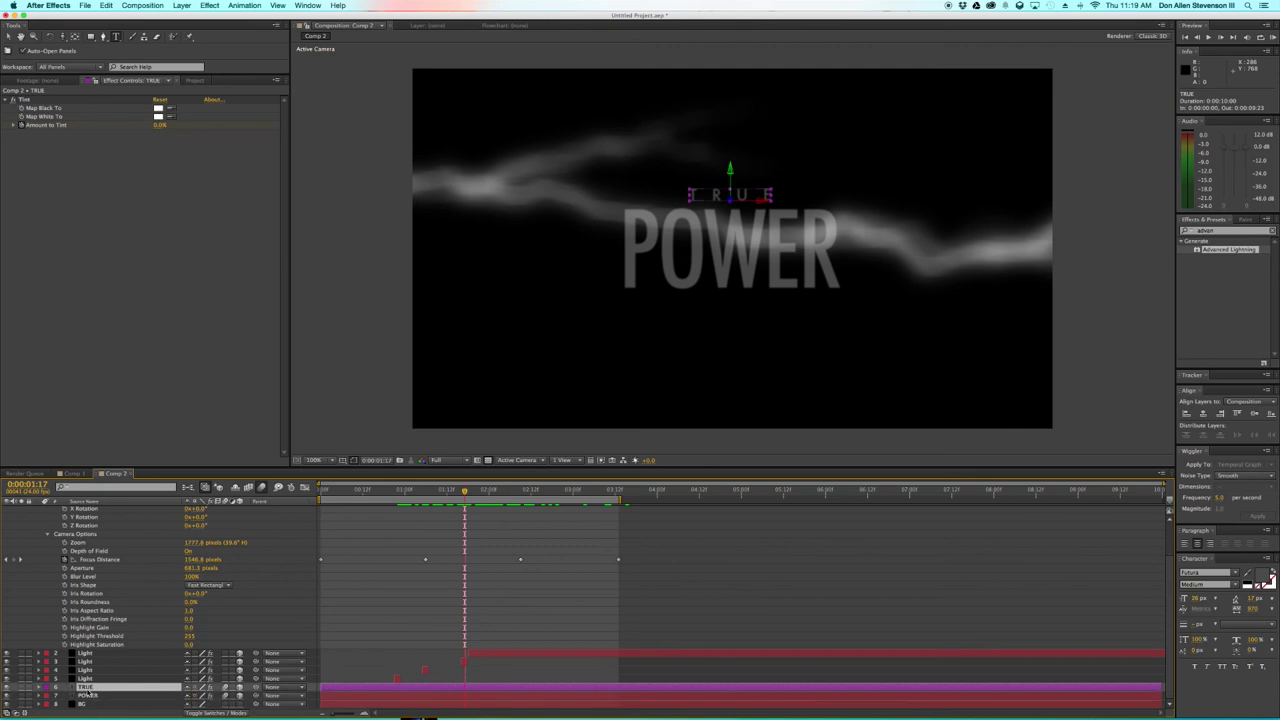
pyautogui.press('t')
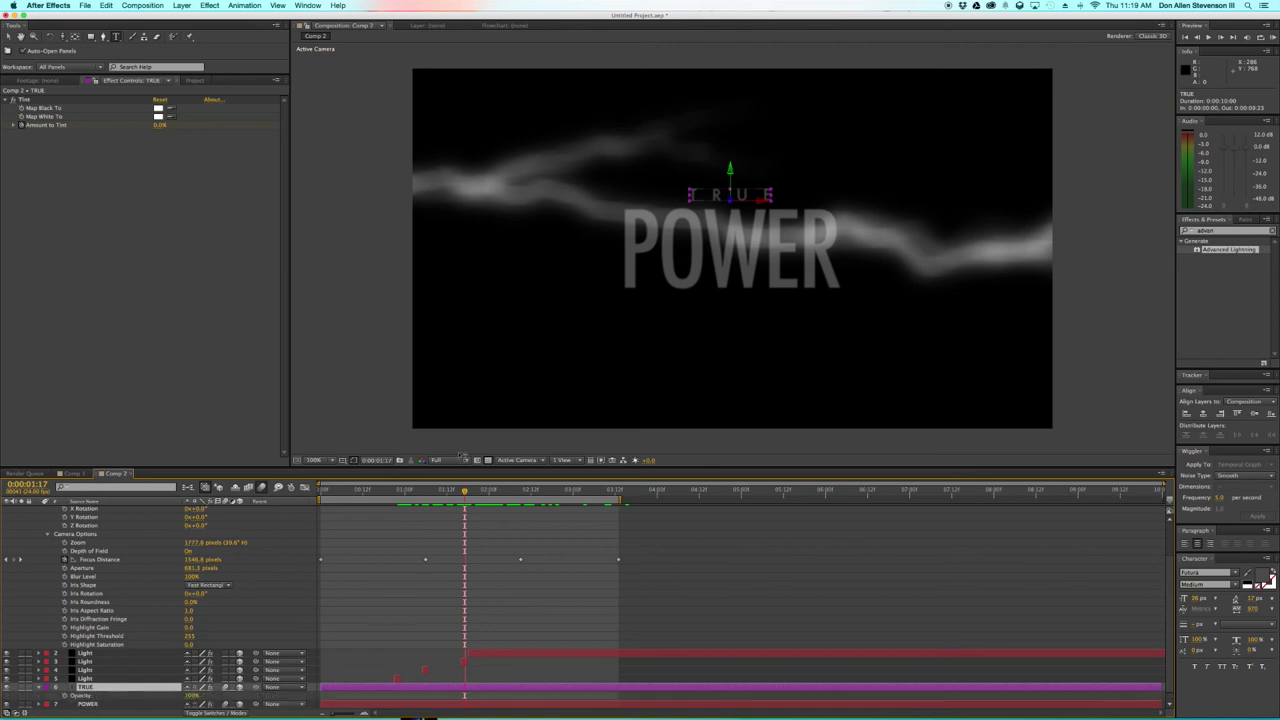
pyautogui.click(64, 697)
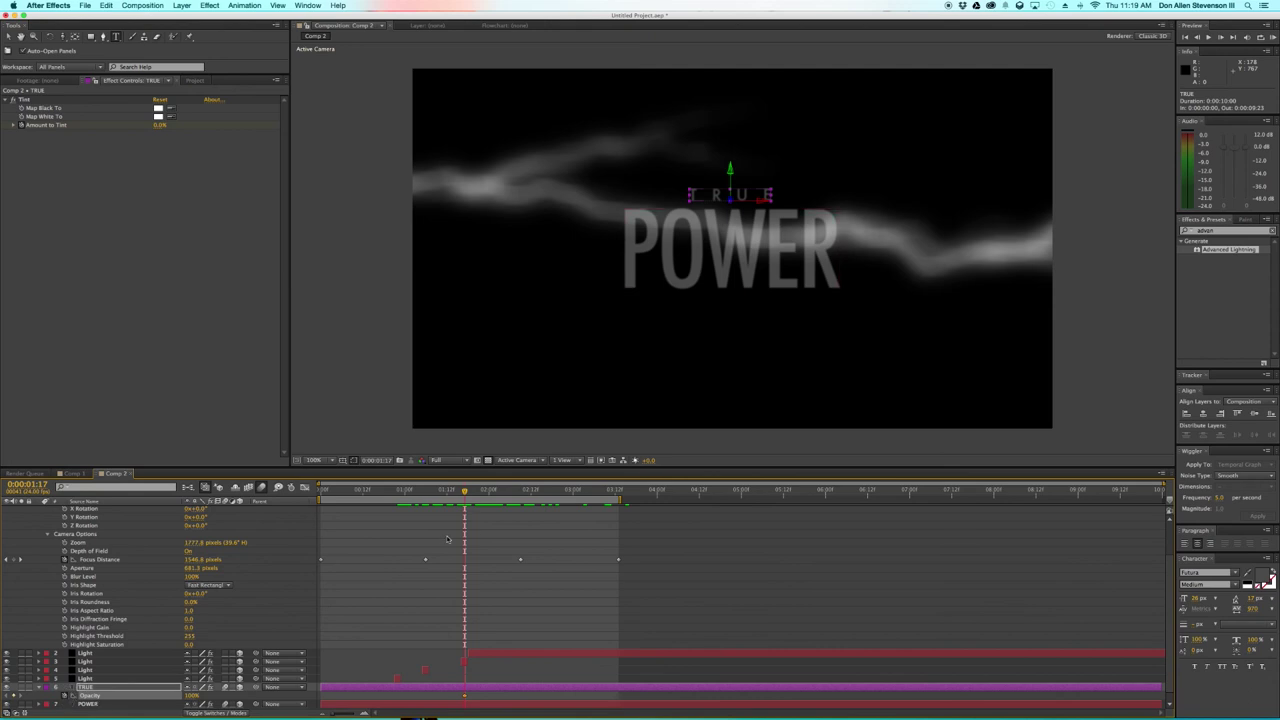
# - Add a 100% Opacity keyframe for TRUE at 0:00:02:12 and set its 0:00:01:17 keyframe to 0%
pyautogui.moveTo(464, 491); pyautogui.dragTo(531, 492)
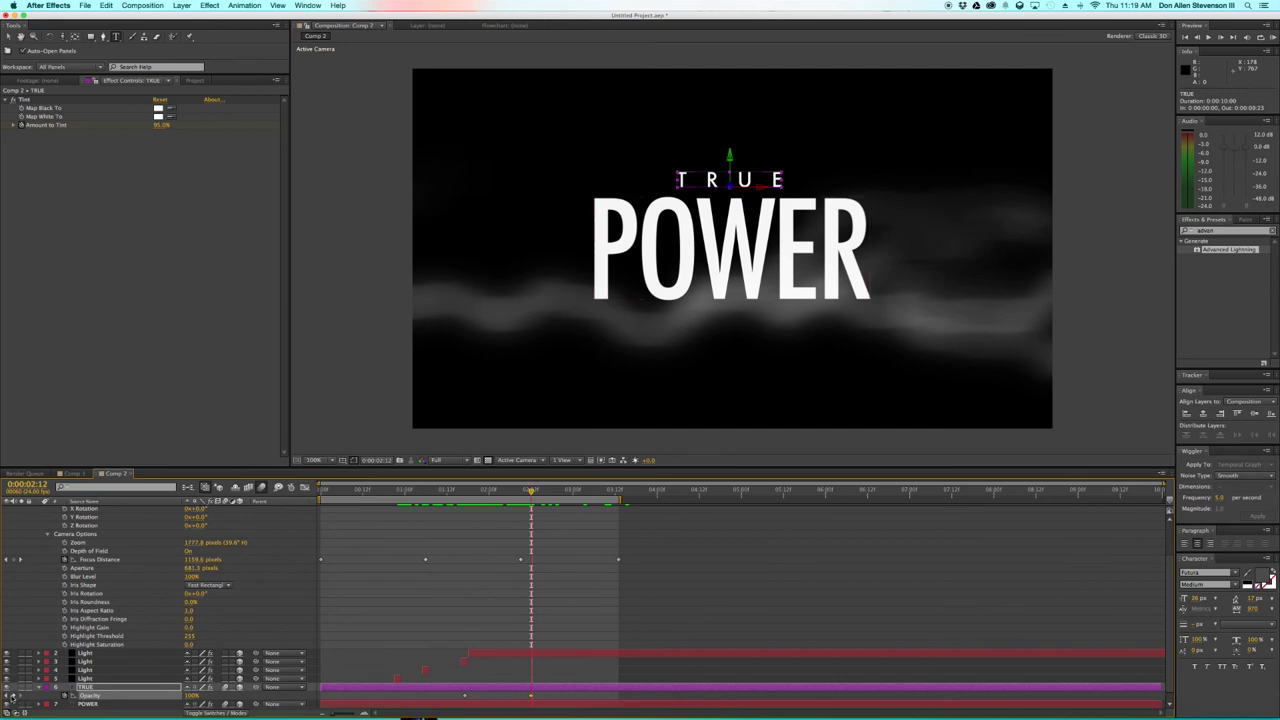
pyautogui.moveTo(514, 494); pyautogui.dragTo(465, 517)
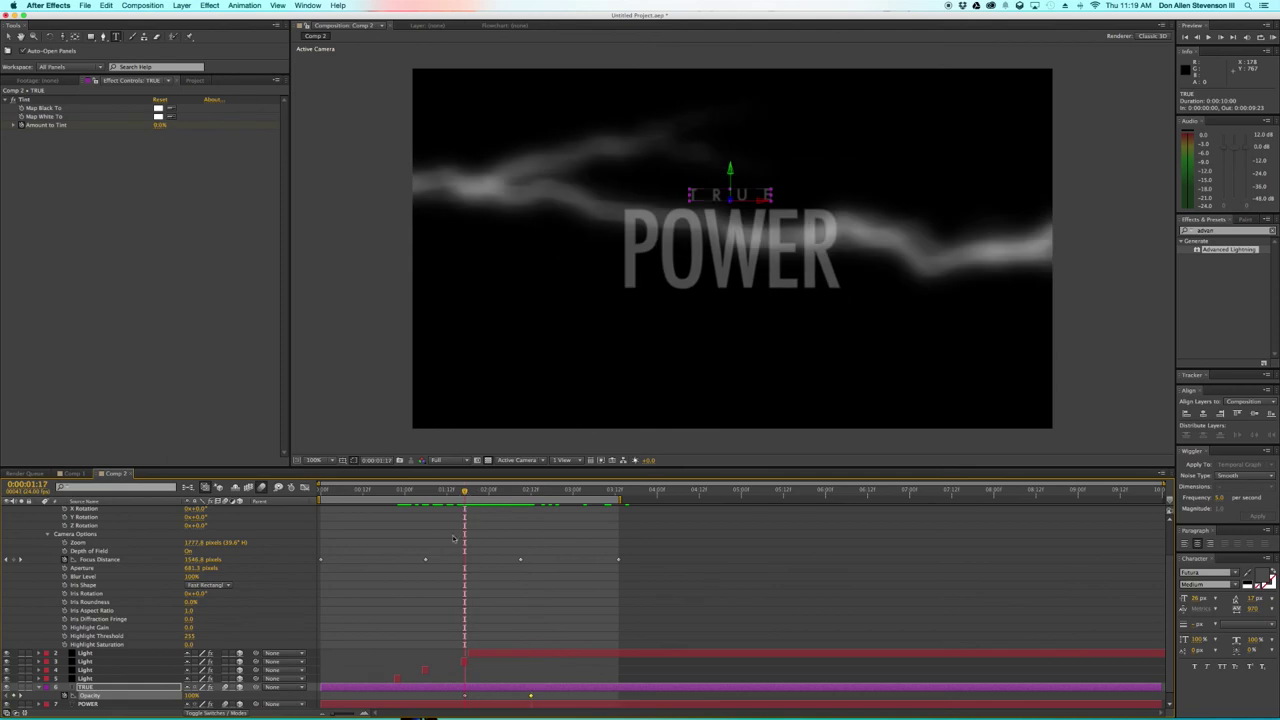
pyautogui.click(20, 695)
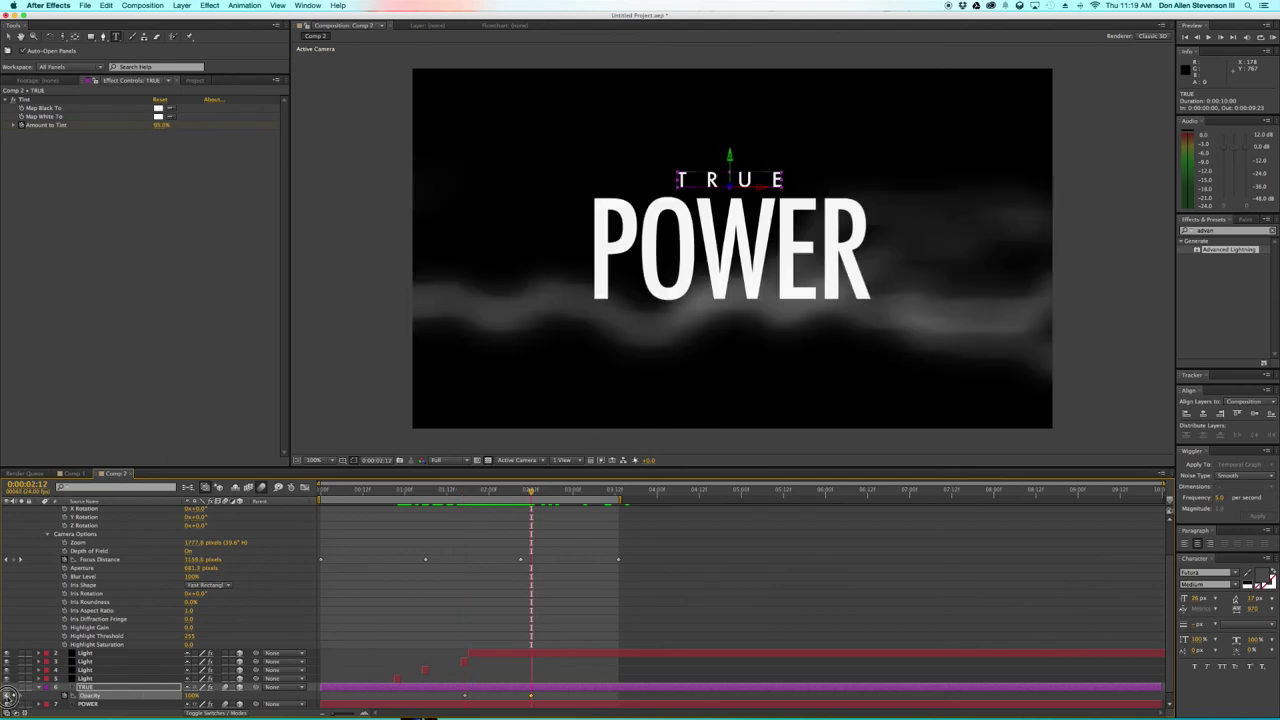
pyautogui.click(8, 695)
pyautogui.click(571, 628)
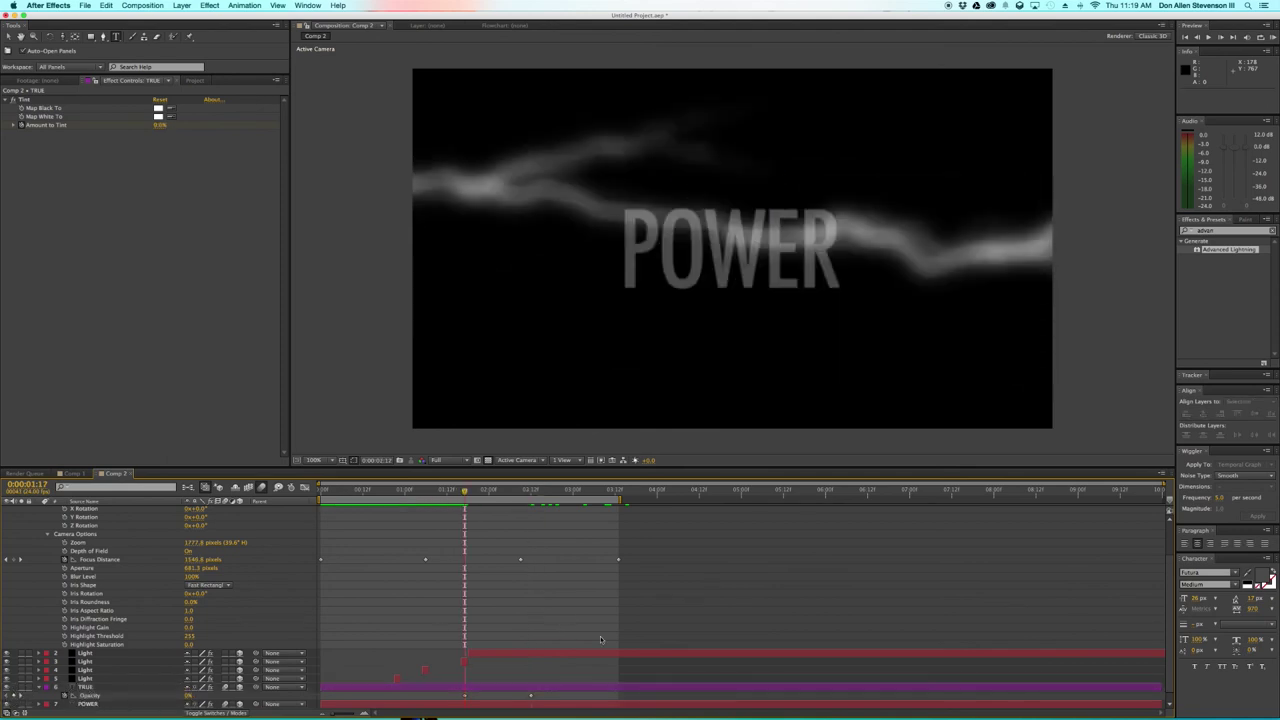
# - Preview the title animation and scrub back and forth to check the TRUE fade-in
pyautogui.press('space')
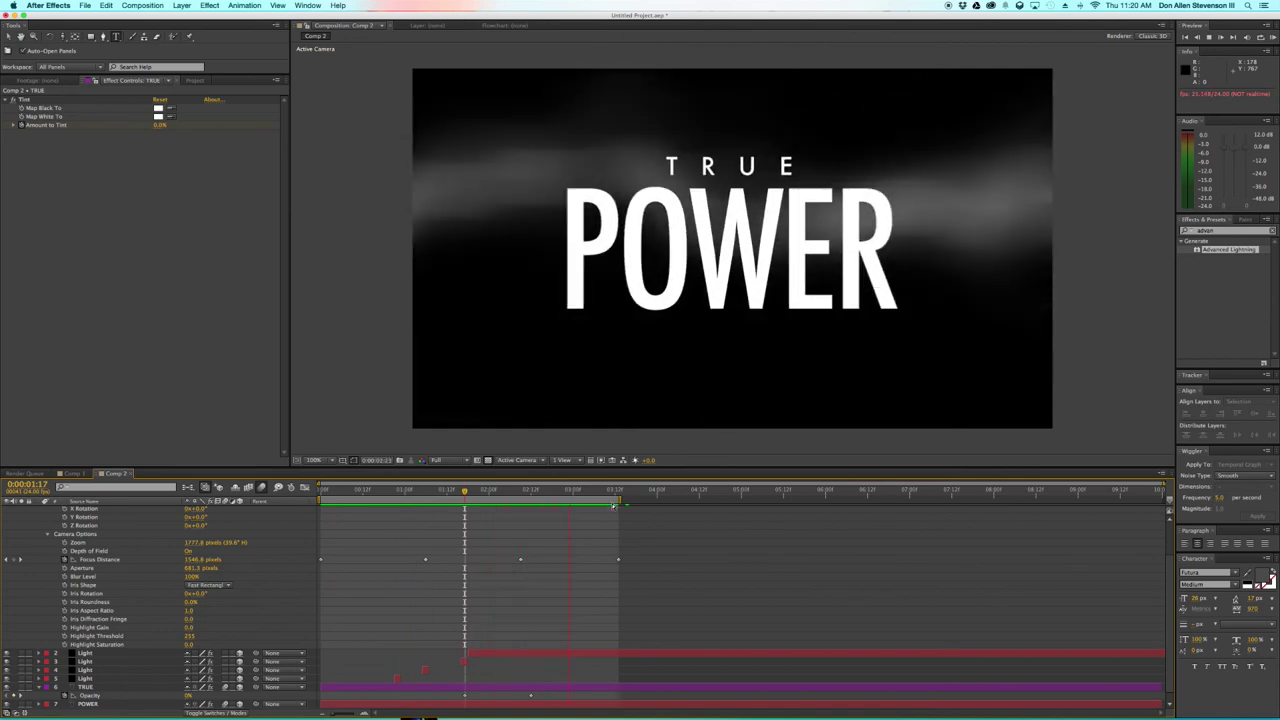
pyautogui.press('space')
pyautogui.moveTo(583, 492); pyautogui.dragTo(481, 502)
pyautogui.press('space')
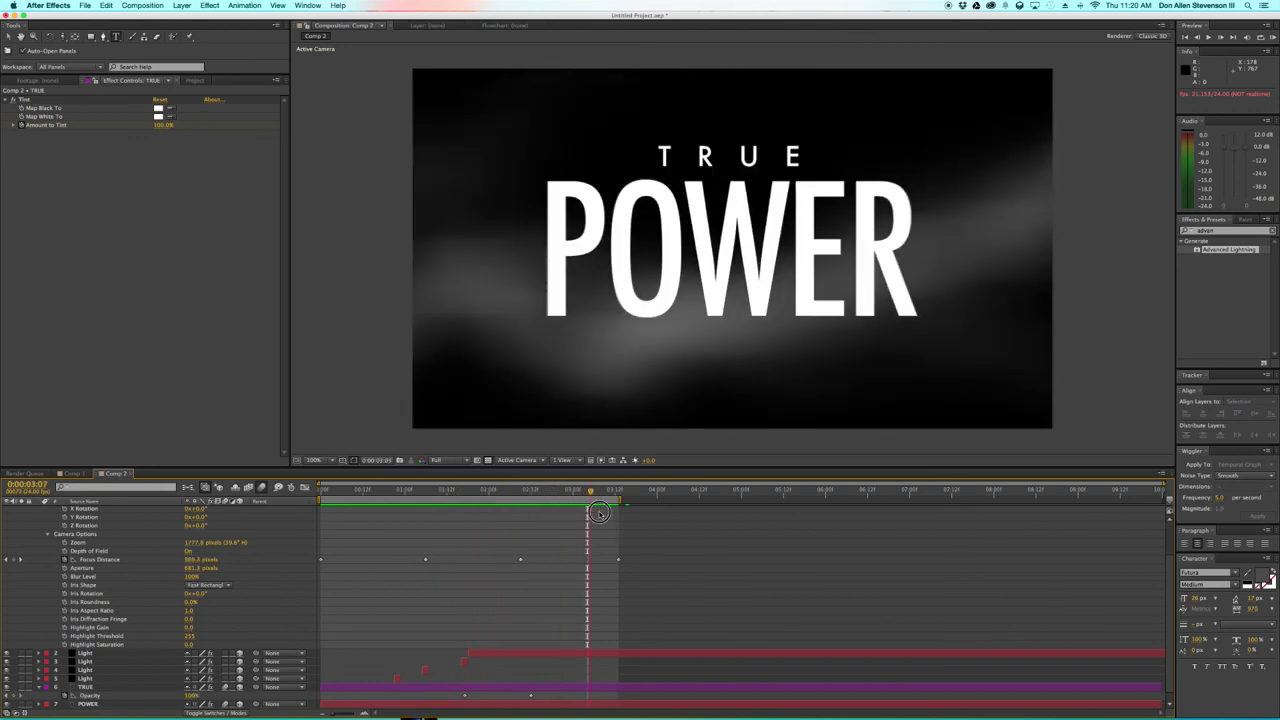
pyautogui.moveTo(598, 519); pyautogui.dragTo(413, 532)
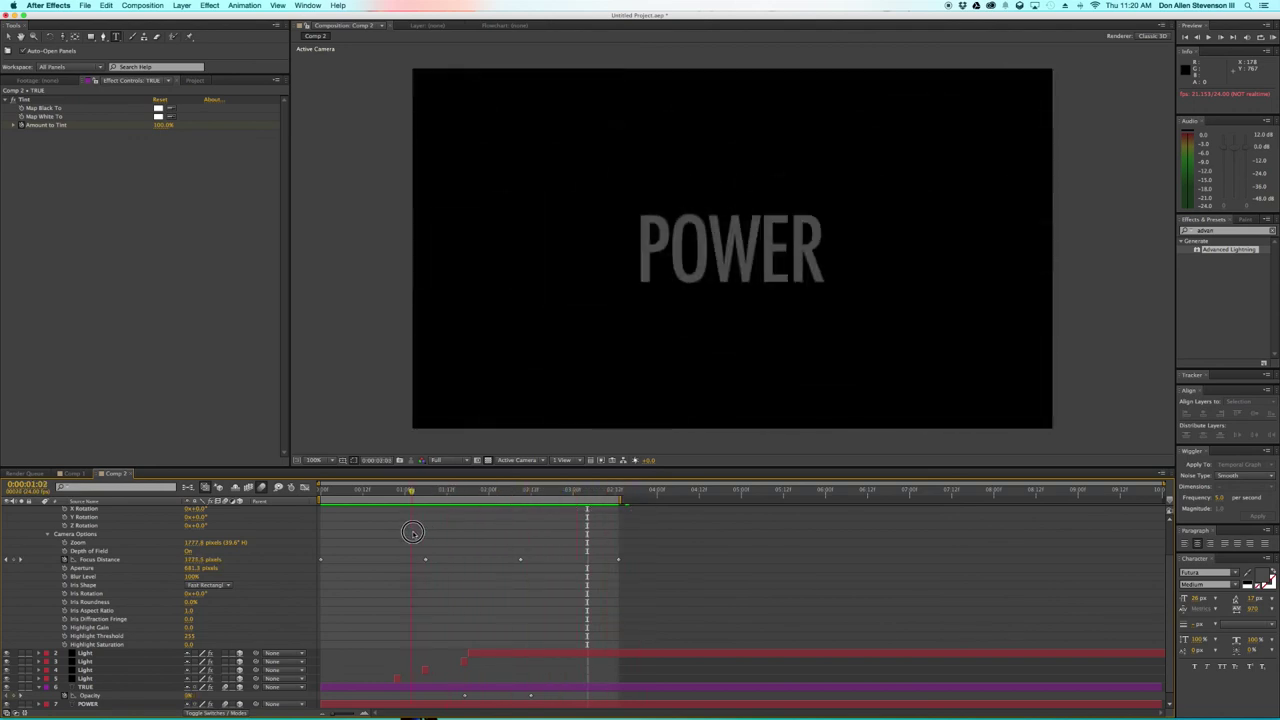
pyautogui.press('space')
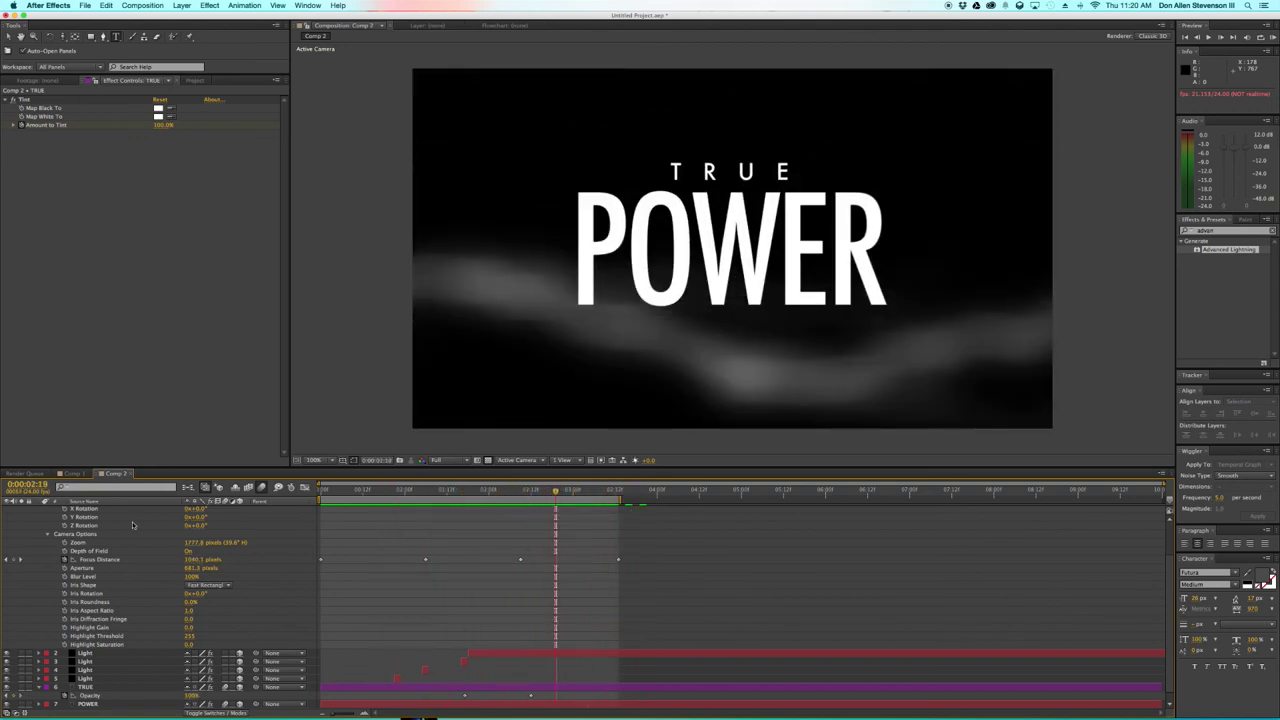
# - Collapse the expanded properties of Camera 1 and the TRUE layer
pyautogui.scroll(2, 63, 531)
pyautogui.click(40, 512)
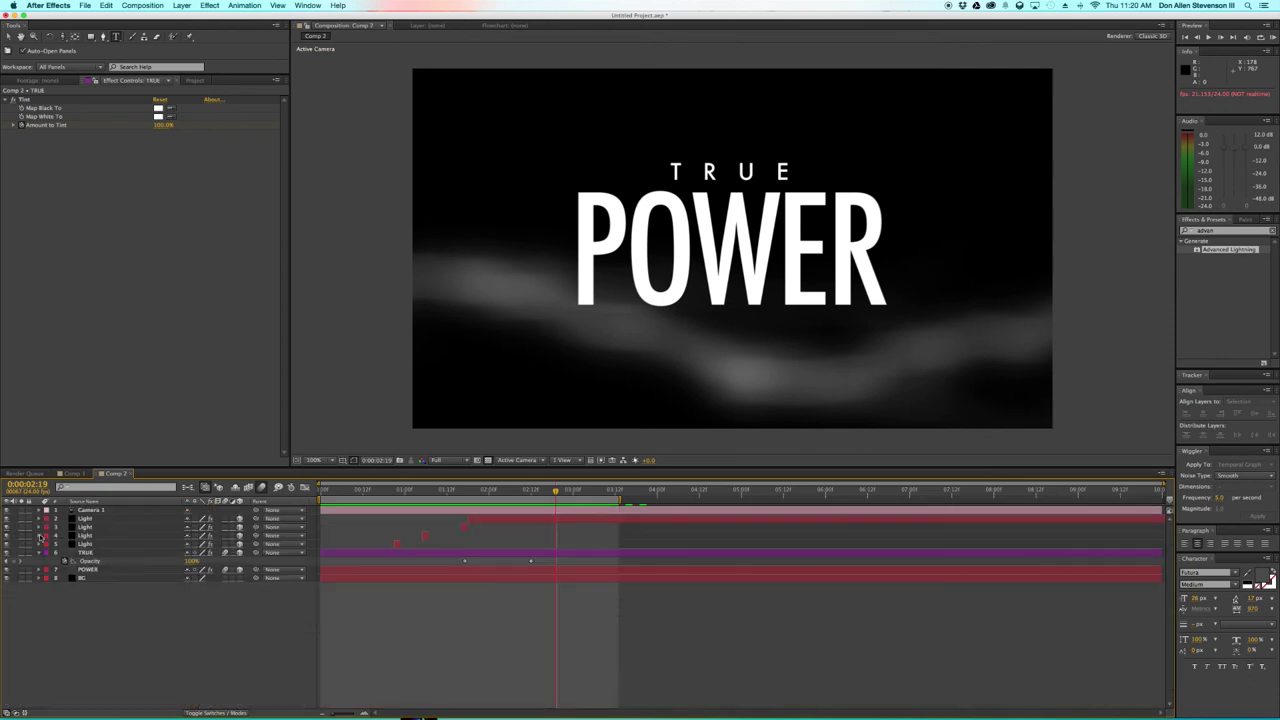
pyautogui.click(40, 555)
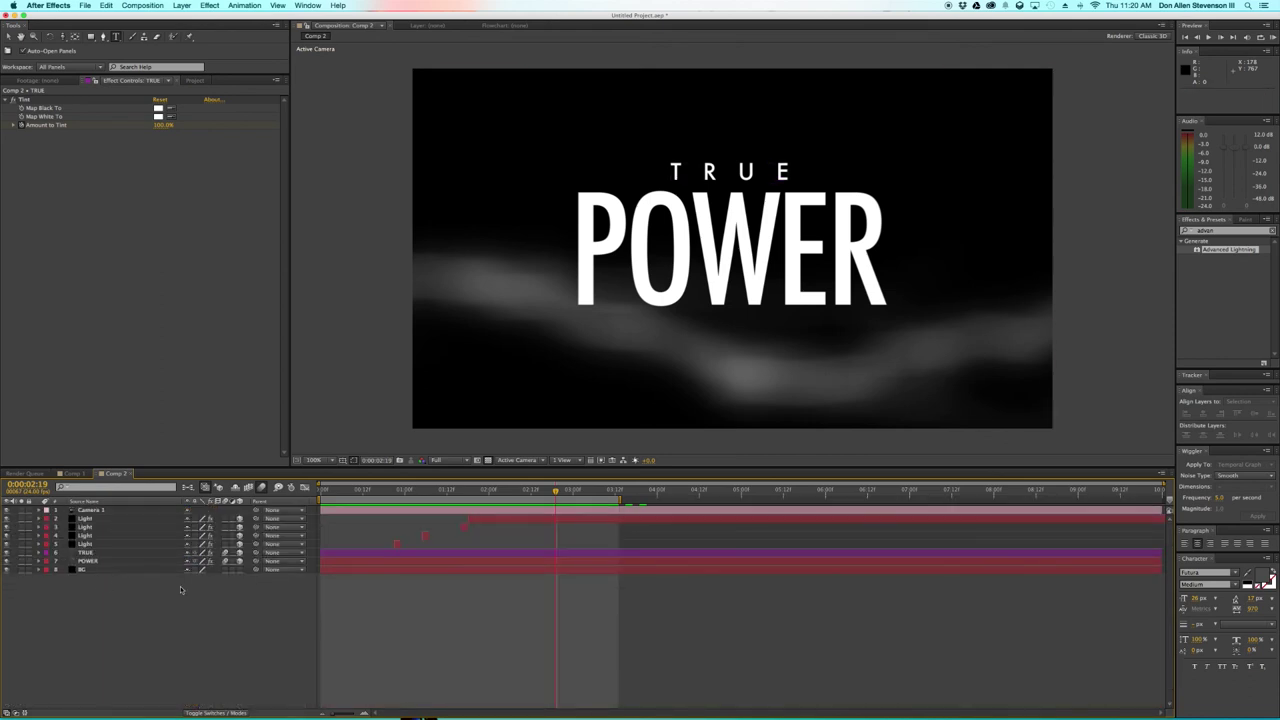
# - Go to 0:00:02:05 and add a new adjustment layer above all other layers
pyautogui.moveTo(547, 495); pyautogui.dragTo(506, 505)
pyautogui.rightClick(250, 601)
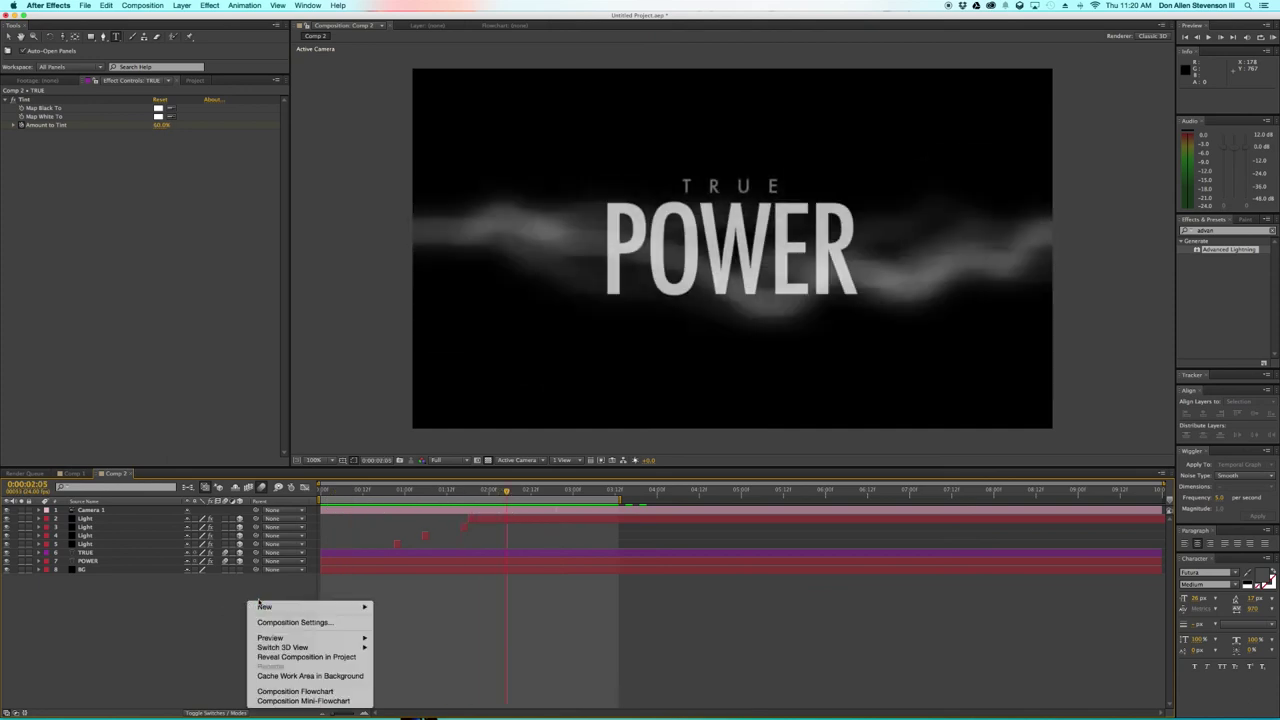
pyautogui.moveTo(277, 608)
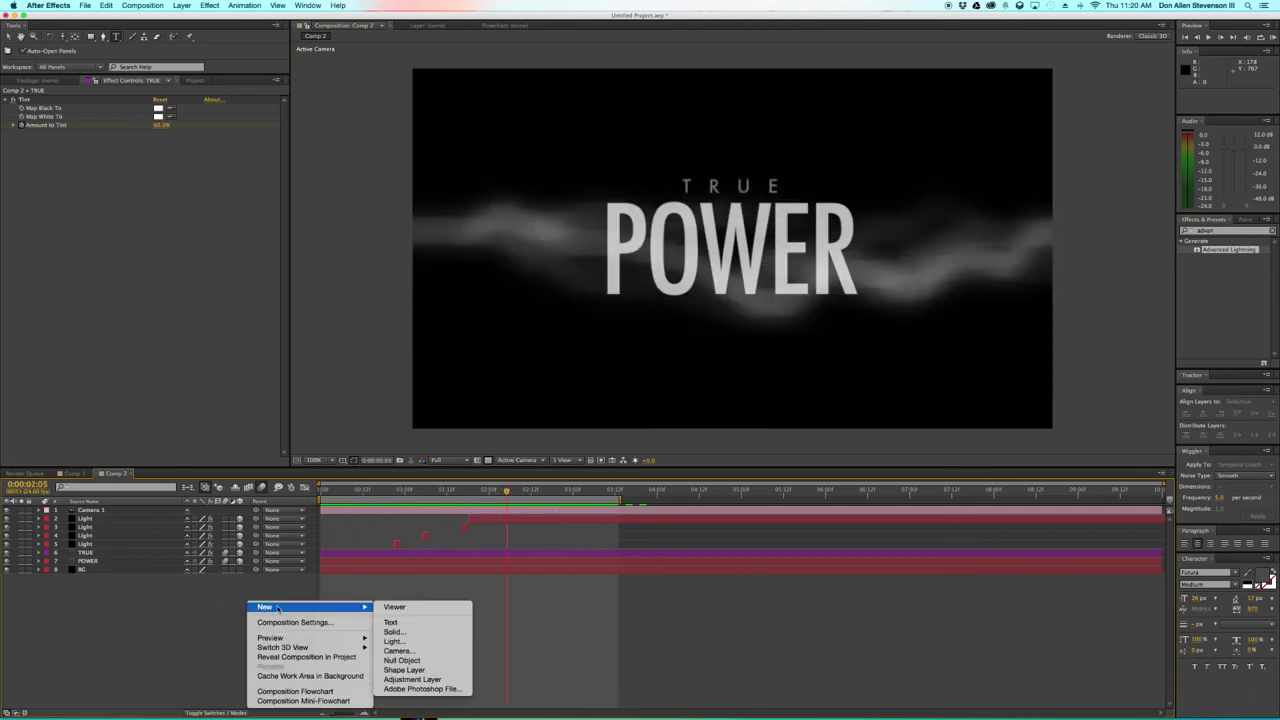
pyautogui.click(424, 680)
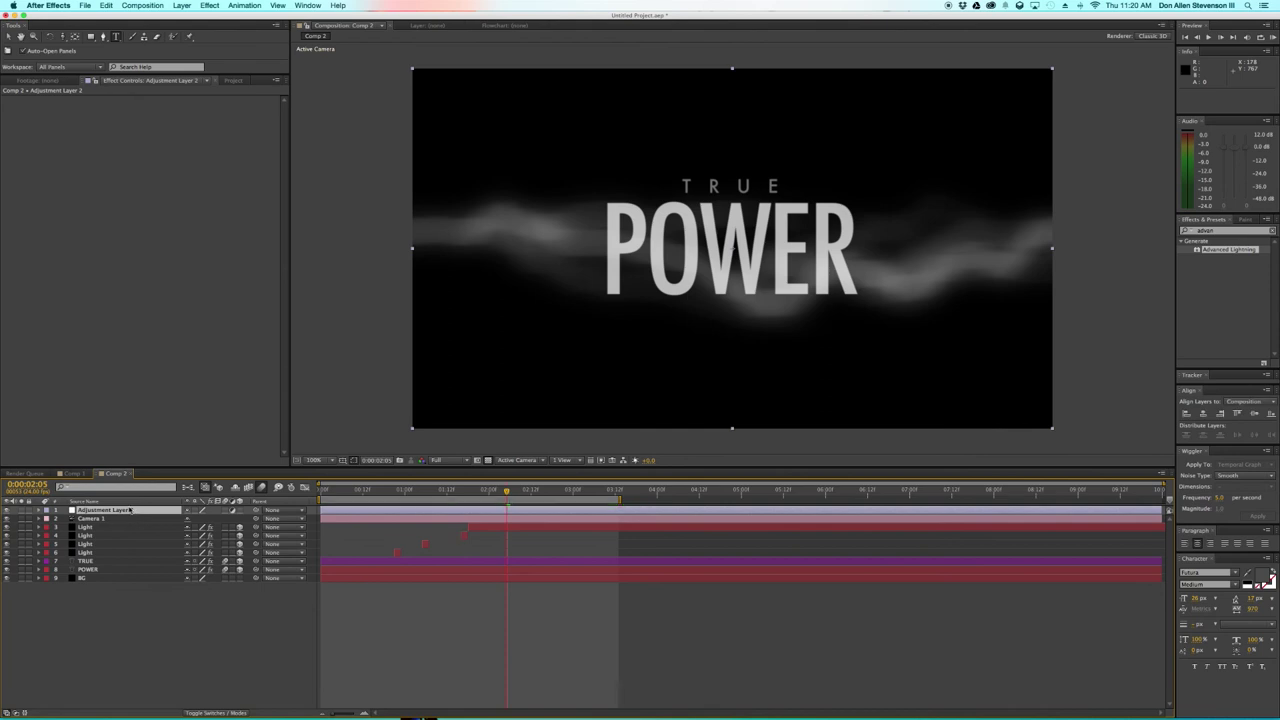
pyautogui.rightClick(212, 622)
pyautogui.moveTo(323, 614)
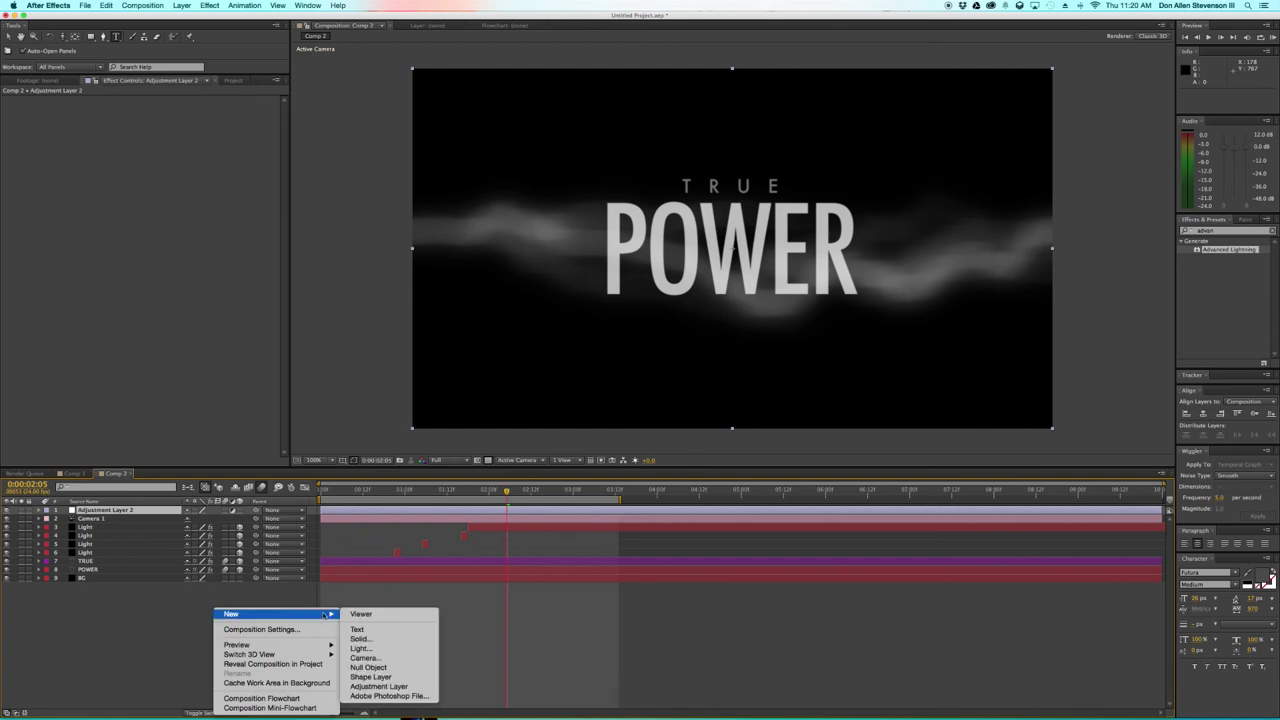
pyautogui.click(174, 624)
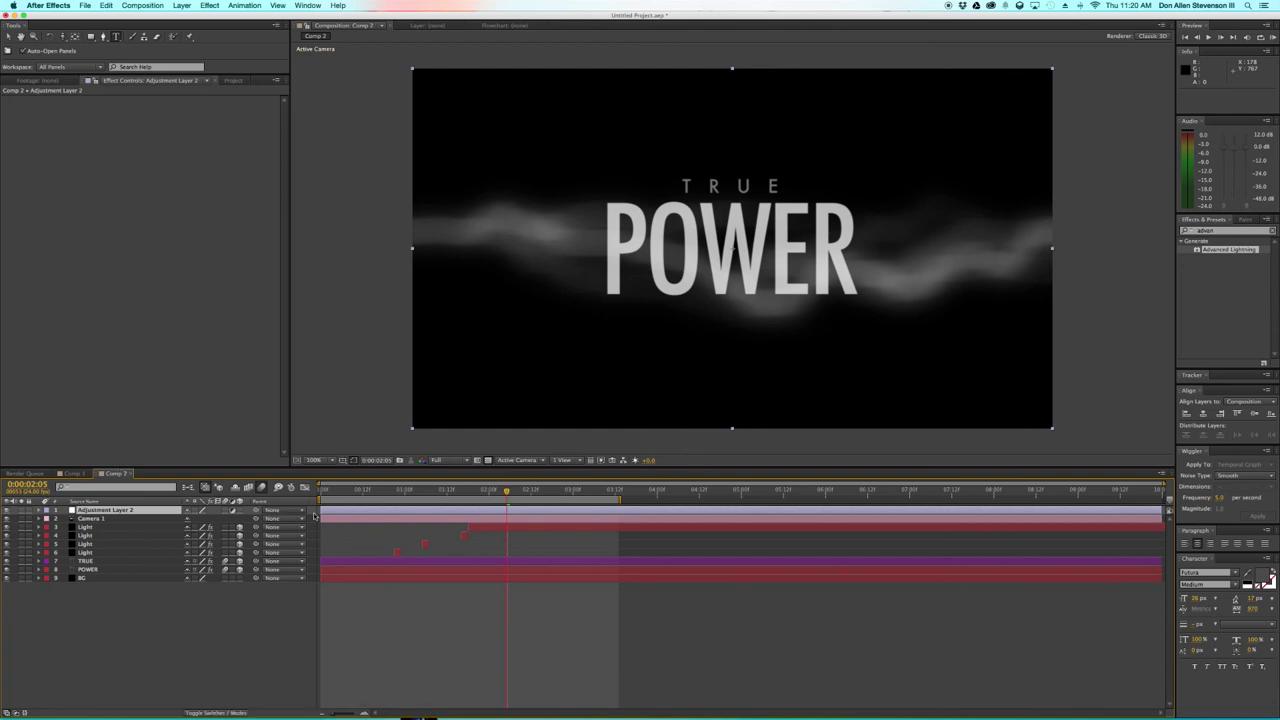
# - Go to 0:00:02:17 and apply the Curves effect to the new adjustment layer
pyautogui.click(377, 511)
pyautogui.moveTo(506, 492); pyautogui.dragTo(549, 500)
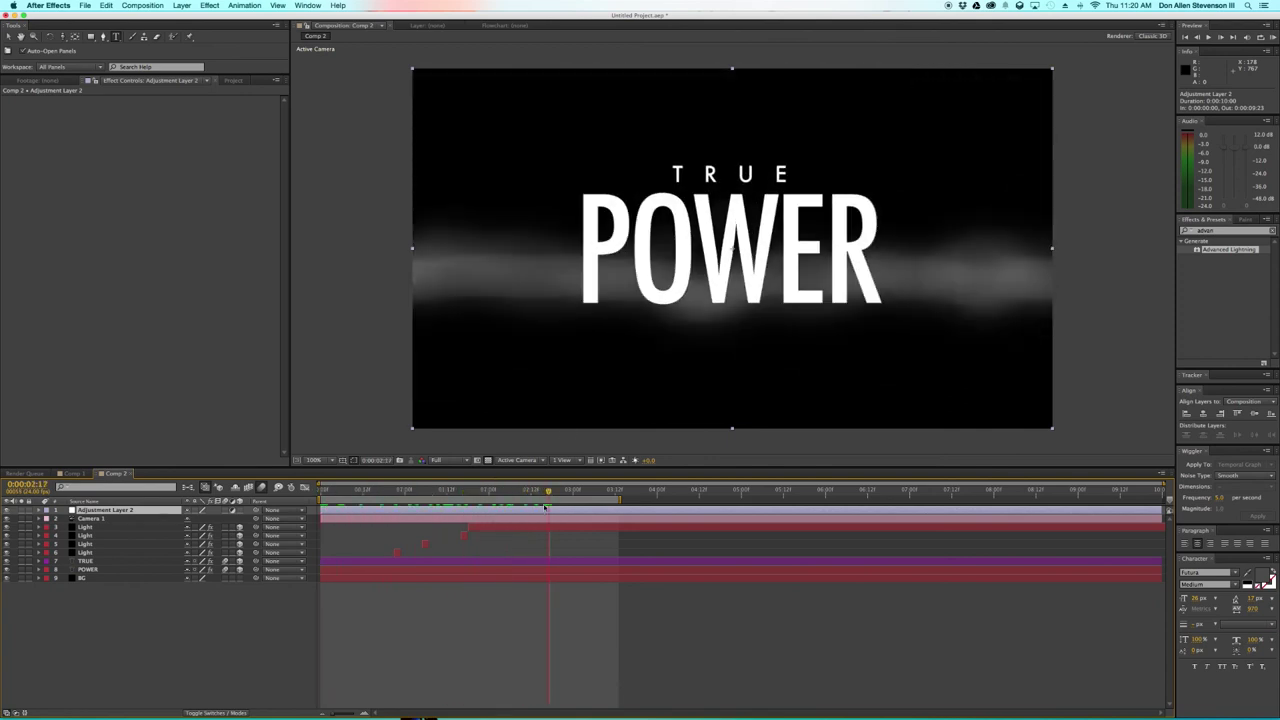
pyautogui.click(1229, 231)
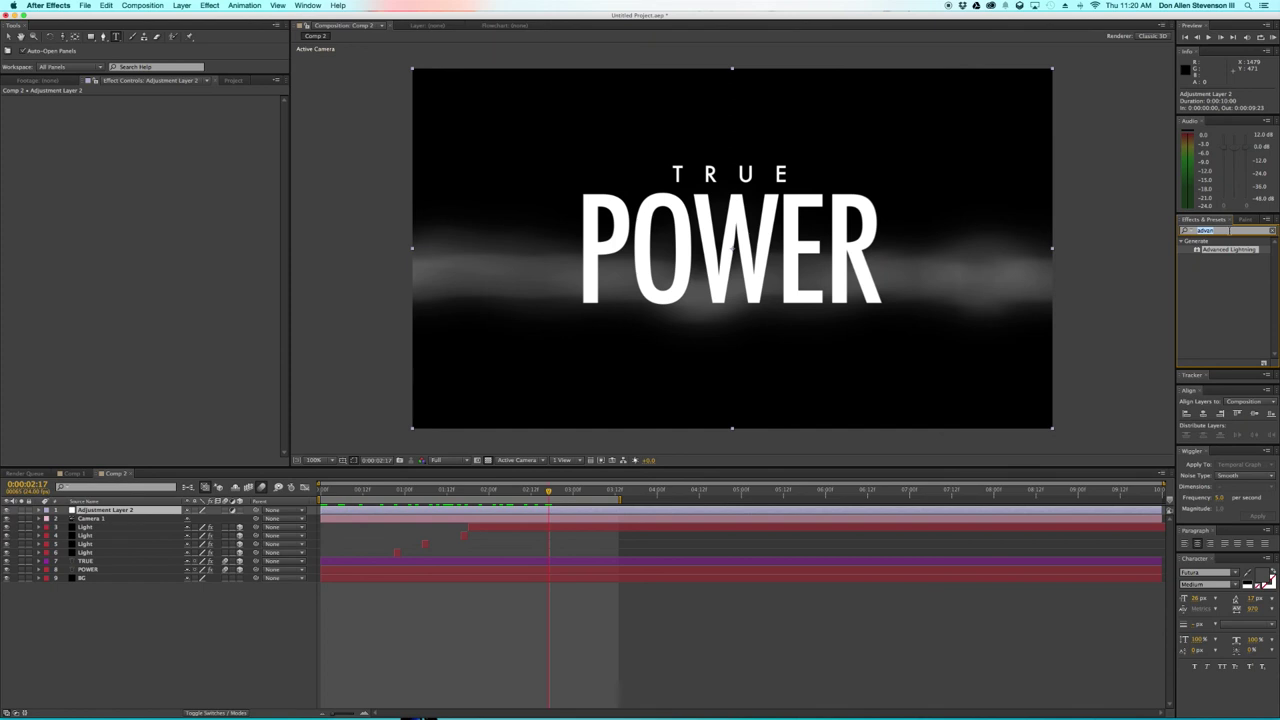
pyautogui.write('curve')
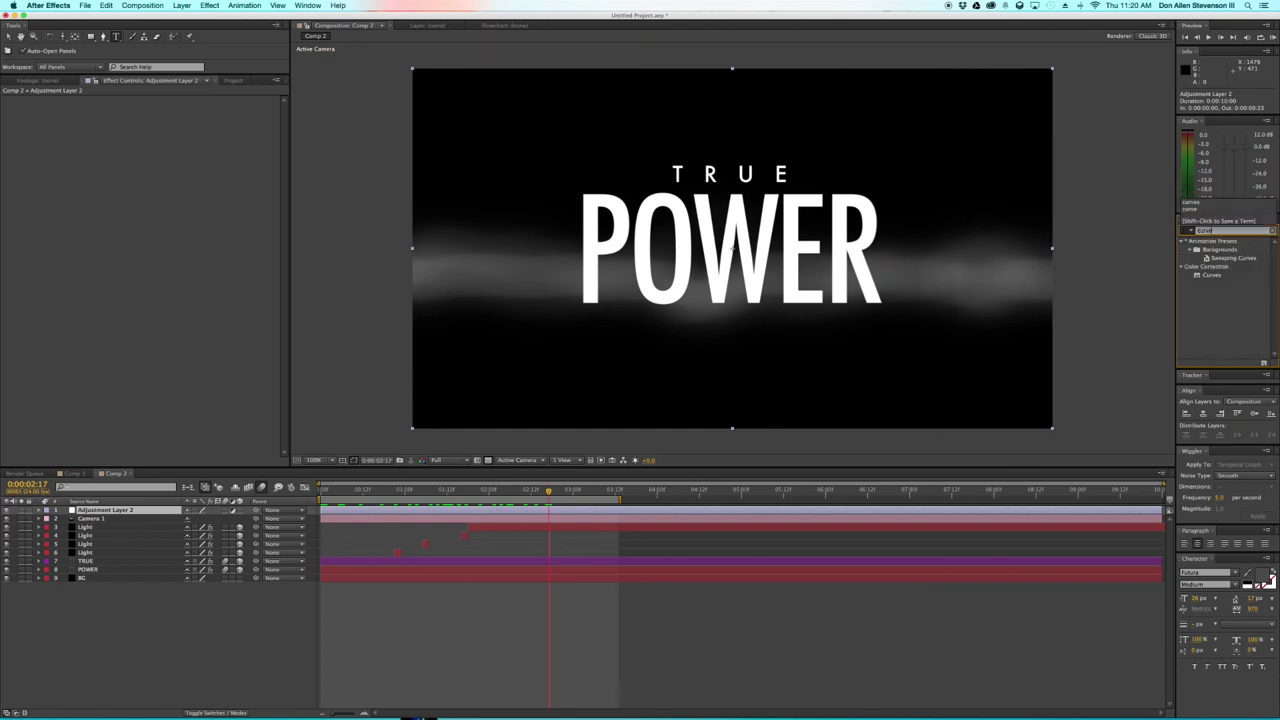
pyautogui.moveTo(1218, 278); pyautogui.dragTo(722, 145)
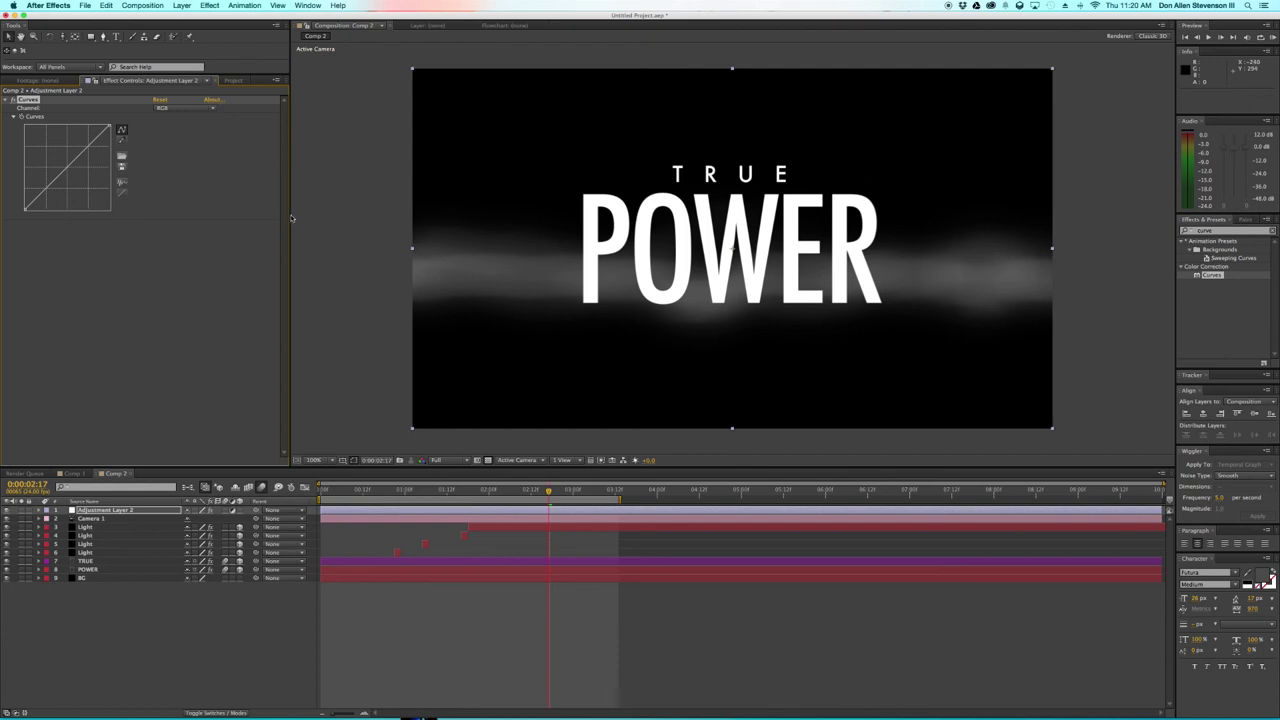
# - Raise the midtones of the Red channel in the adjustment layer's Curves effect
pyautogui.click(185, 111)
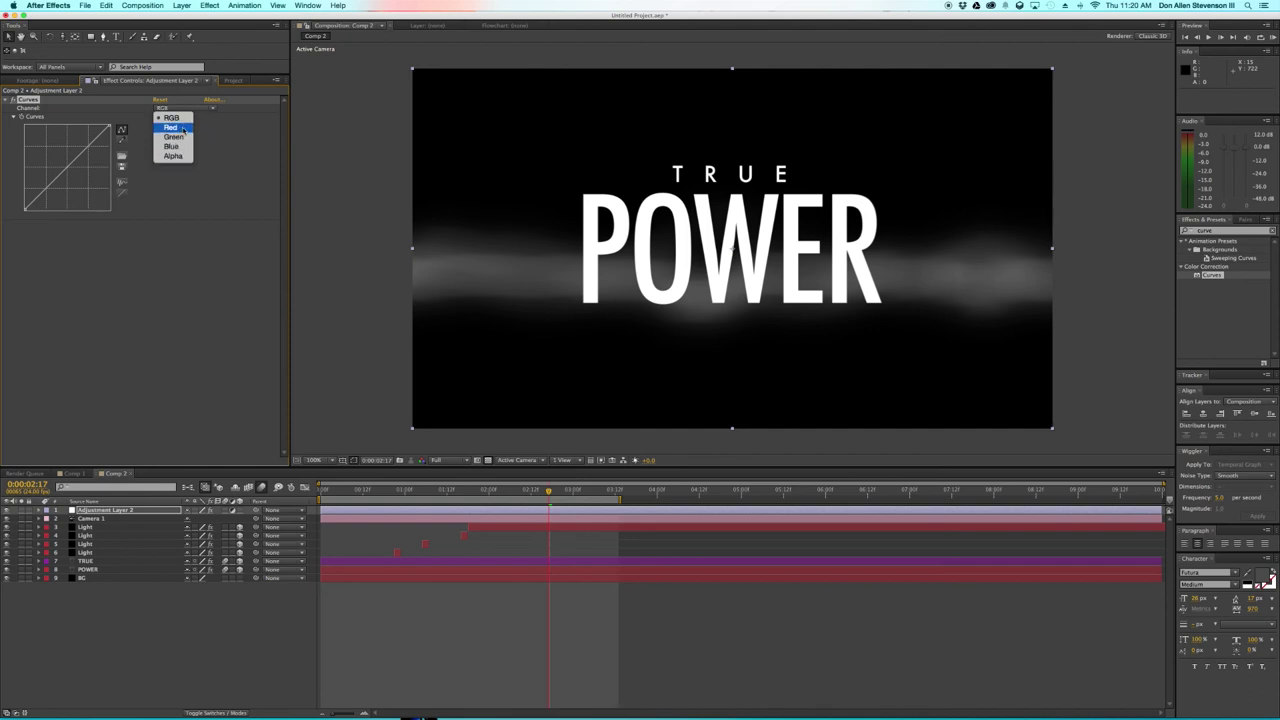
pyautogui.click(172, 128)
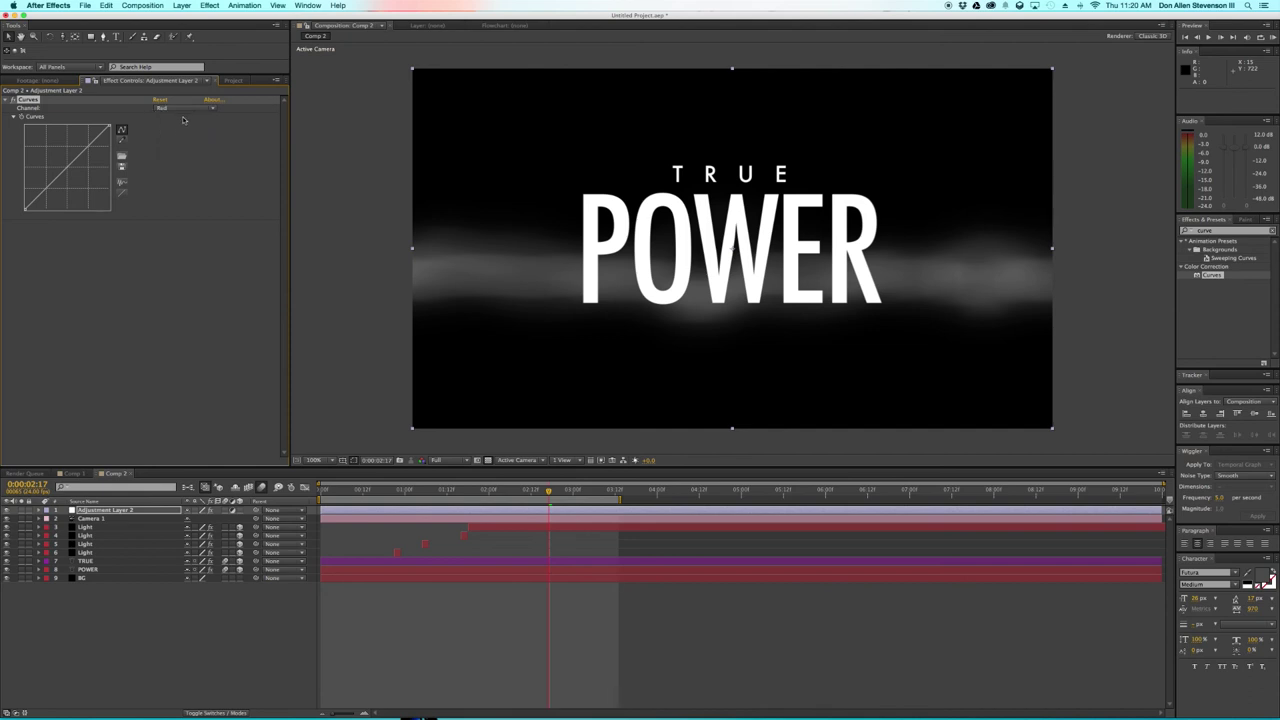
pyautogui.click(199, 109)
pyautogui.click(172, 146)
pyautogui.click(175, 108)
pyautogui.click(176, 129)
pyautogui.moveTo(71, 168)
pyautogui.mouseDown()
pyautogui.moveTo(87, 180)
pyautogui.moveTo(51, 143)
pyautogui.moveTo(78, 178)
pyautogui.moveTo(56, 160)
pyautogui.mouseUp()
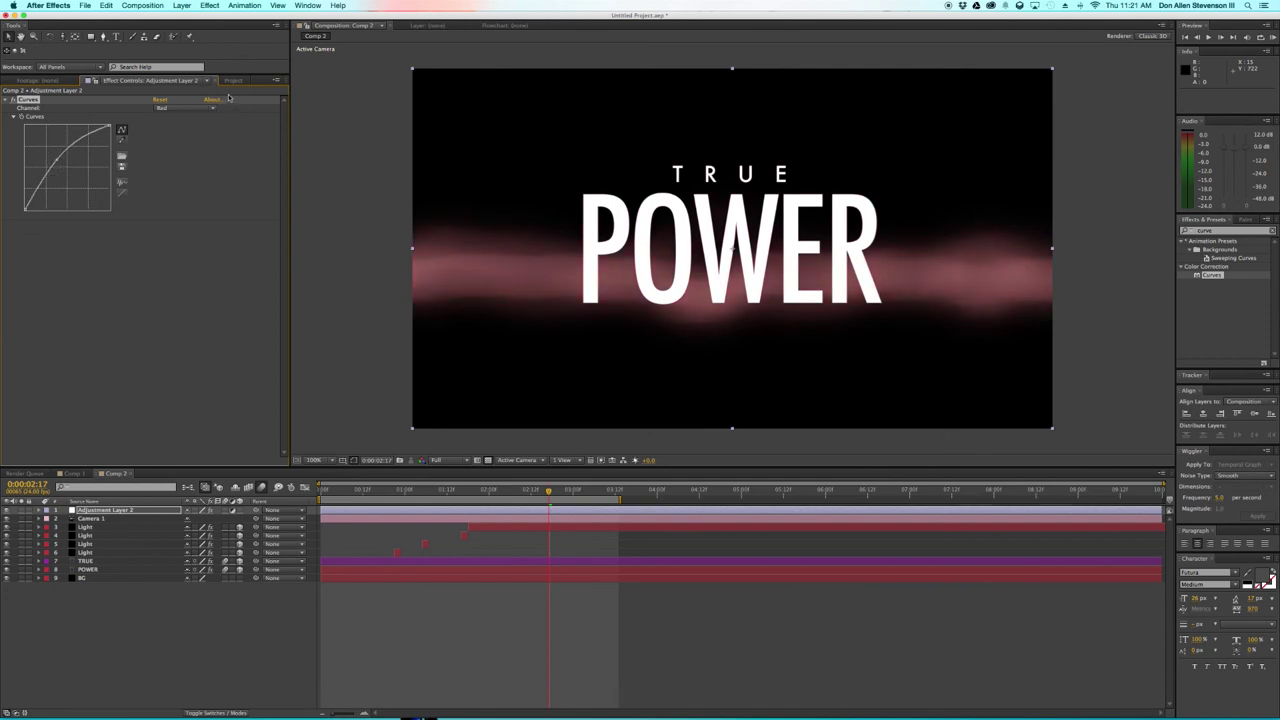
# - Lower the Green curve slightly and reshape the Blue curve with raised midtones and pulled-down highlights to tint the lightning purple
pyautogui.click(197, 108)
pyautogui.click(174, 136)
pyautogui.moveTo(80, 156)
pyautogui.mouseDown()
pyautogui.moveTo(86, 178)
pyautogui.moveTo(45, 200)
pyautogui.moveTo(55, 156)
pyautogui.moveTo(44, 141)
pyautogui.moveTo(66, 174)
pyautogui.mouseUp()
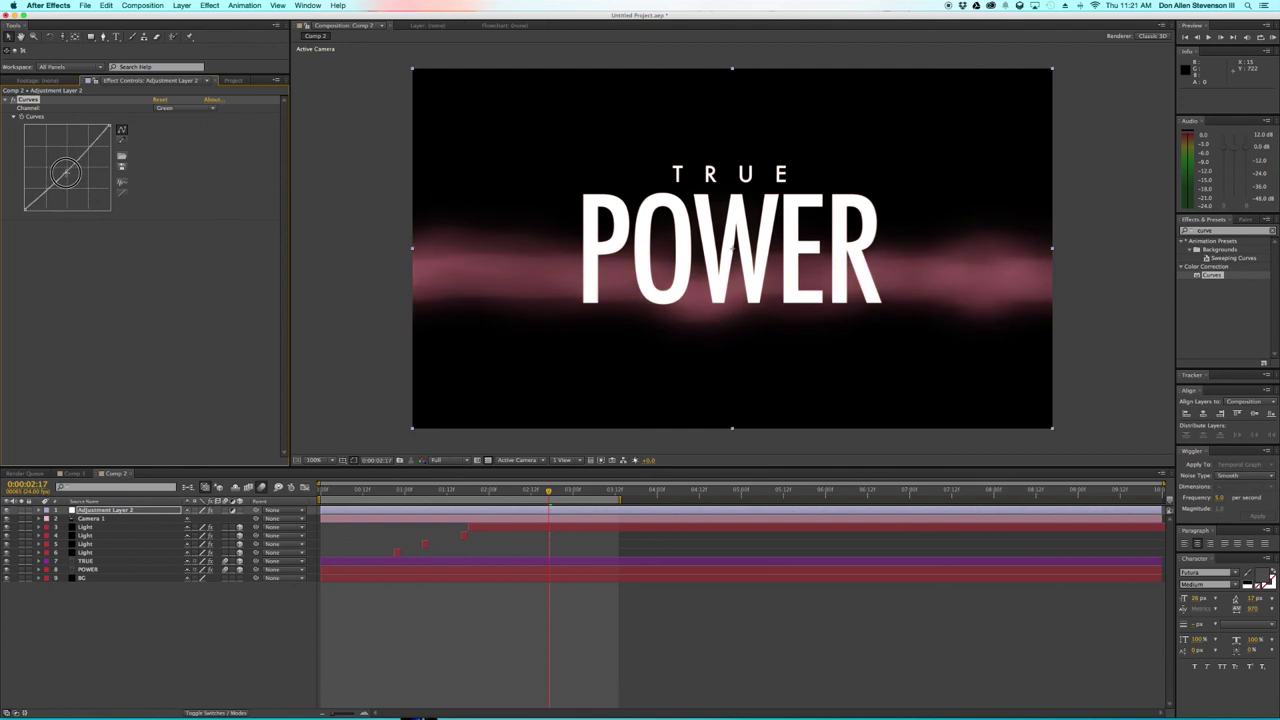
pyautogui.click(175, 106)
pyautogui.click(178, 150)
pyautogui.moveTo(66, 173); pyautogui.dragTo(105, 173)
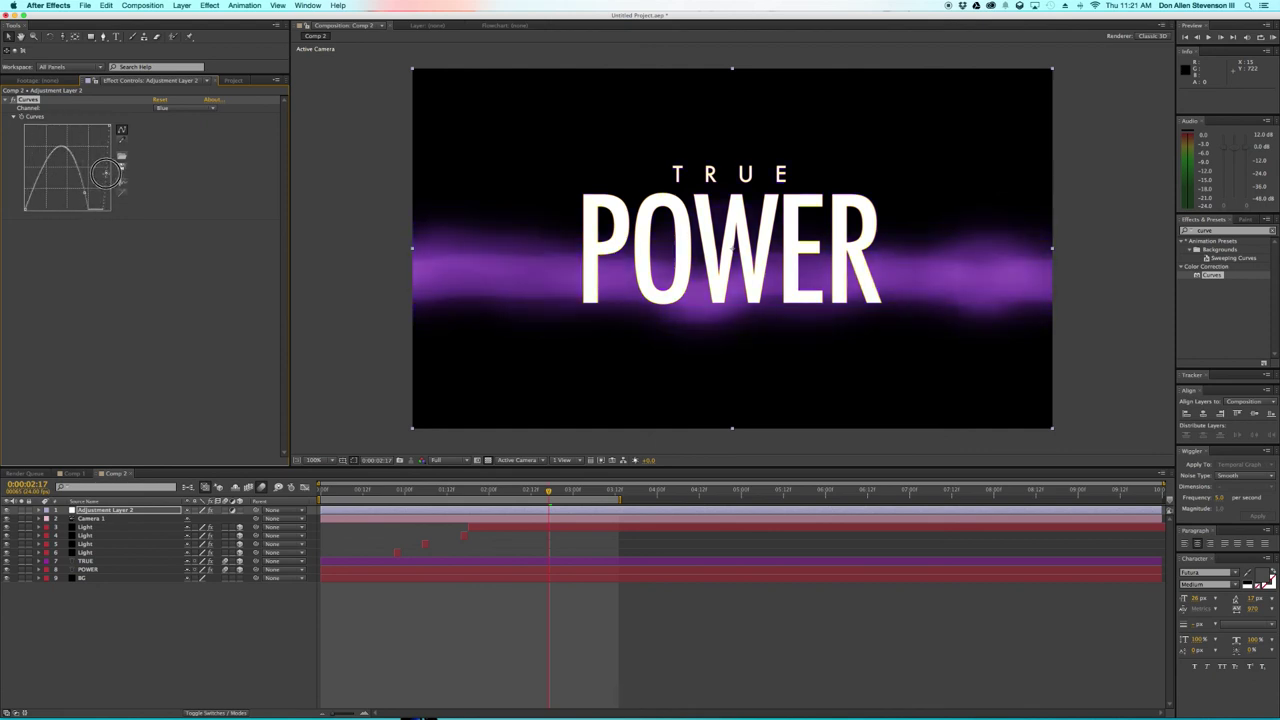
# - Preview the purple-graded title animation and compare it with the reference movie TruePowerWithSound.mov in QuickTime Player
pyautogui.moveTo(531, 490); pyautogui.dragTo(275, 500)
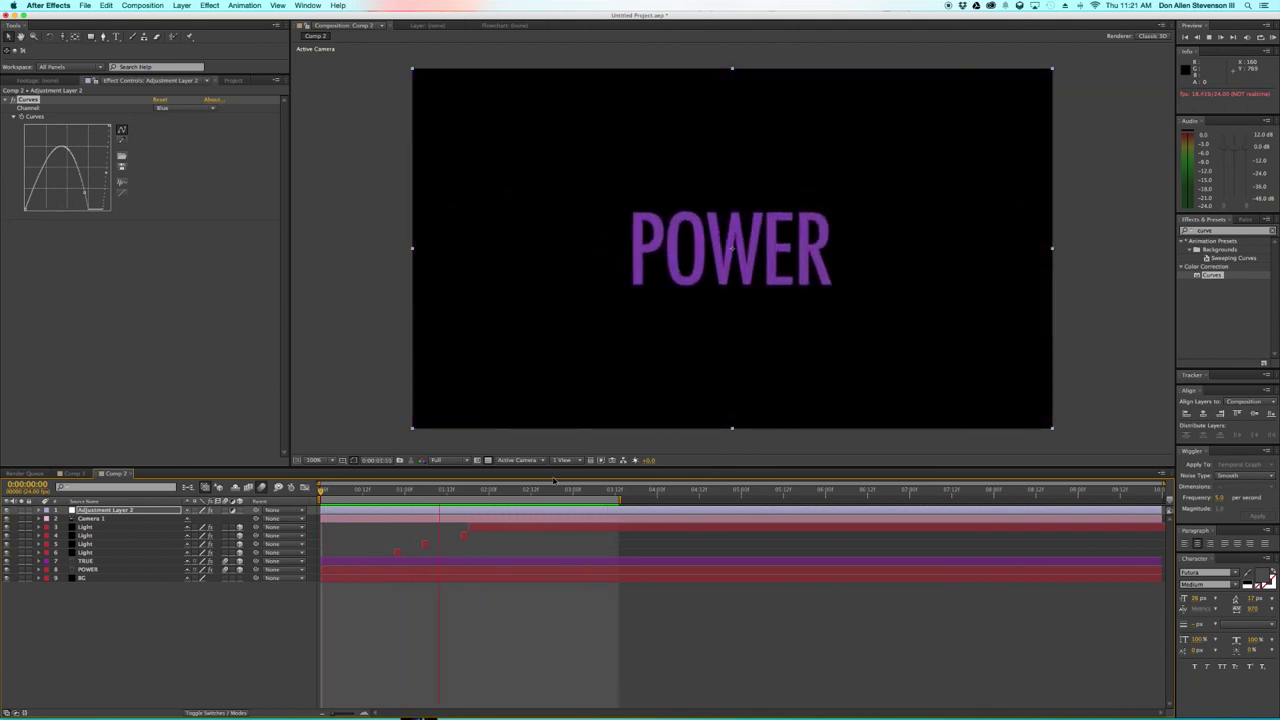
pyautogui.click(545, 668)
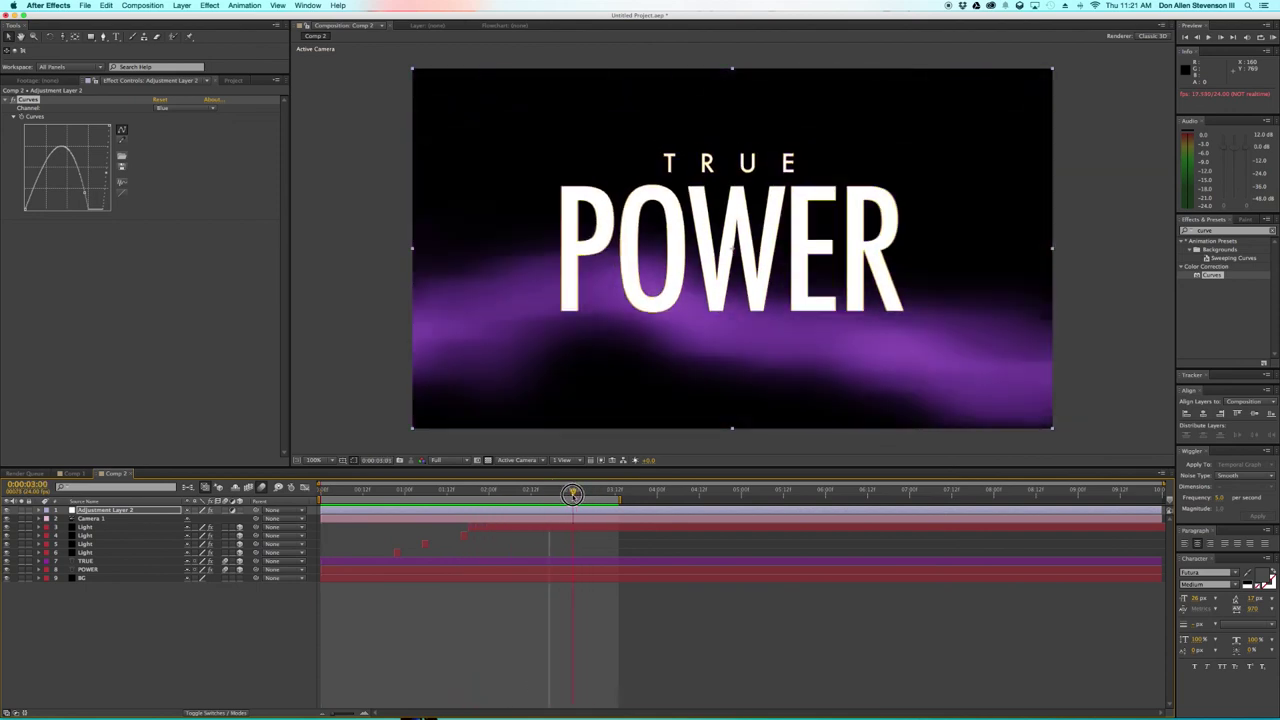
pyautogui.hotkey('ctrl', 'Up')
pyautogui.click(849, 285)
pyautogui.hotkey('ctrl', 'Up')
pyautogui.click(989, 289)
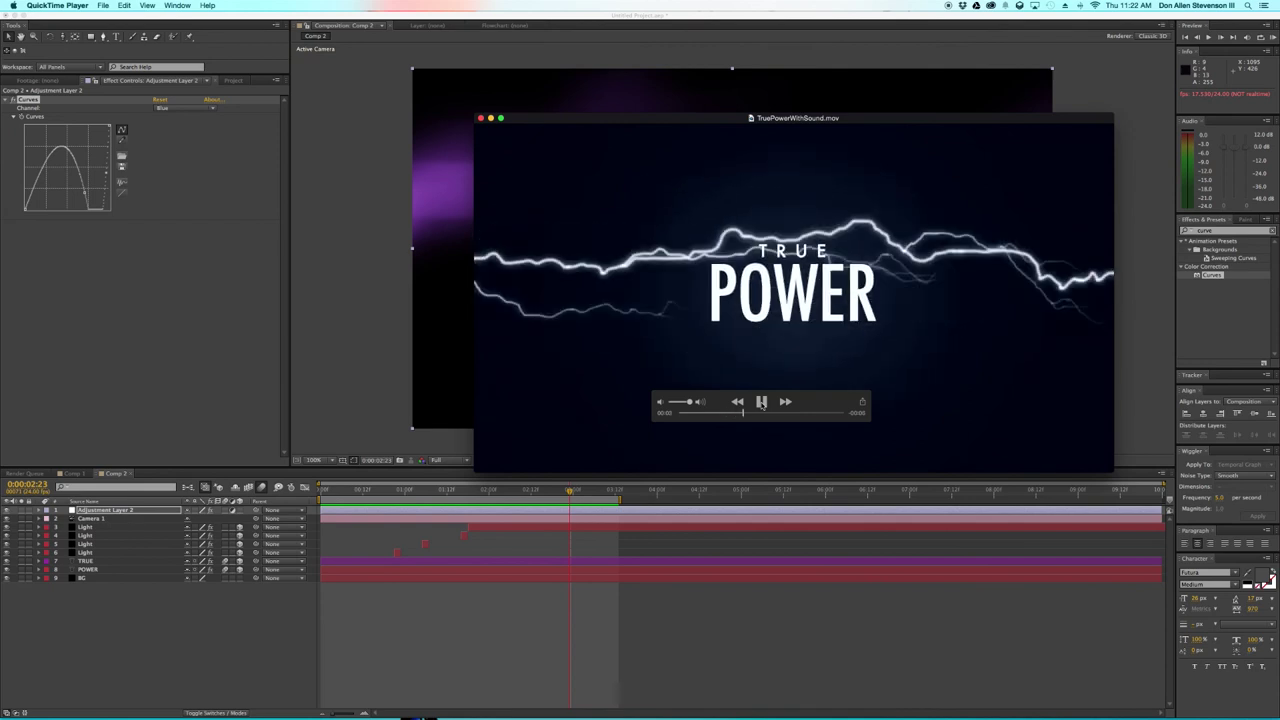
pyautogui.click(455, 410)
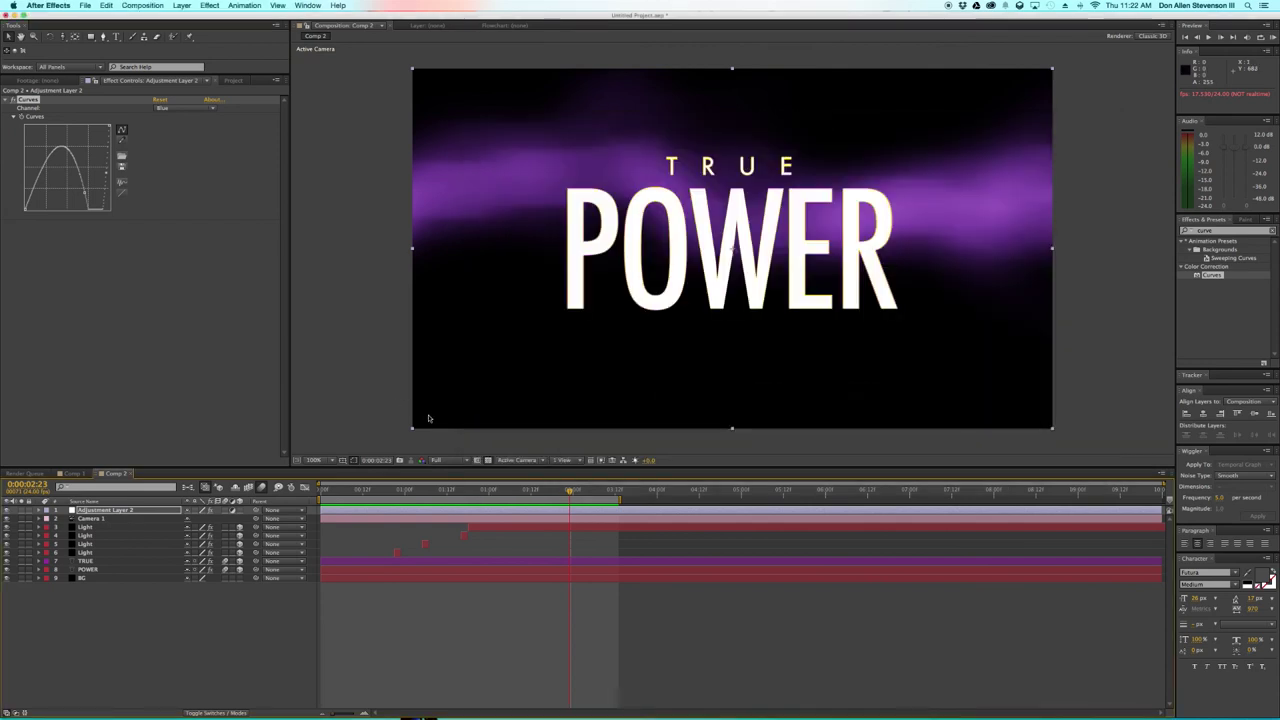
# - Go to 0:00:01:21 and apply the Stylize Glow effect to the POWER layer
pyautogui.moveTo(592, 497); pyautogui.dragTo(523, 500)
pyautogui.click(509, 560)
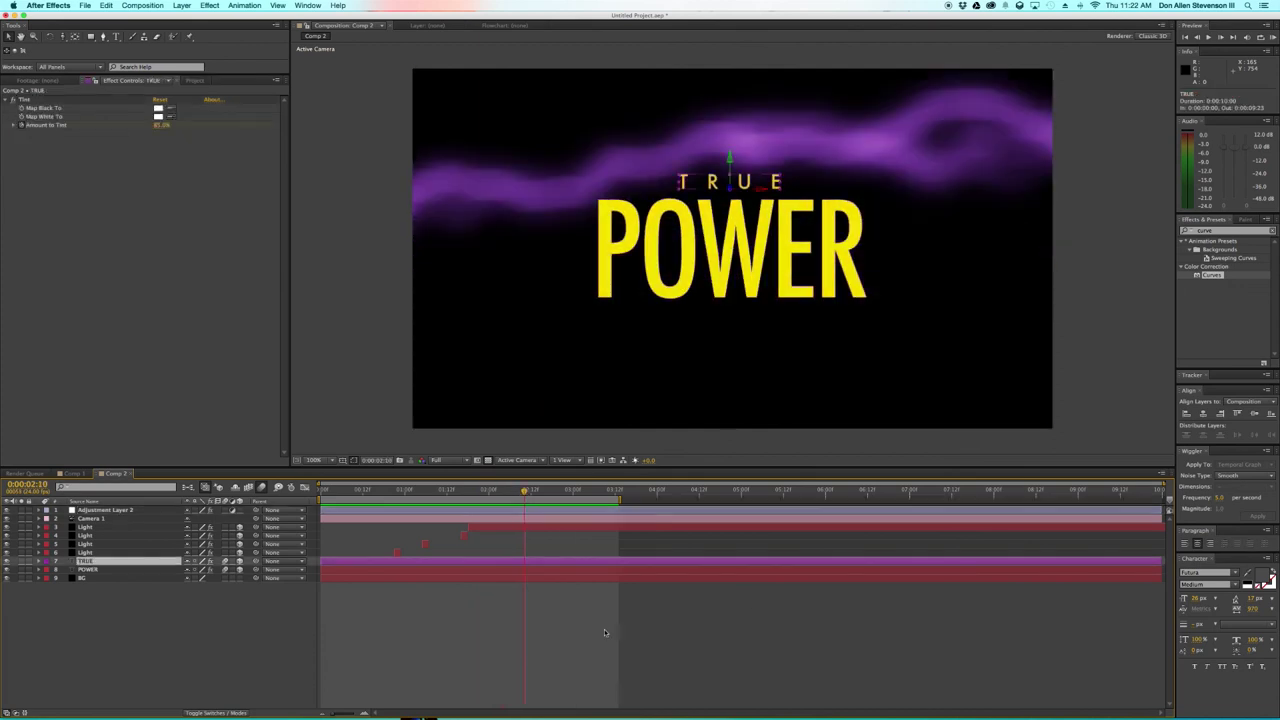
pyautogui.moveTo(528, 491); pyautogui.dragTo(479, 514)
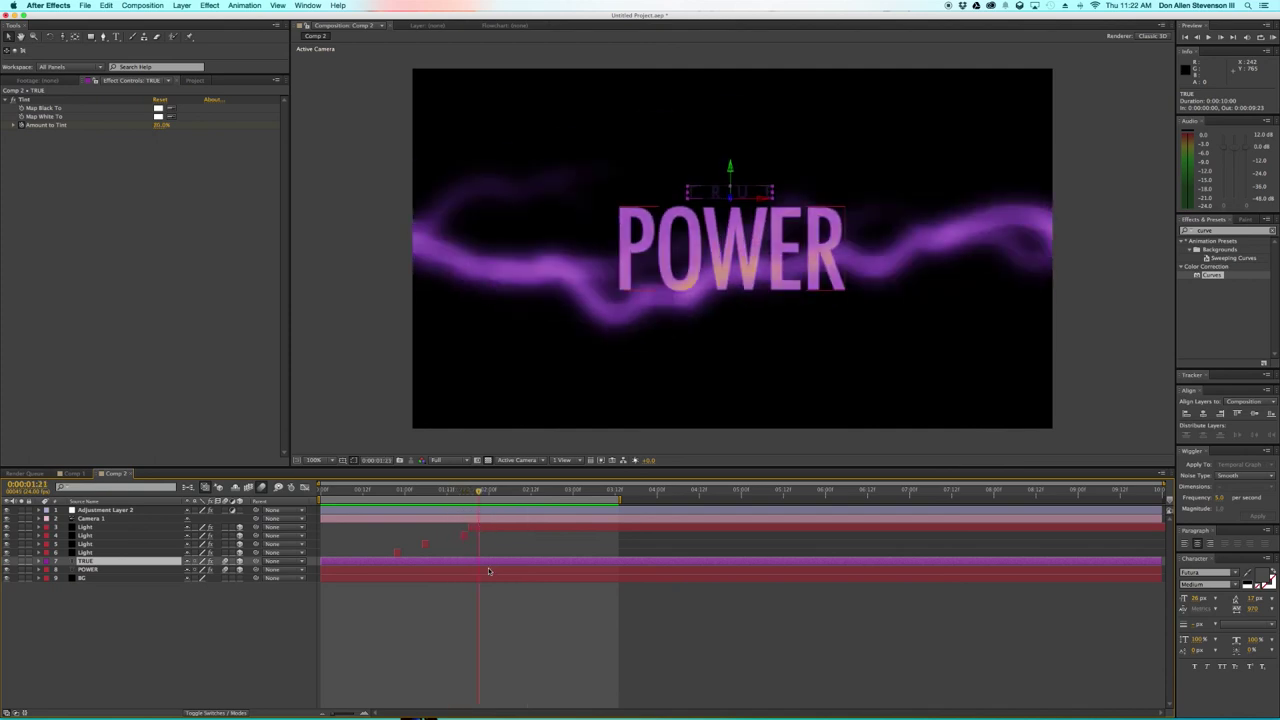
pyautogui.click(489, 570)
pyautogui.click(1222, 231)
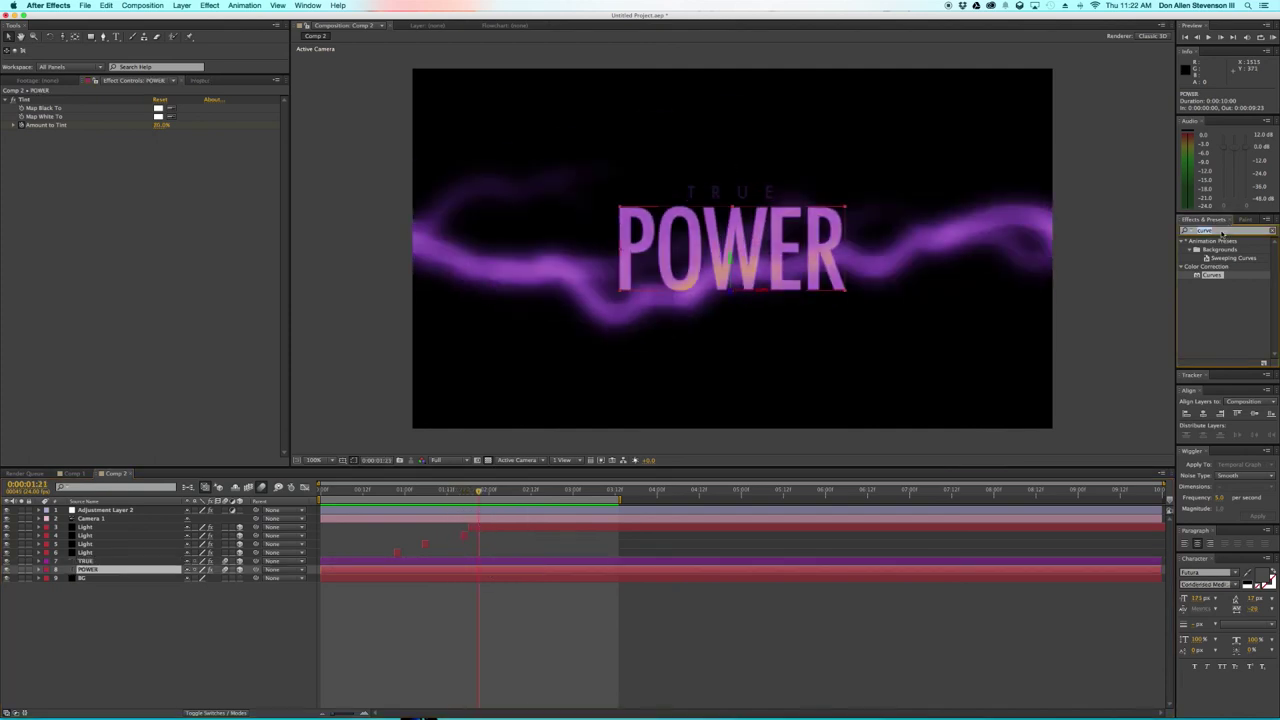
pyautogui.write('glow')
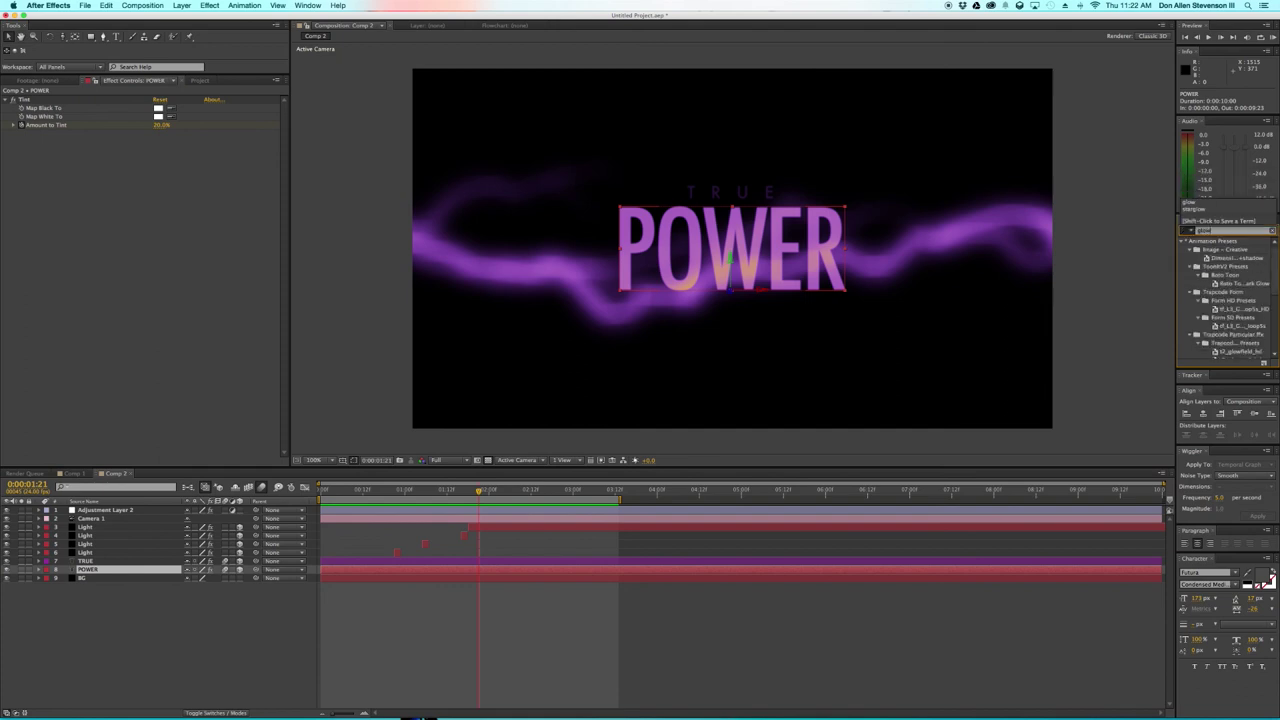
pyautogui.scroll(-5, 1221, 284)
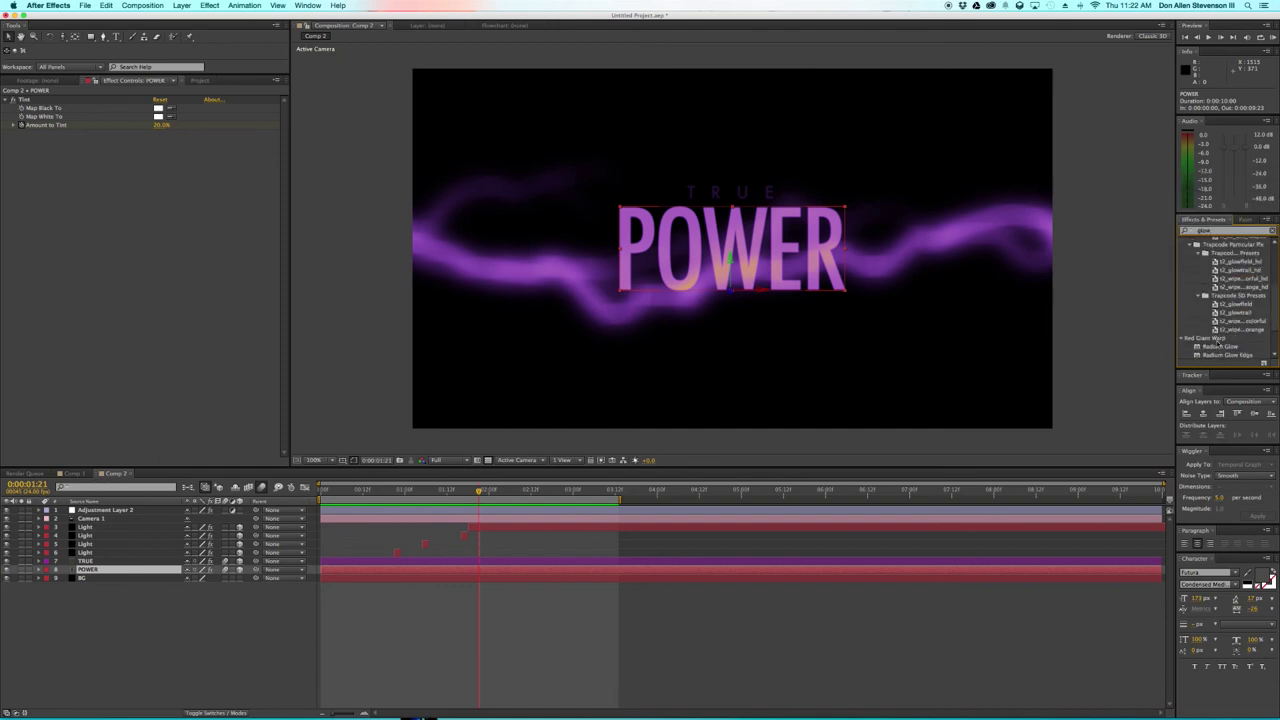
pyautogui.scroll(-3, 1218, 343)
pyautogui.moveTo(1205, 336); pyautogui.dragTo(498, 573)
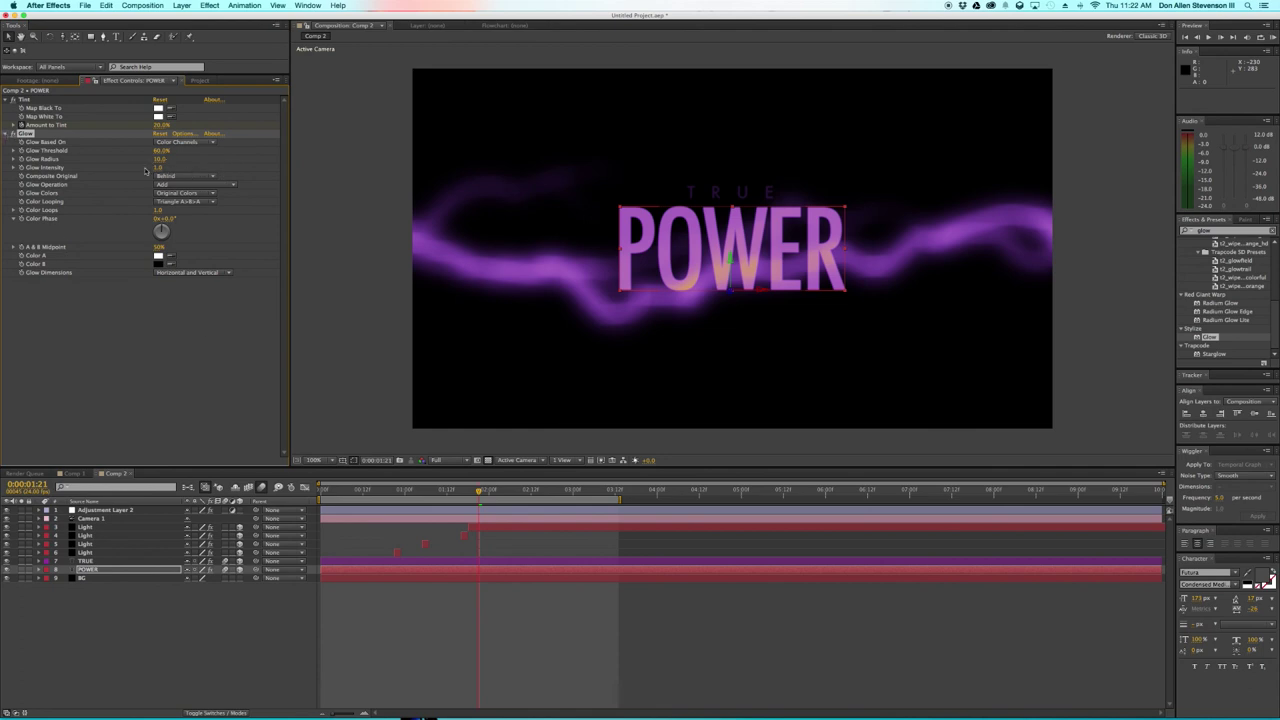
# - Keyframe the POWER layer's Glow Radius from 3.0 at 0:00:02:04 up to a very wide glow at 0:00:03:01
pyautogui.moveTo(249, 173); pyautogui.dragTo(118, 167)
pyautogui.click(524, 597)
pyautogui.moveTo(480, 497); pyautogui.dragTo(503, 494)
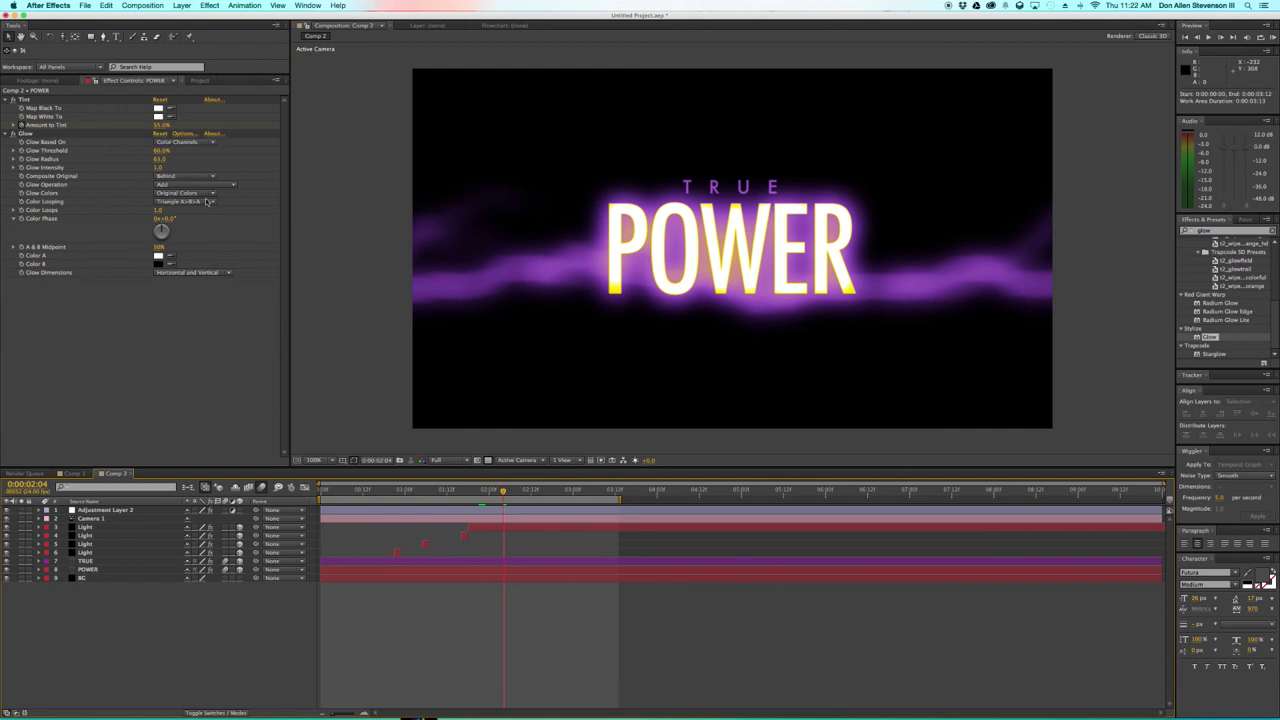
pyautogui.moveTo(160, 163)
pyautogui.mouseDown()
pyautogui.moveTo(386, 157)
pyautogui.moveTo(163, 176)
pyautogui.mouseUp()
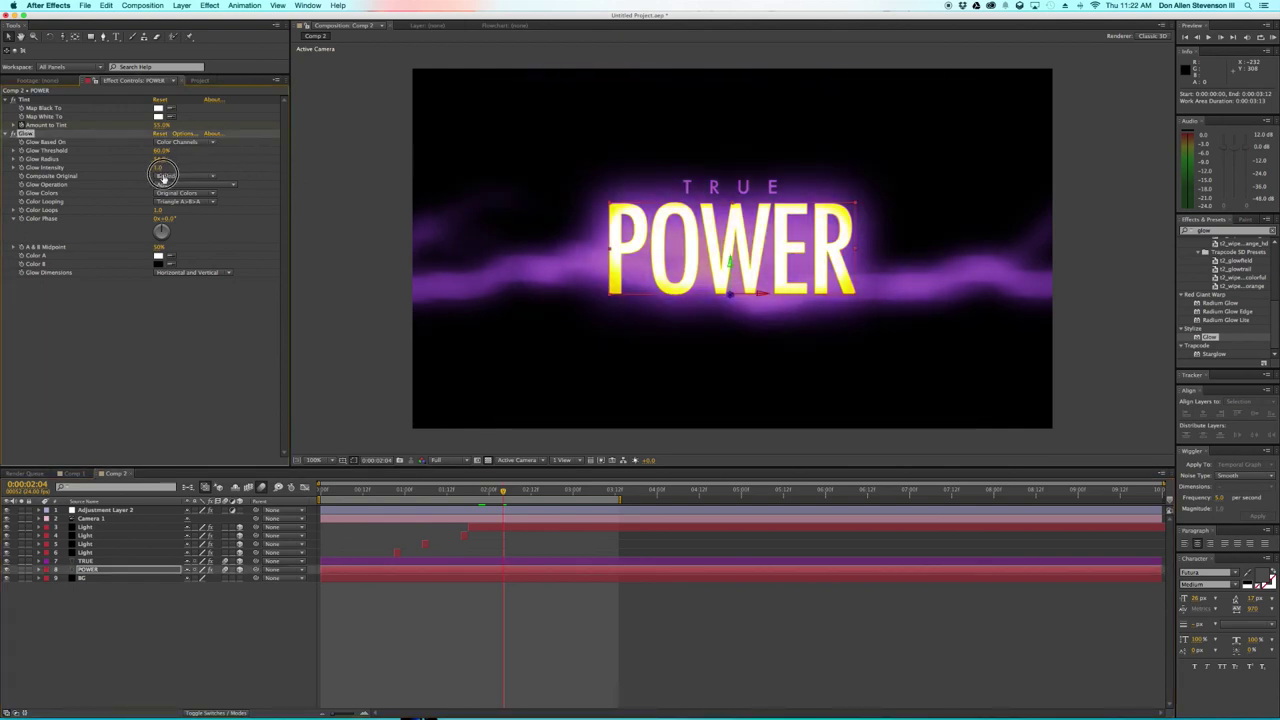
pyautogui.click(163, 176)
pyautogui.moveTo(133, 184)
pyautogui.mouseDown()
pyautogui.moveTo(274, 182)
pyautogui.moveTo(119, 201)
pyautogui.mouseUp()
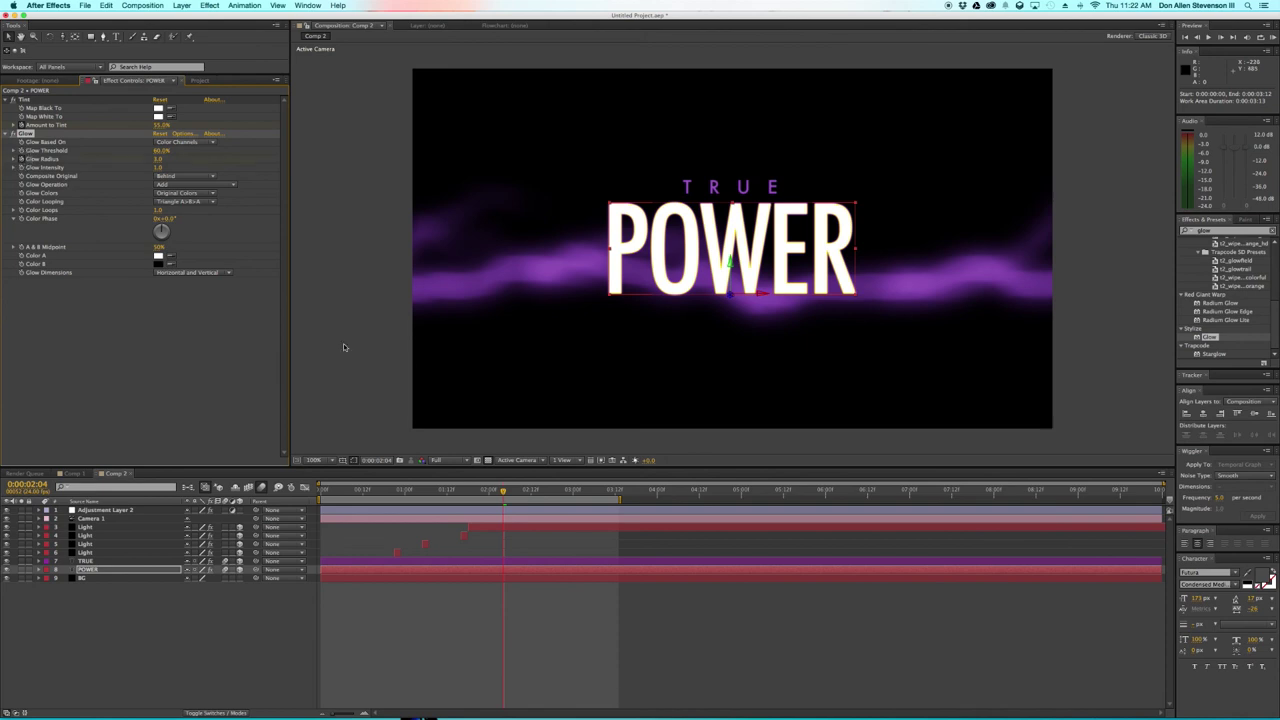
pyautogui.press('space')
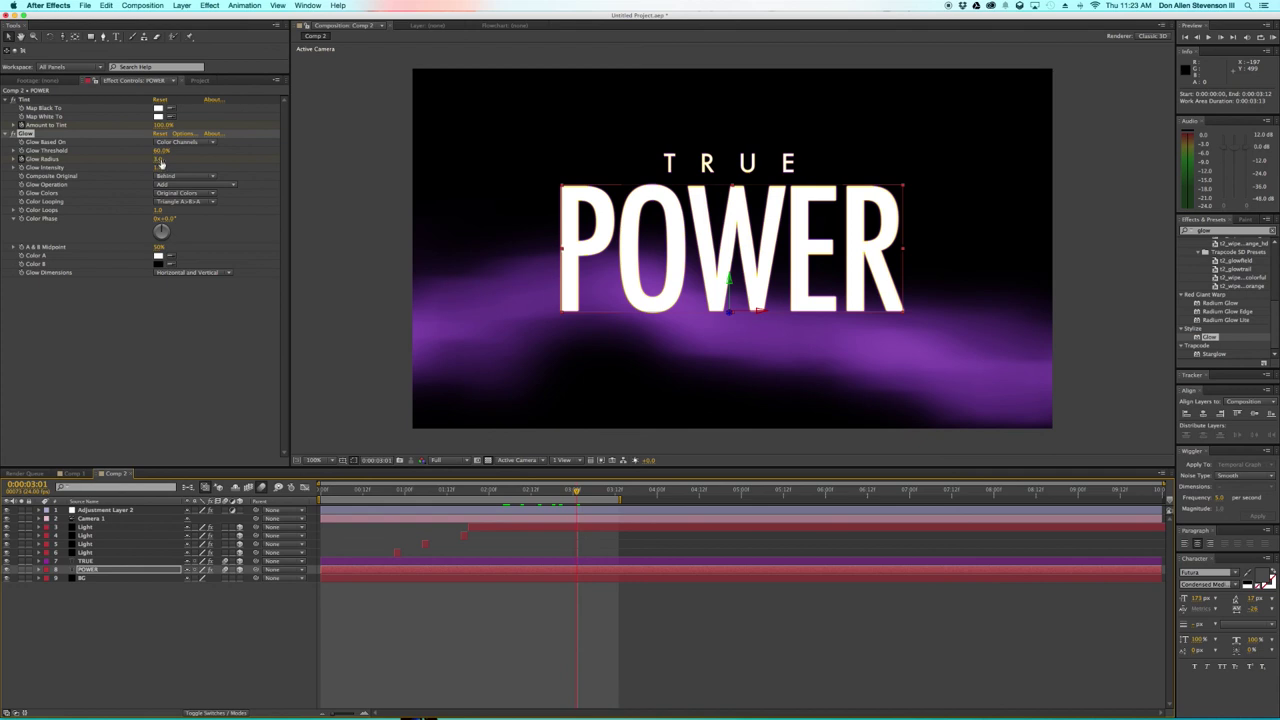
pyautogui.moveTo(158, 162); pyautogui.dragTo(486, 172)
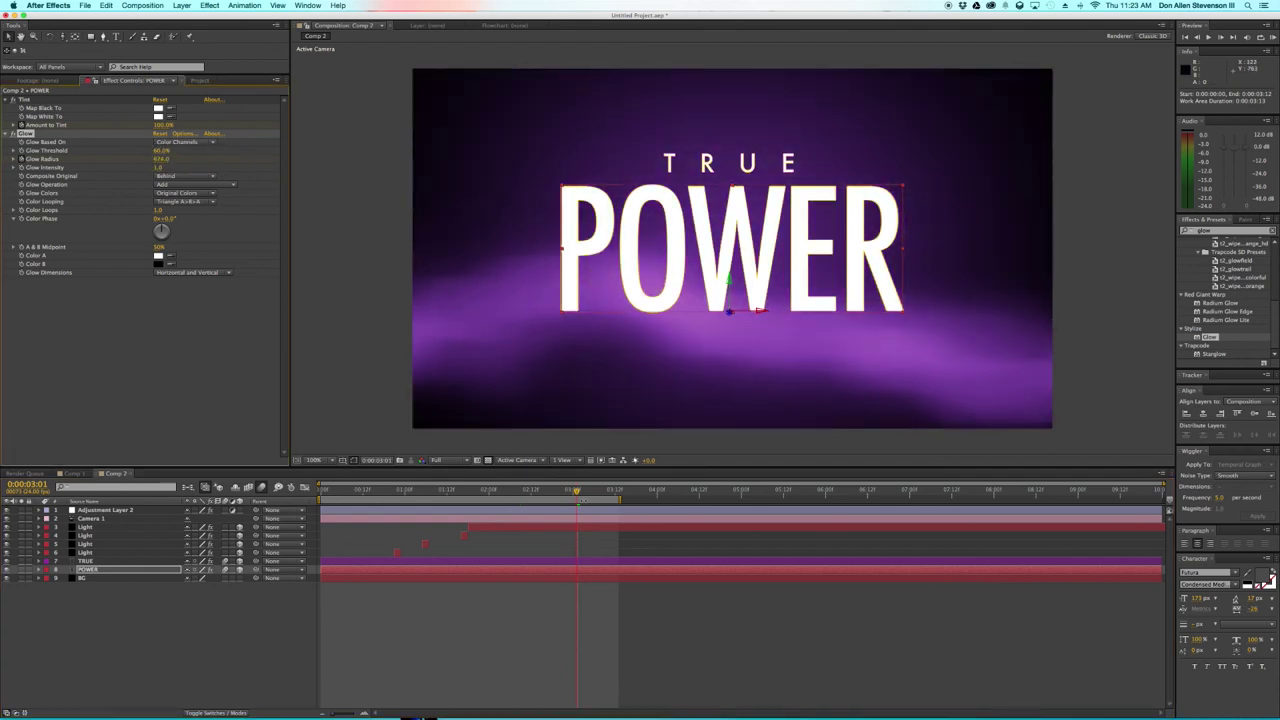
# - Go to 0:00:00:15, reveal the POWER layer's Opacity and lower it to about 40%
pyautogui.moveTo(565, 490); pyautogui.dragTo(373, 499)
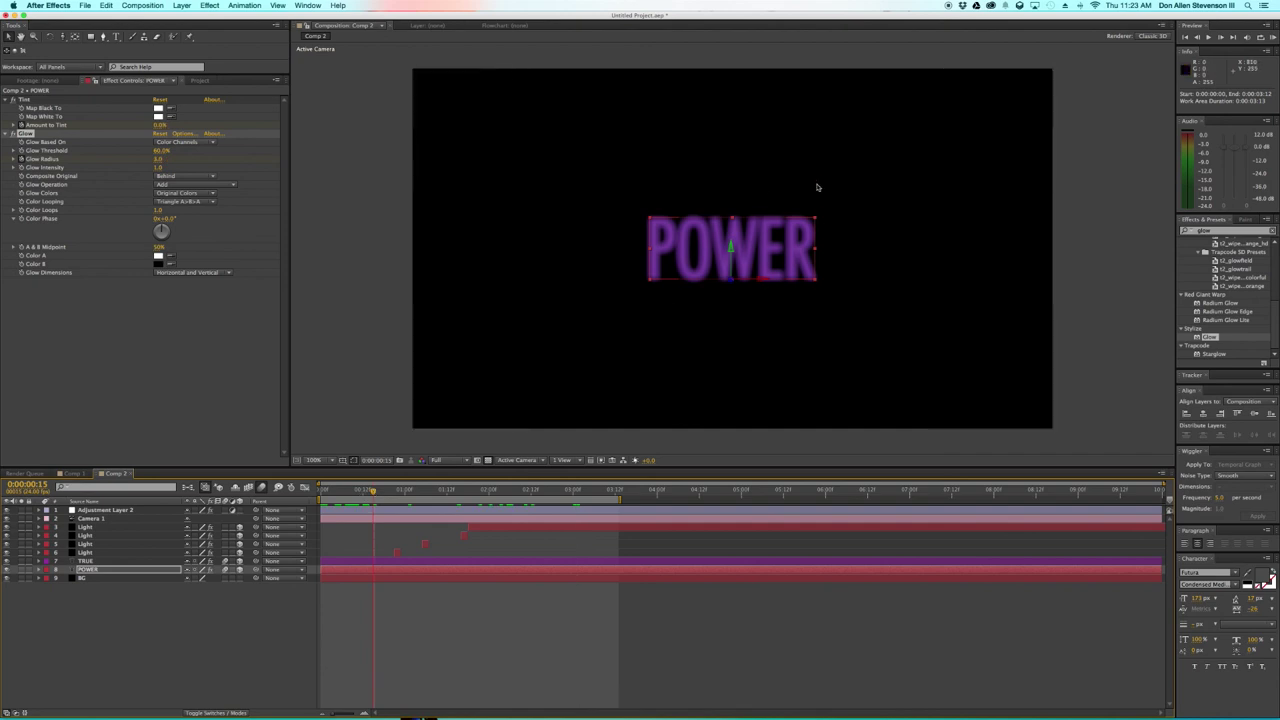
pyautogui.click(365, 613)
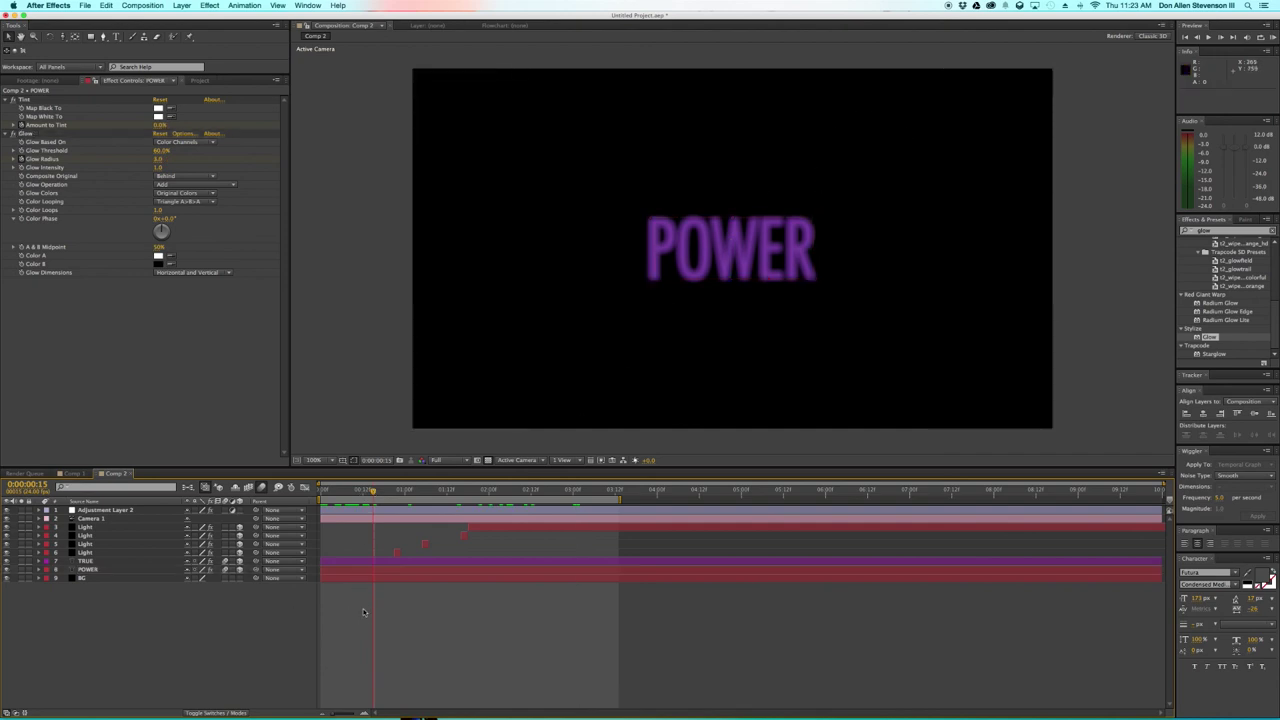
pyautogui.click(365, 572)
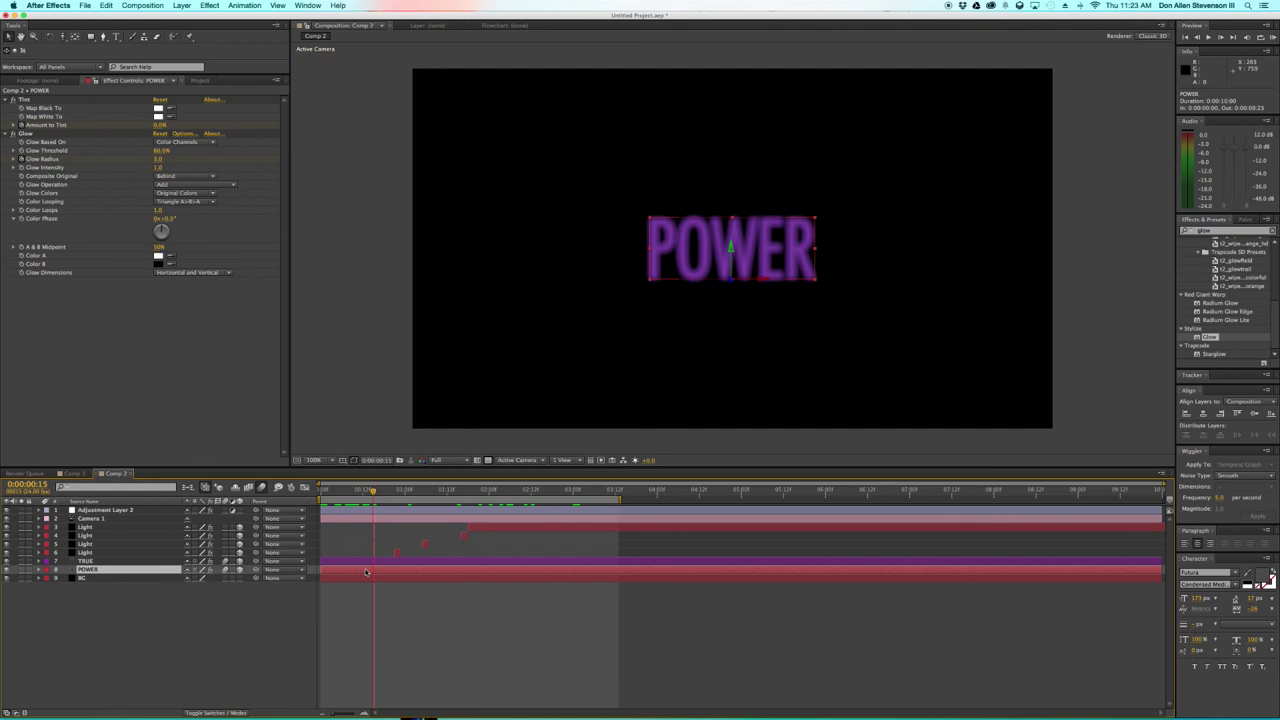
pyautogui.press('t')
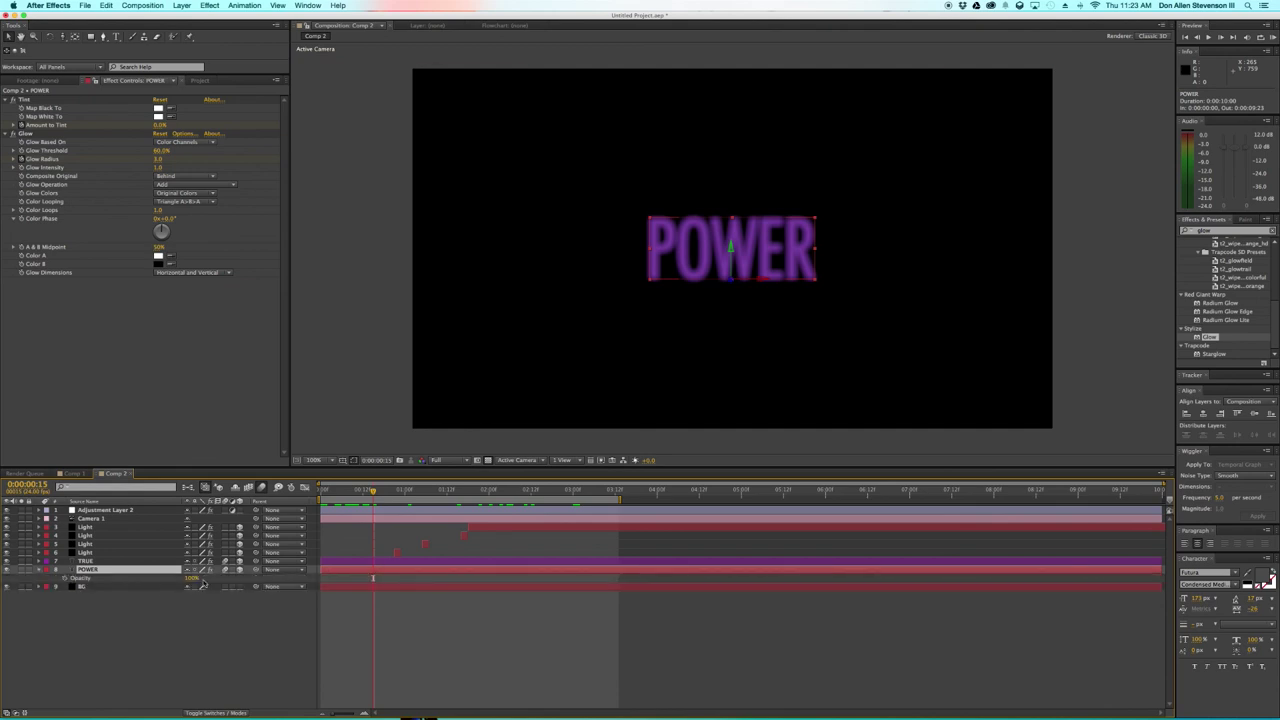
pyautogui.click(73, 586)
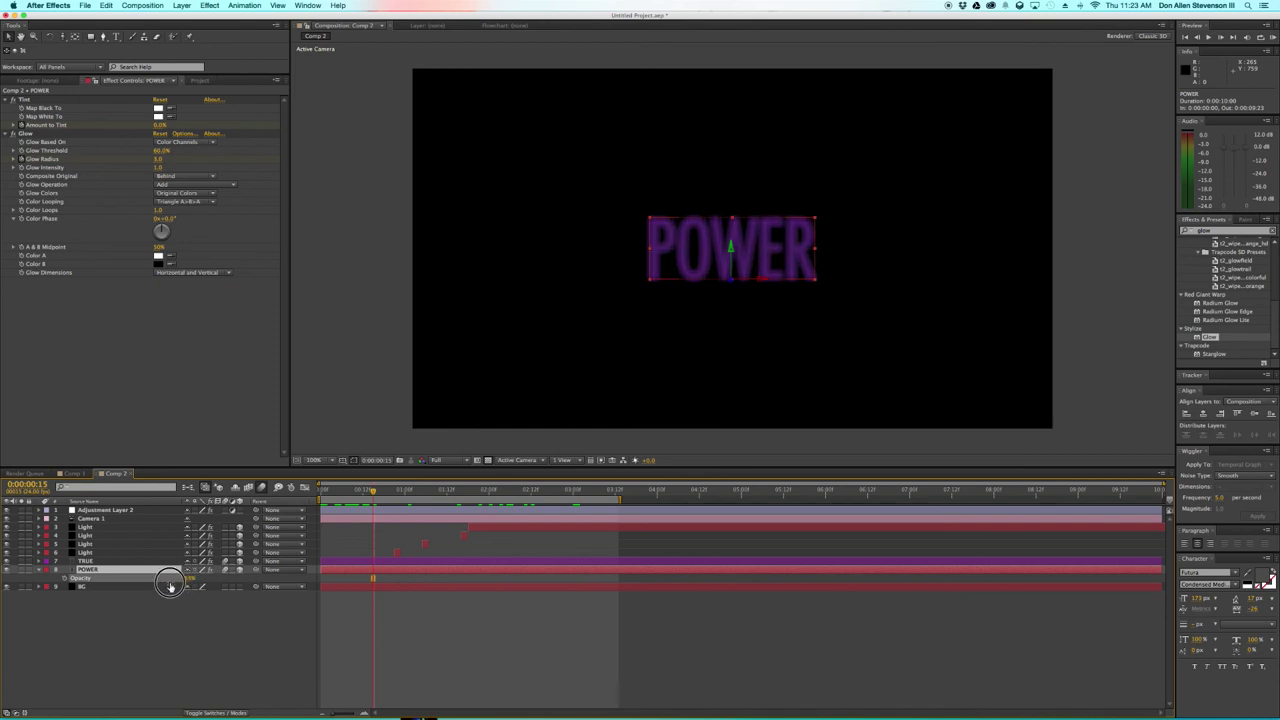
pyautogui.click(458, 622)
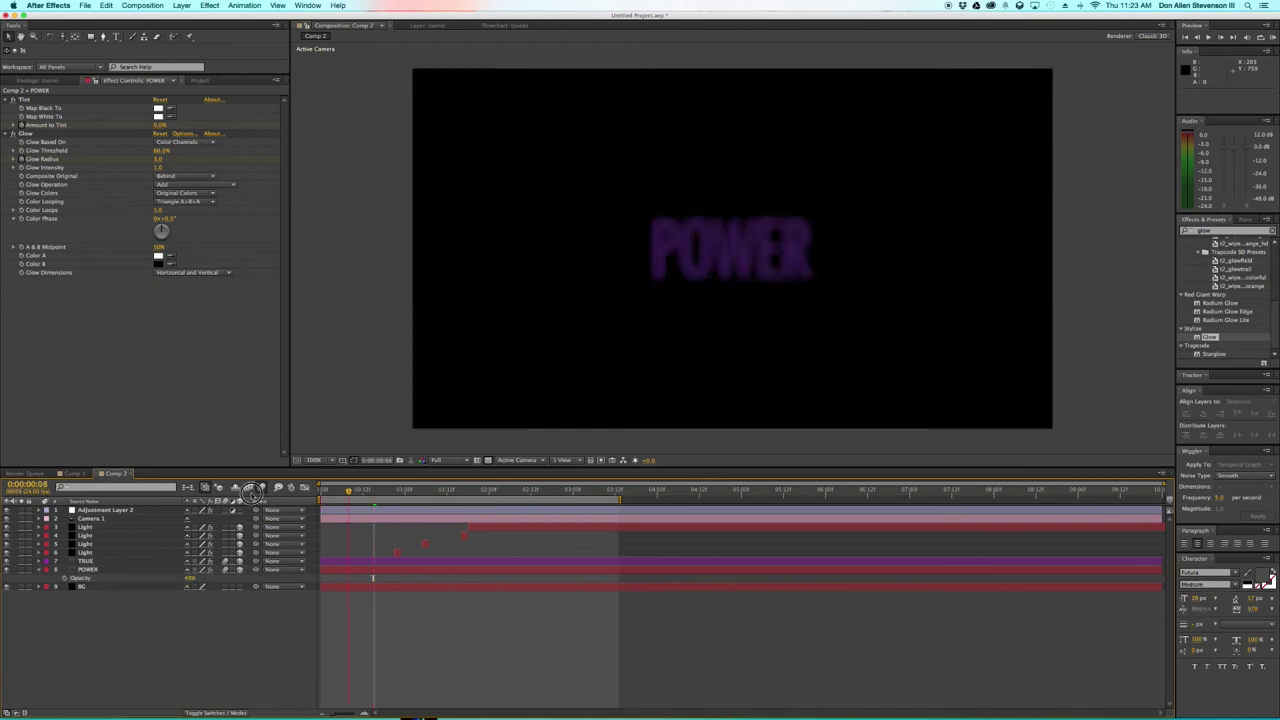